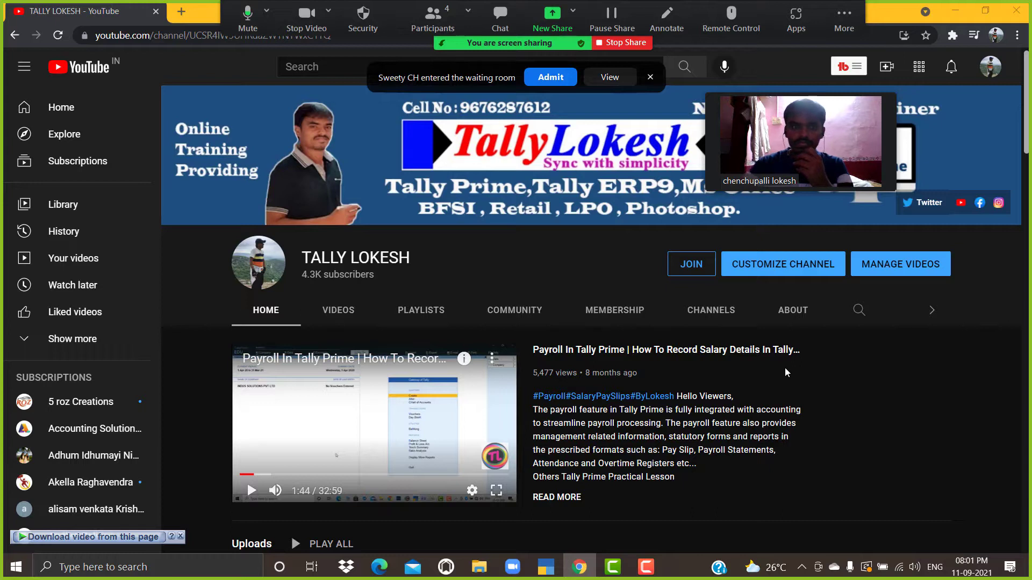
Step: Admit the people in the waiting room to the meeting and show the participant list
click(554, 81)
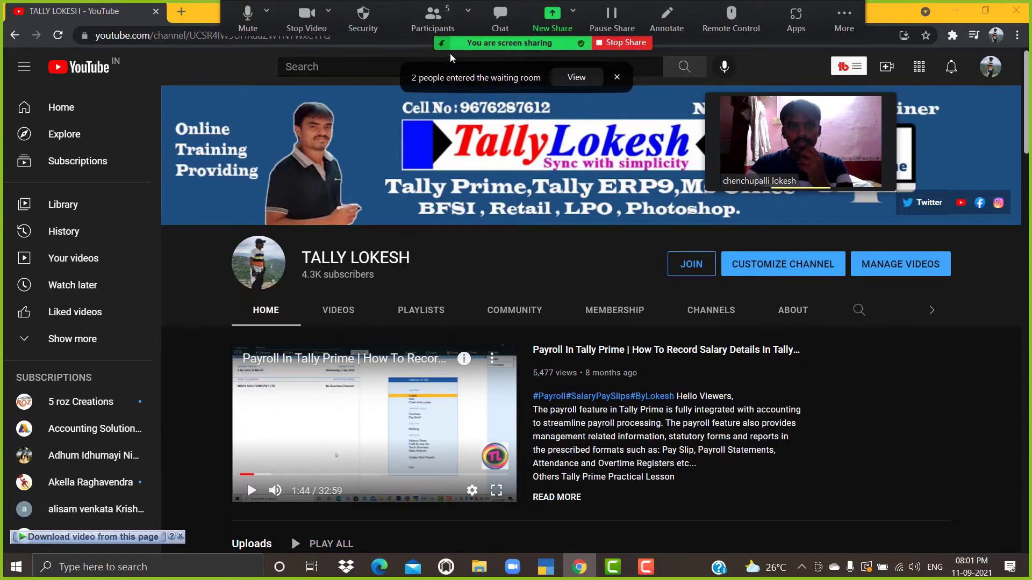
click(443, 21)
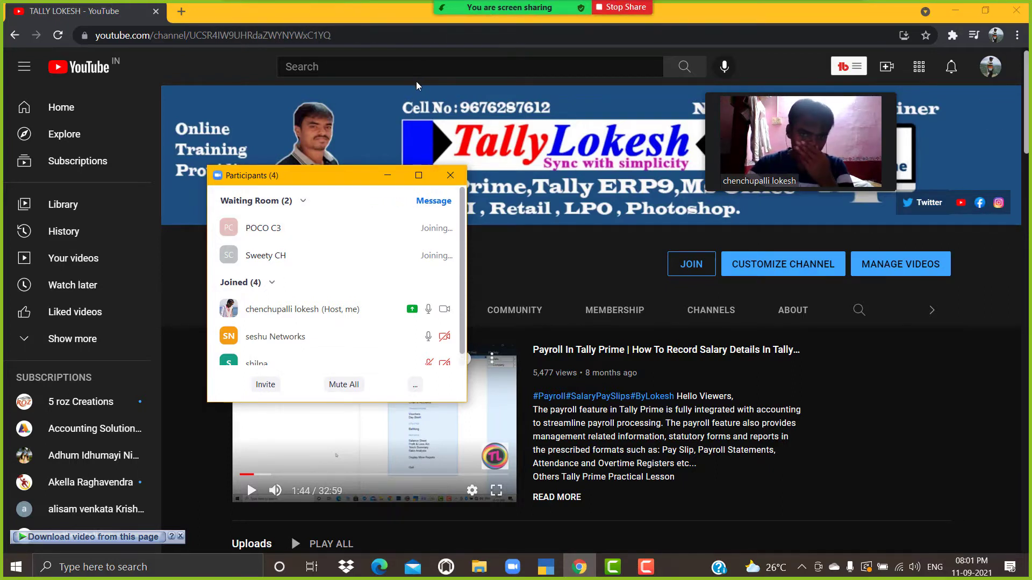
mouse_move(776, 108)
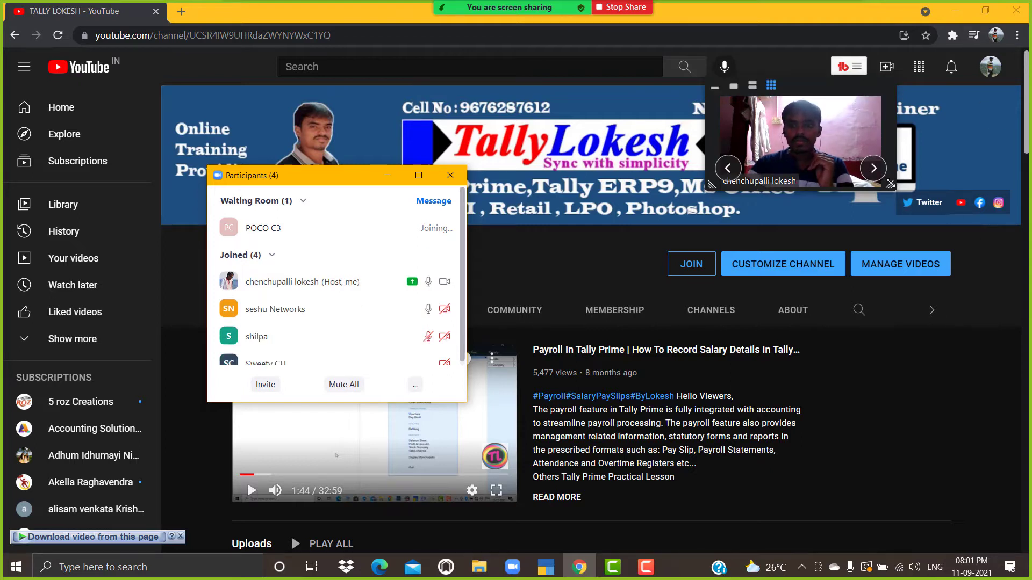
mouse_move(388, 246)
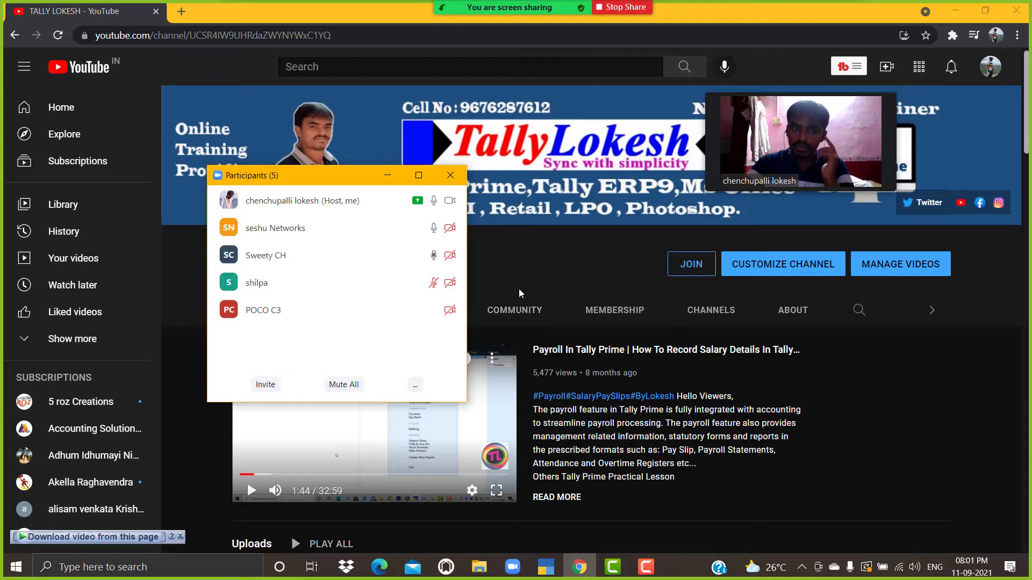
mouse_move(400, 289)
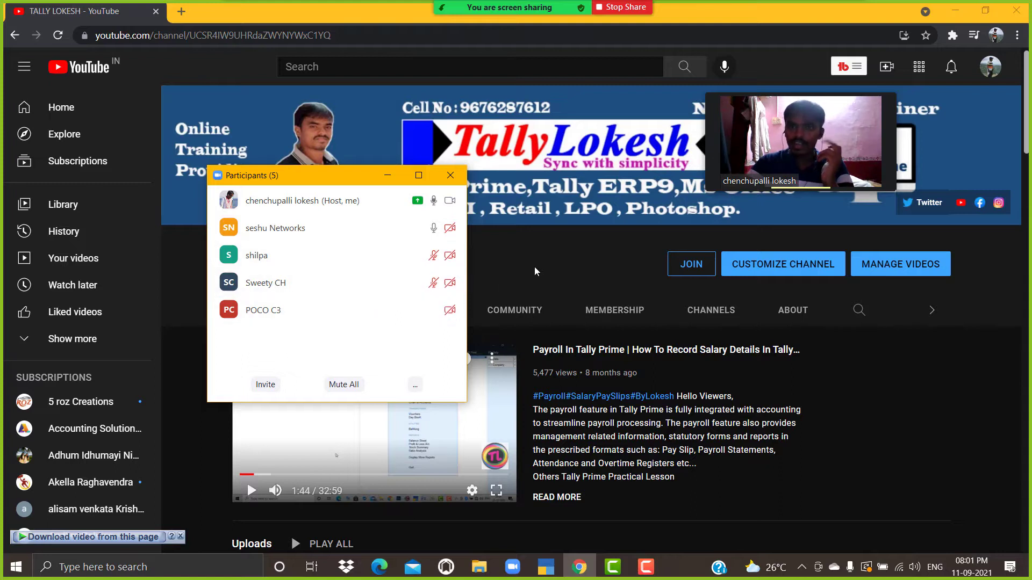
Step: Minimize the participant list and place the floating meeting video in the middle of the shared screen
click(804, 98)
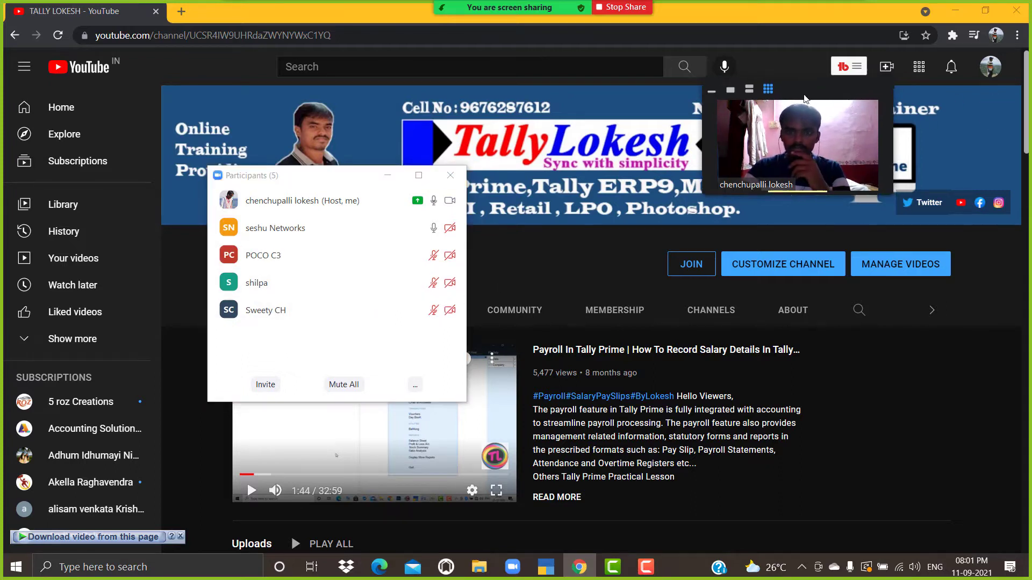
drag(804, 99, 662, 267)
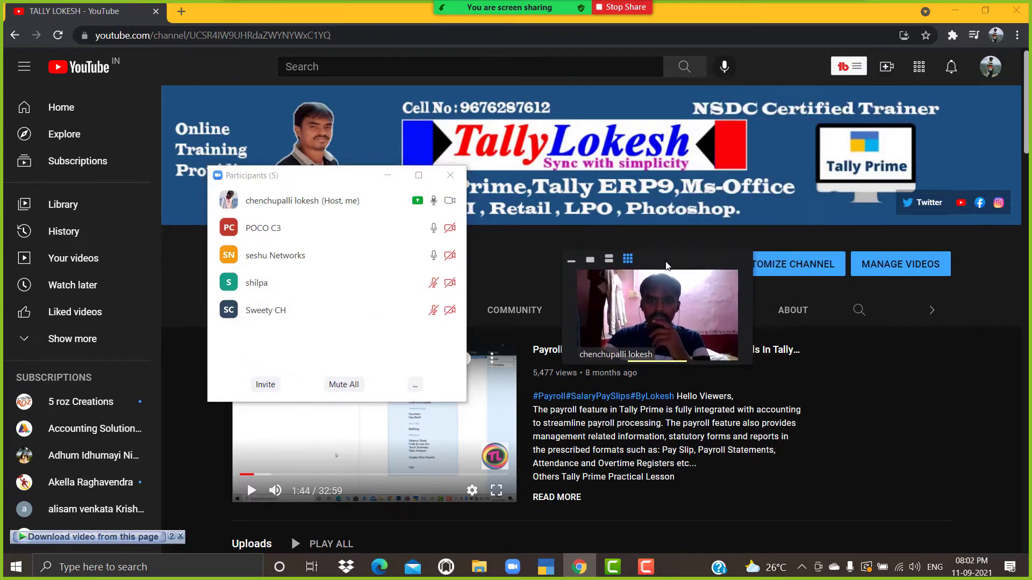
click(387, 178)
mouse_move(683, 257)
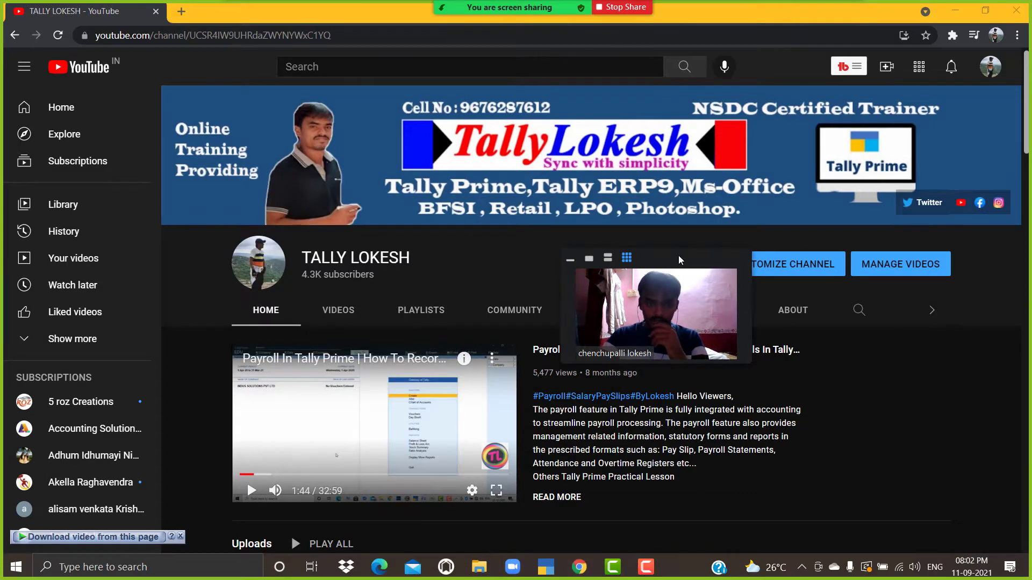
drag(678, 255, 566, 240)
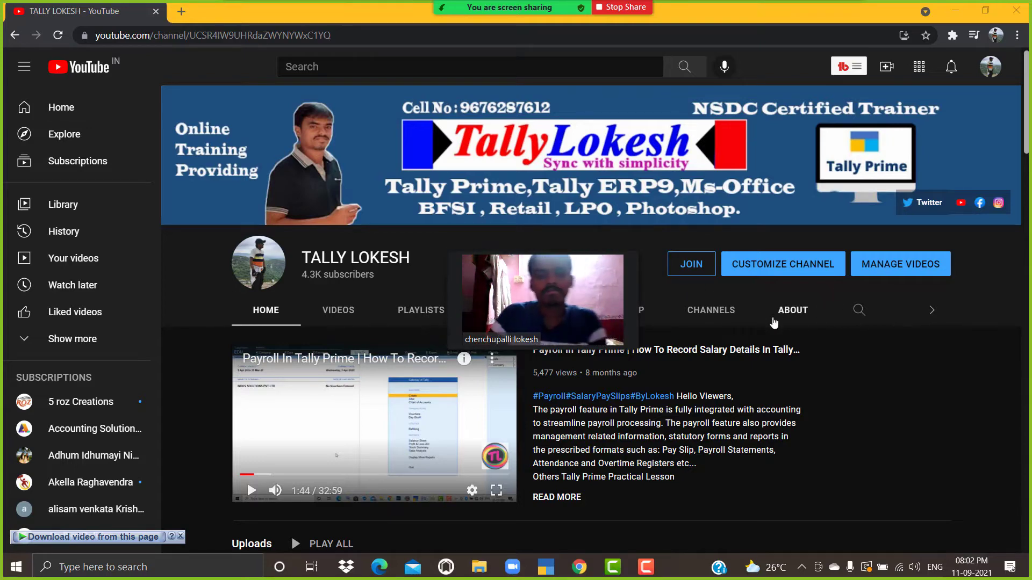
Step: Enlarge the floating meeting video by extending its lower corner outward
mouse_move(633, 344)
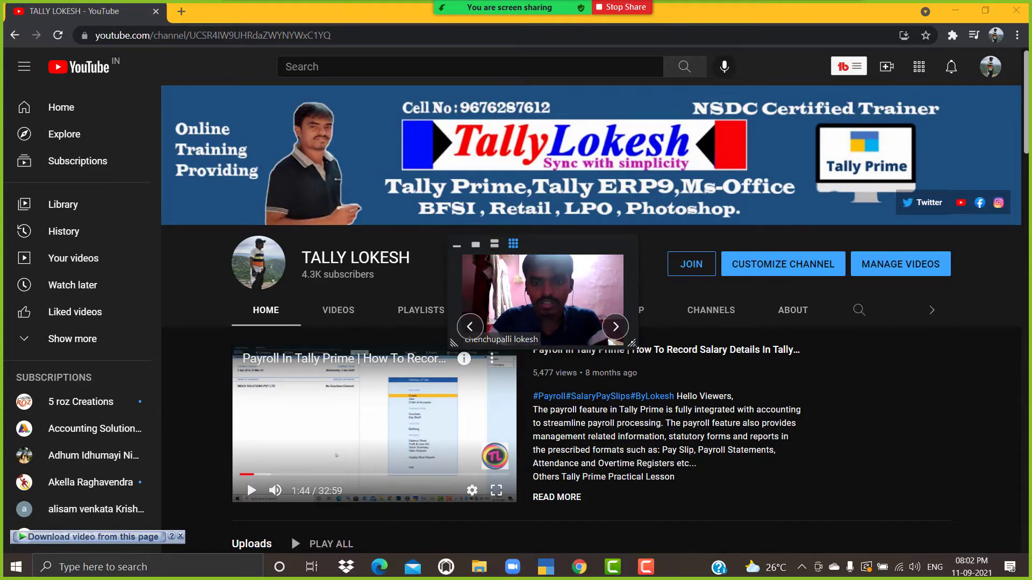
drag(633, 344, 680, 391)
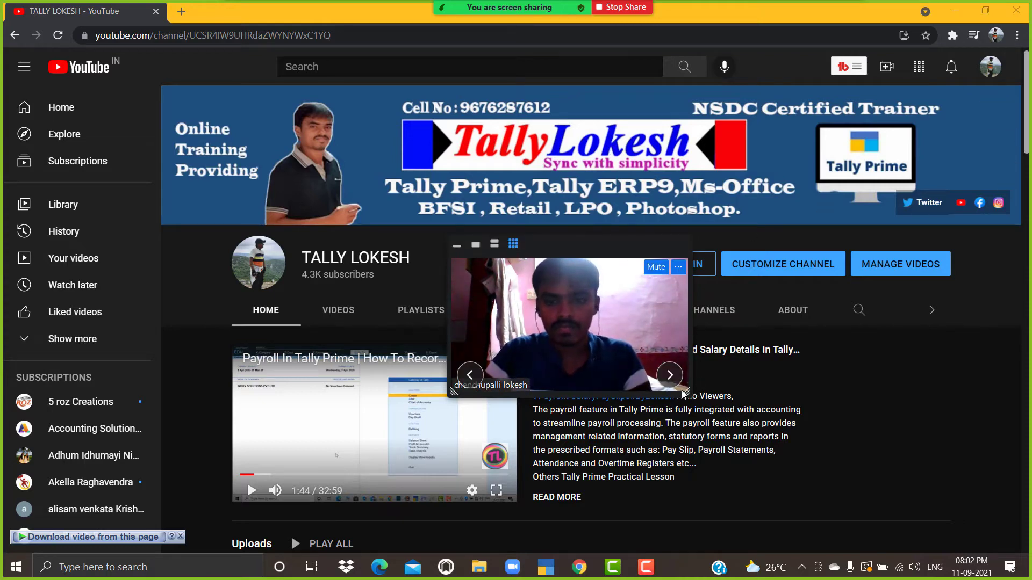
drag(685, 390, 700, 405)
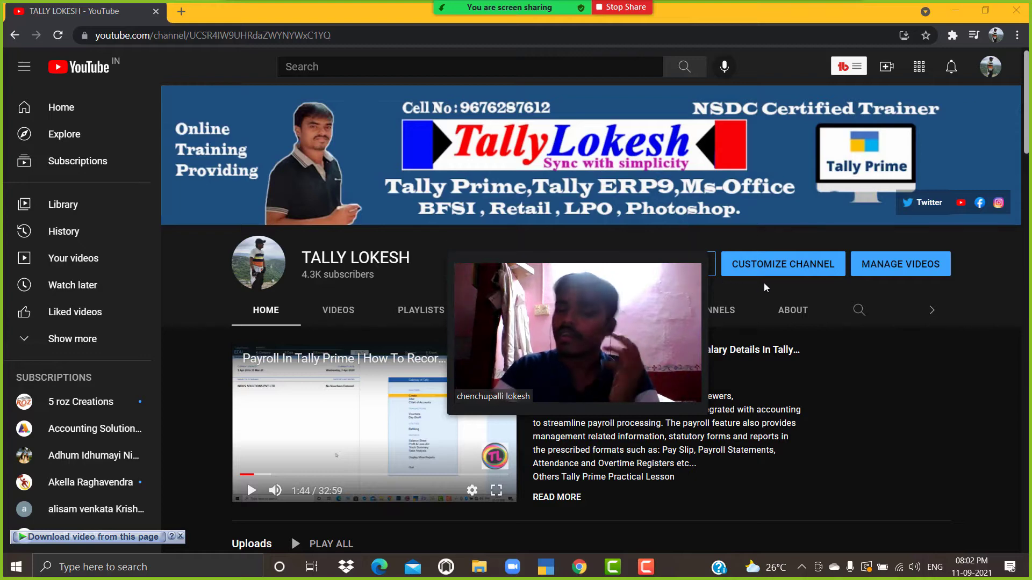
Step: Minimize the browser, switch to TallyPrime, and place the meeting video clear of the company list
click(956, 12)
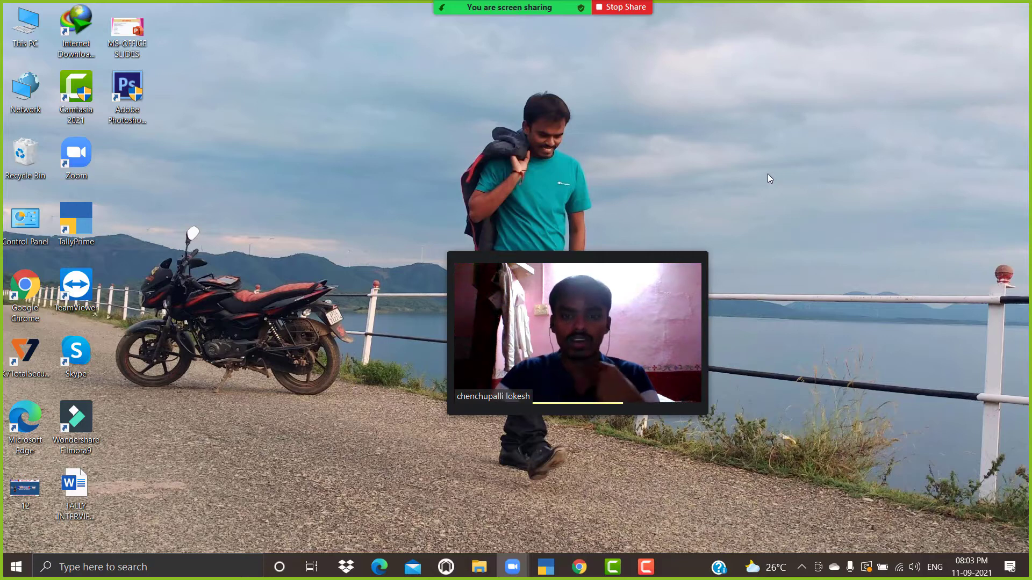
drag(608, 251, 833, 71)
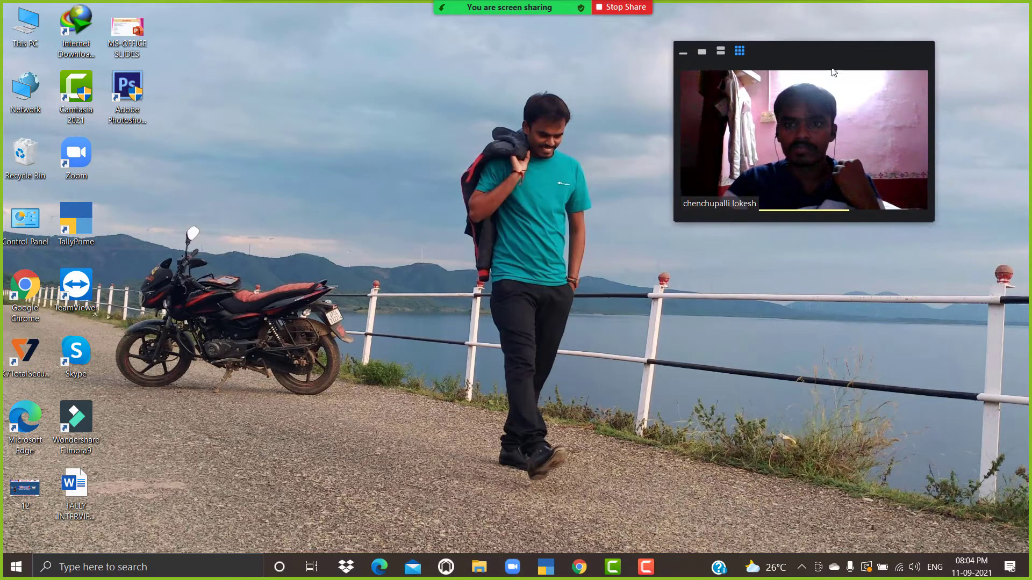
click(545, 568)
mouse_move(776, 73)
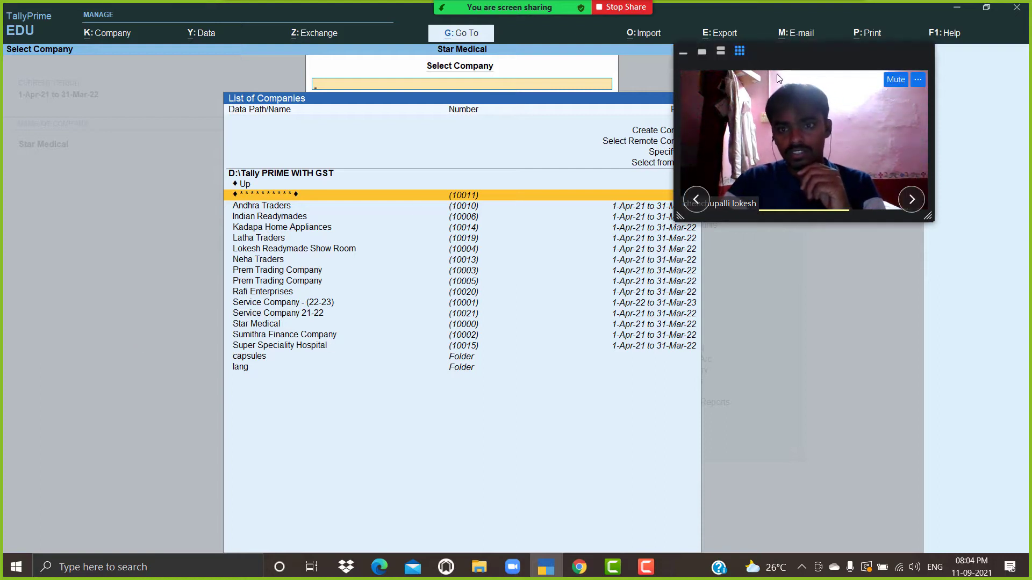
drag(793, 60, 839, 177)
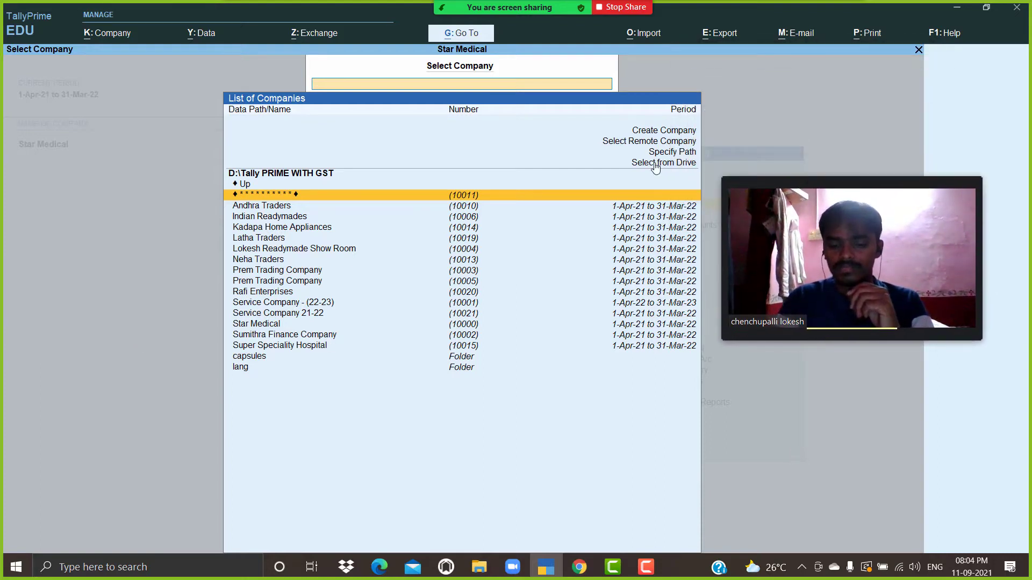
Step: Start creating a new company named Trading Company, with the same mailing name and no address
key(Up)
key(Up)
key(Up)
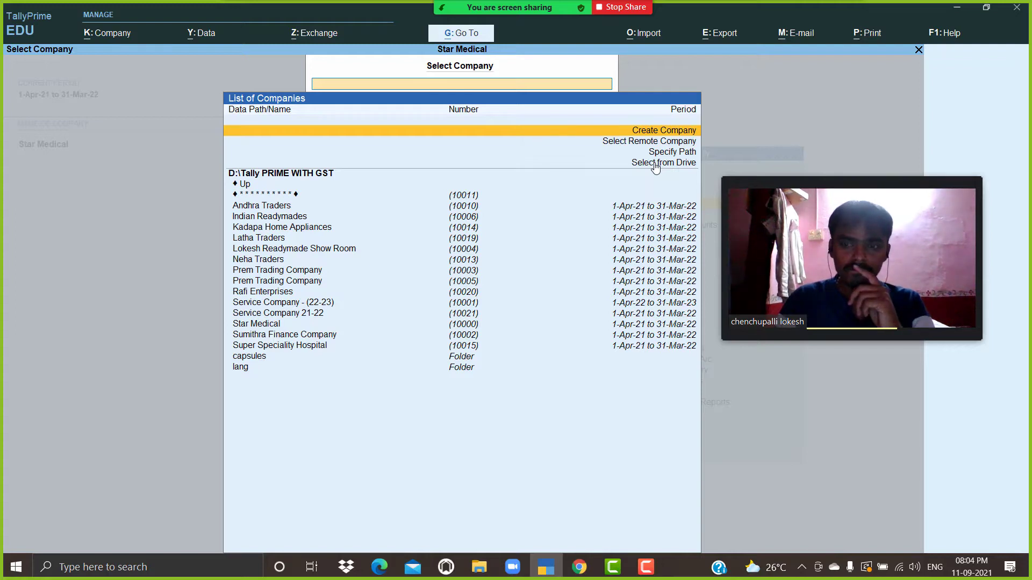
key(Return)
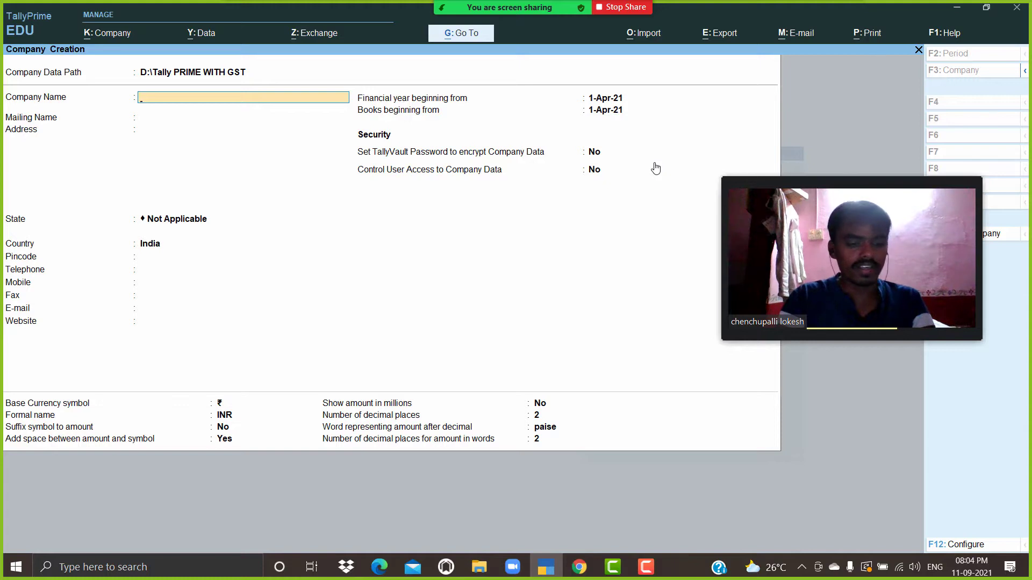
text(Trading Company)
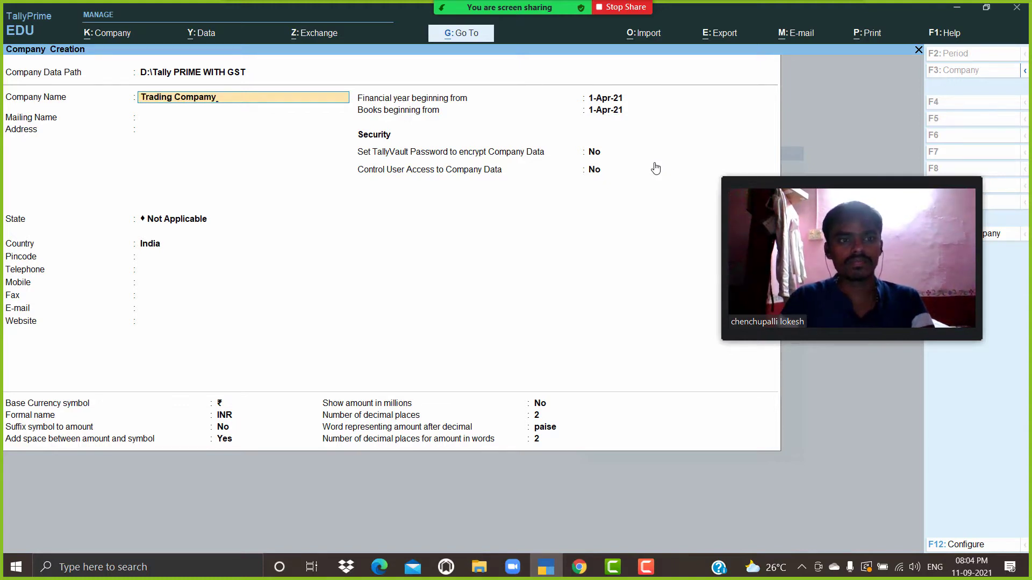
key(BackSpace)
key(BackSpace)
text(n)
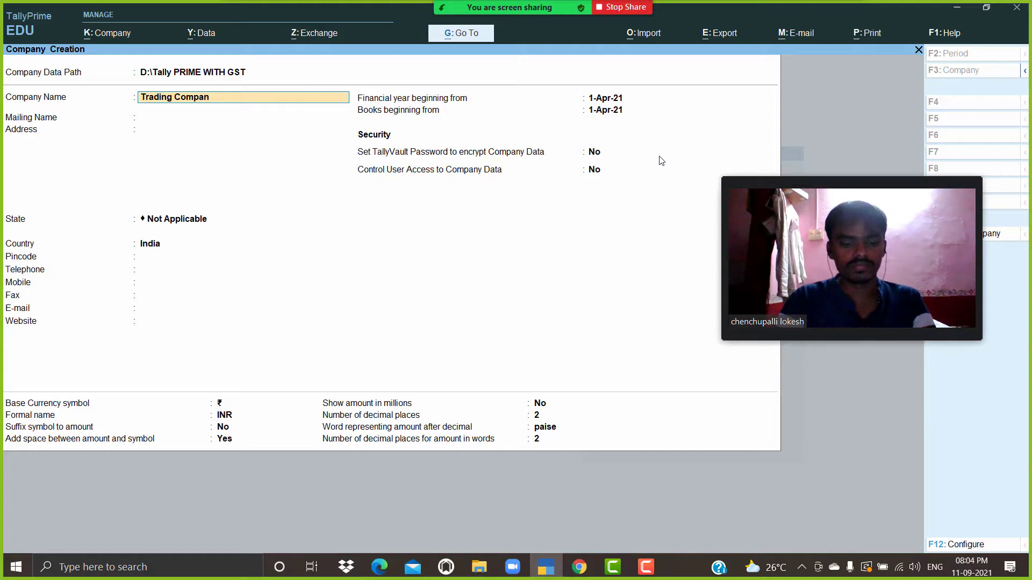
text(y)
key(Return)
key(Return)
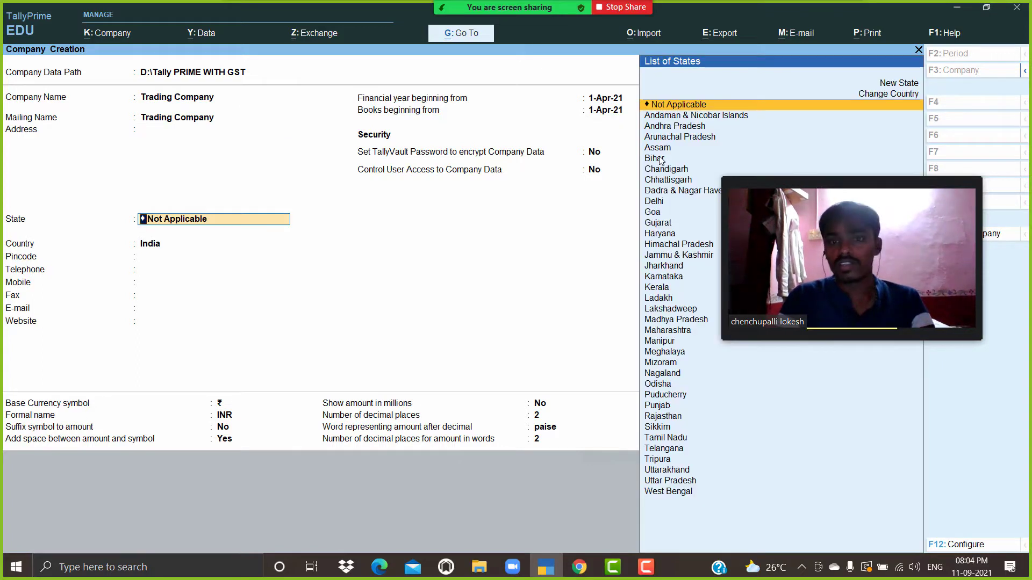
Step: Set the company's state to Andhra Pradesh and keep India as the country
key(Down)
key(Down)
key(Return)
key(Return)
key(Return)
key(Return)
key(Return)
key(Return)
key(Return)
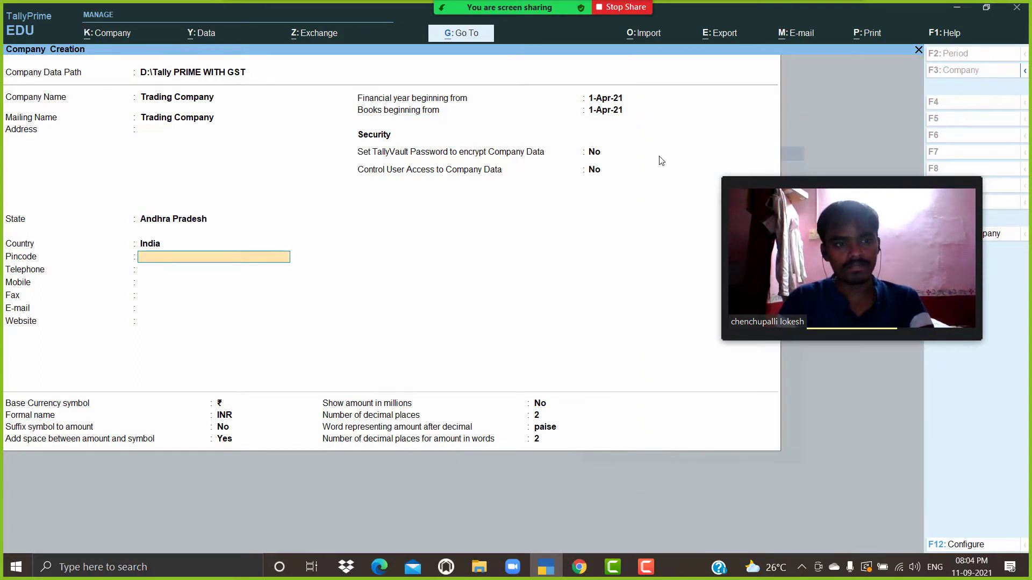
Step: Leave the contact fields blank, keep the default financial year, security and currency settings, and save the company
key(Return)
key(Return)
key(Return)
key(Return)
key(Return)
key(Return)
key(Return)
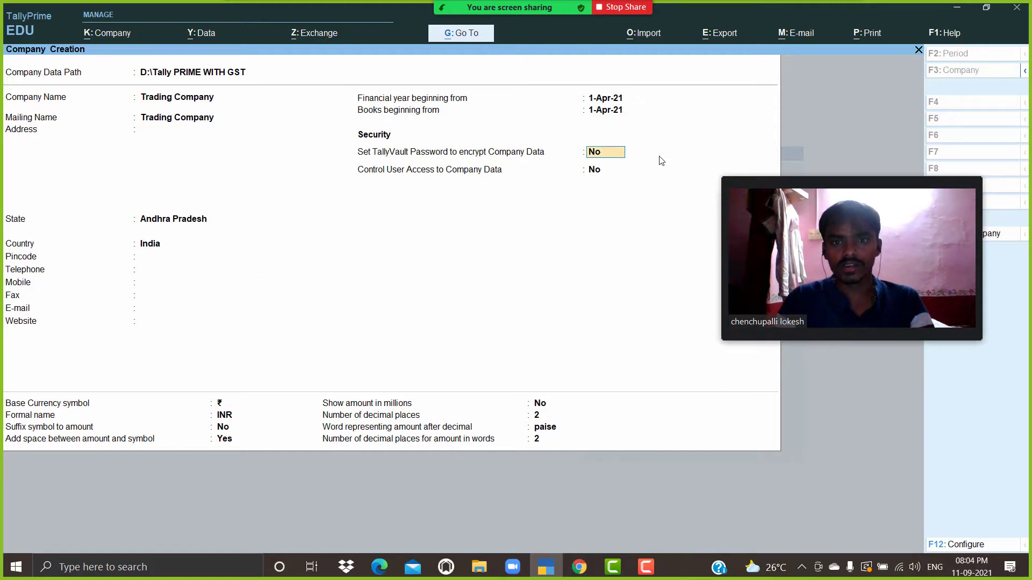
key(Return)
key(Return)
key(Return)
key(Return)
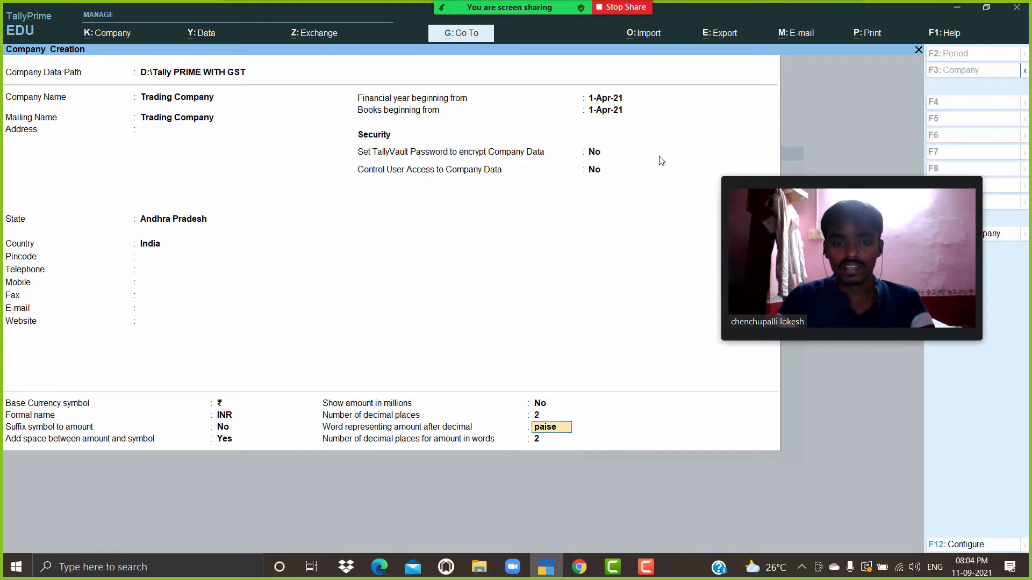
key(Return)
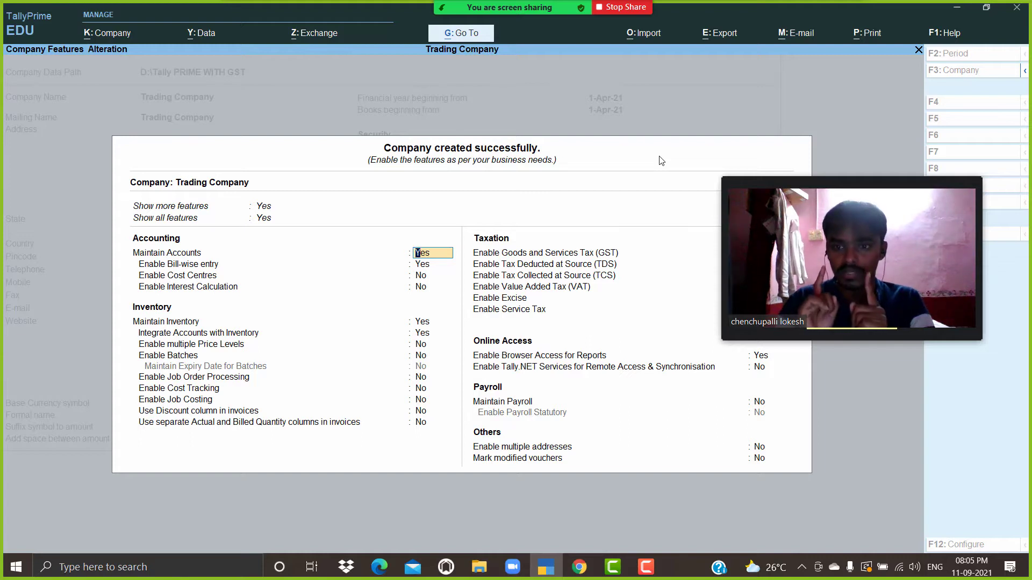
Step: Keep Maintain Accounts on and disable bill-wise entry, leaving cost centres and interest calculation off
key(Return)
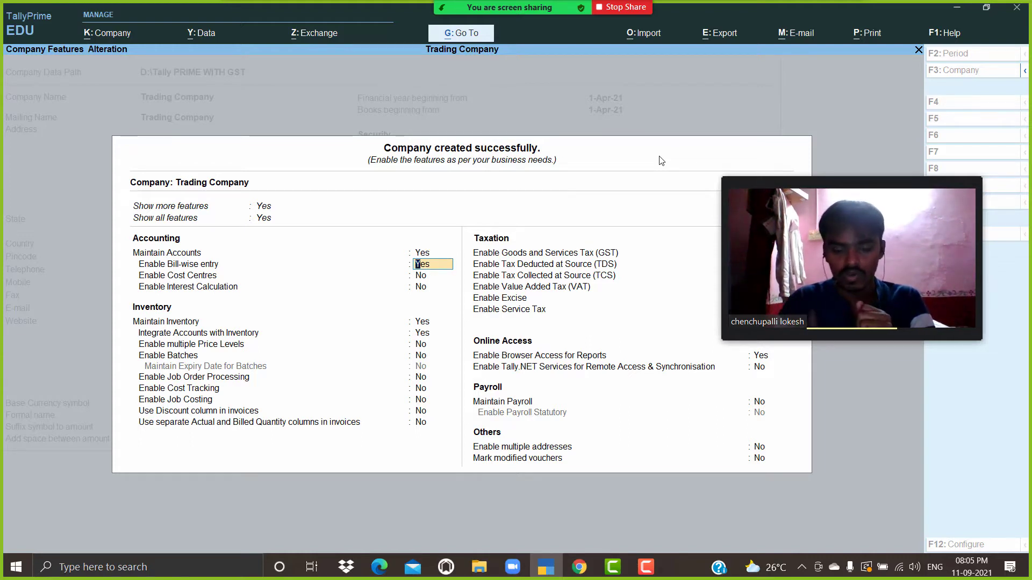
text(n)
key(Return)
key(Return)
key(Return)
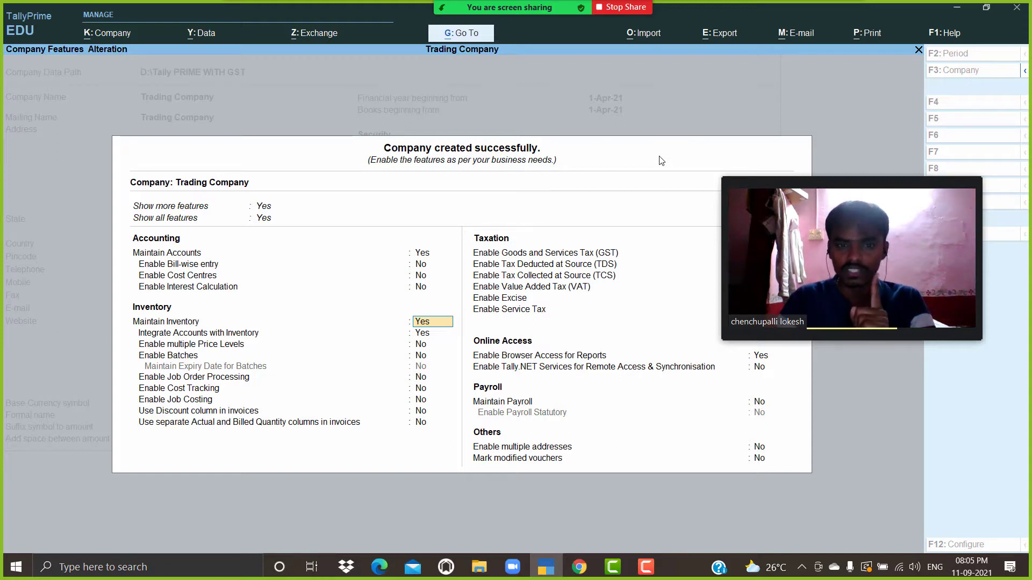
Step: Accept the default inventory features, with inventory maintained and accounts integrated with inventory
key(Return)
key(Return)
key(Return)
key(Return)
key(Return)
key(Return)
key(Return)
key(Return)
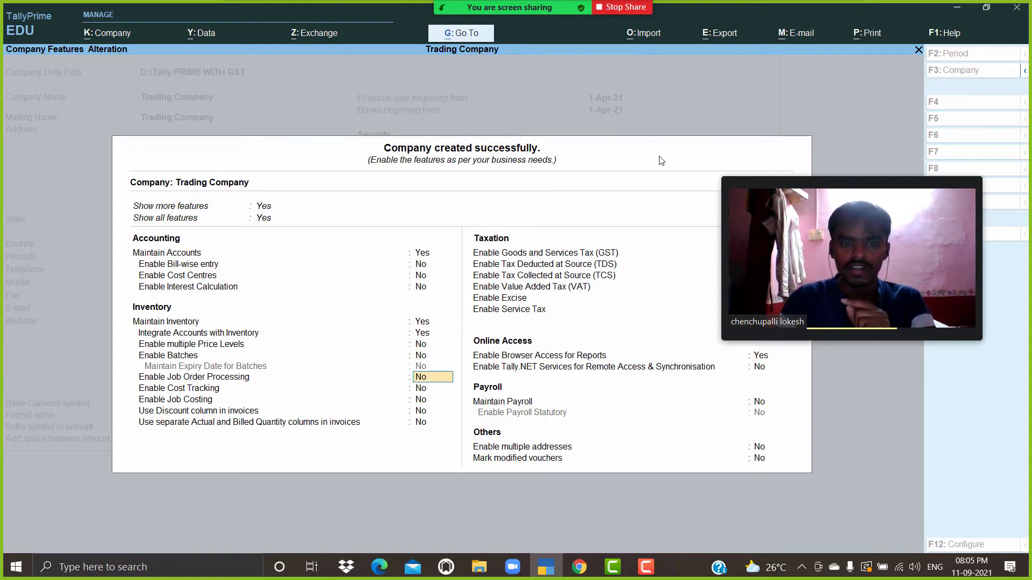
key(Return)
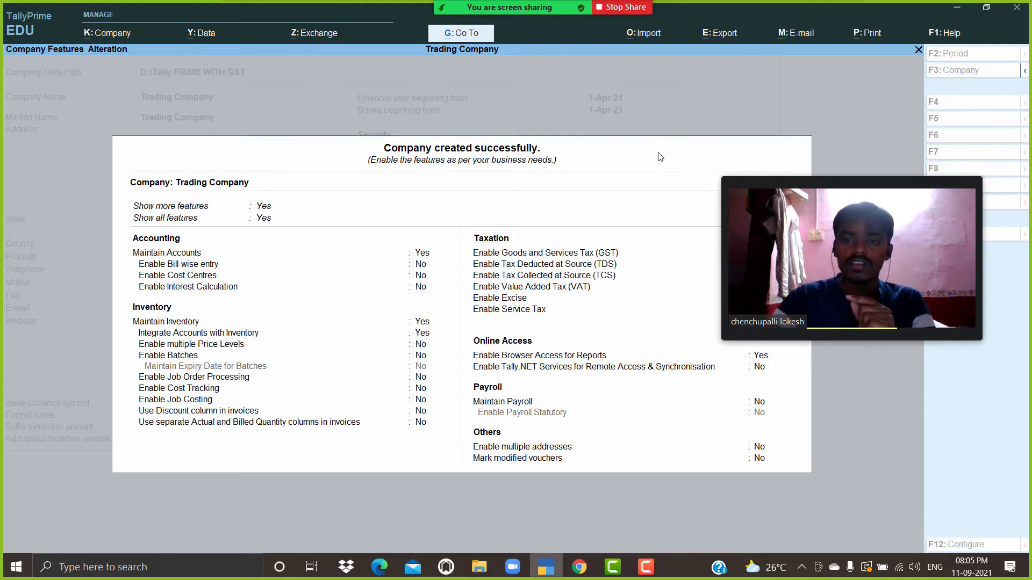
Step: Shrink and move the meeting video off the taxation options, and enable Goods and Services Tax (GST) for the company
drag(885, 172, 887, 248)
drag(993, 396, 887, 344)
drag(863, 238, 877, 91)
key(Return)
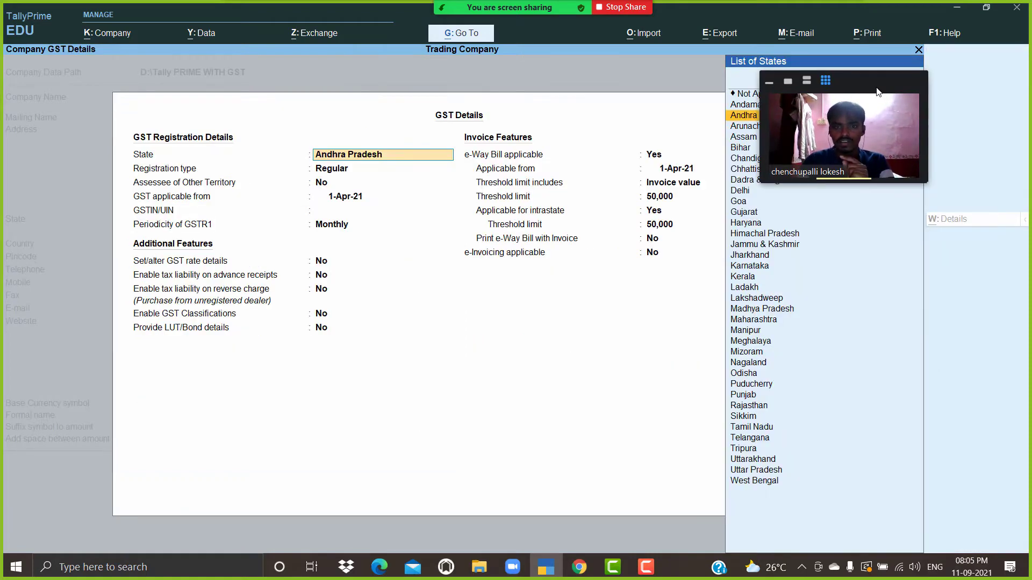
Step: Accept Andhra Pradesh as the GST state, Regular registration, No for Assessee of Other Territory, and GST applicable from 1-Apr-21
key(Return)
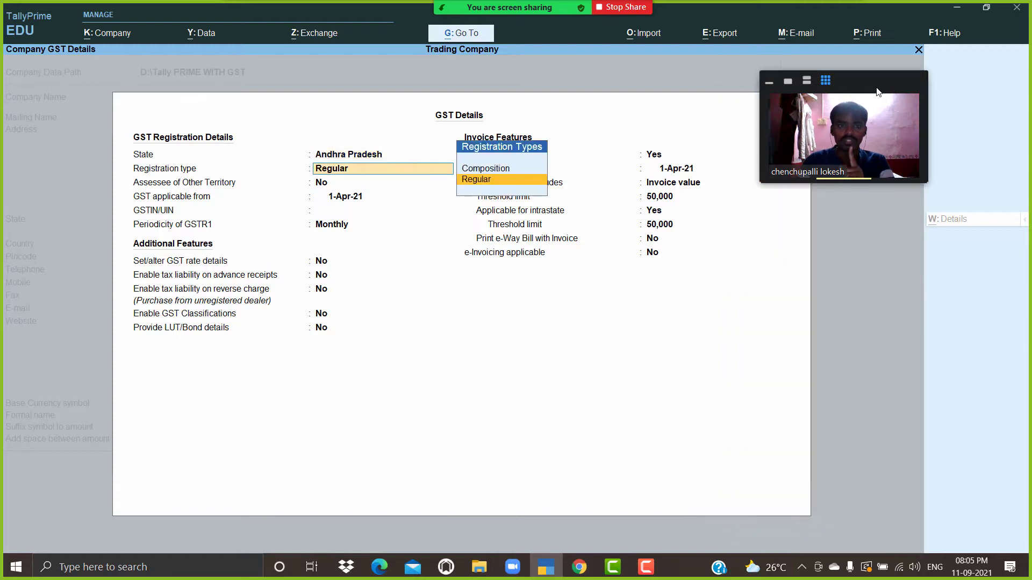
key(Return)
key(Return)
key(Return)
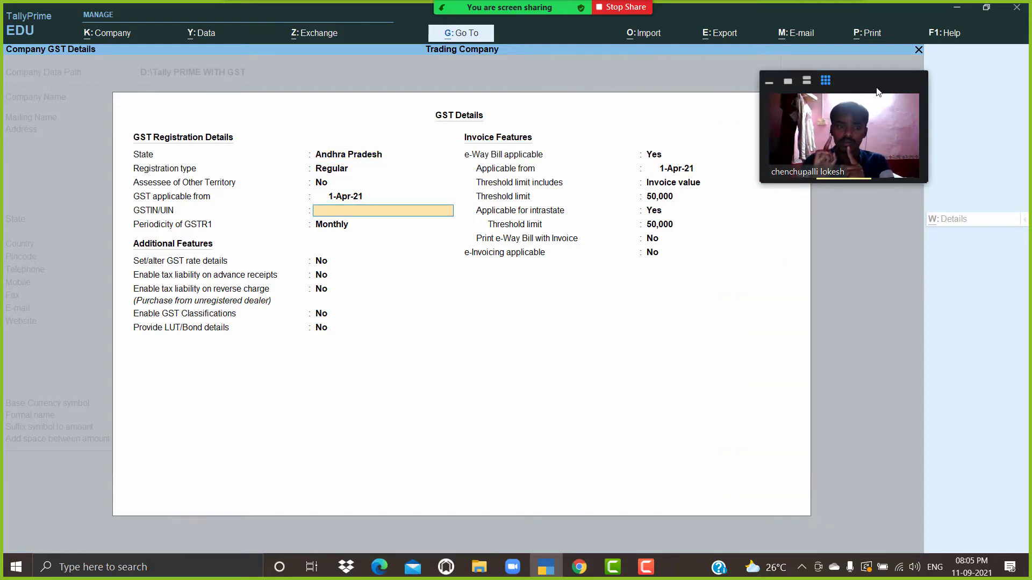
Step: Enter the company's GSTIN/UIN, keep the GSTR1 periodicity Monthly, and save the GST details and company features
text(37)
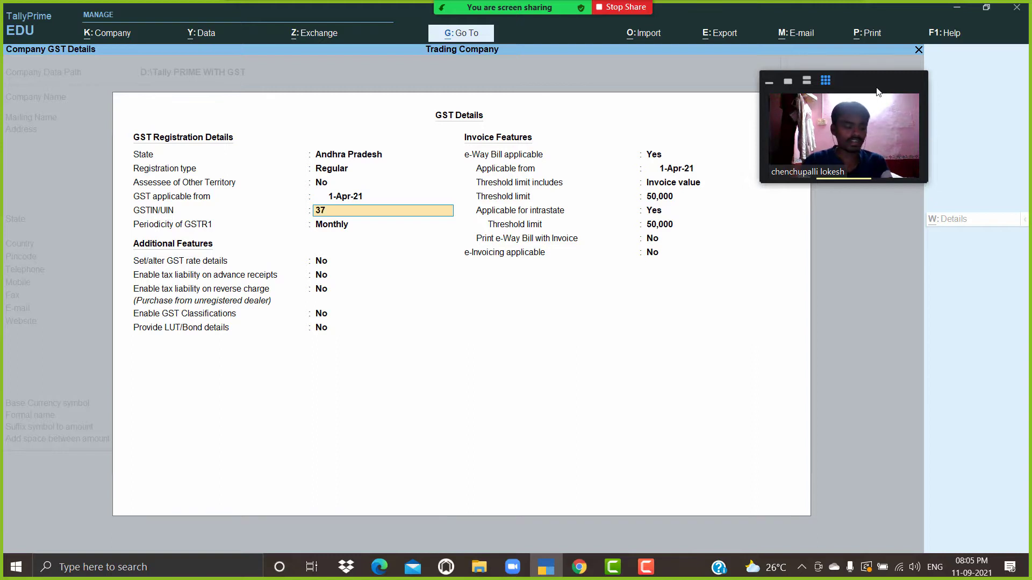
text(AB)
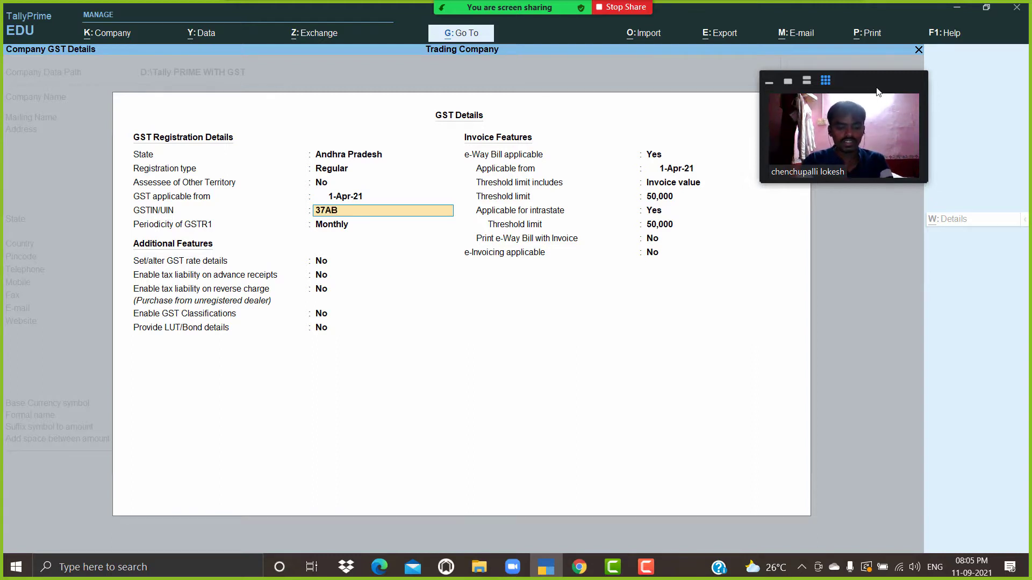
text(CDE)
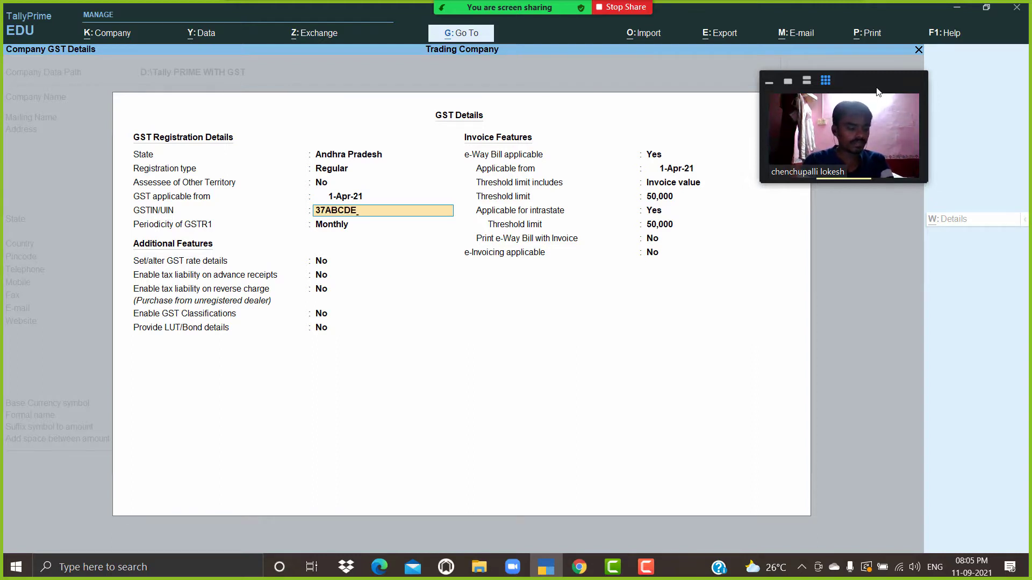
text(1478A1Z)
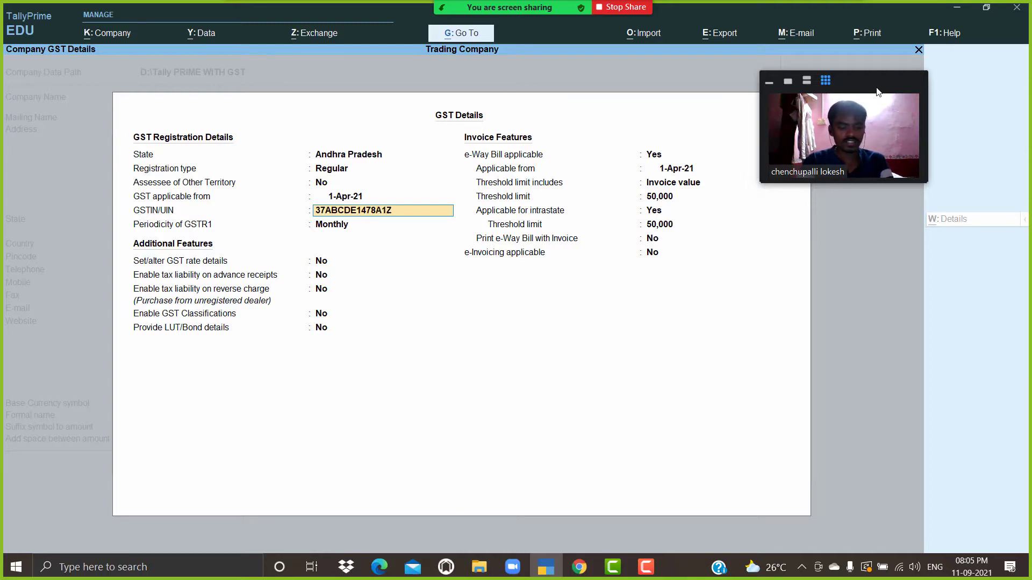
text(9)
key(Return)
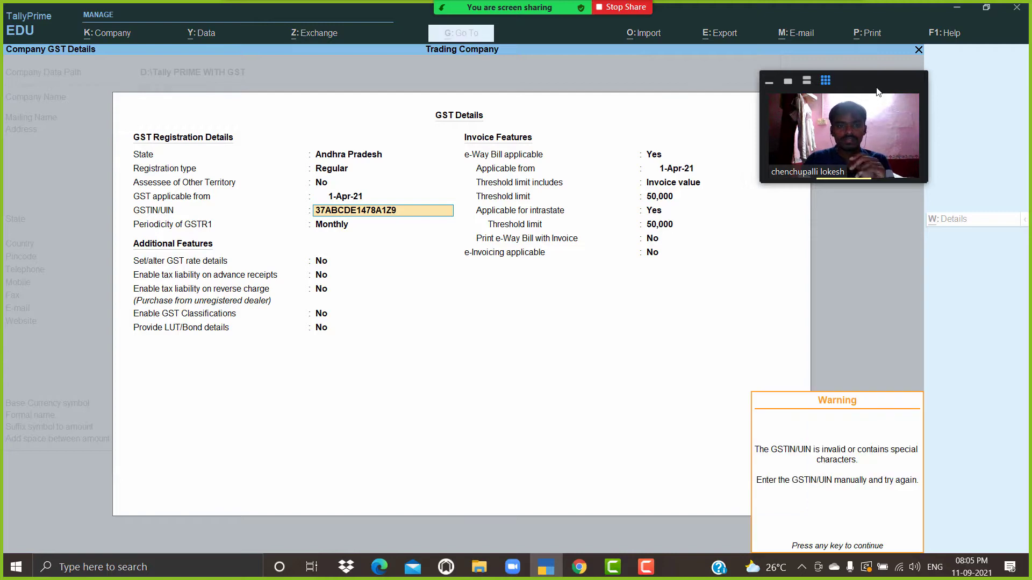
key(Return)
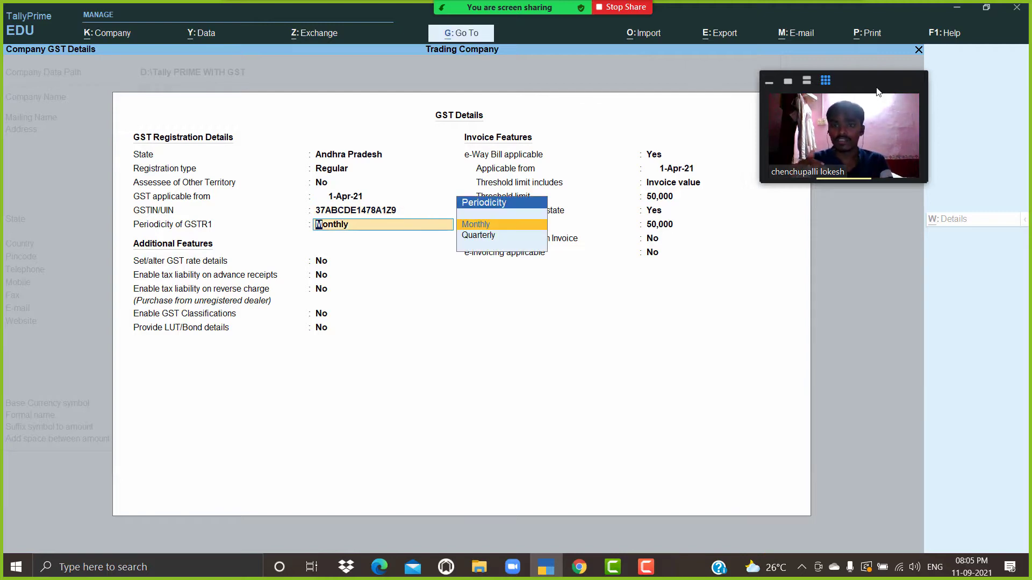
key(ctrl+a)
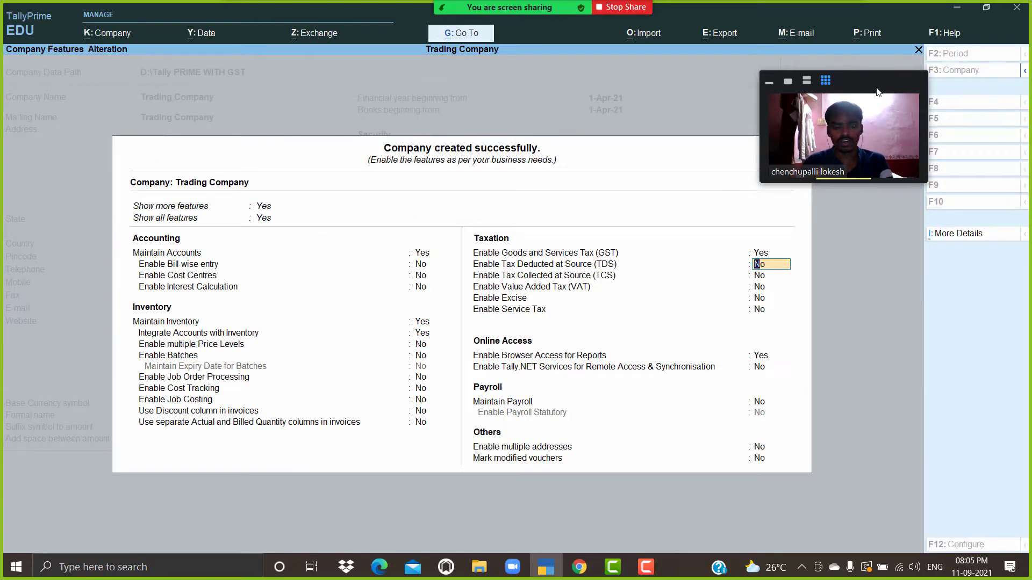
key(ctrl+a)
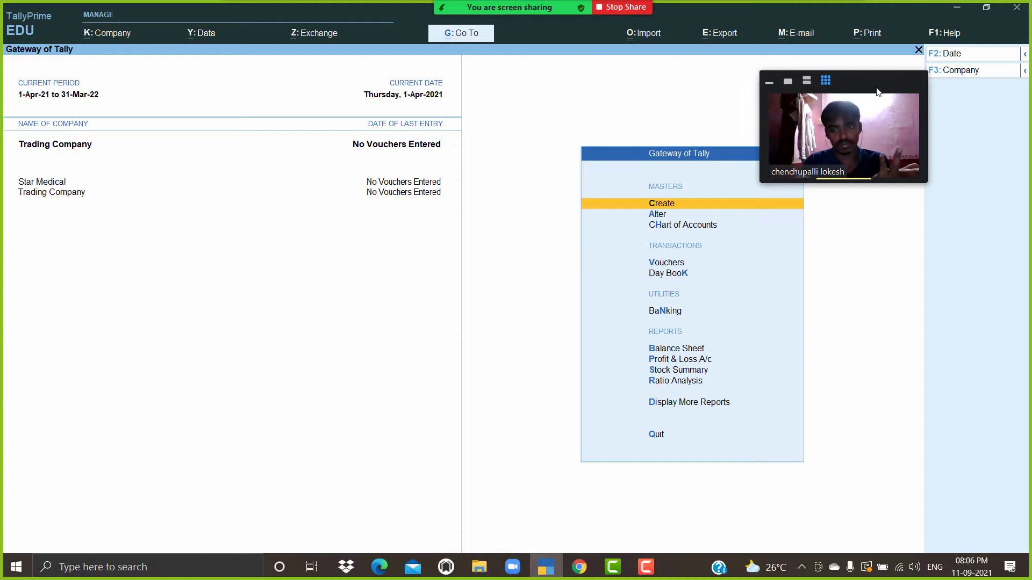
Step: Open voucher entry as a Receipt voucher, with the meeting video moved off the ledger list
key(Down)
key(Down)
key(Down)
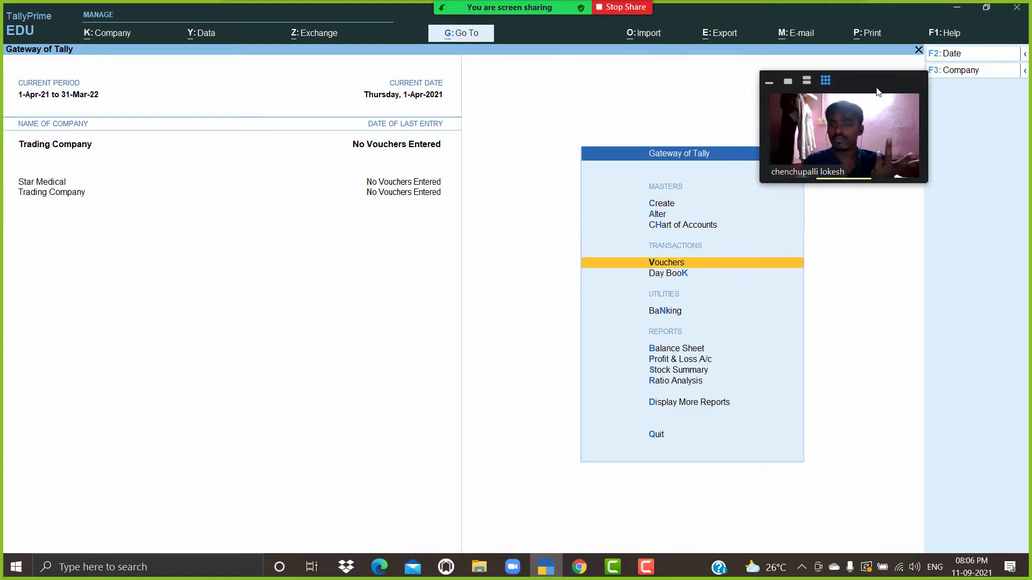
key(Return)
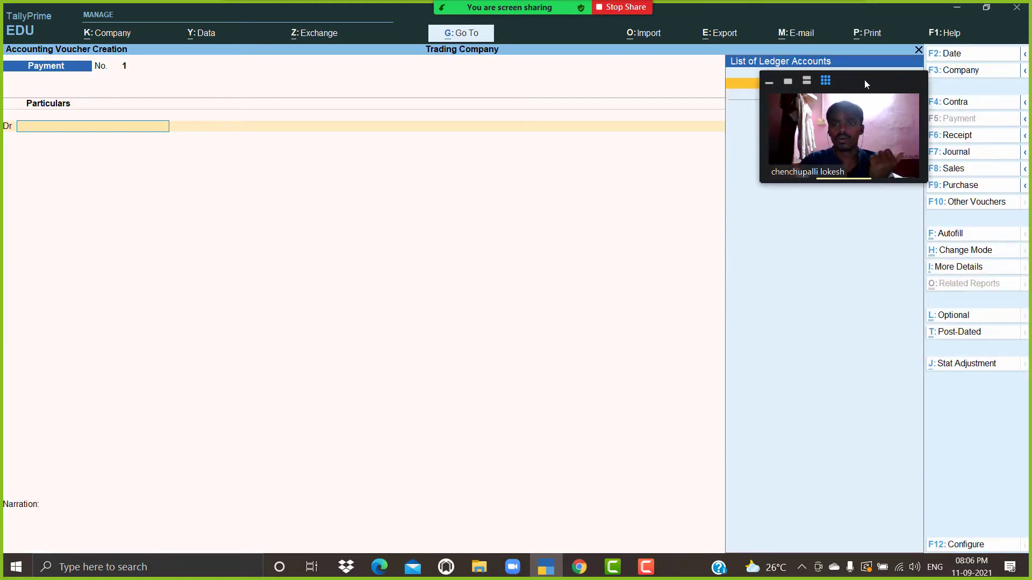
drag(853, 82, 361, 325)
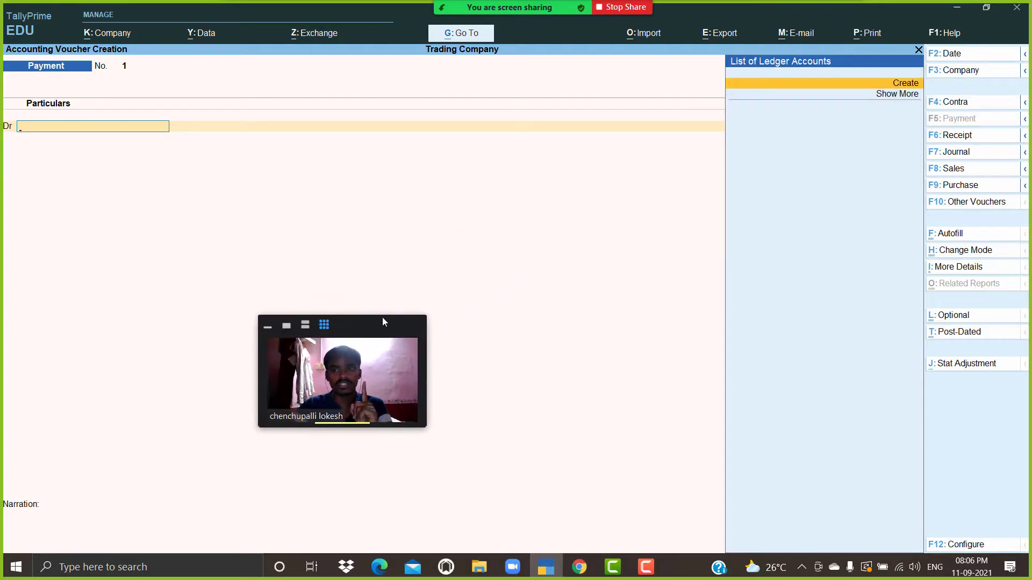
click(964, 139)
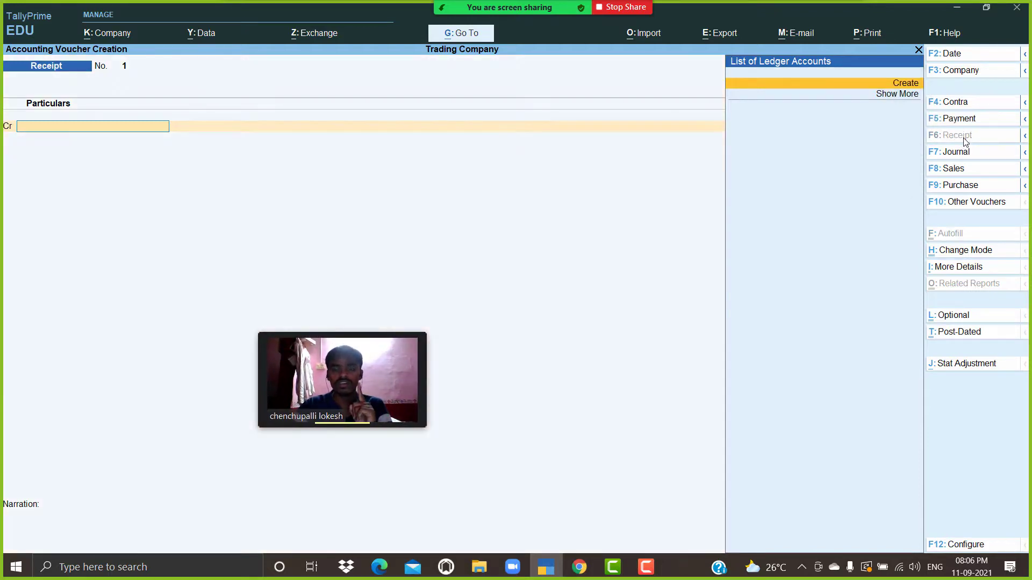
Step: Set the receipt voucher's date to 1-Jul-21
click(955, 53)
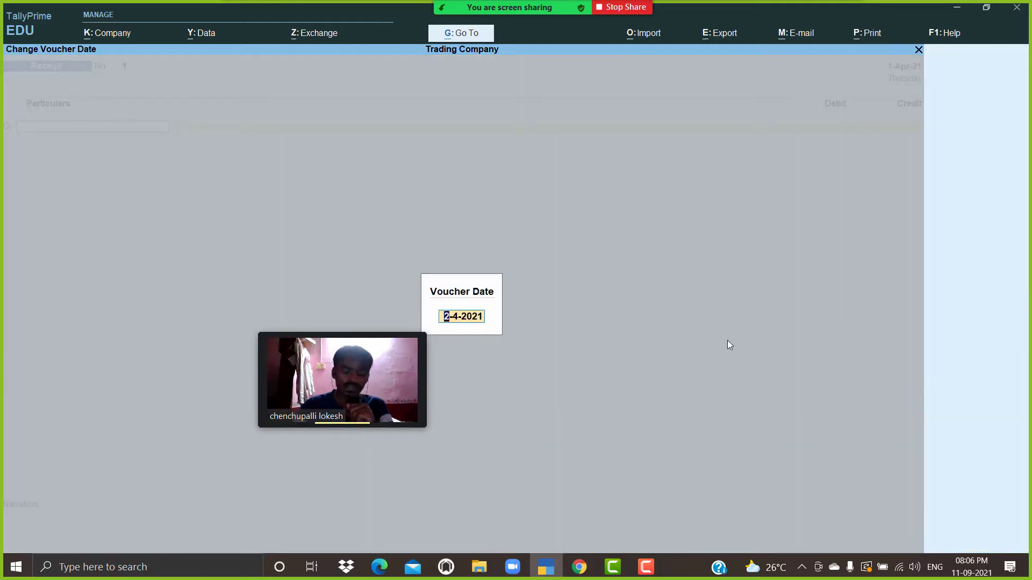
text(1-7)
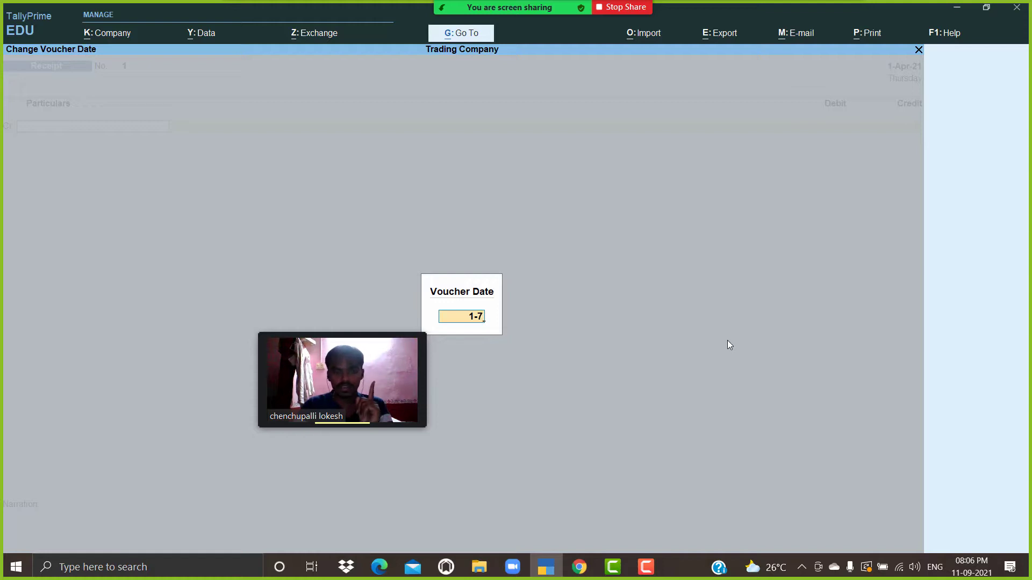
key(Return)
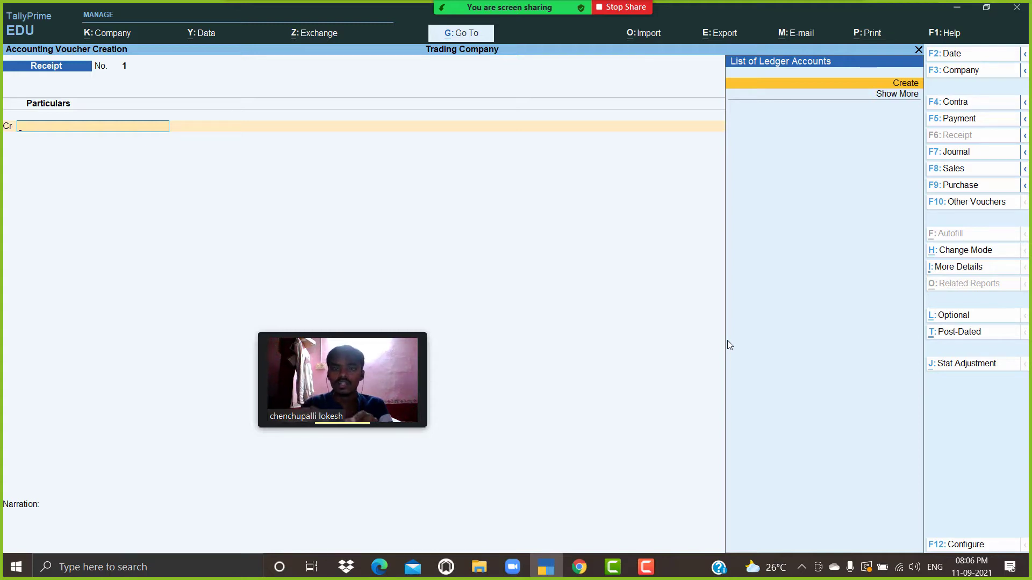
Step: Create a ledger named Capital under Capital Account from the voucher's credit line, keeping the default mailing, banking and tax details
key(alt+c)
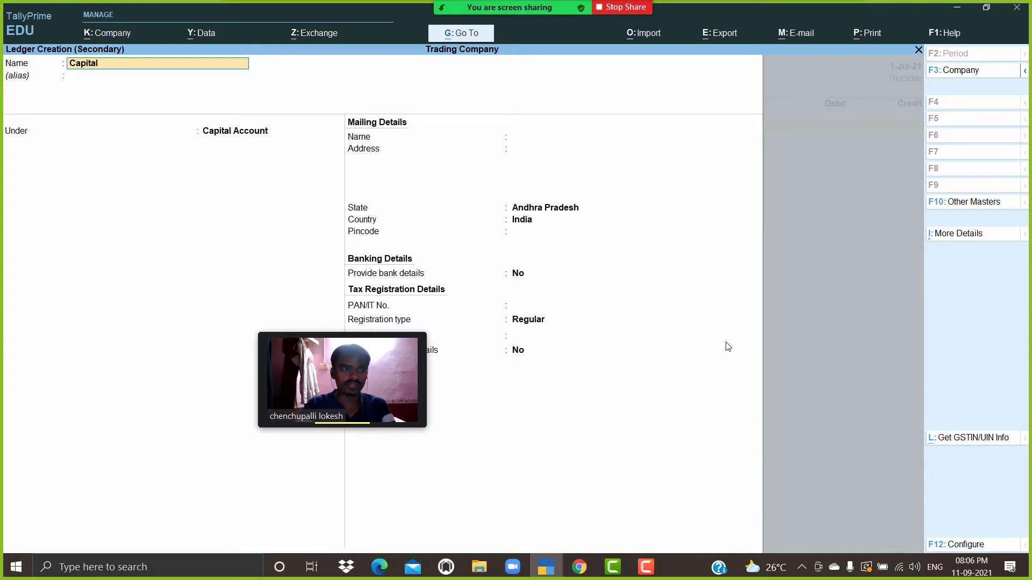
key(Return)
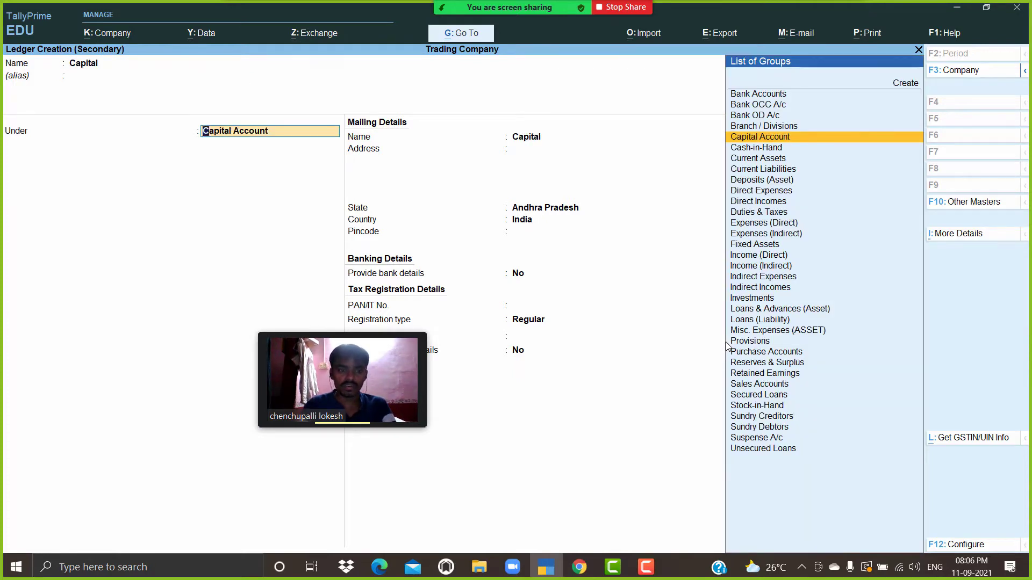
key(Return)
key(Return)
key(Return)
key(Return)
key(Return)
key(Return)
key(Return)
key(Return)
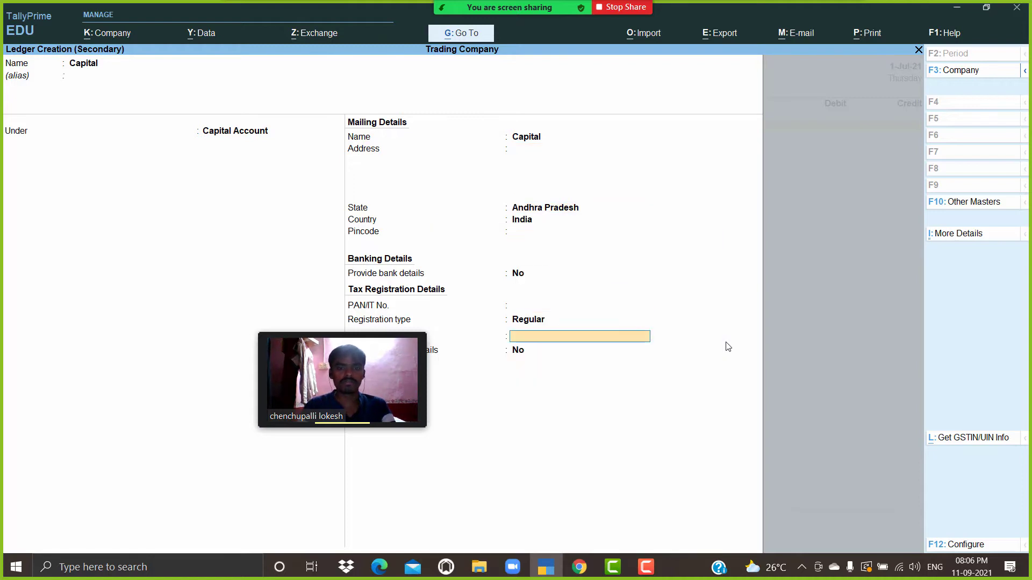
key(Return)
key(Return)
key(Return)
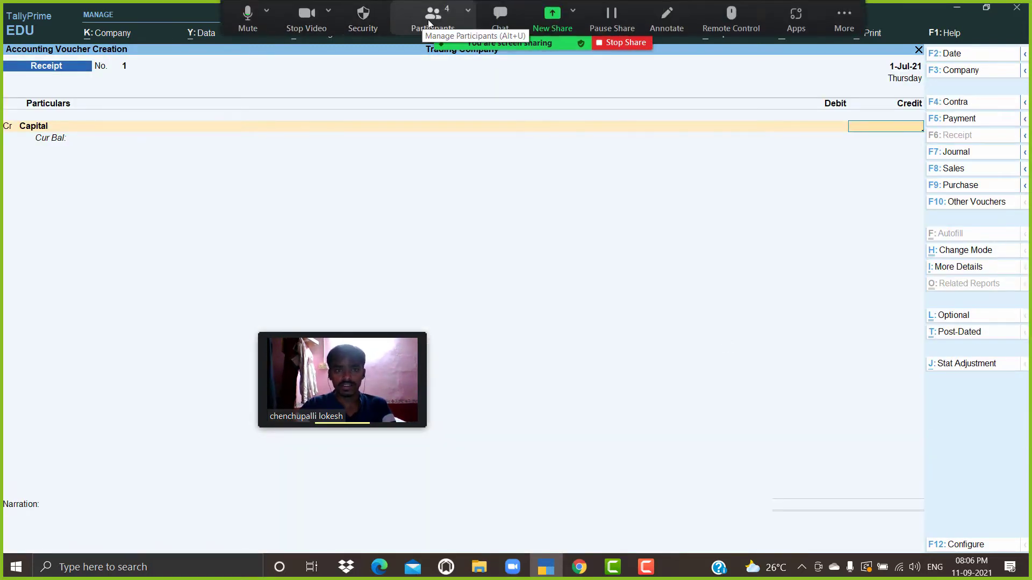
Step: Check who has joined the online meeting, then minimize the participant list
click(432, 19)
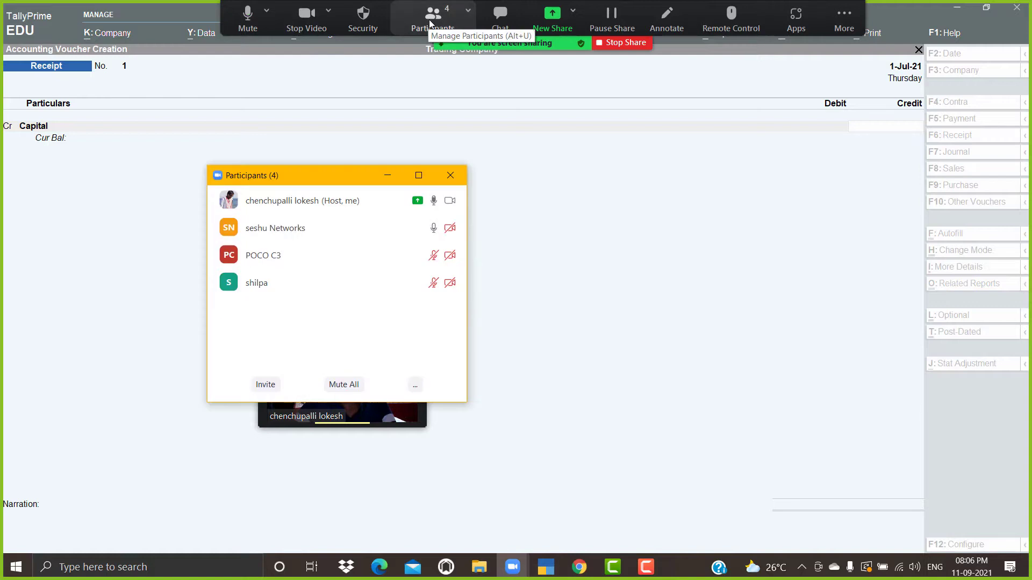
click(387, 176)
Step: Return to the receipt voucher and credit Capital with 1500000
click(908, 189)
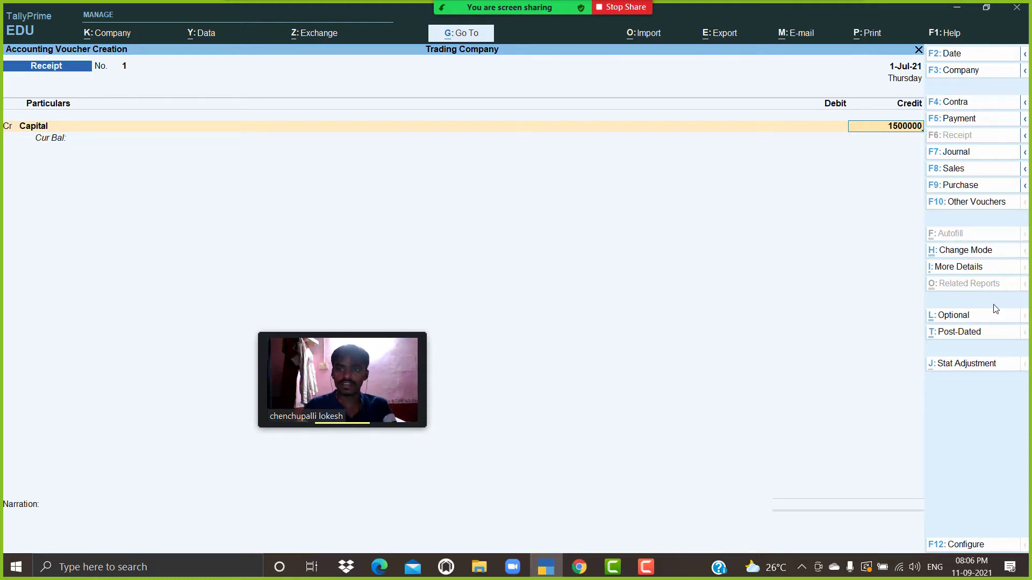
key(Return)
key(Return)
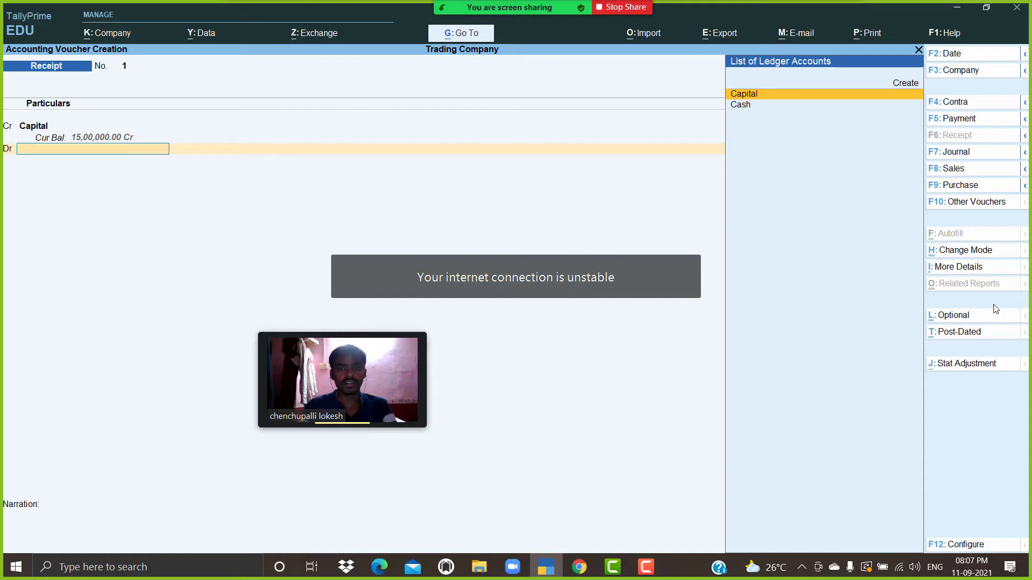
Step: Start a new ledger named Icici Bank for the debit line and place it under Bank Accounts
key(alt+c)
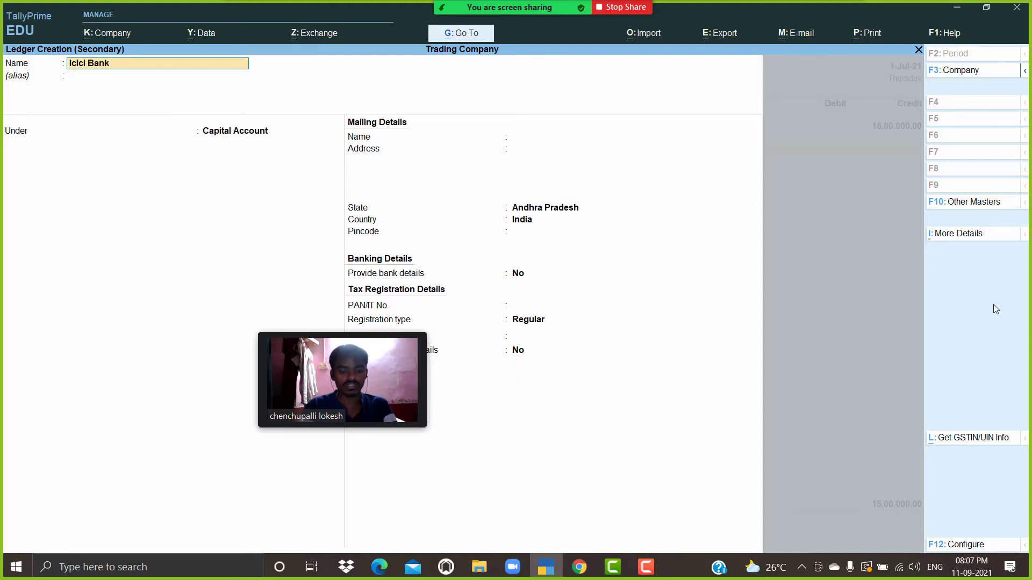
key(Return)
text(Ba)
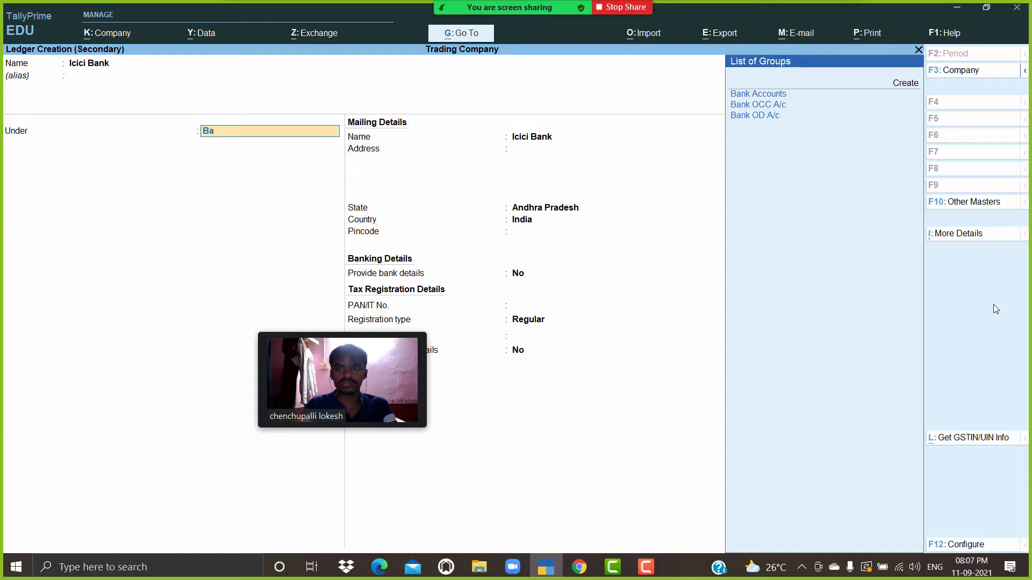
key(Return)
Step: Keep the Icici Bank ledger's default bank, cheque and mailing details, leave its GSTIN/UIN blank, and save it
key(Return)
key(Return)
key(Return)
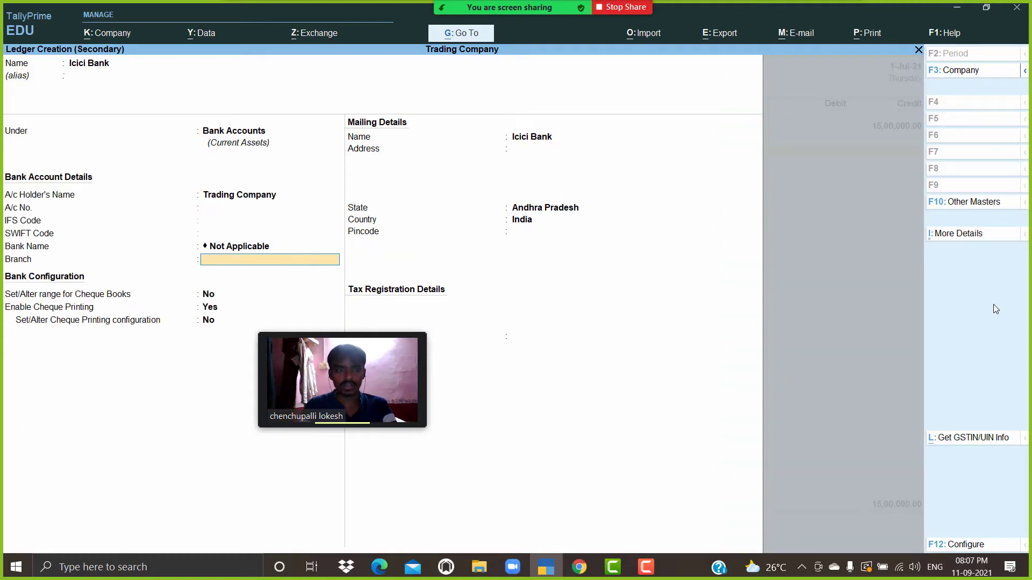
key(Return)
key(Return)
key(Return)
key(Return)
key(Return)
key(Return)
key(Return)
key(Return)
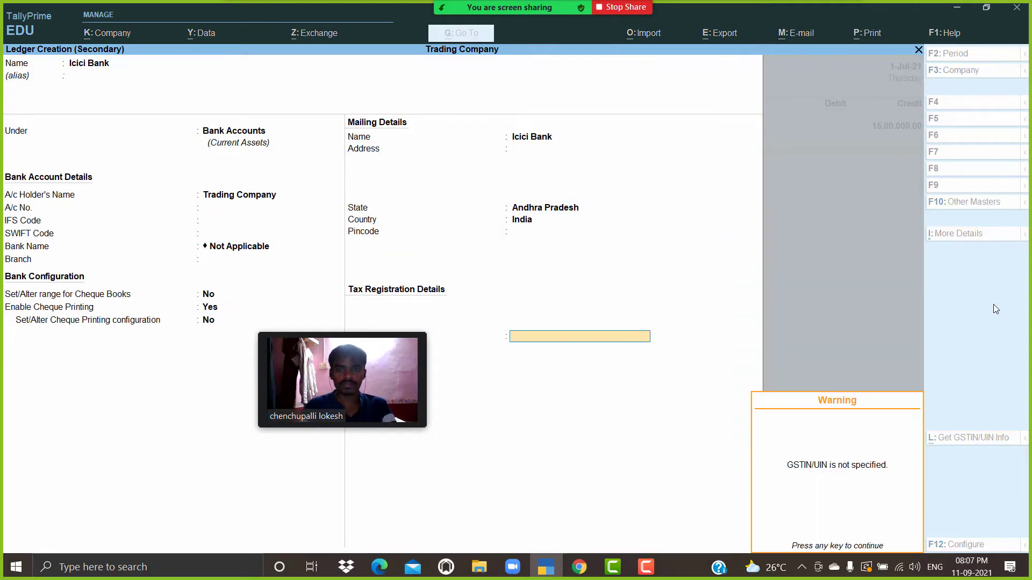
key(Return)
key(Return)
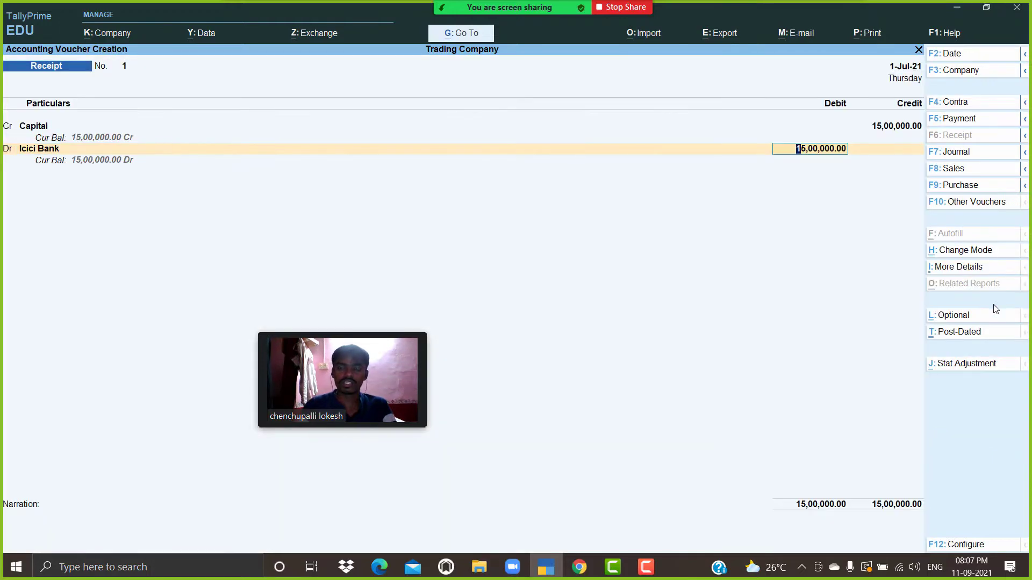
Step: Debit Icici Bank with 15,00,000.00, leave the narration blank, and save the receipt voucher
key(Return)
key(Return)
key(Return)
key(Return)
key(Return)
key(Return)
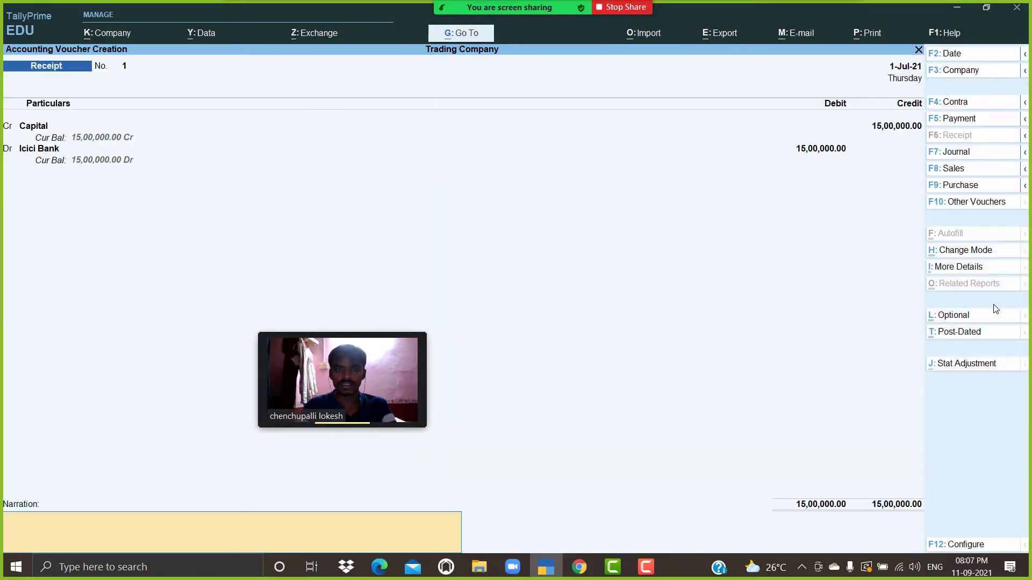
key(Return)
key(Return)
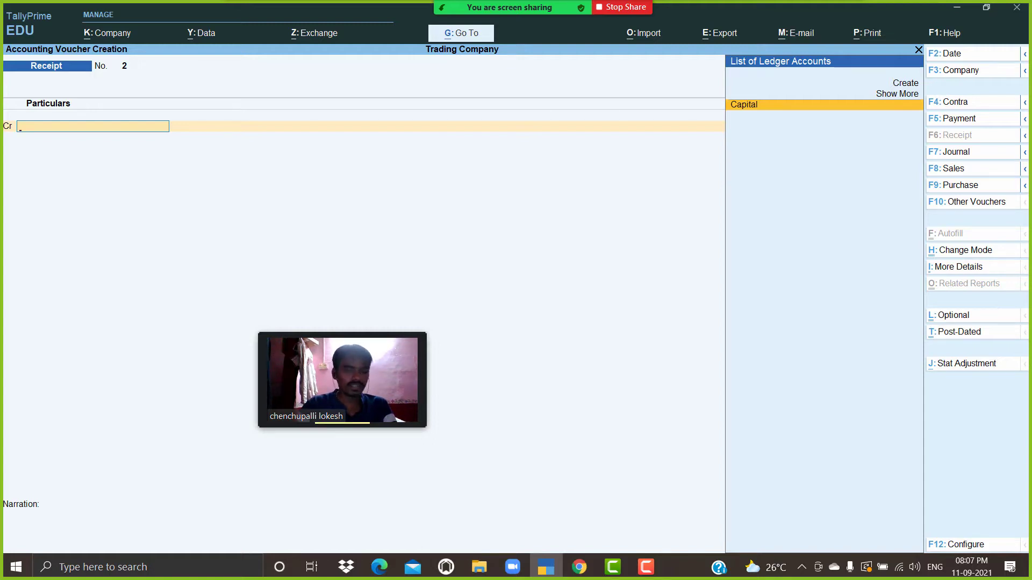
Step: Review the meeting's participant list again, close it, and return to the blank receipt voucher
mouse_move(543, 11)
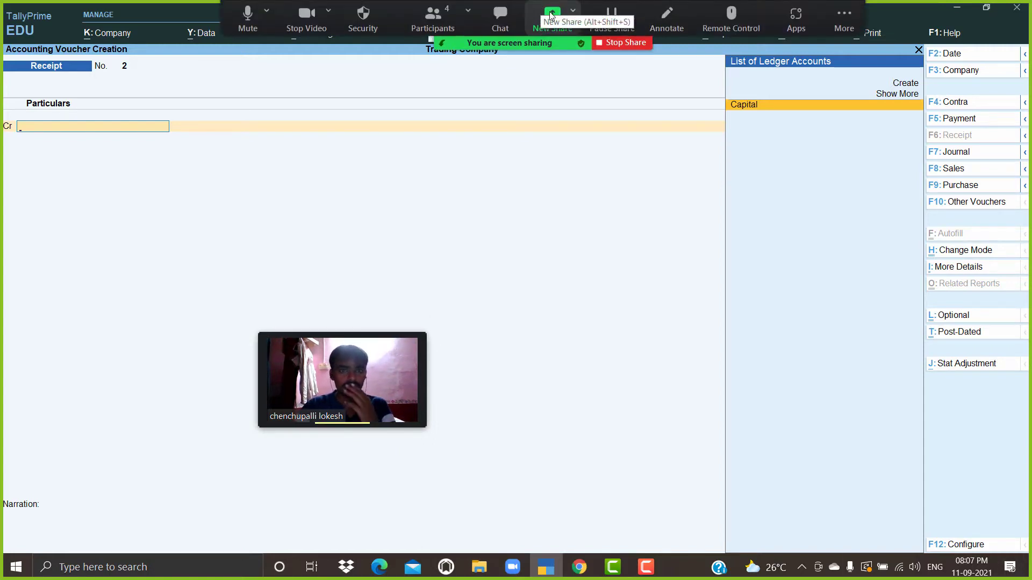
click(453, 20)
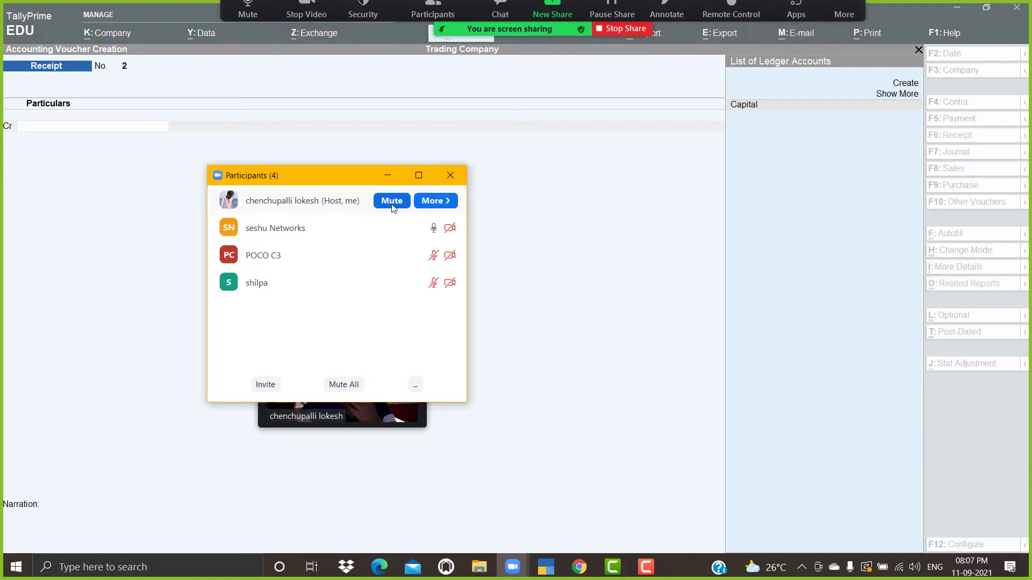
key(alt+u)
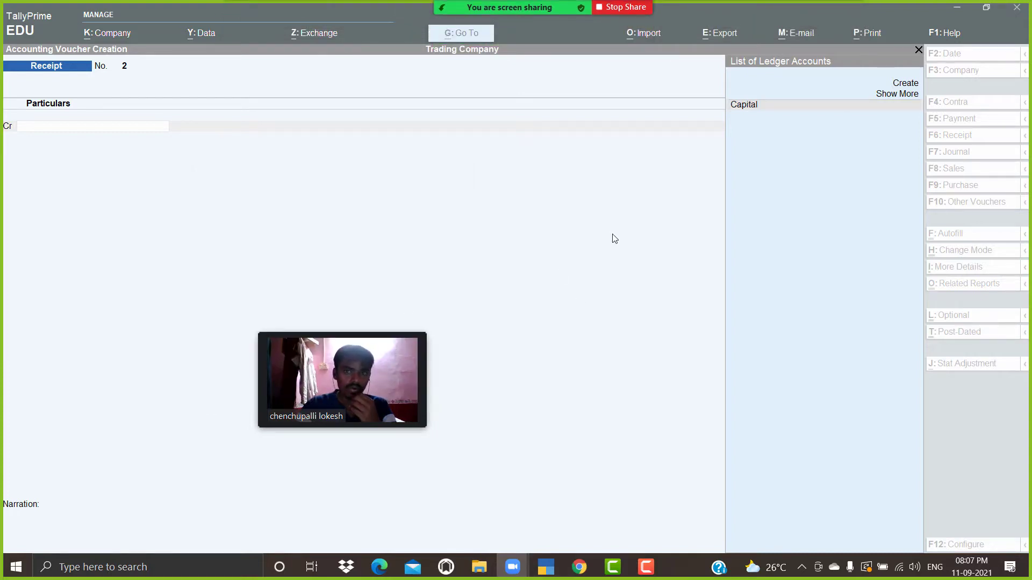
click(626, 243)
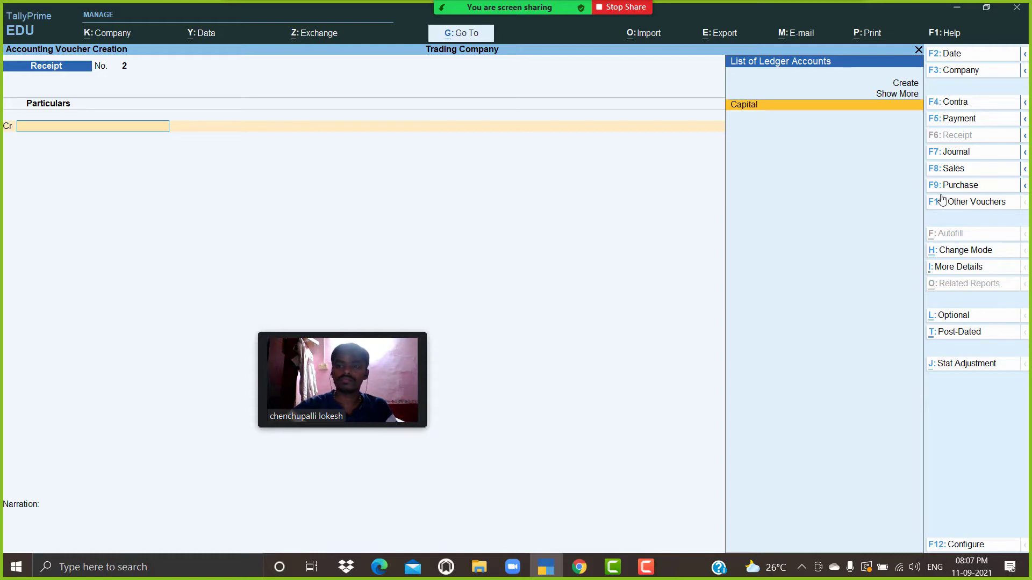
Step: Start a contra voucher, credit Icici Bank with 50,000.00, and keep the default cheque allocation with the instrument number blank
click(971, 105)
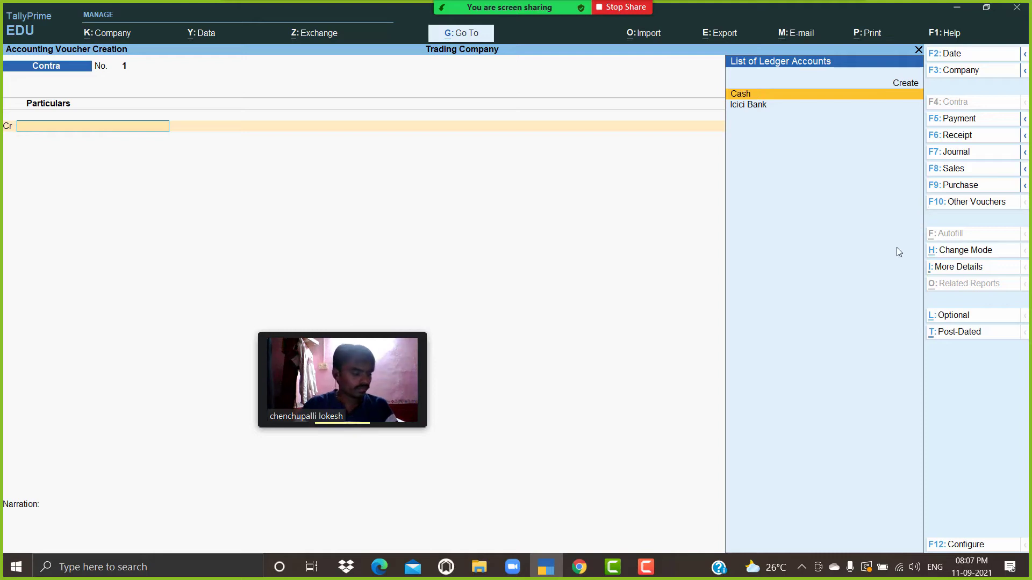
key(Down)
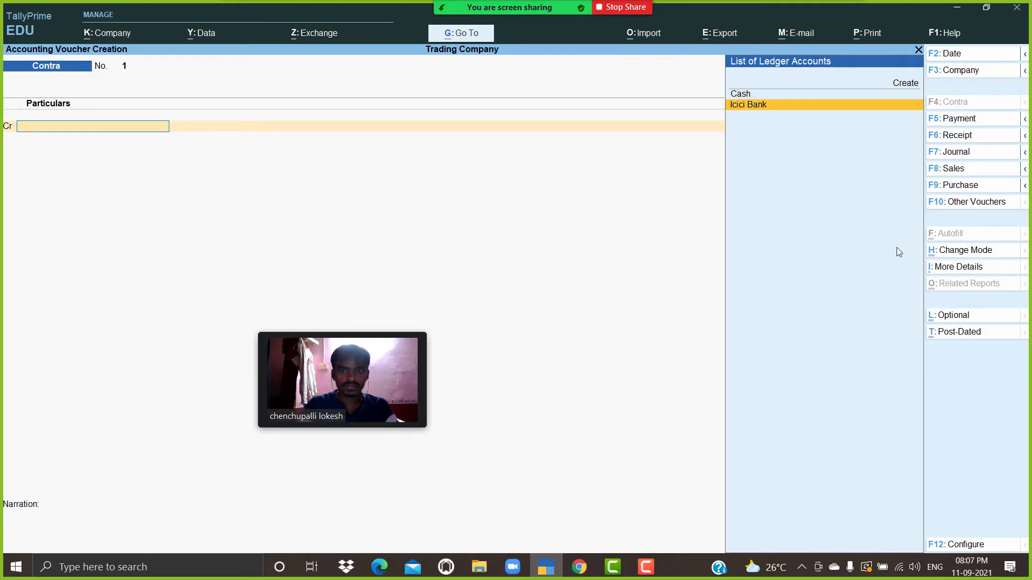
key(Return)
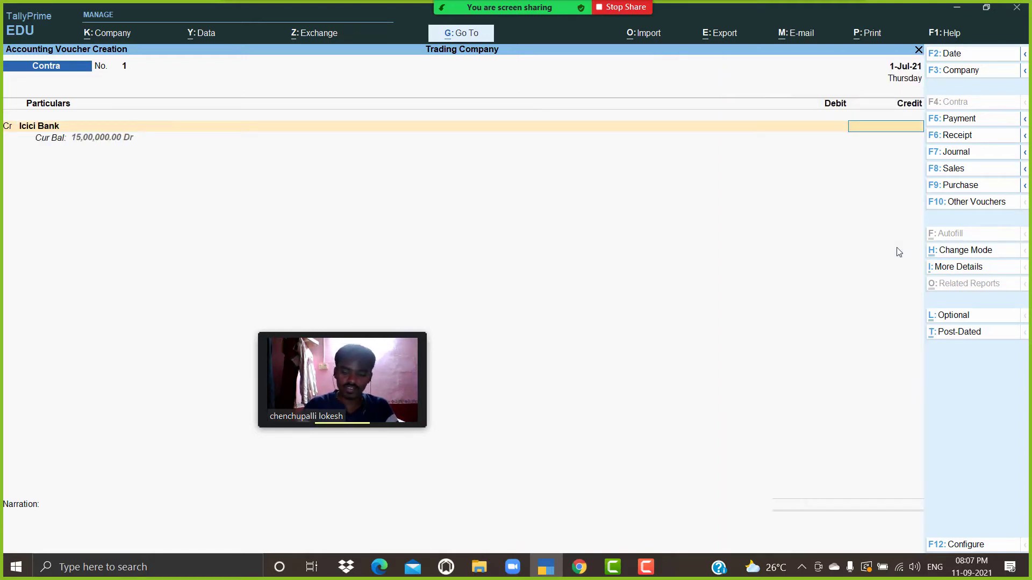
key(Return)
key(Return)
key(Return)
key(Return)
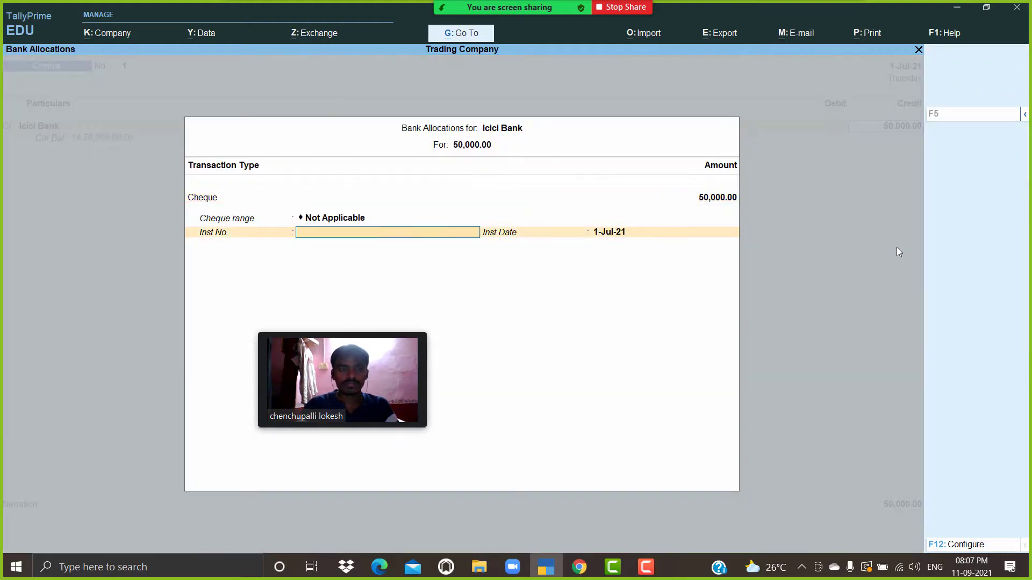
key(Return)
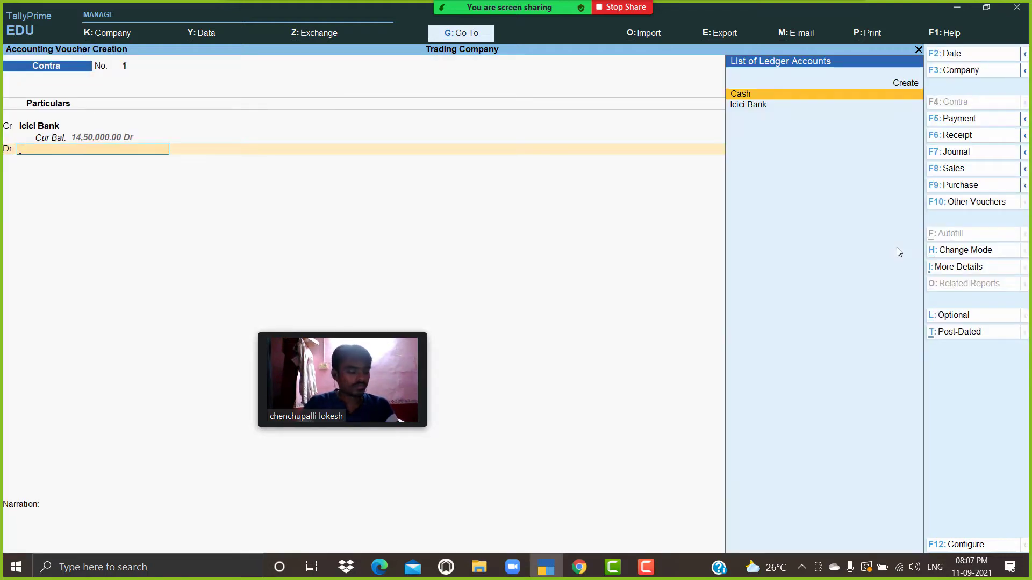
Step: Debit Cash with the 50,000.00, leave the narration blank, and save the contra voucher
key(Up)
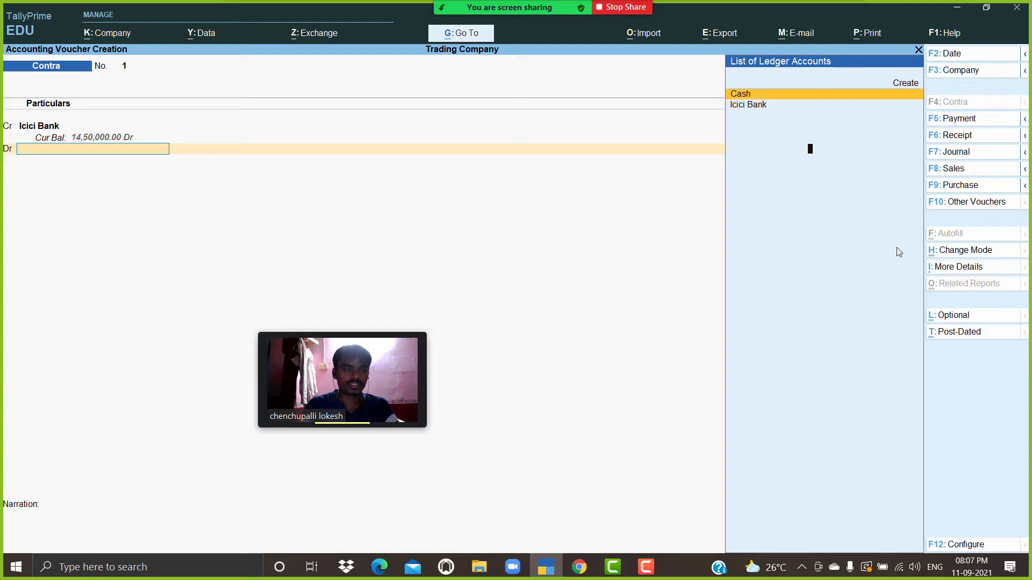
key(Return)
key(Return)
key(Return)
key(Return)
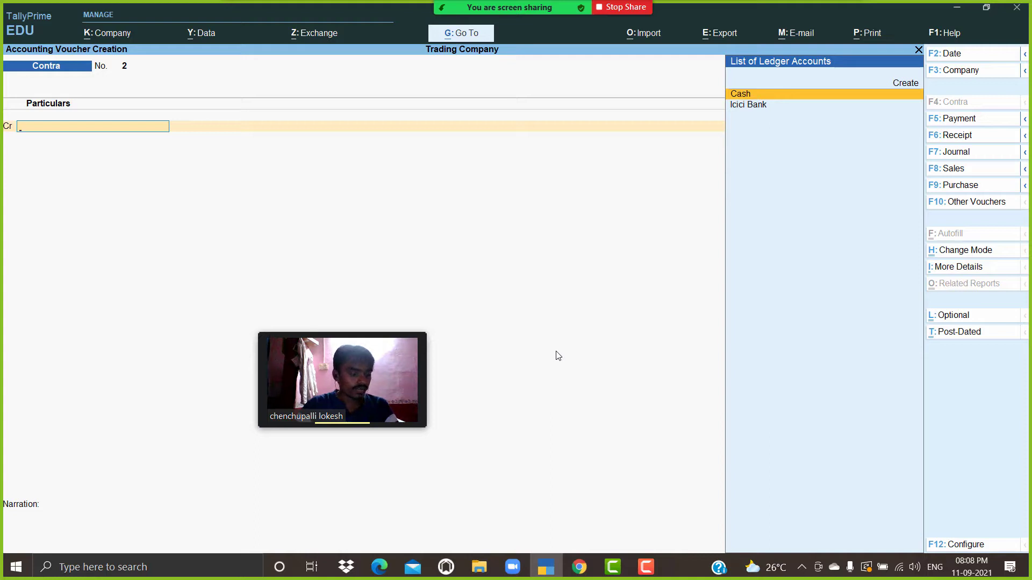
Step: Start a payment voucher and create a ledger named Furniture and Fixtures under Fixed Assets for its debit line
click(967, 124)
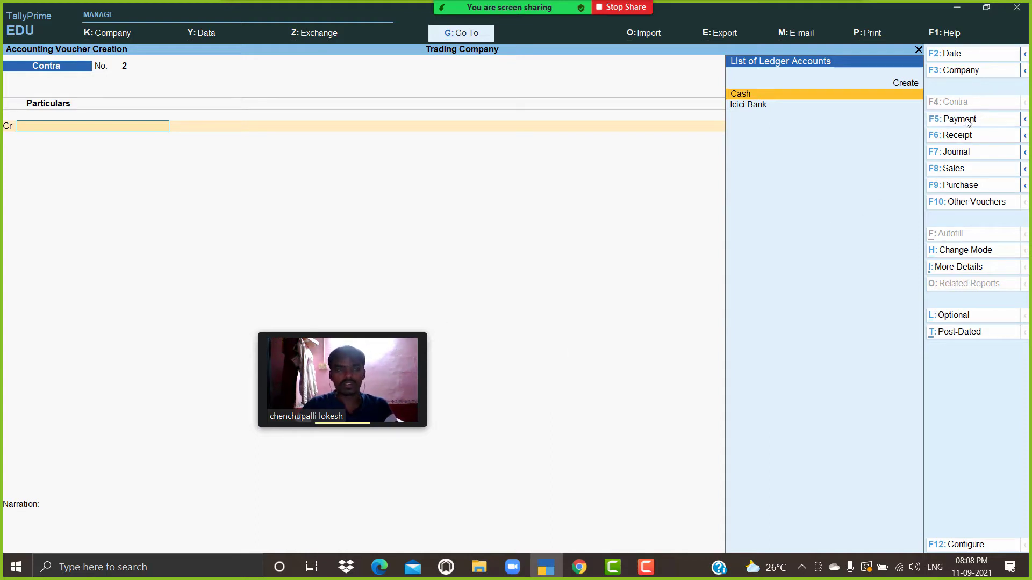
key(alt+c)
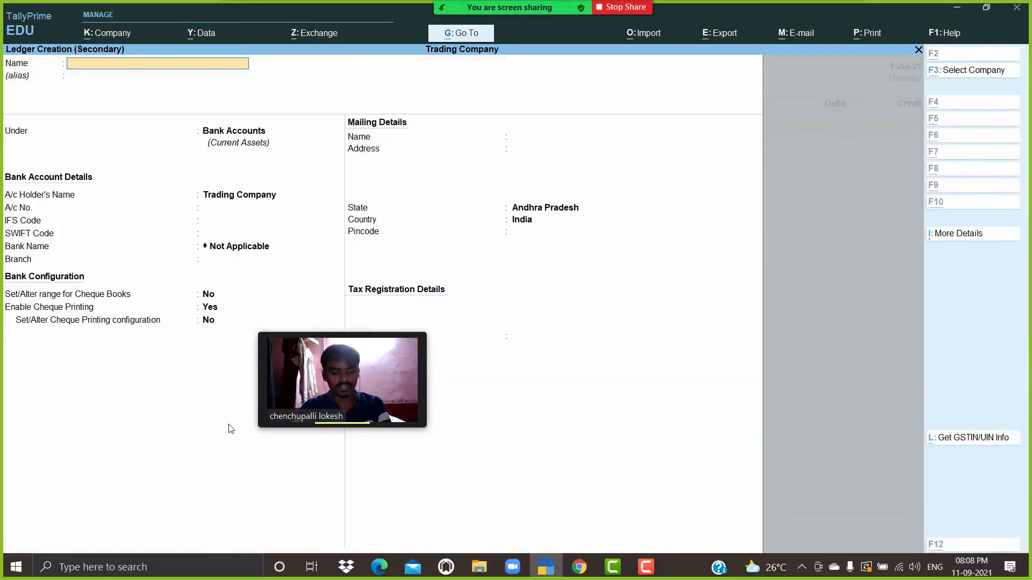
text(Furn)
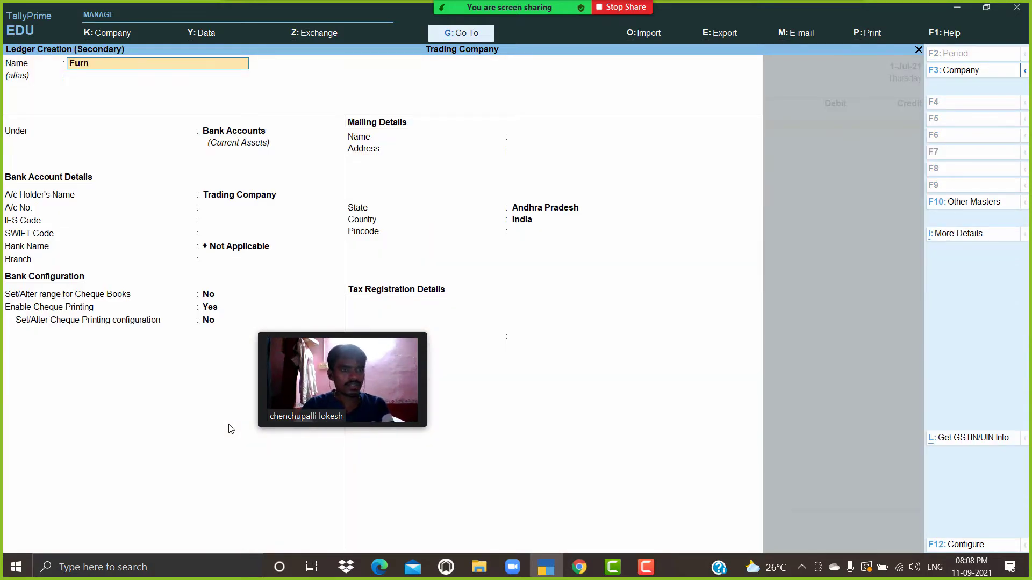
text(iture and Fixtu)
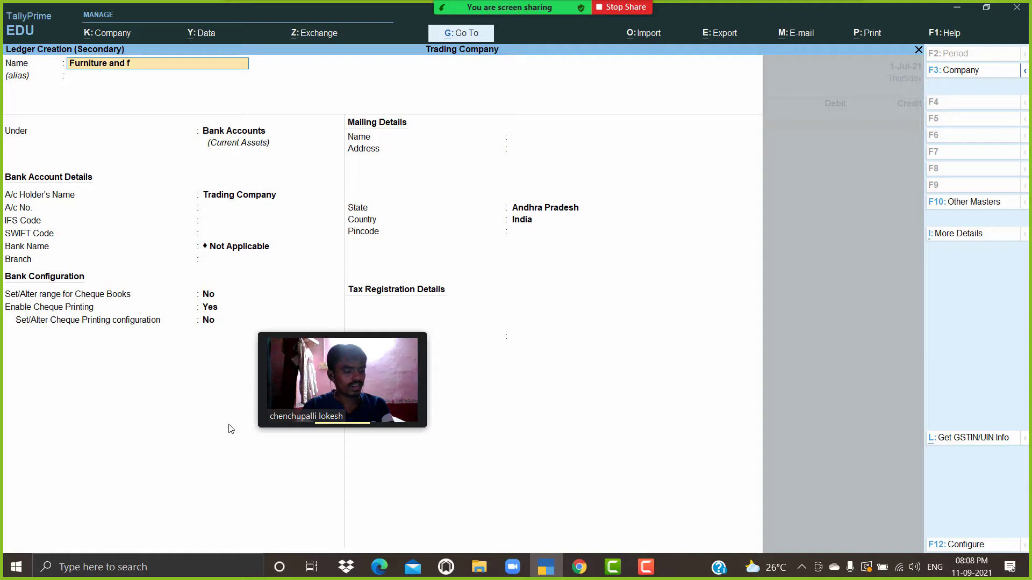
text(re)
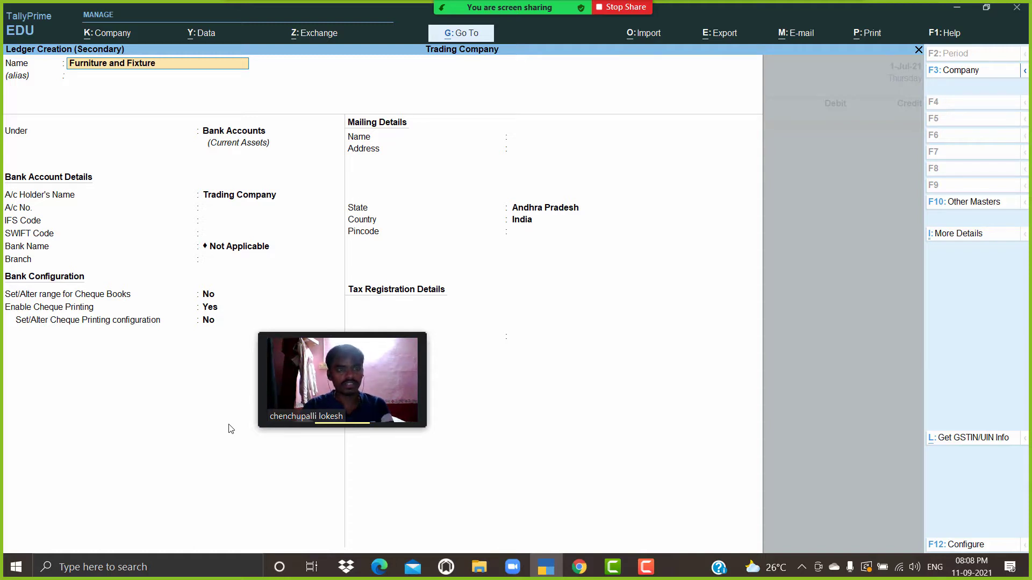
text(s)
key(Return)
key(Return)
text(f)
key(Return)
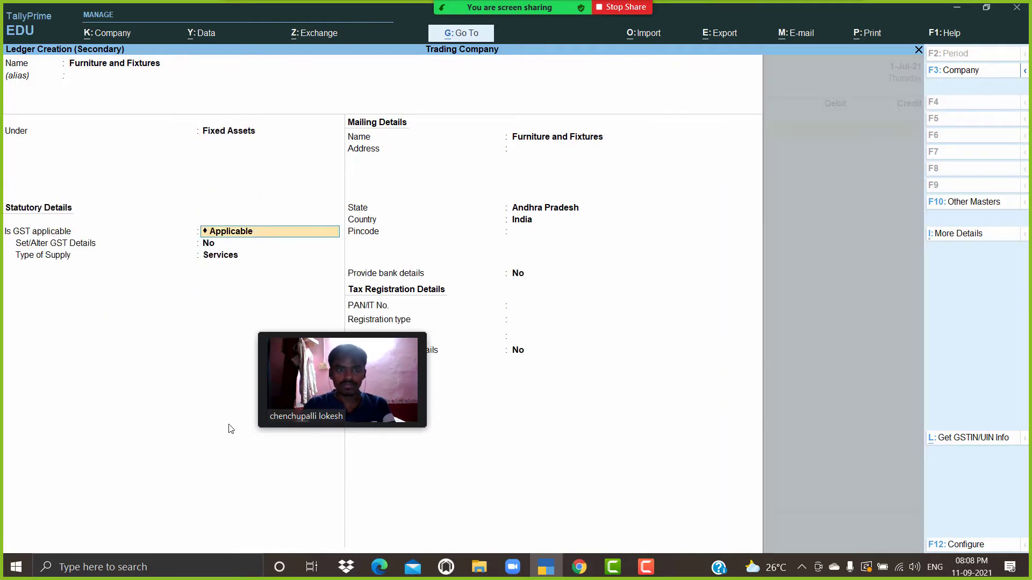
Step: Keep the Furniture and Fixtures ledger's default GST, mailing, banking and tax registration details, and save it
key(Return)
key(Return)
key(Return)
key(Return)
key(Return)
key(Return)
key(Return)
key(Return)
key(Return)
key(Return)
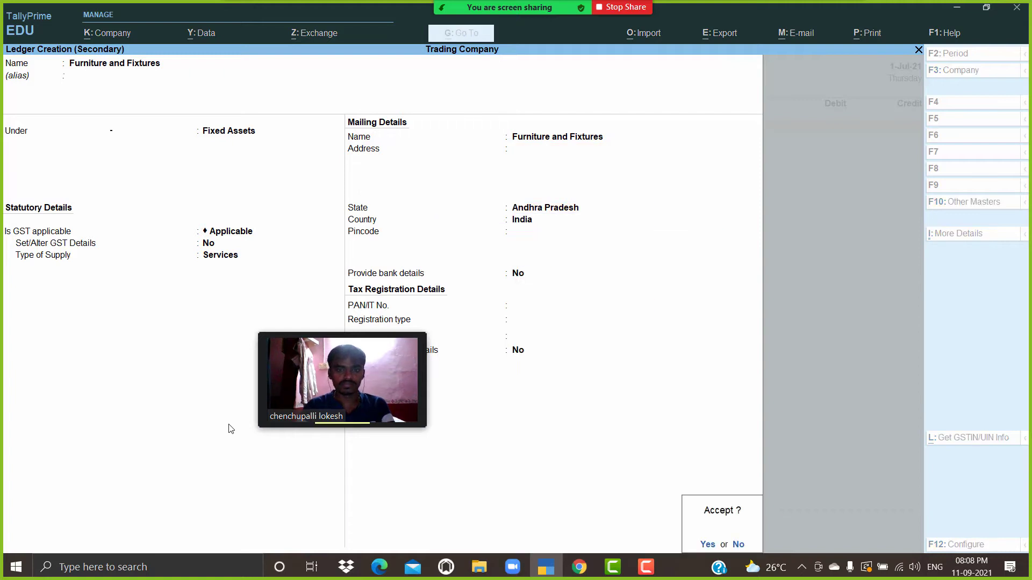
key(Return)
Step: Debit Furniture and Fixtures with 1,50,000.00 and credit Icici Bank with the same amount in the payment voucher
text(1)
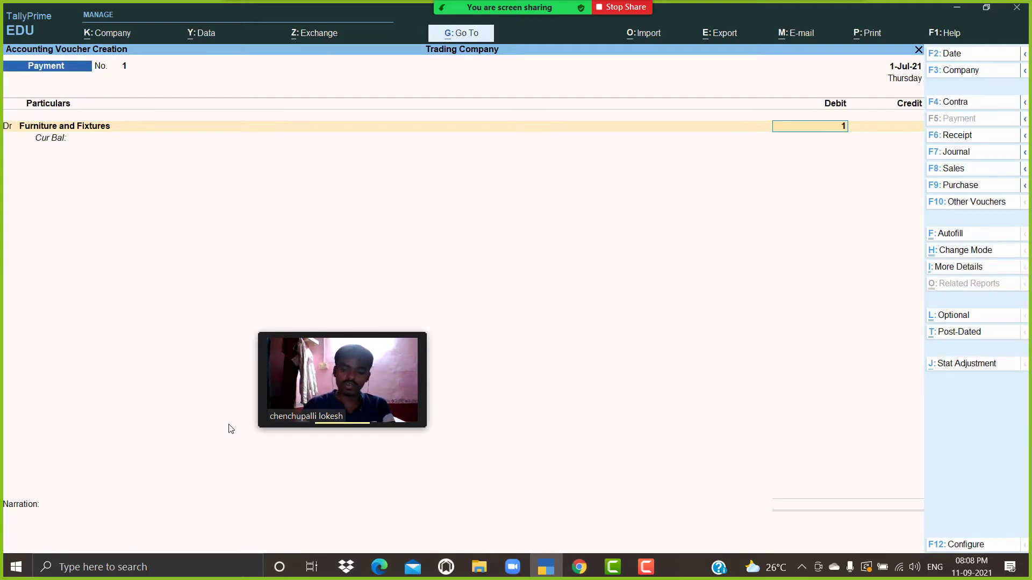
text(,50,000)
key(Return)
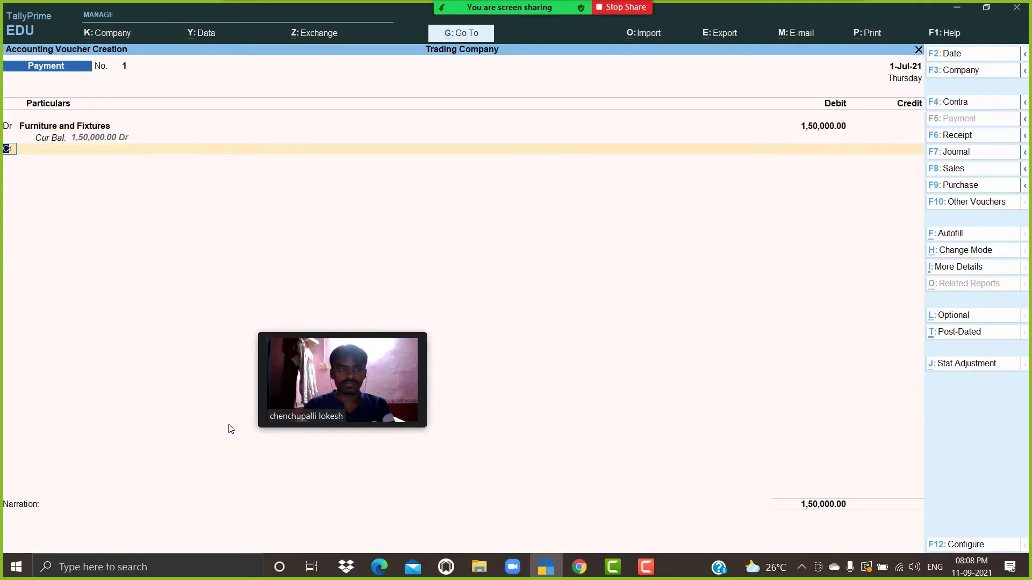
key(Return)
key(Down)
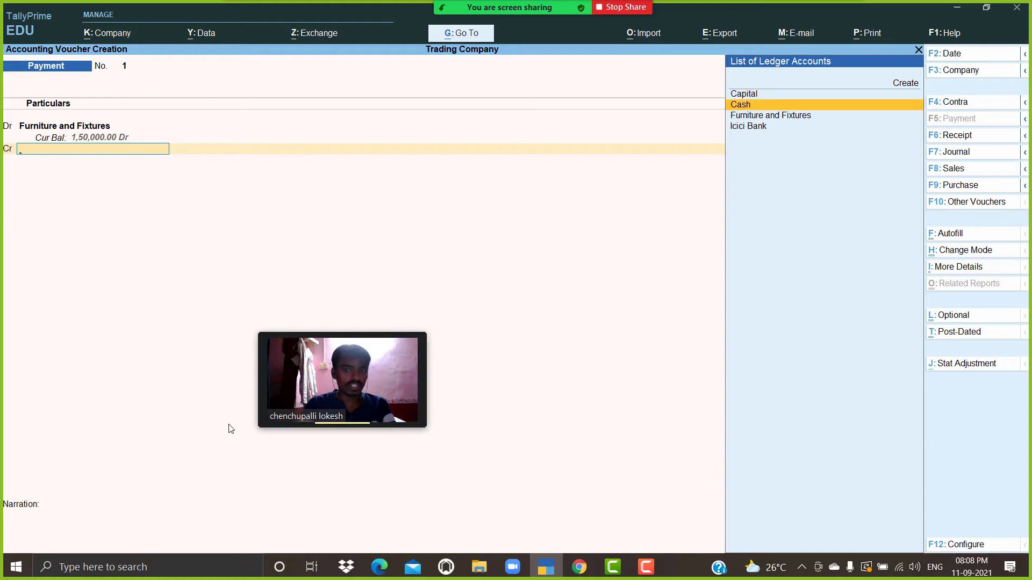
key(Down)
key(Down)
key(Return)
key(Return)
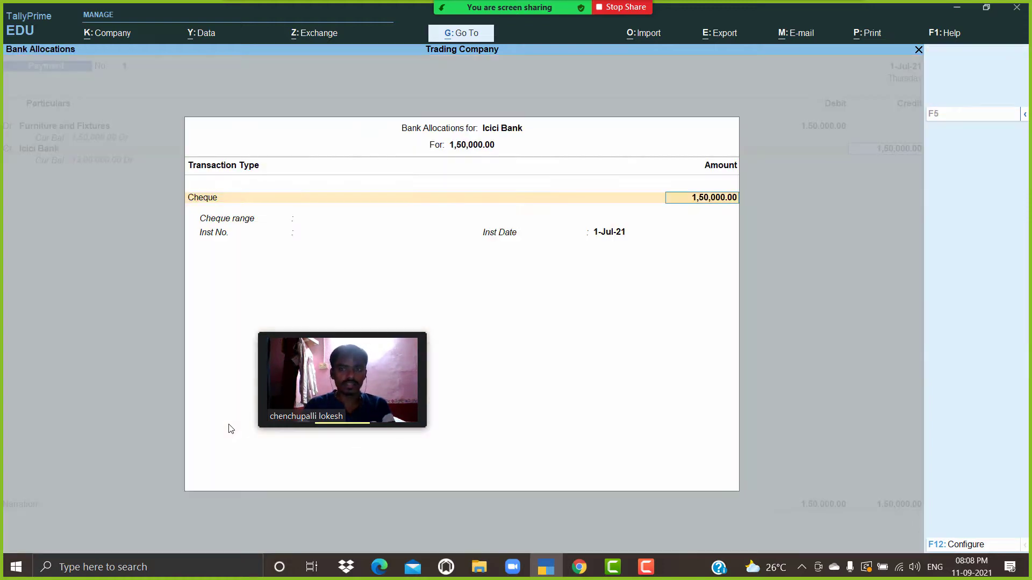
Step: Accept the default cheque allocation for the 1,50,000.00, leave the narration blank, and save the furniture payment voucher
key(Return)
key(Return)
key(Return)
key(Return)
key(Return)
key(Return)
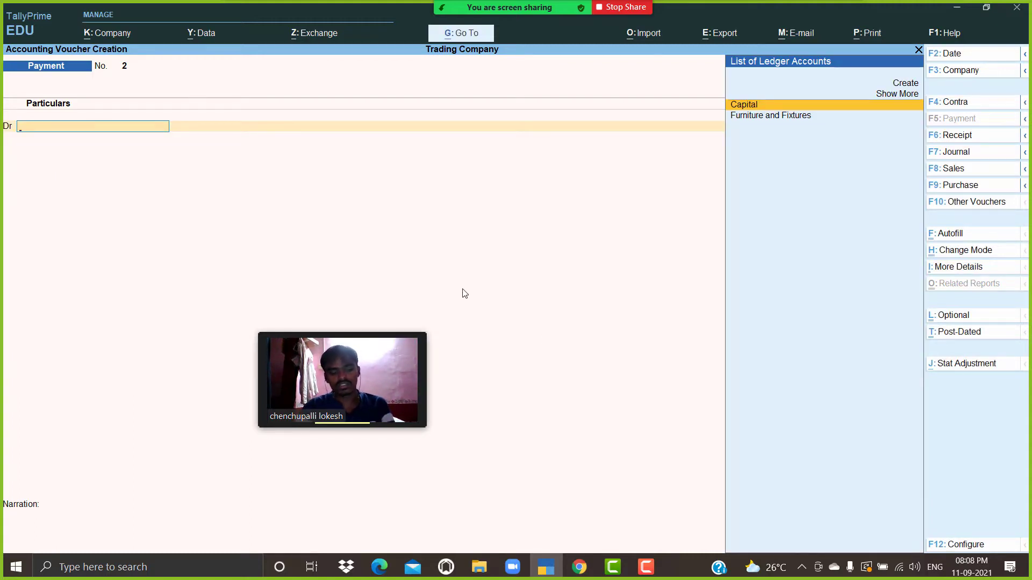
Step: Start a new ledger named Sd Office for the next payment's debit line and place it under Deposits (Asset)
key(alt+c)
text(Sg)
key(BackSpace)
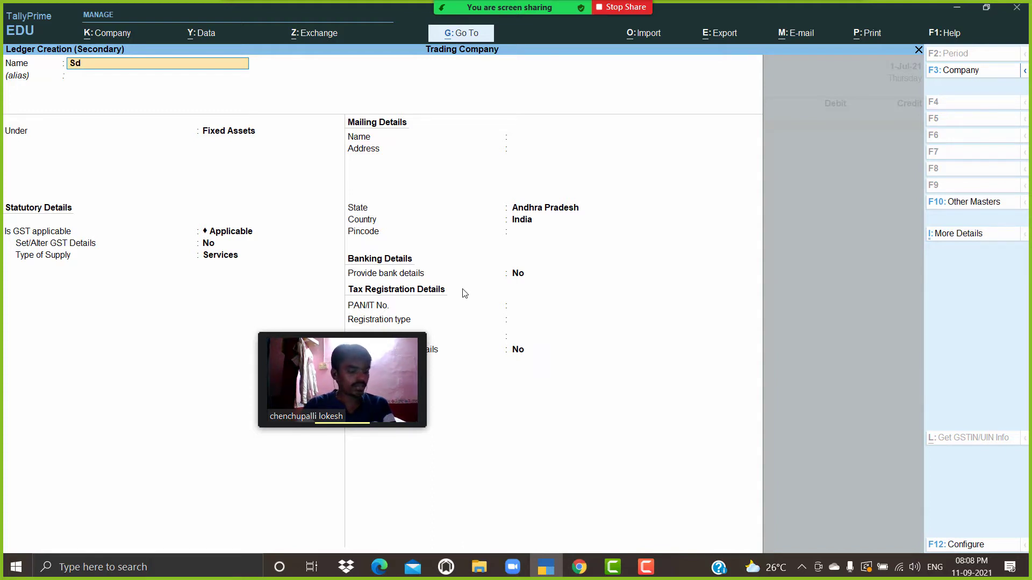
text(d Office)
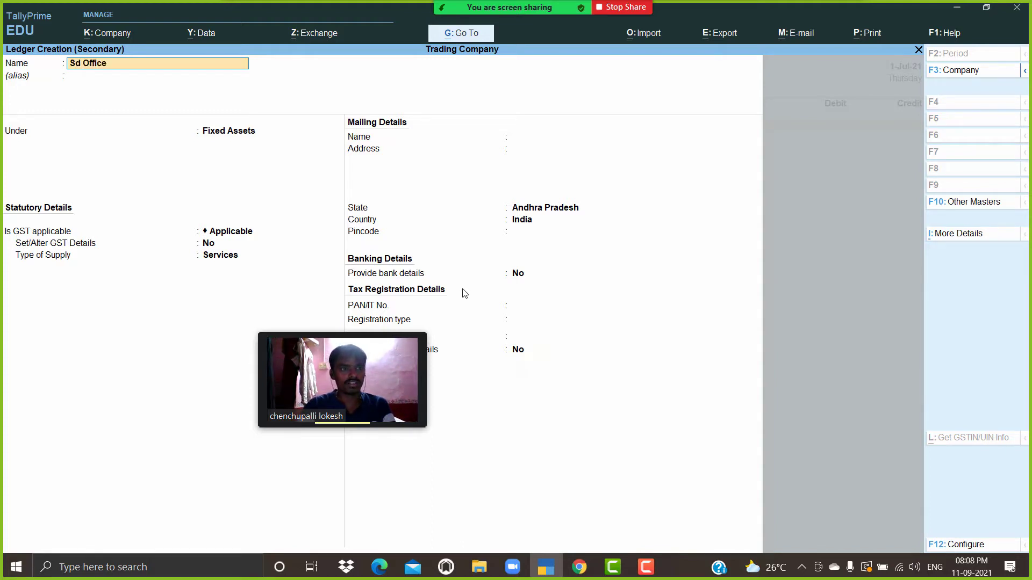
key(Return)
text(De)
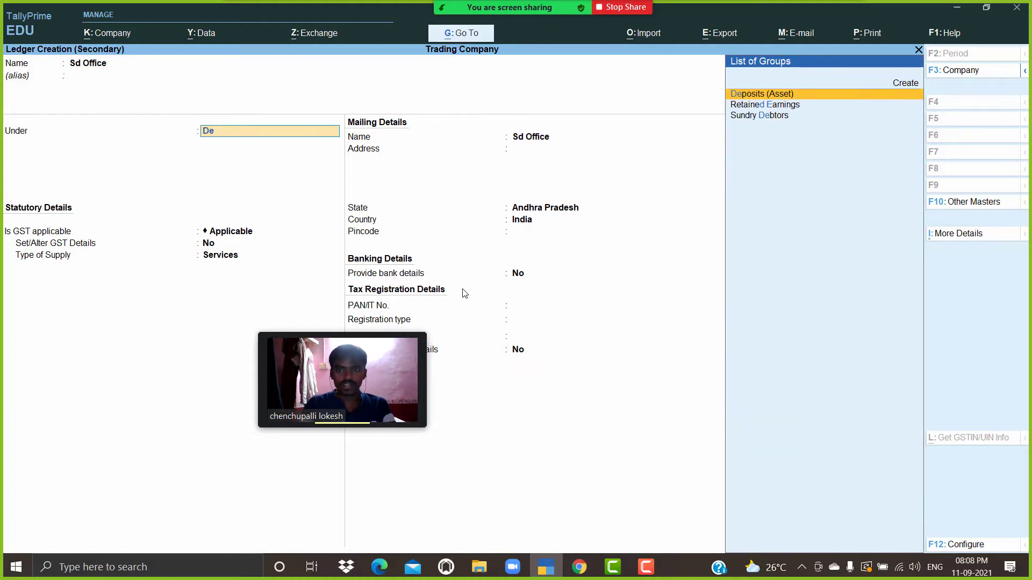
key(Return)
Step: Keep the Sd Office ledger's default mailing, banking and tax registration details, and save it
key(Return)
key(Return)
key(Return)
key(Return)
key(Return)
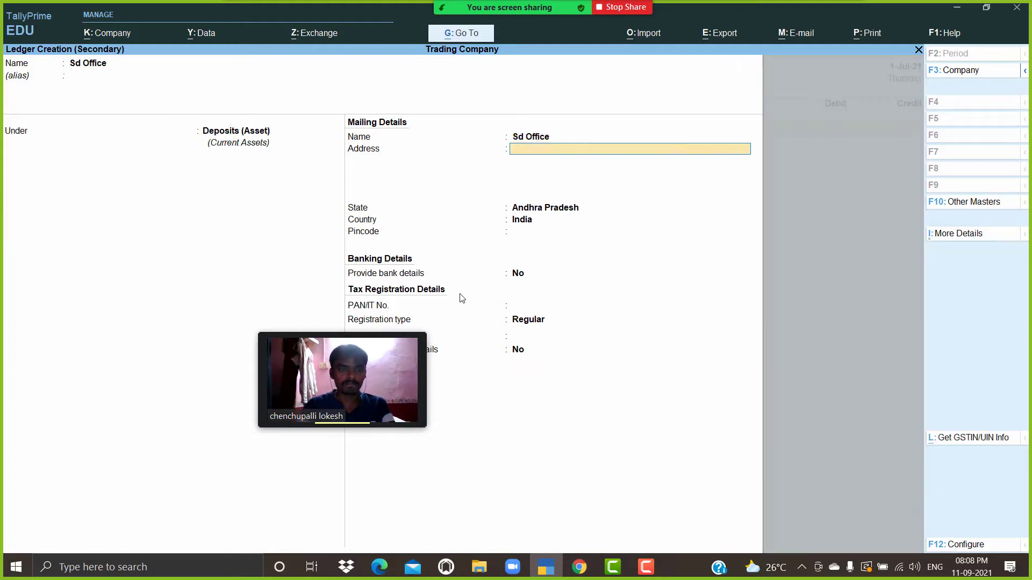
key(Return)
key(Return)
key(Return)
key(Return)
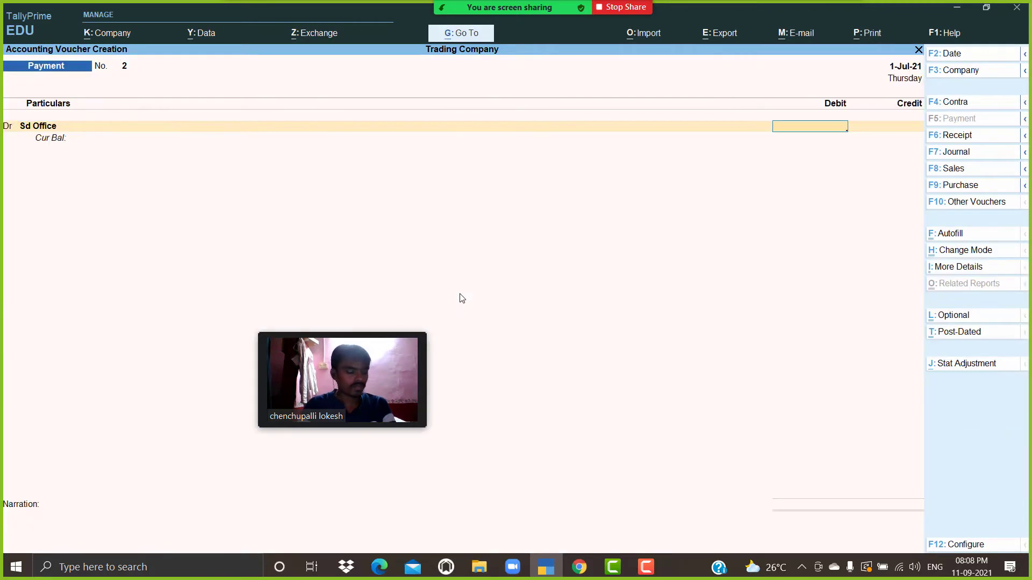
Step: Debit Sd Office with 25,000.00 and credit Icici Bank with the same amount in the payment voucher
text(25000)
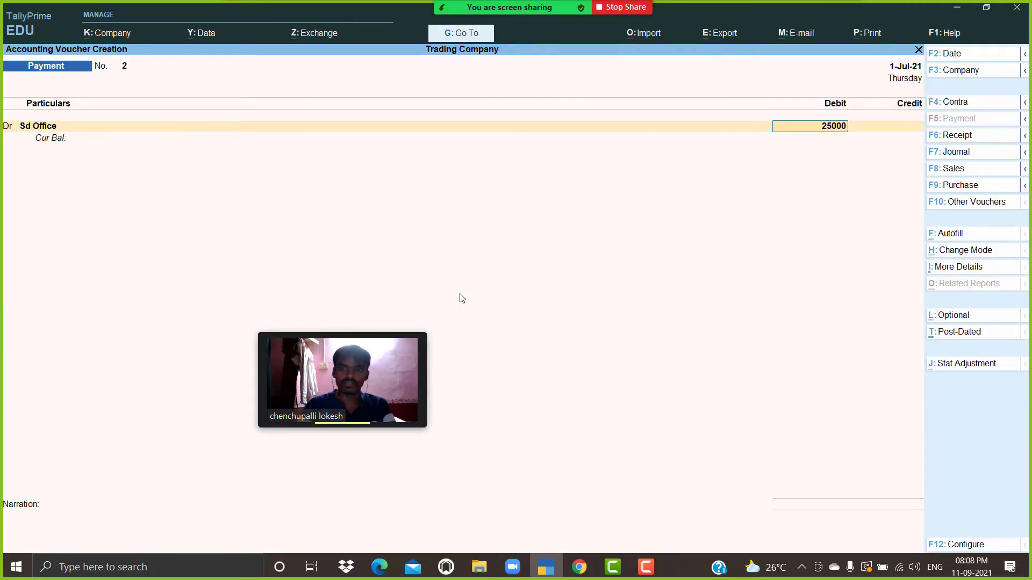
key(Return)
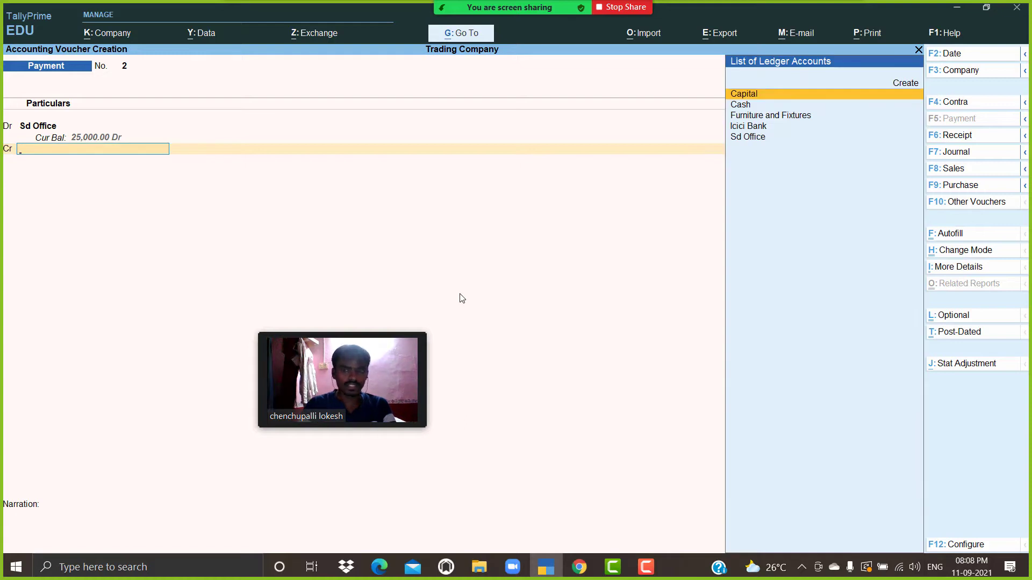
key(Down)
key(Down)
key(Down)
key(Return)
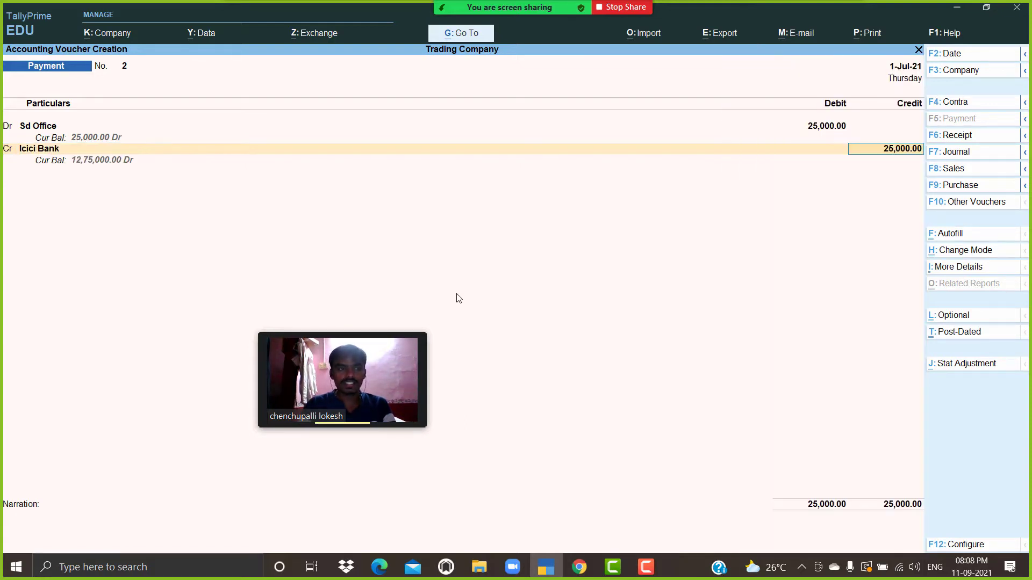
Step: Accept the default cheque allocation dated 1-Jul-21, leave the narration blank, and save the Sd Office payment voucher
key(Return)
key(Return)
key(Return)
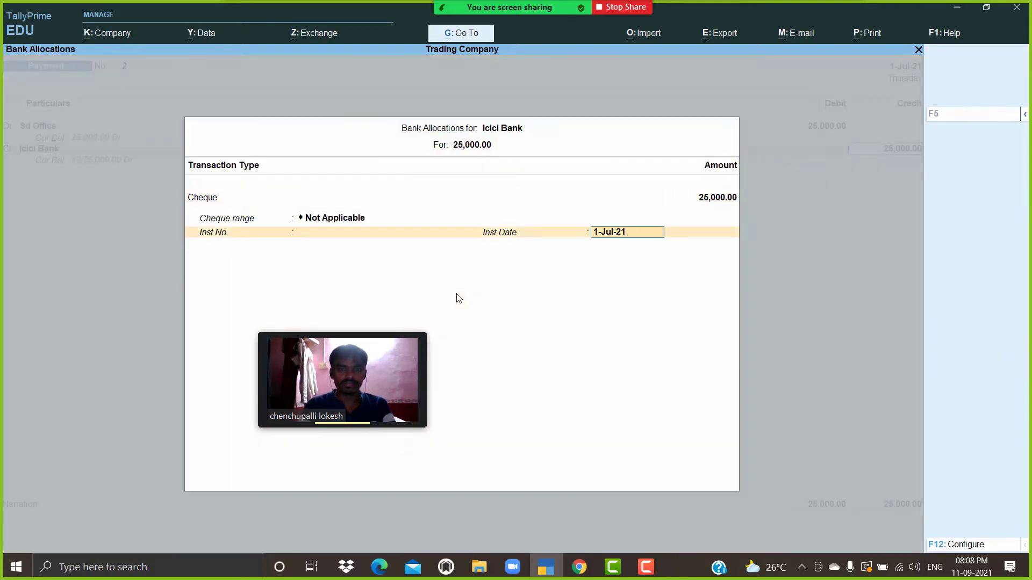
key(Return)
key(Return)
key(Return)
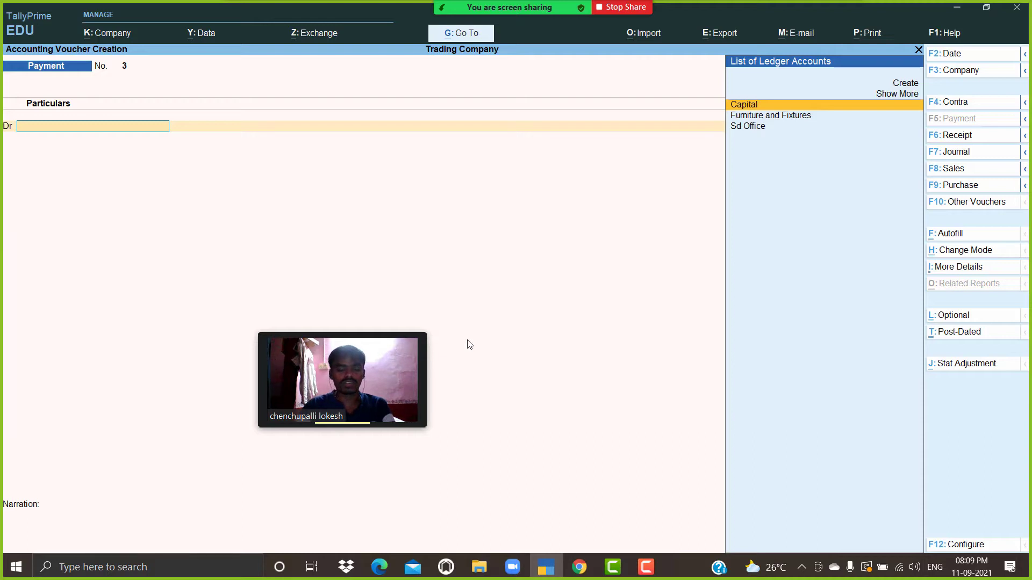
Step: Start a new ledger named Cell Phone for the third payment's debit line and place it under Fixed Assets
key(alt+c)
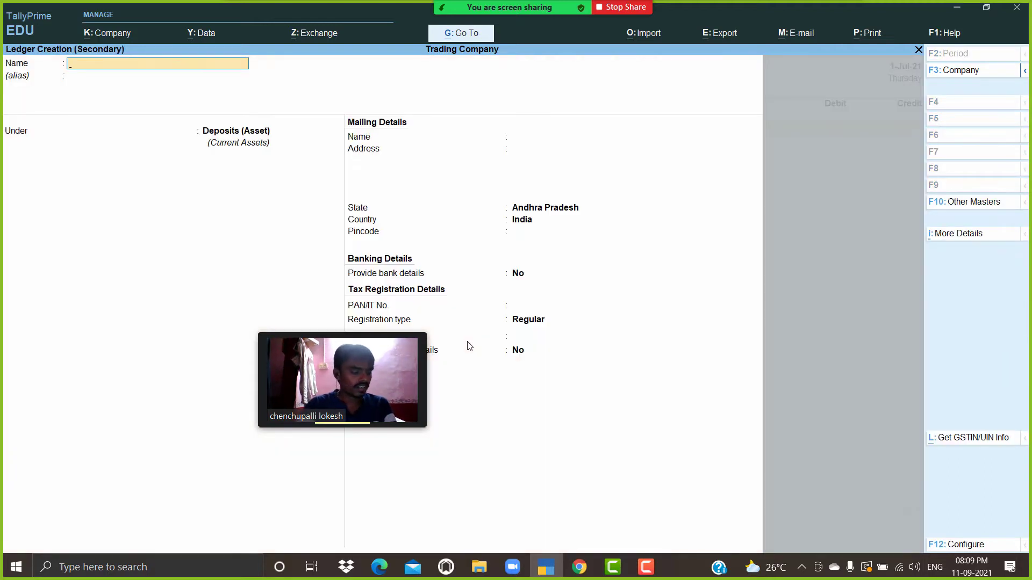
text(Cell Phone)
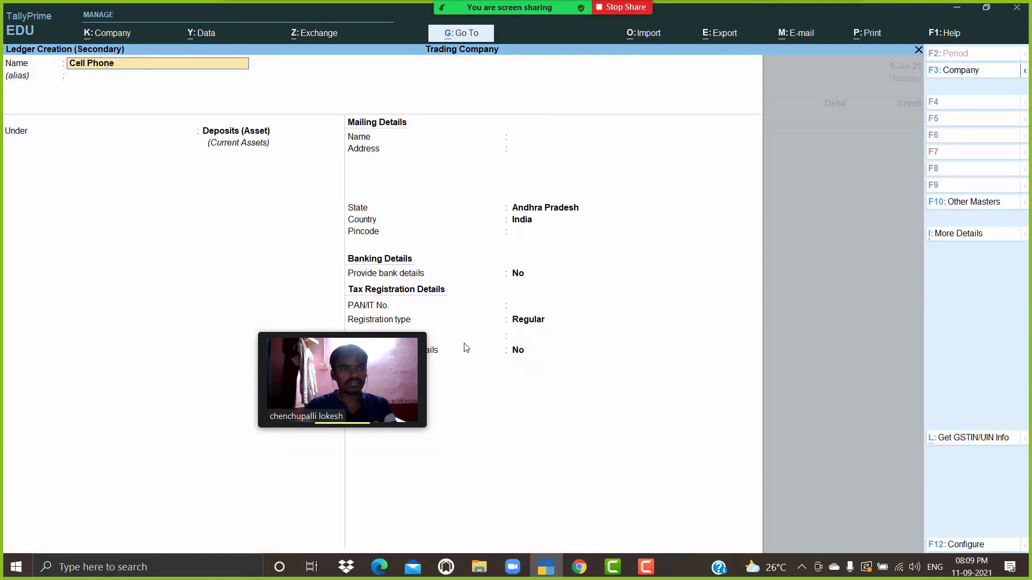
key(Return)
text(fix)
key(Return)
Step: Keep the Cell Phone ledger's default GST and mailing details, leave its address blank, and save it
key(Return)
key(Return)
key(Return)
key(Return)
key(Return)
key(Return)
key(Return)
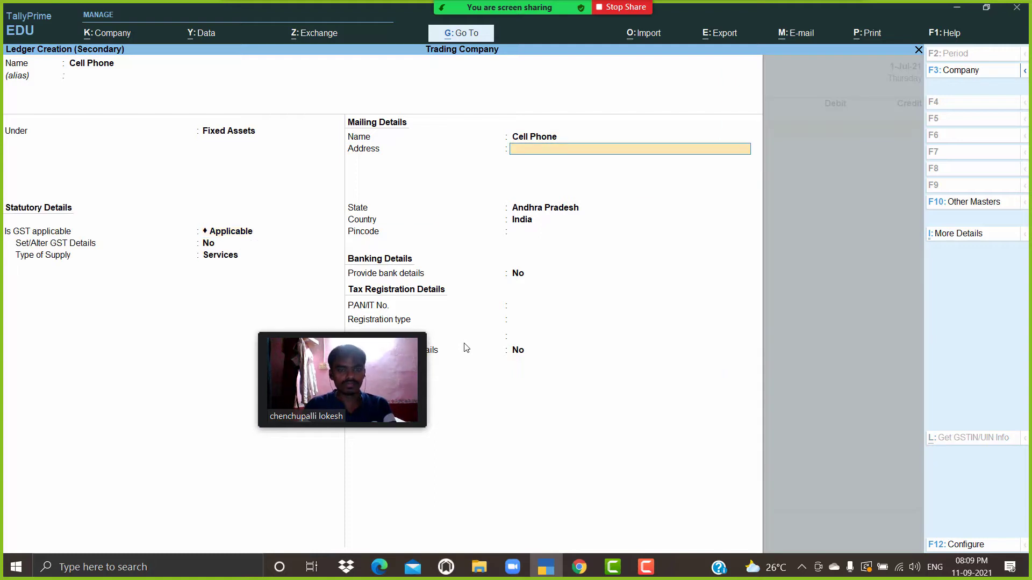
key(ctrl+a)
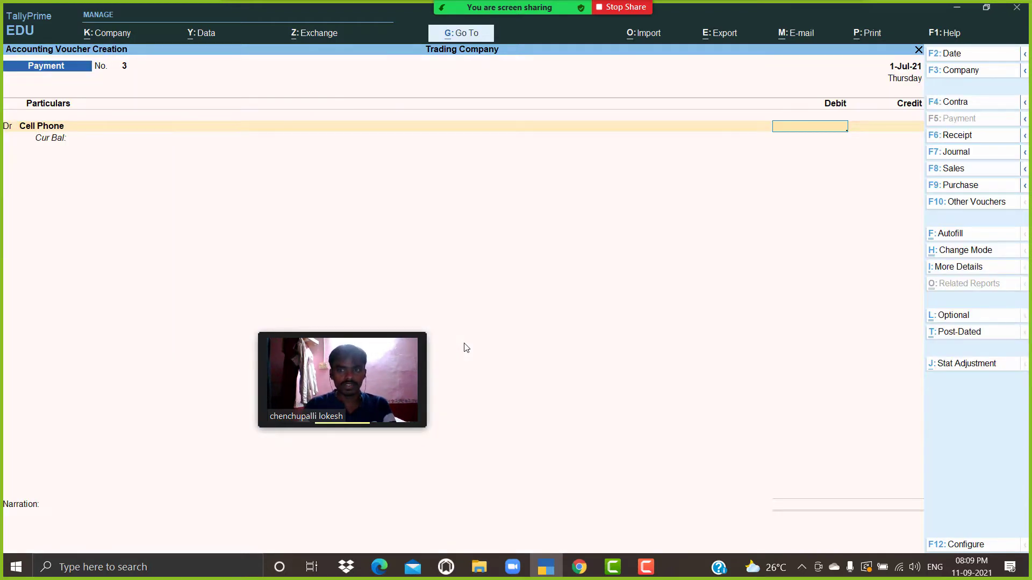
Step: Debit Cell Phone with 5,500.00 and start a Computer ledger under Fixed Assets for the next debit line
text(5500)
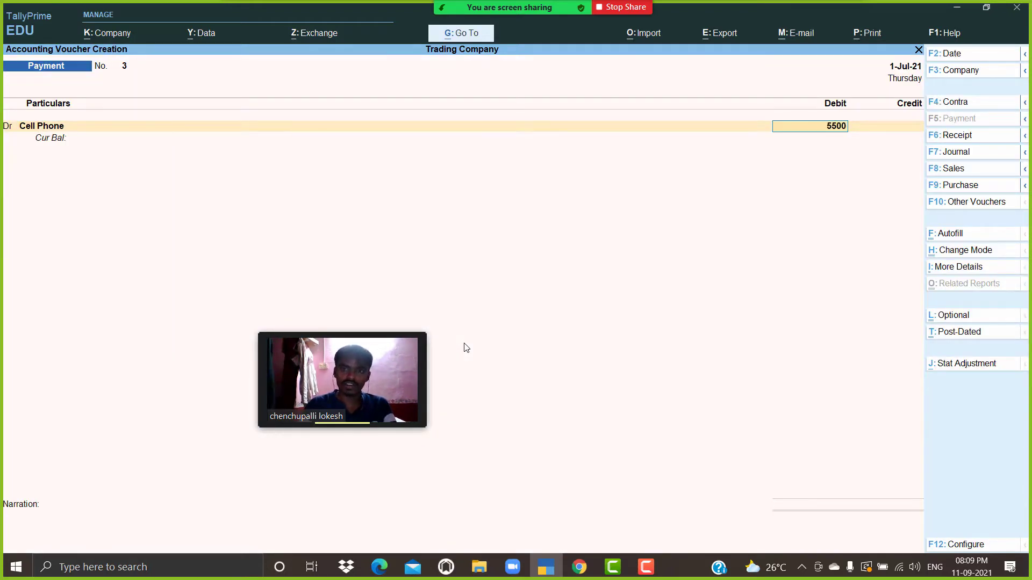
key(Return)
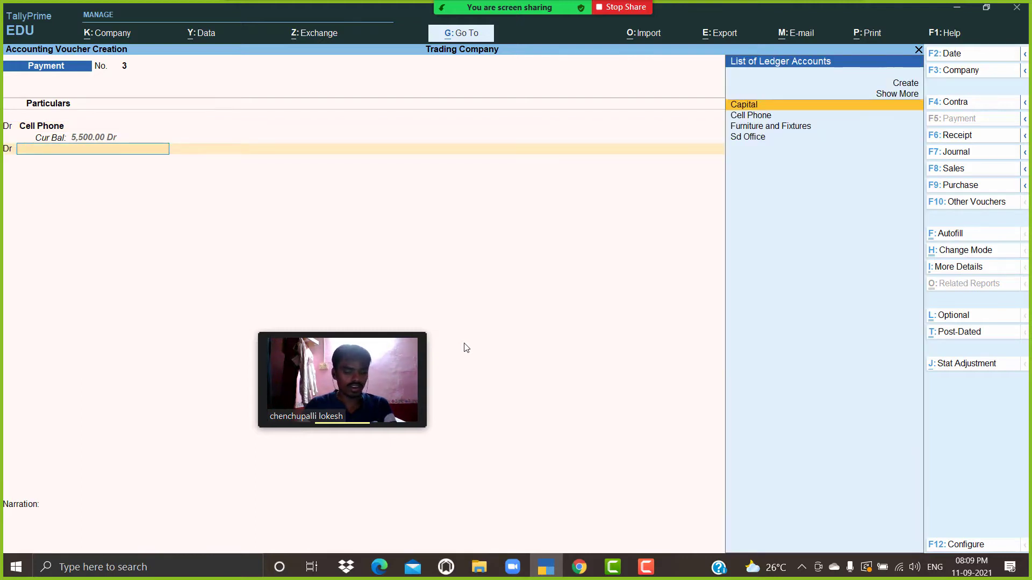
key(alt+c)
text(Compu)
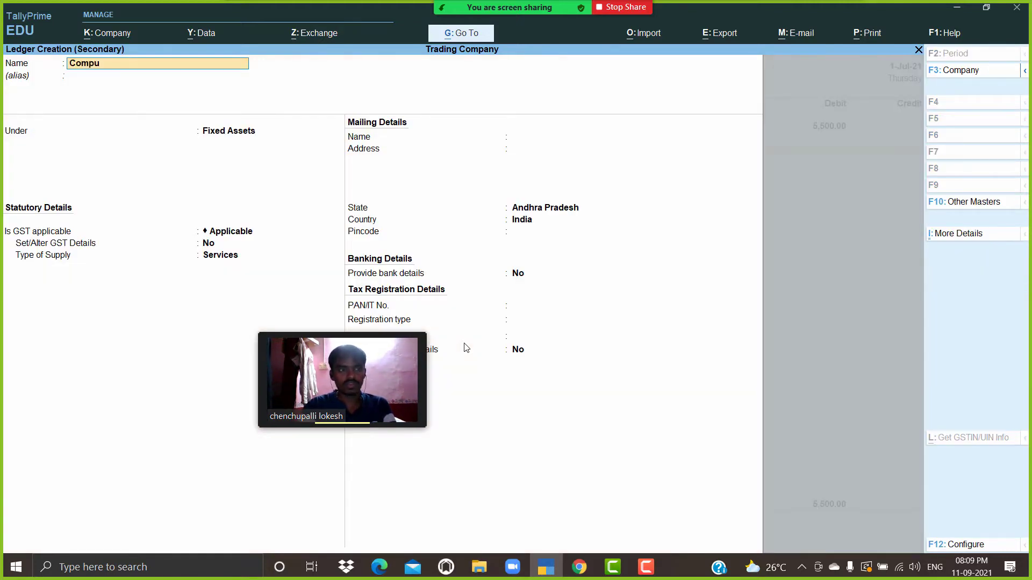
text(ter)
key(Return)
key(Return)
key(Return)
key(Return)
key(Return)
key(Return)
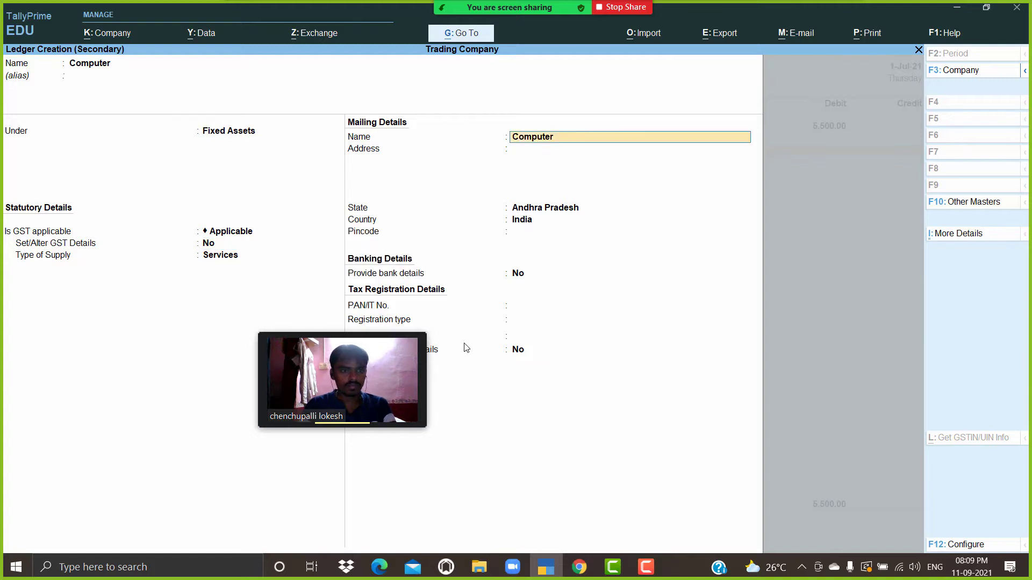
Step: Save the Computer ledger with its default mailing and banking details, and debit it with 25,000.00
key(Return)
key(Return)
key(Return)
key(Return)
key(Return)
key(Return)
key(ctrl+a)
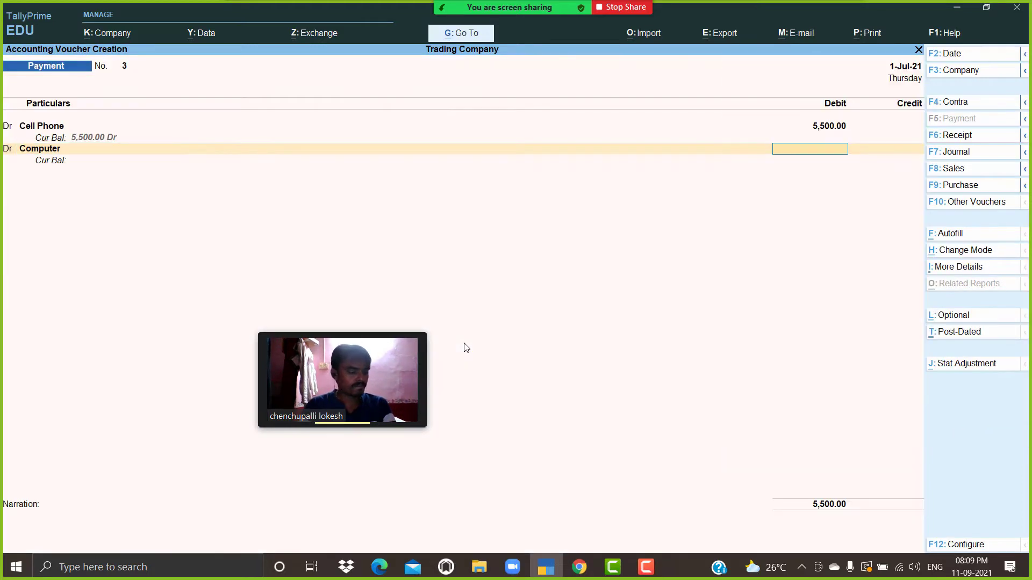
text(25000)
key(Return)
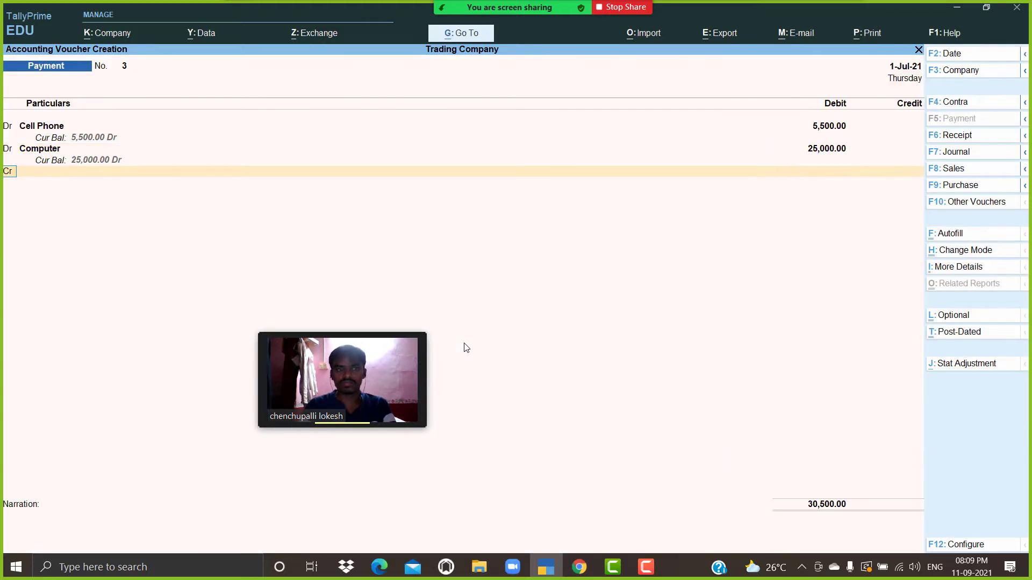
Step: Add another debit line and start a new ledger for it named Electrical Fittings under Fixed Assets
text(d)
key(Return)
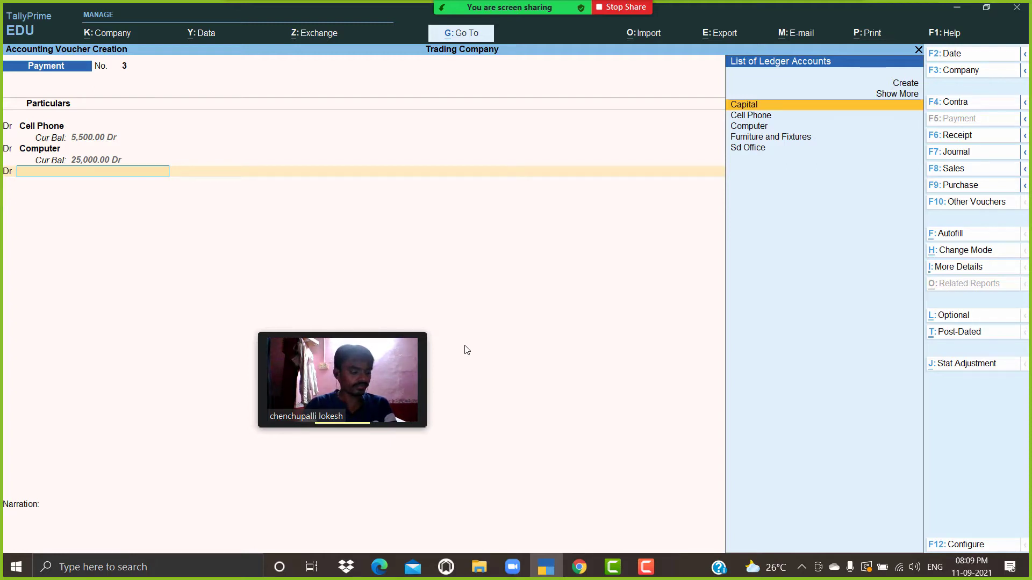
key(alt+c)
text(Ele)
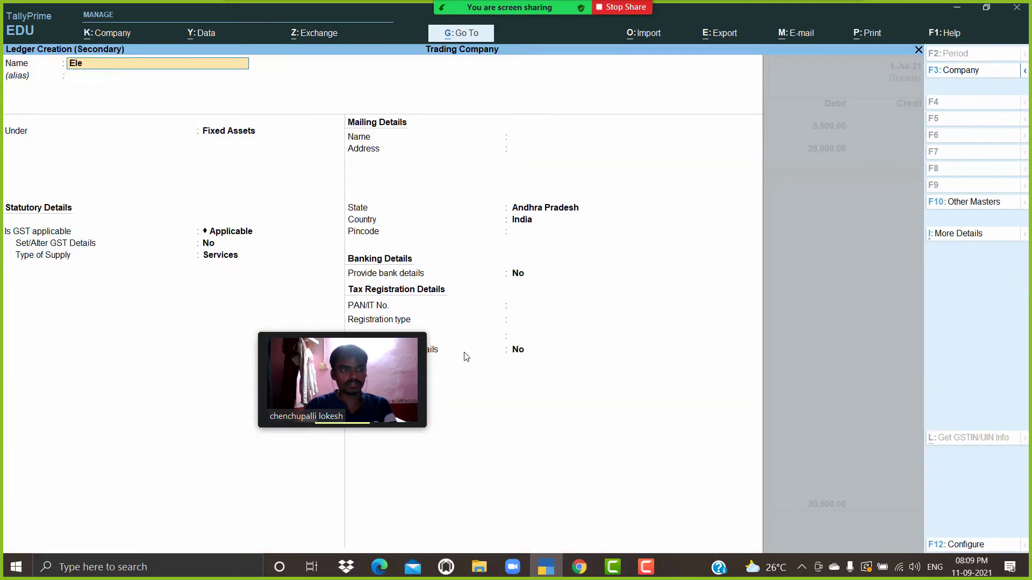
text(ctrical Fittings)
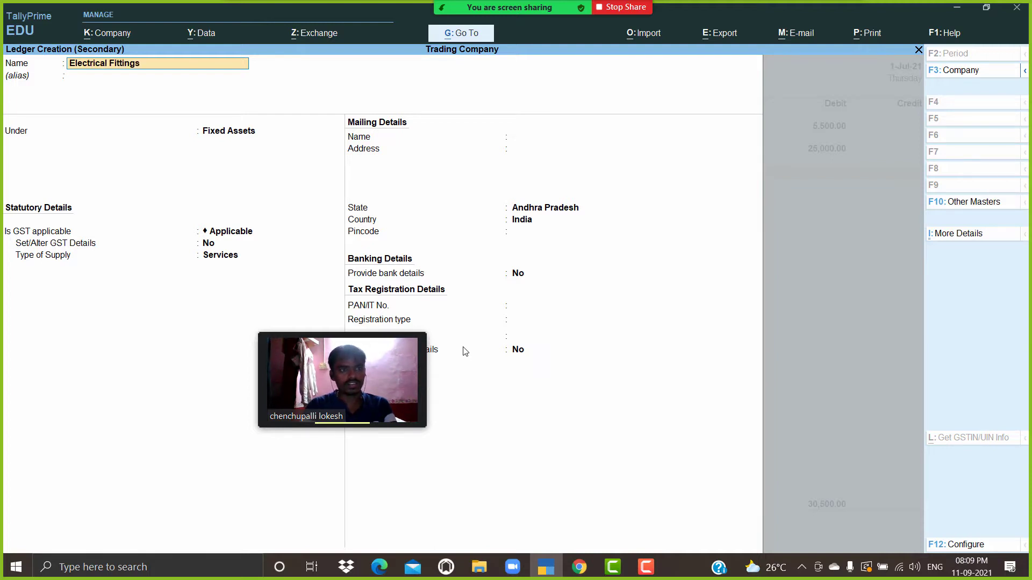
key(Return)
key(Return)
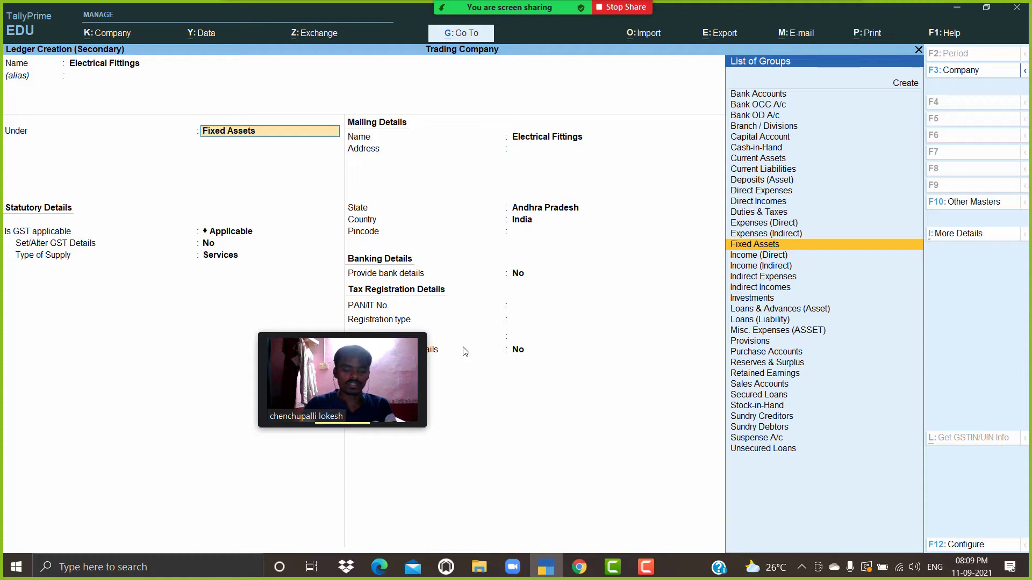
key(Return)
Step: Save the Electrical Fittings ledger with its default GST and mailing details, and debit it with 5,000.00
key(Return)
key(Return)
key(Return)
key(Return)
key(Return)
key(Return)
key(Return)
key(Return)
key(Return)
key(Return)
key(Return)
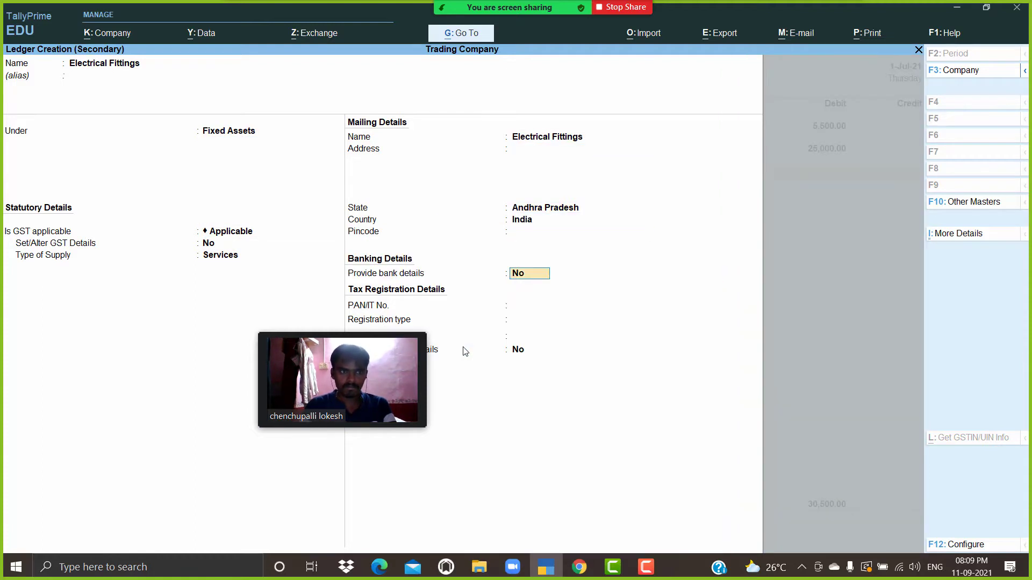
key(Return)
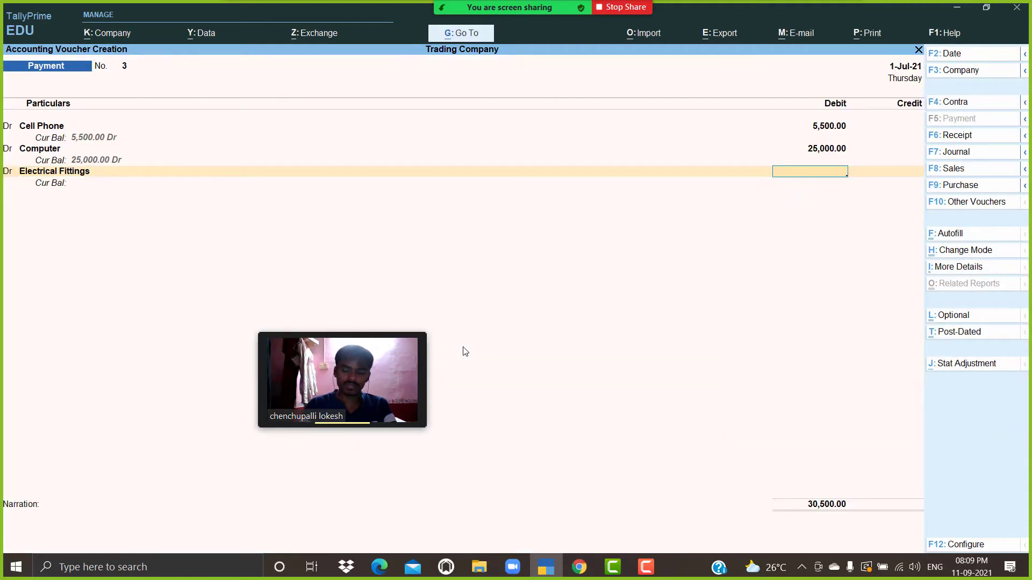
text(5000)
key(Return)
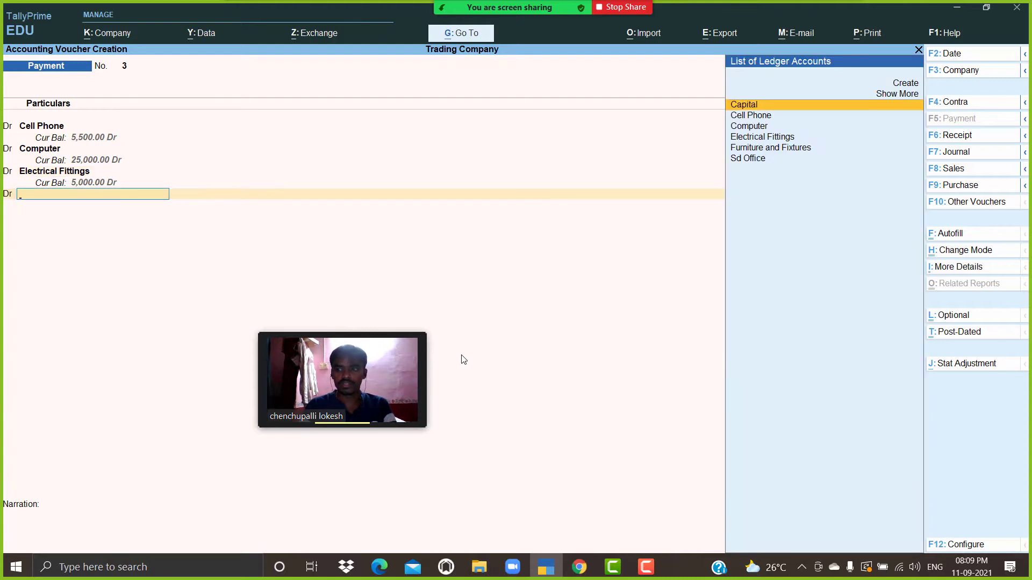
Step: Start a new ledger named Motor Vehicle under Fixed Assets for the fourth debit line
key(alt+c)
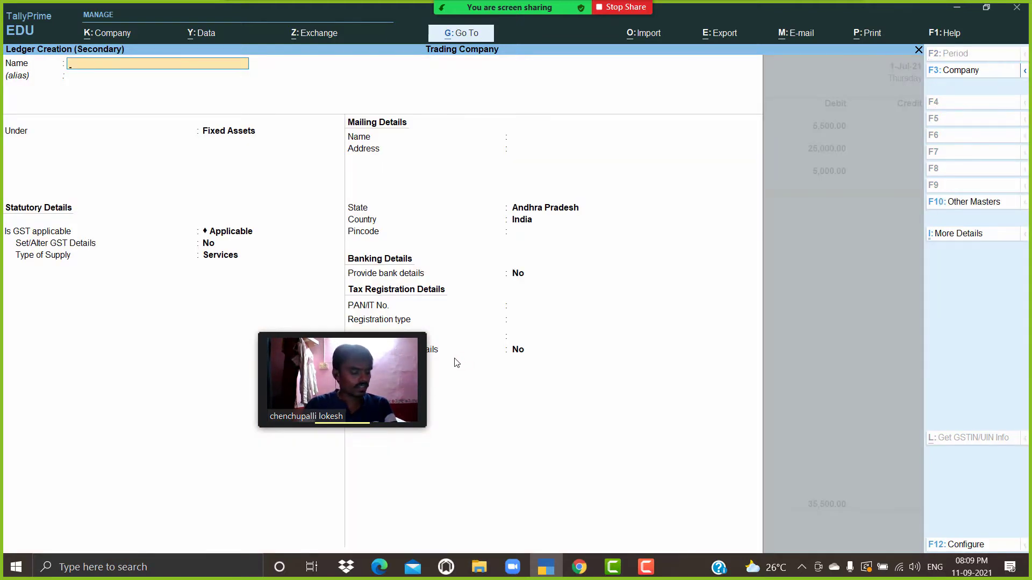
text(Motor V)
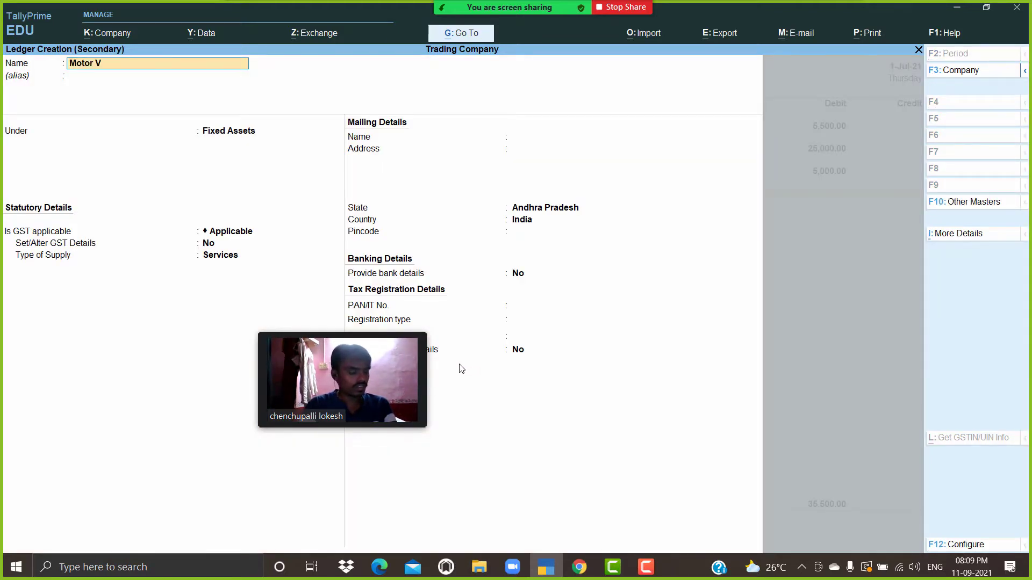
text(ehicle)
key(Return)
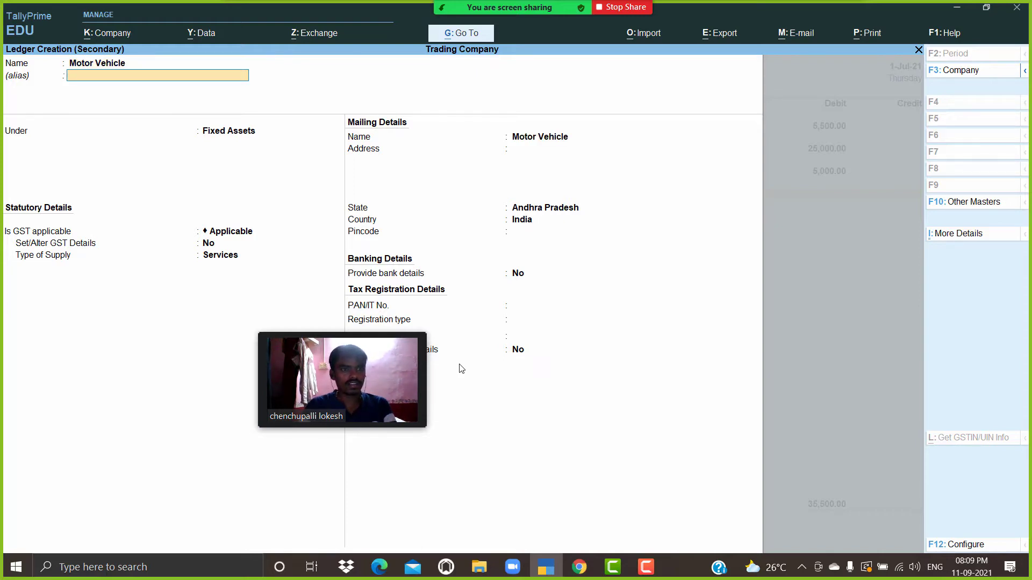
key(Return)
key(Return)
Step: Save the Motor Vehicle ledger with its default GST and mailing details, and debit it with 50,000.00
key(Return)
key(Return)
key(Return)
key(Return)
key(Return)
key(Return)
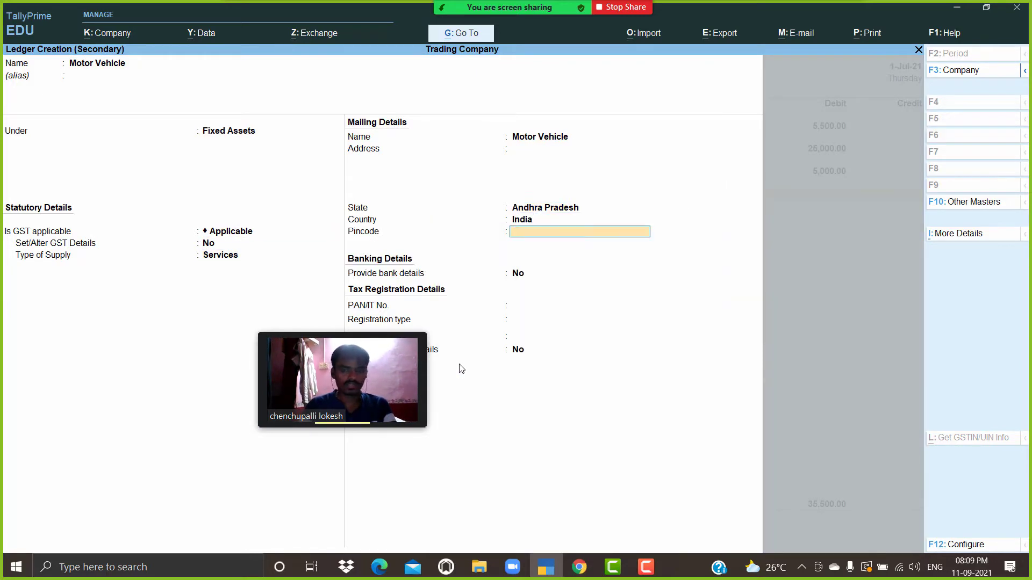
key(Return)
key(Return)
key(Return)
key(Return)
key(Return)
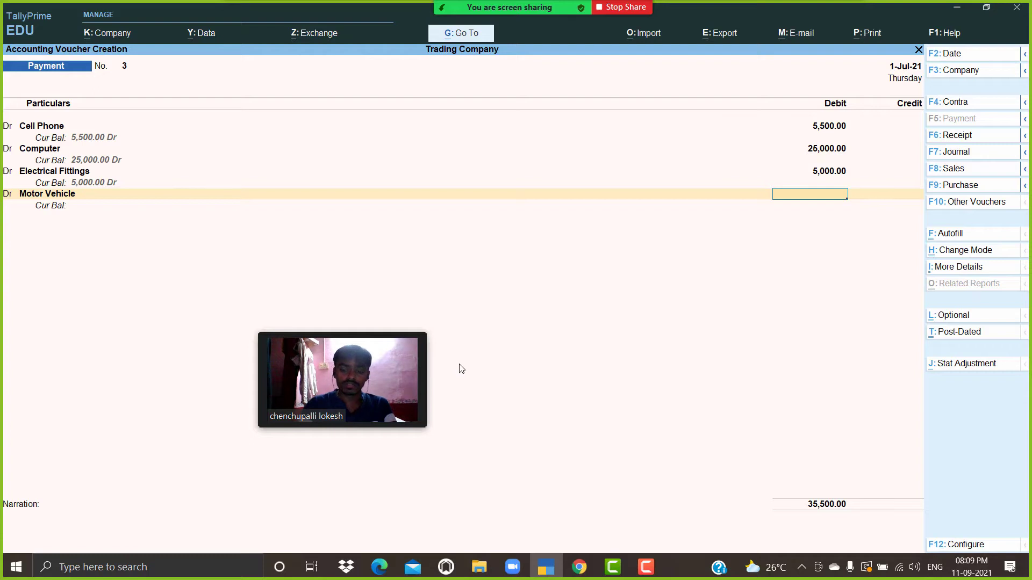
text(50000)
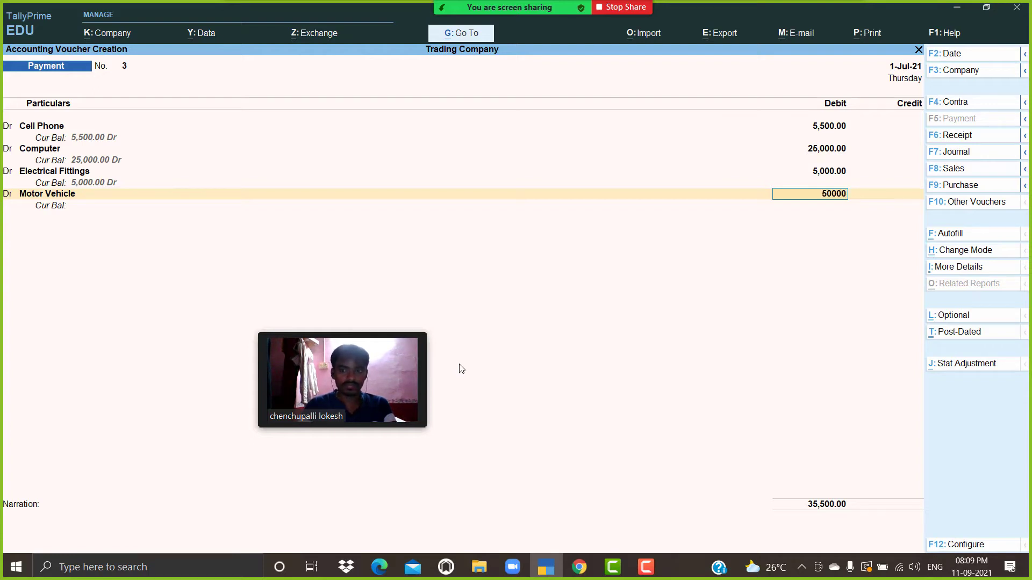
key(Return)
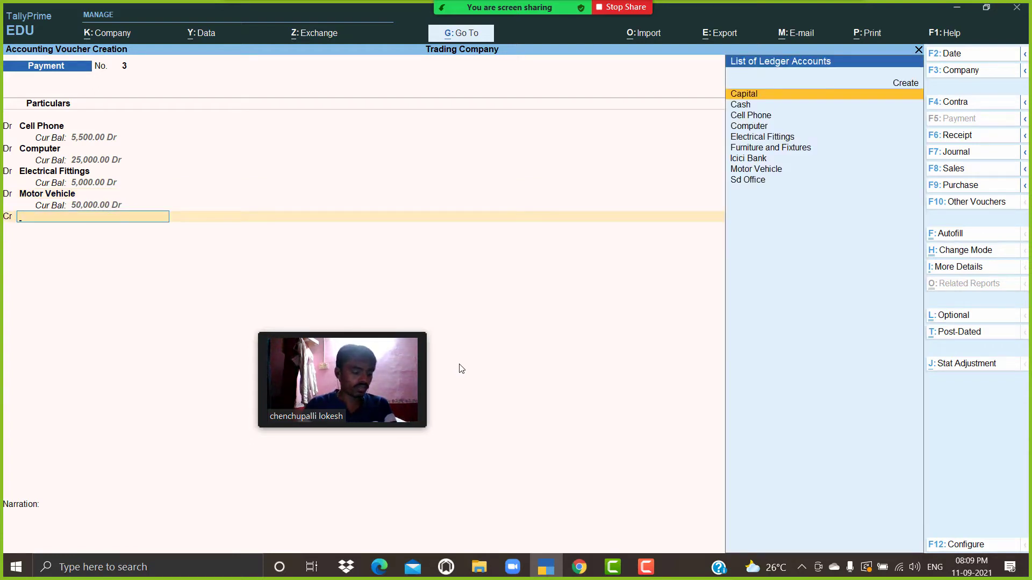
Step: Credit Icici Bank with 85,500.00, accept the default cheque allocation dated 1-Jul-21, and save the payment voucher
text(ic)
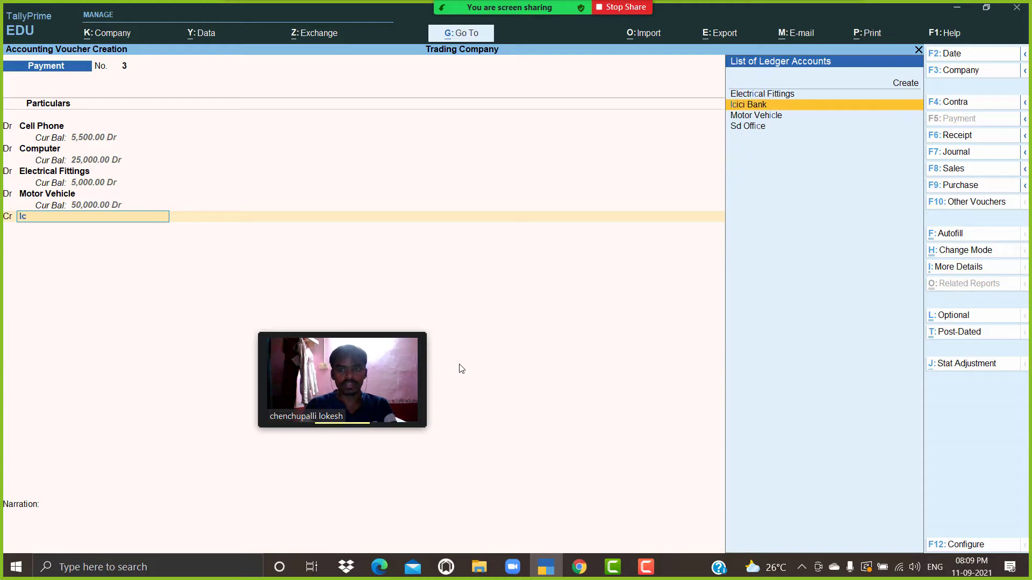
key(Return)
key(Return)
key(Return)
key(Return)
key(Return)
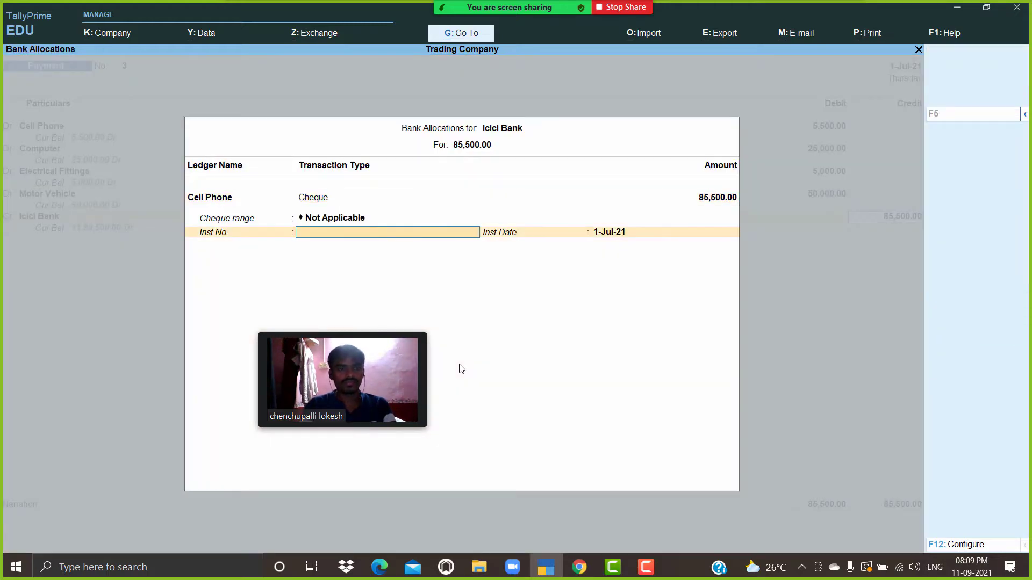
key(Return)
key(Return)
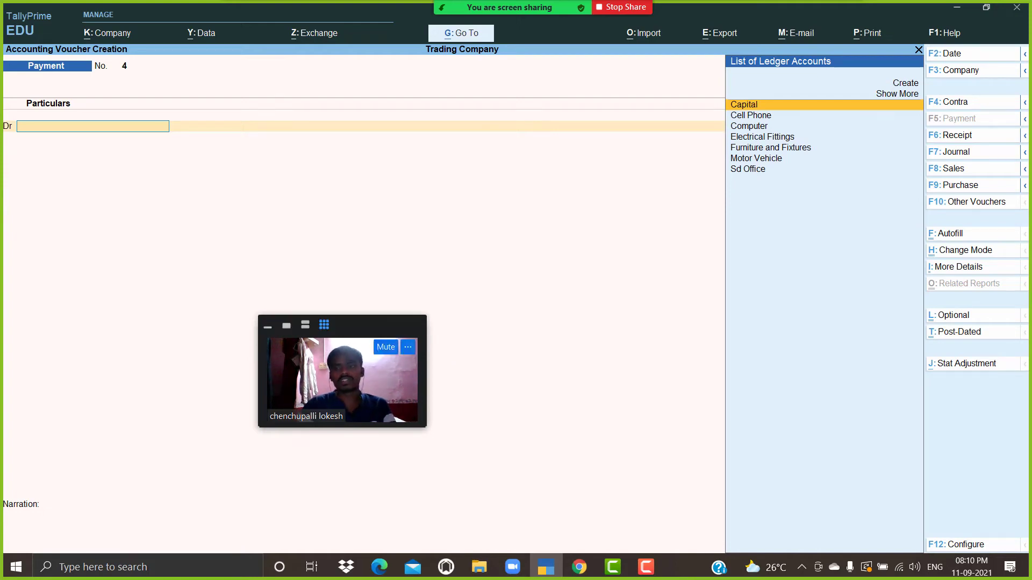
Step: Switch to a purchase voucher and leave its supplier invoice number blank
click(973, 186)
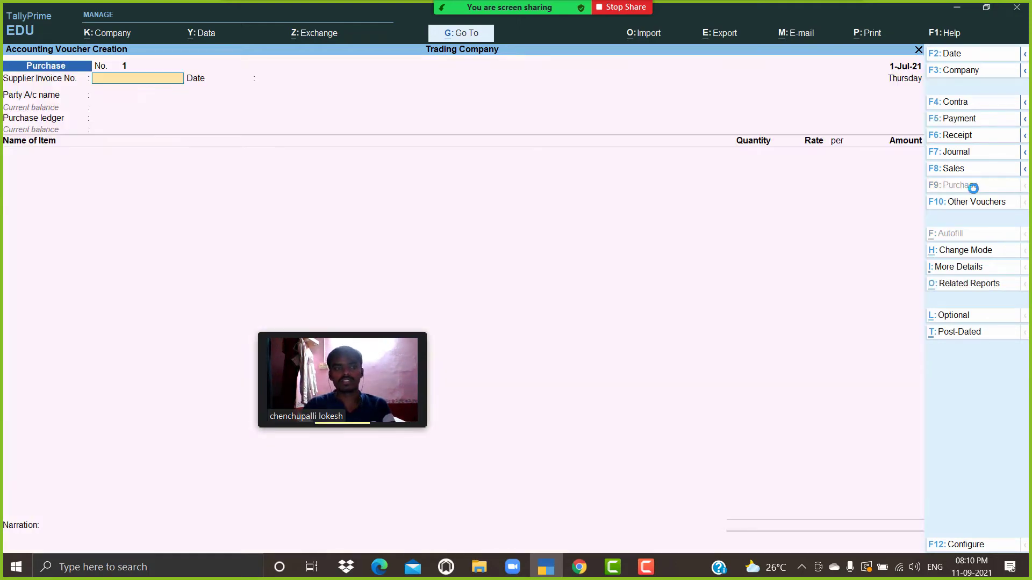
key(Return)
key(Return)
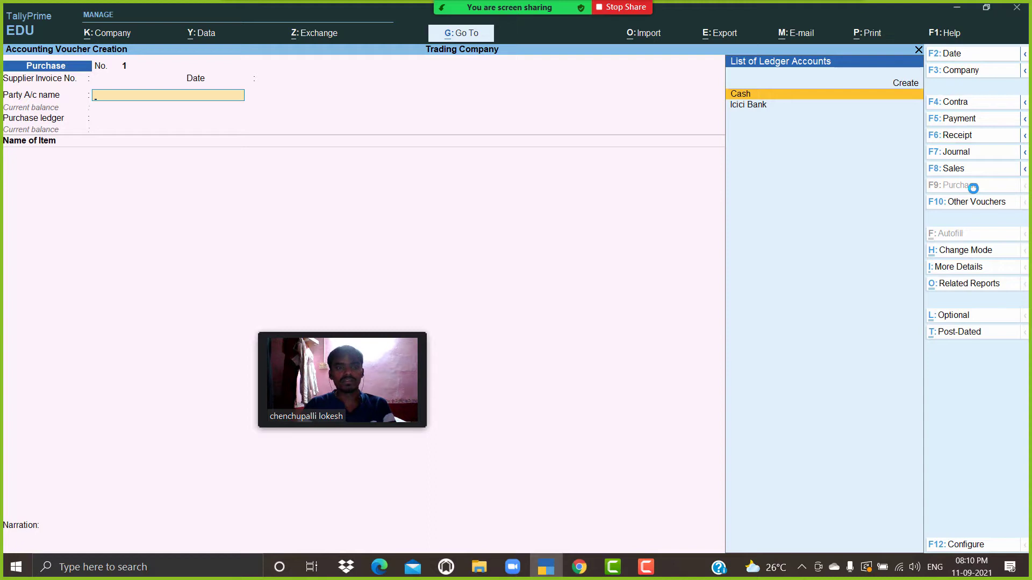
Step: Start a new party ledger named A2z Traders for the purchase voucher and place it under Sundry Creditors
key(alt+c)
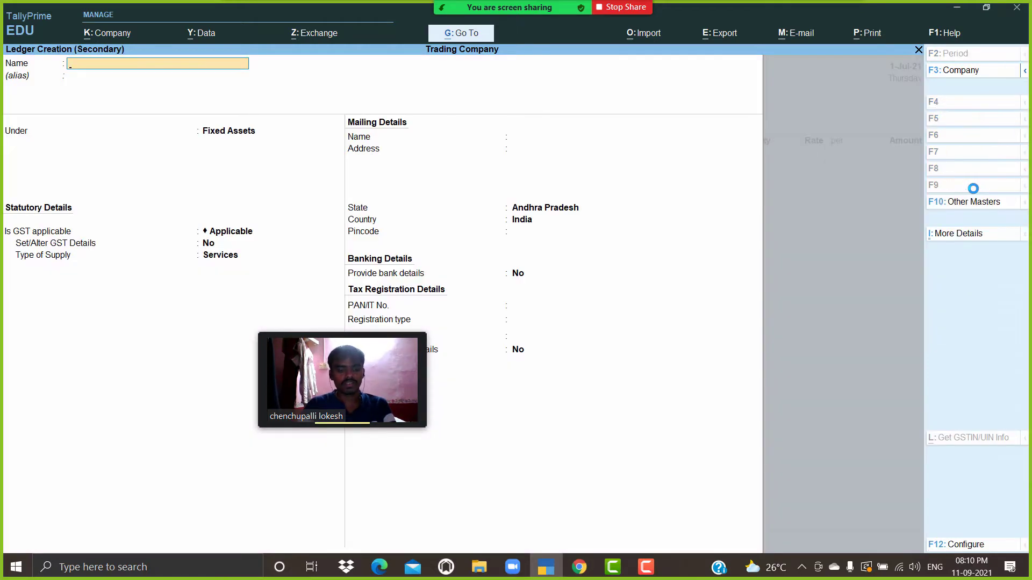
text(A)
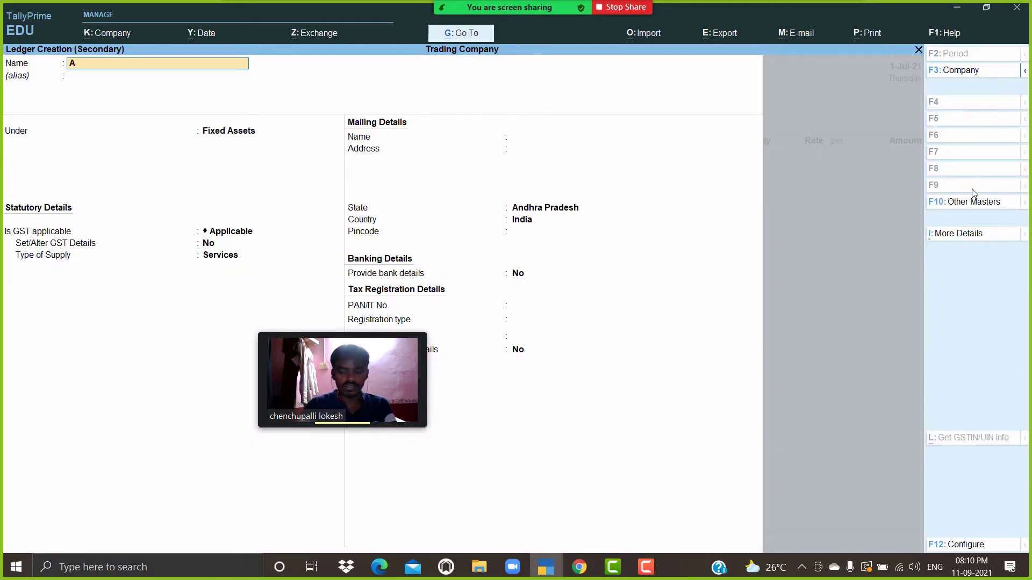
text(2z Traders)
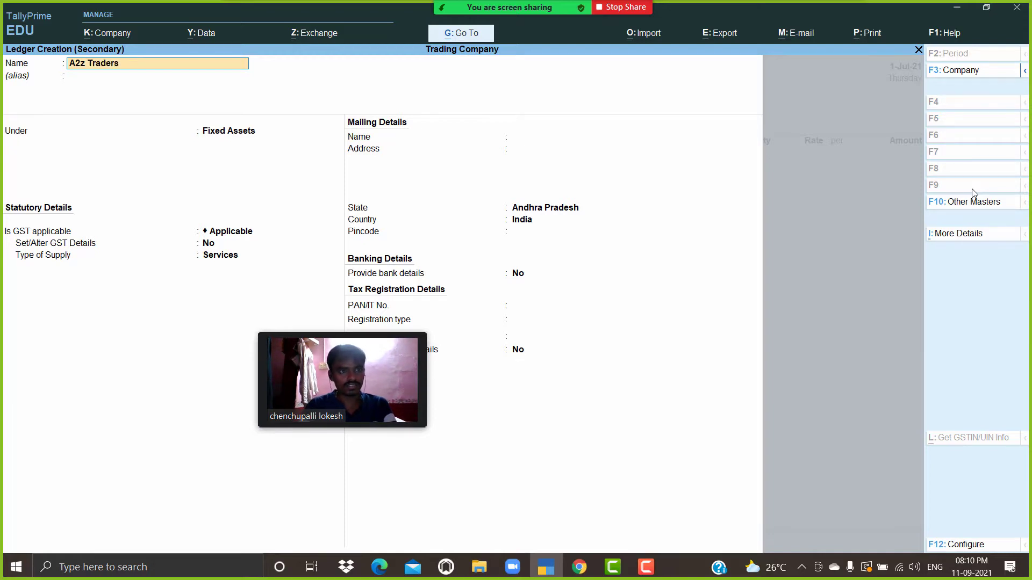
key(Return)
text(Sun)
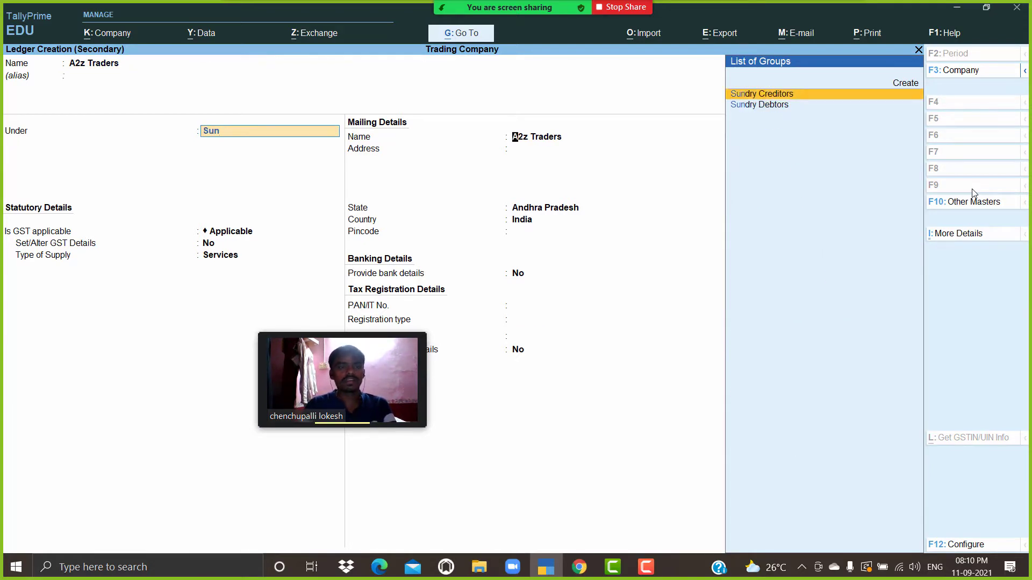
key(Return)
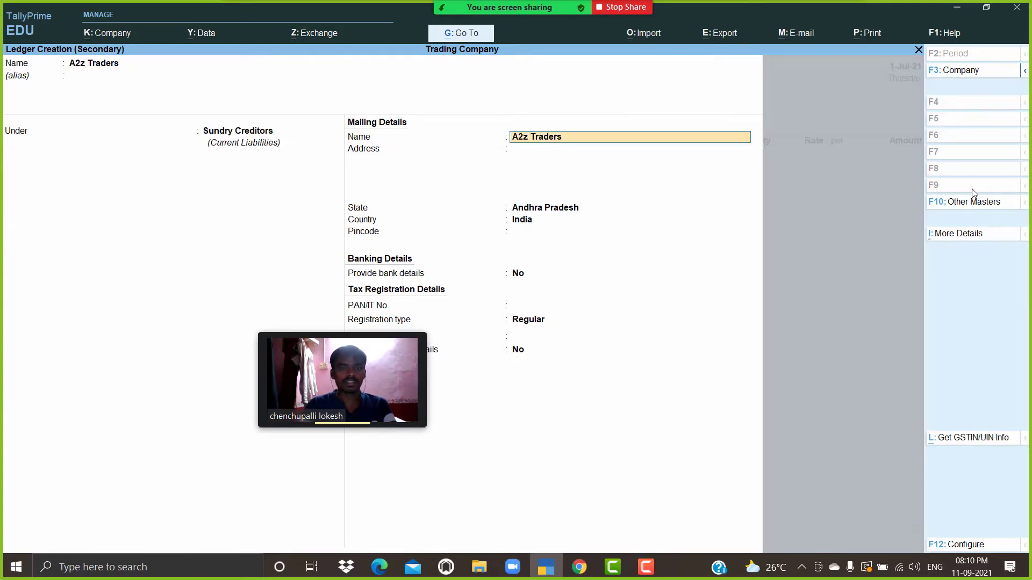
Step: Keep A2z Traders in Andhra Pradesh without bank details, leave address and PAN blank, and keep the Regular registration type
key(Return)
key(Return)
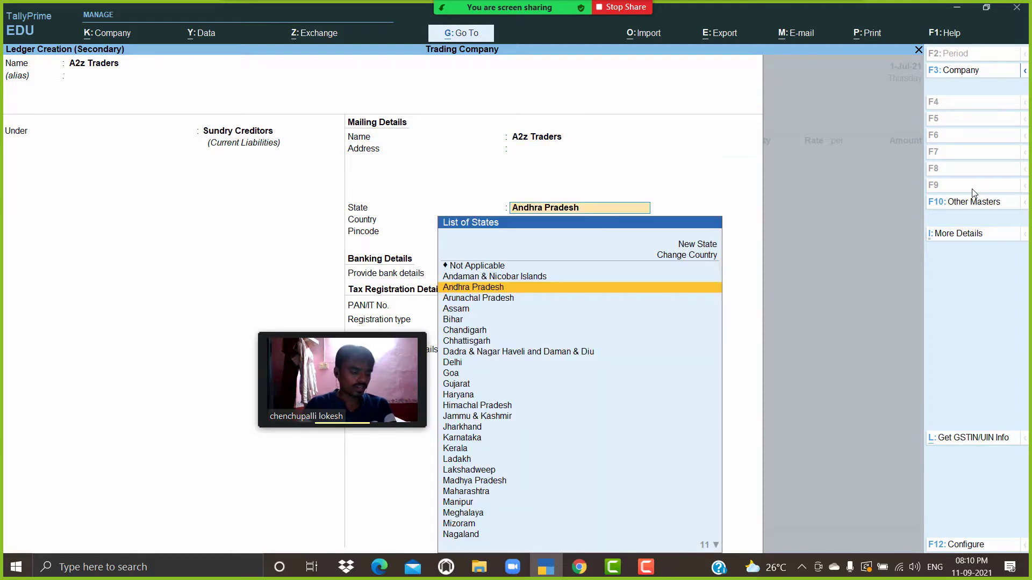
key(Return)
key(Return)
key(Return)
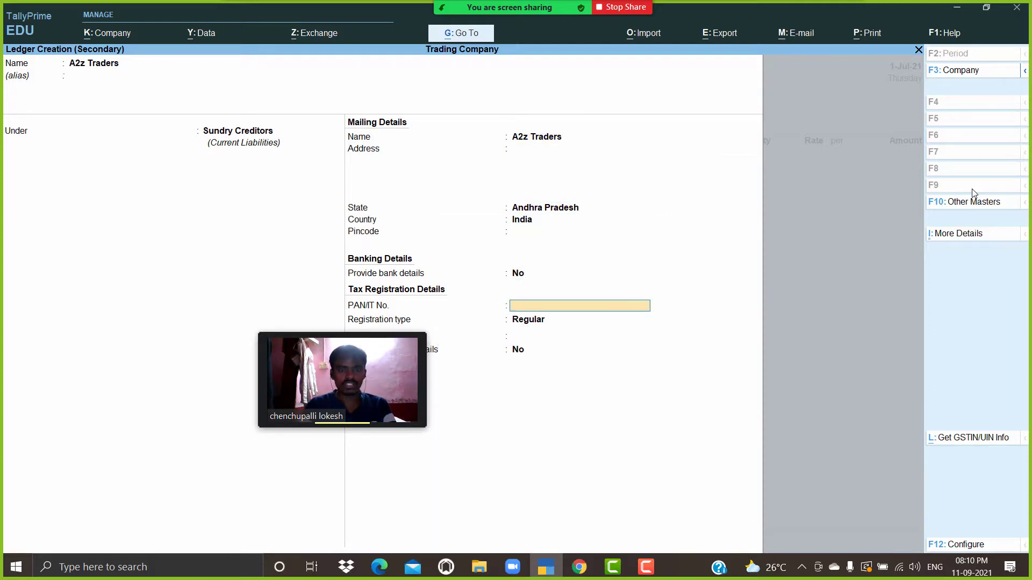
key(Return)
key(Return)
Step: Enter the GSTIN for A2z Traders, leave the additional GST details at No, and save the party ledger
text(37)
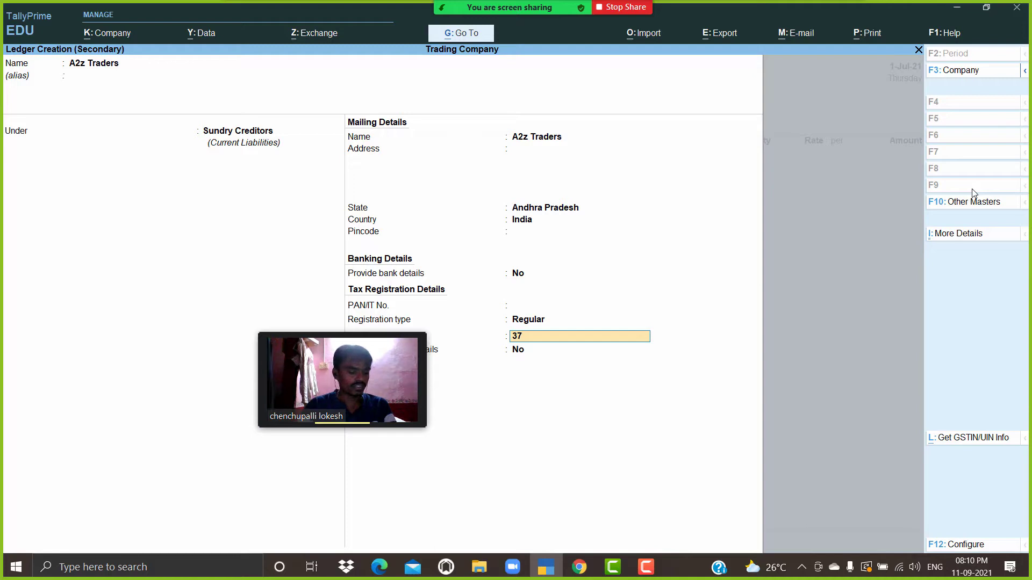
text(AR)
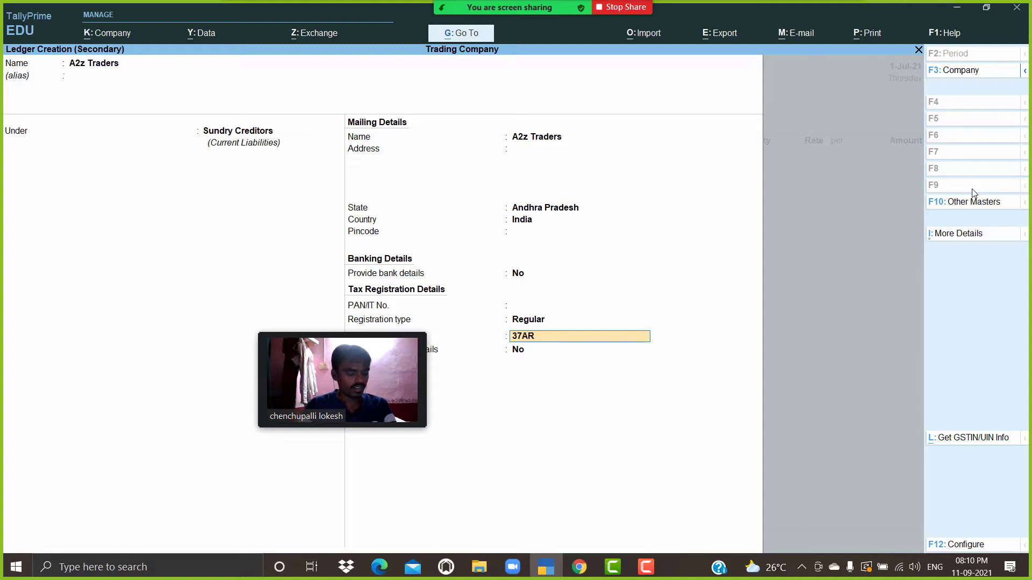
text(FDD7)
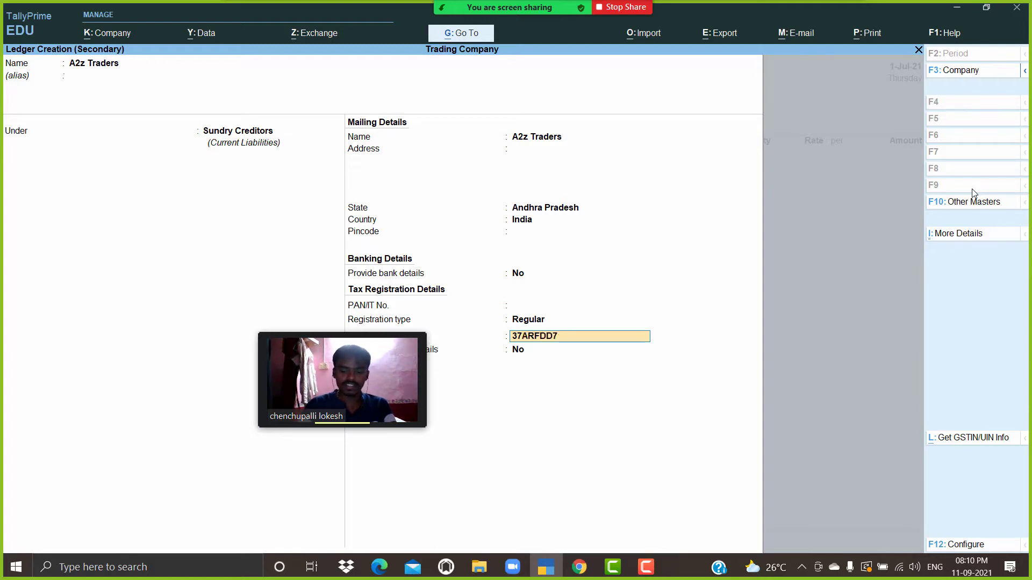
text(412)
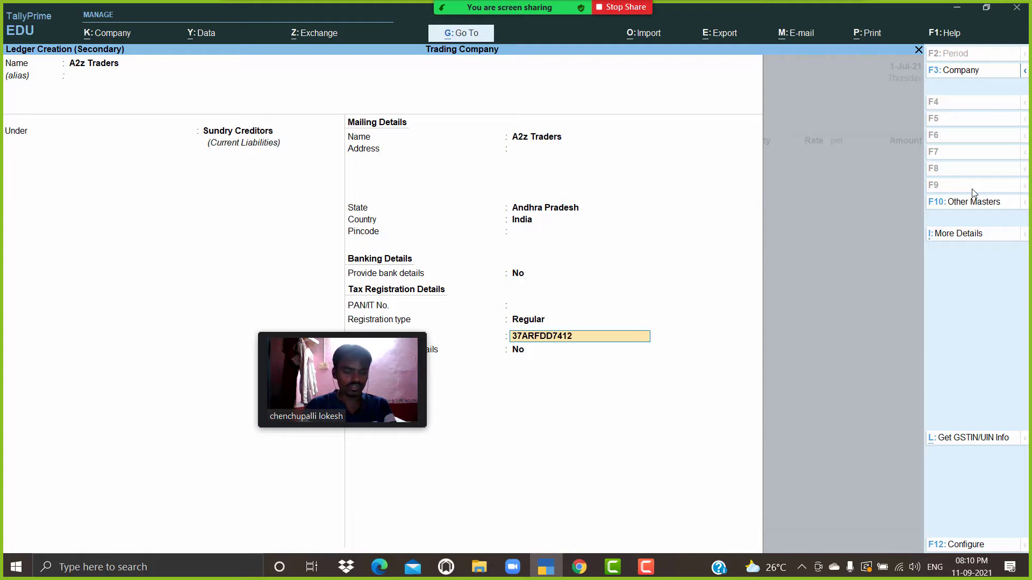
text(A)
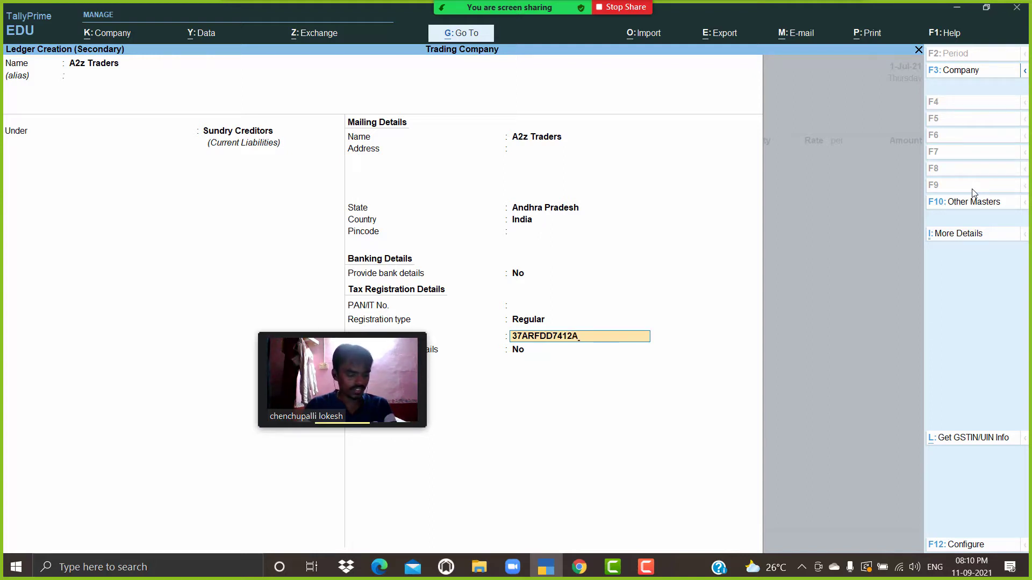
text(1Z9)
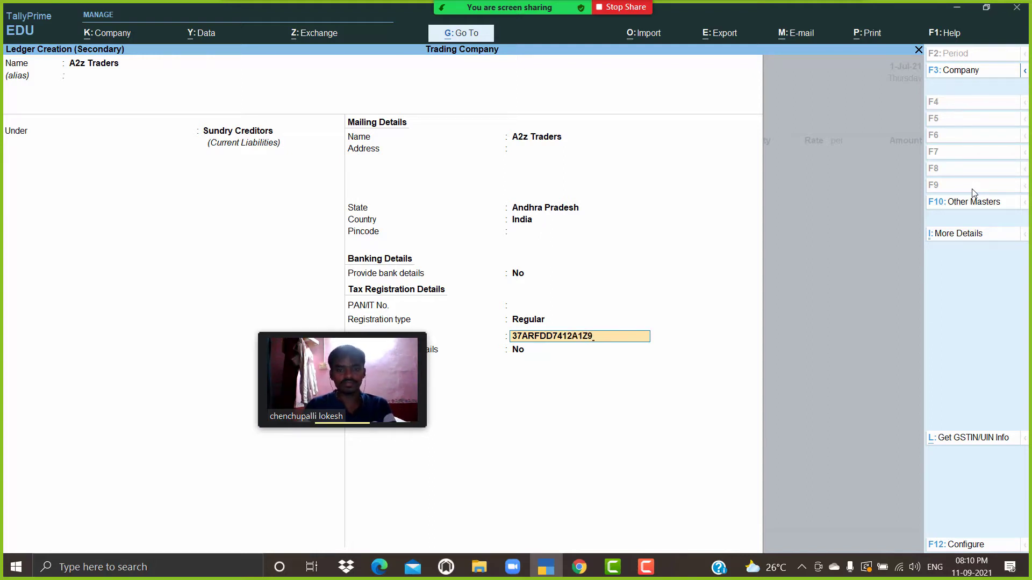
key(Return)
key(Return)
key(Return)
key(Return)
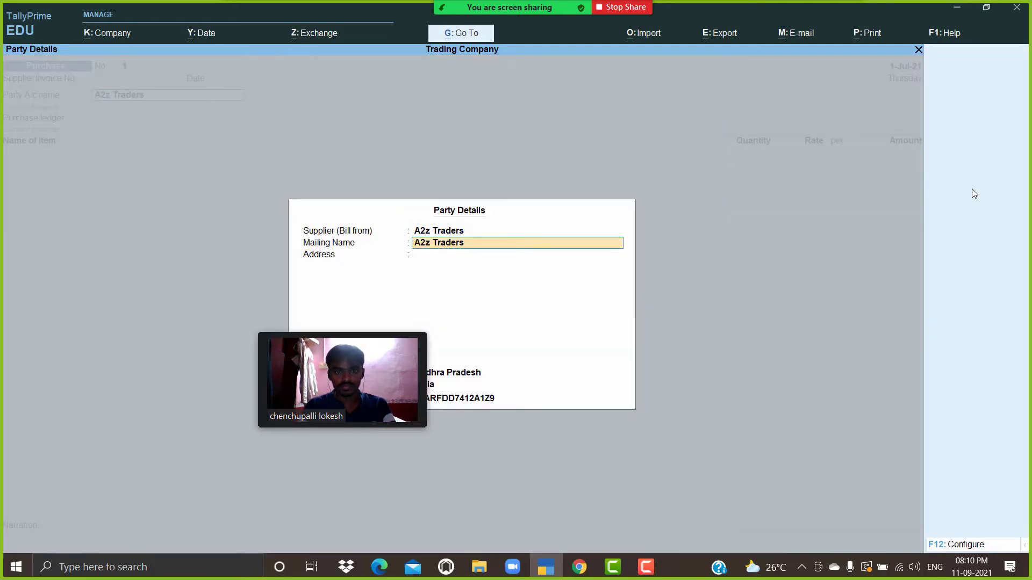
Step: Accept the default supplier party details for A2z Traders in the purchase voucher
key(Return)
key(Return)
key(Return)
key(Return)
key(Return)
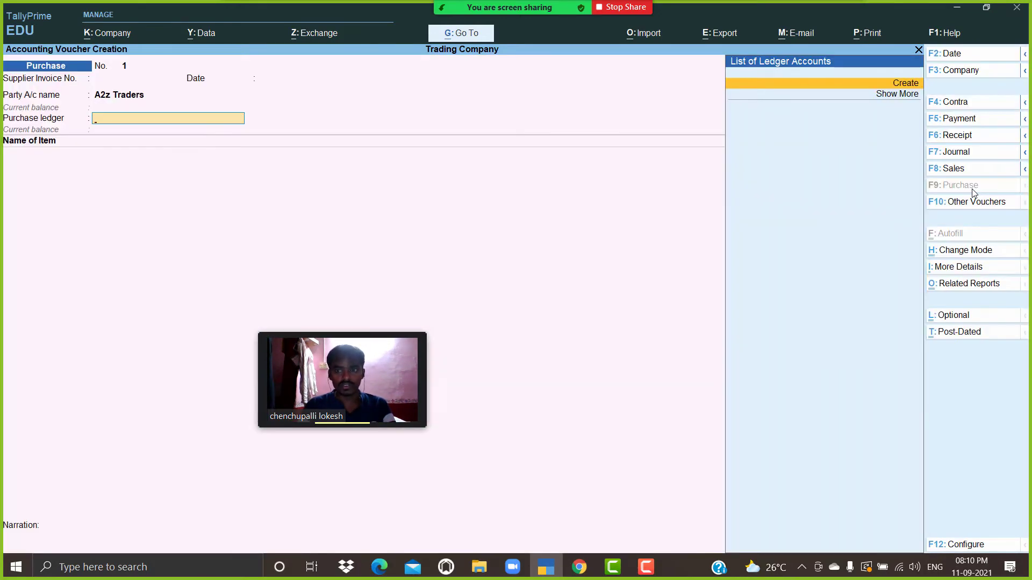
Step: Start a new purchase ledger named Purchase and place it under Purchase Accounts
key(Return)
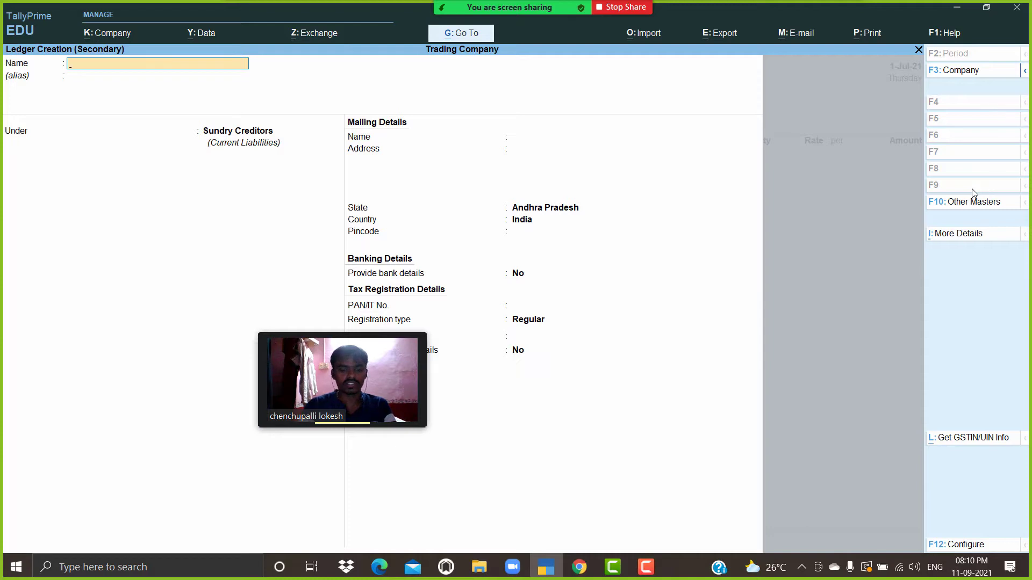
text(Purchase)
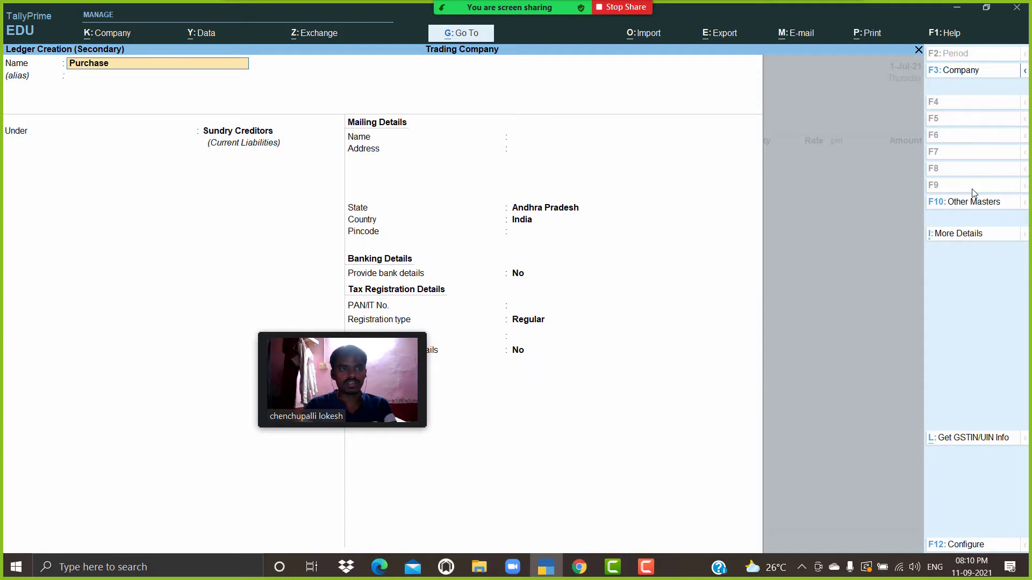
key(Return)
text(Pu)
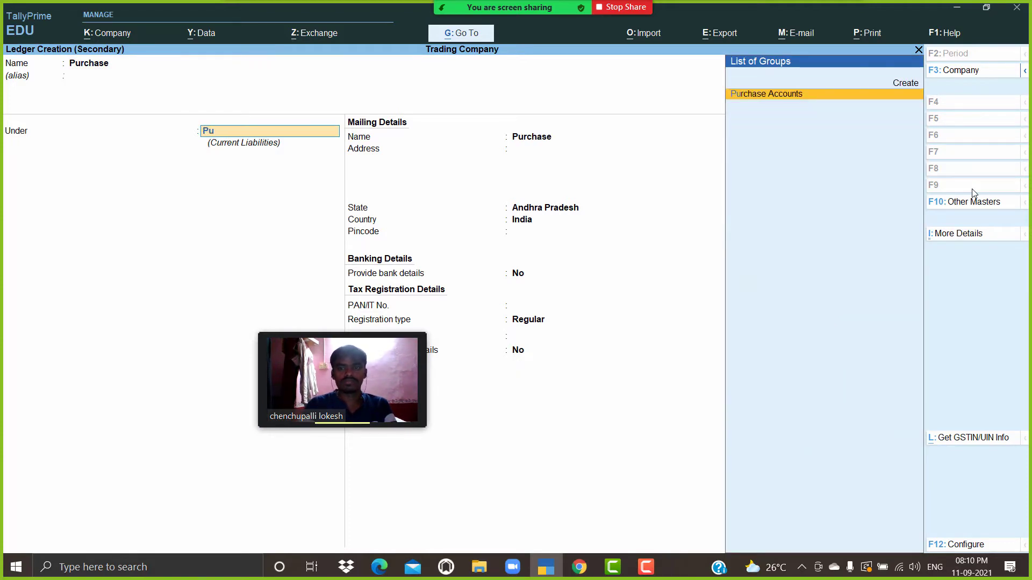
key(Return)
Step: Keep GST applicable for the Purchase ledger, set its type of supply to Goods, and save it
key(Return)
key(Return)
key(Return)
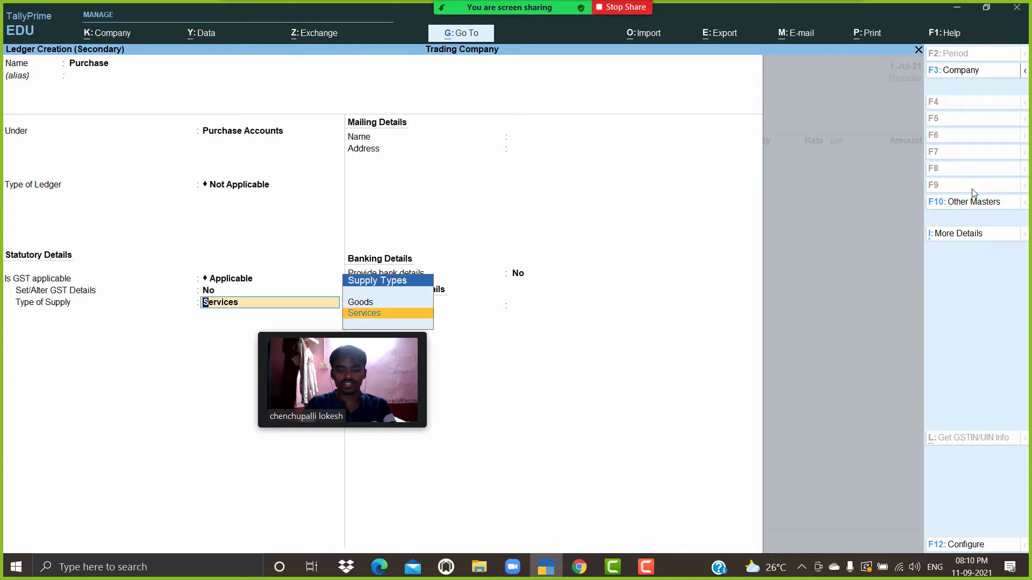
key(Up)
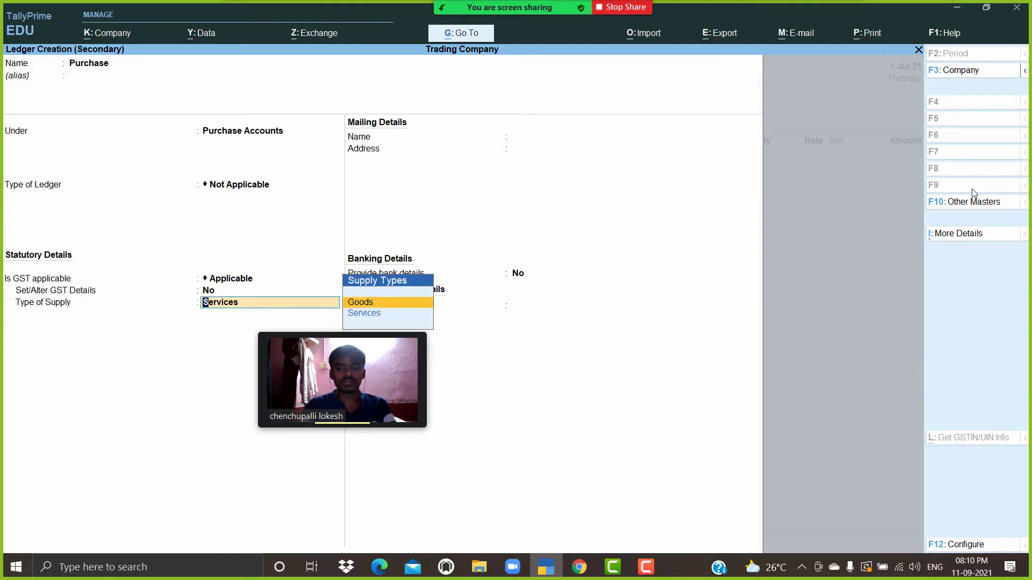
key(Return)
key(Return)
key(Return)
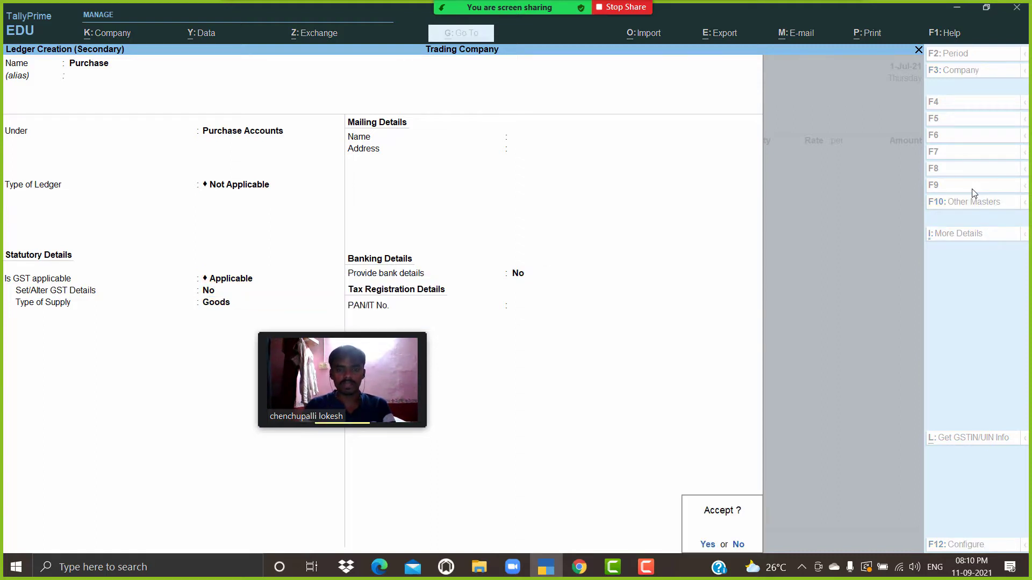
key(Return)
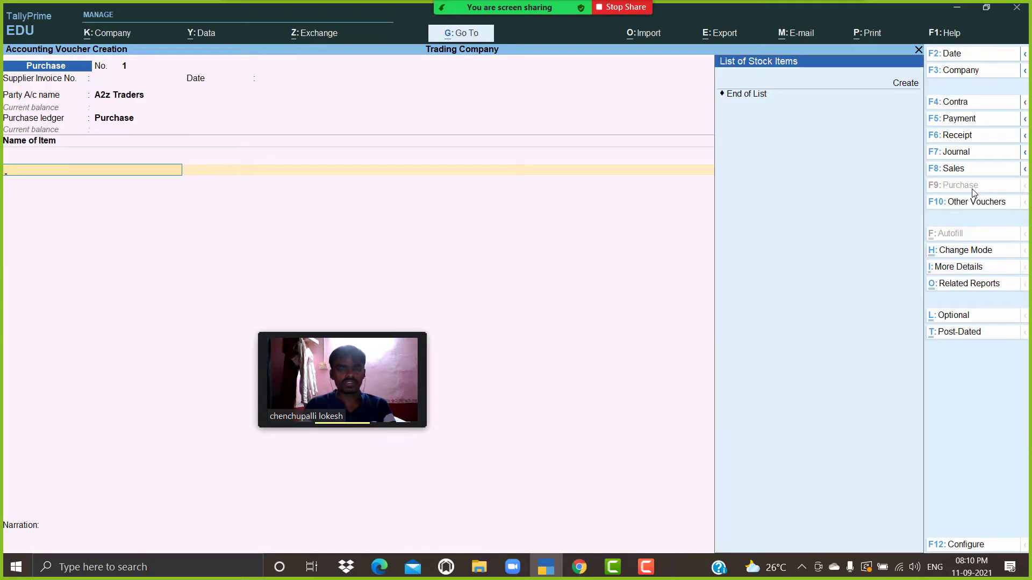
Step: Start a new stock item named High Capacity Stabilizers for the purchase voucher
key(alt+c)
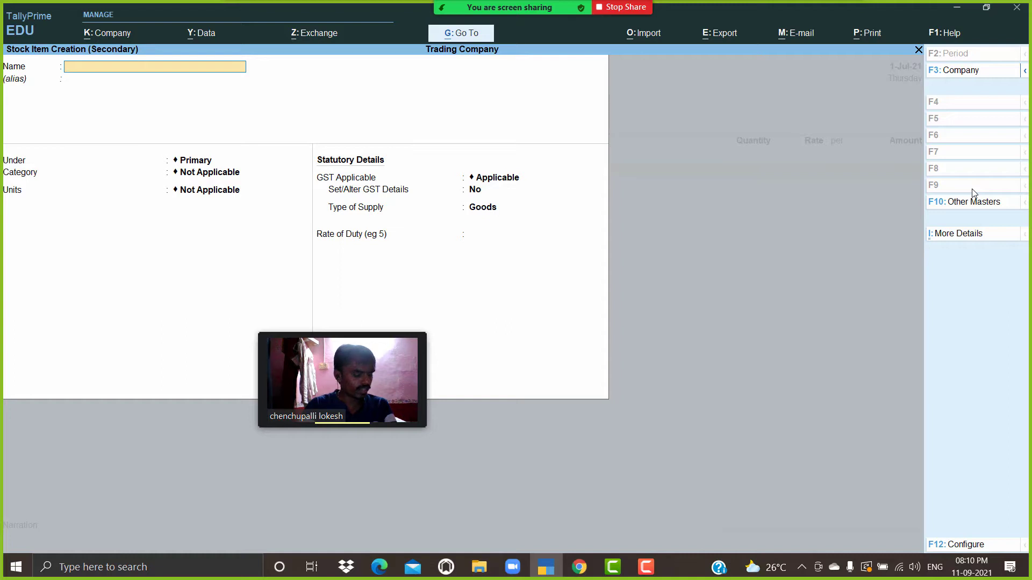
text(High)
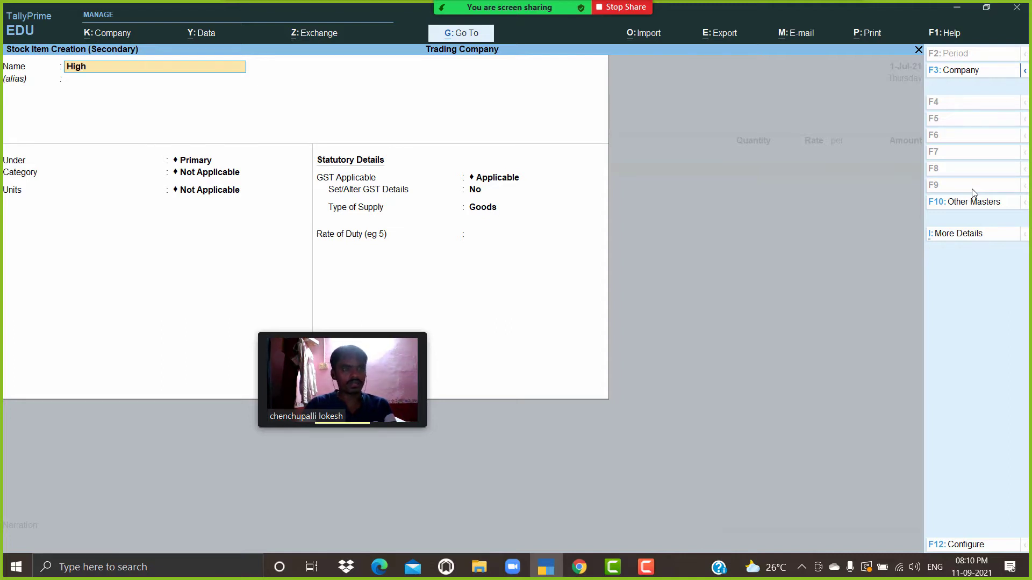
text( Capac)
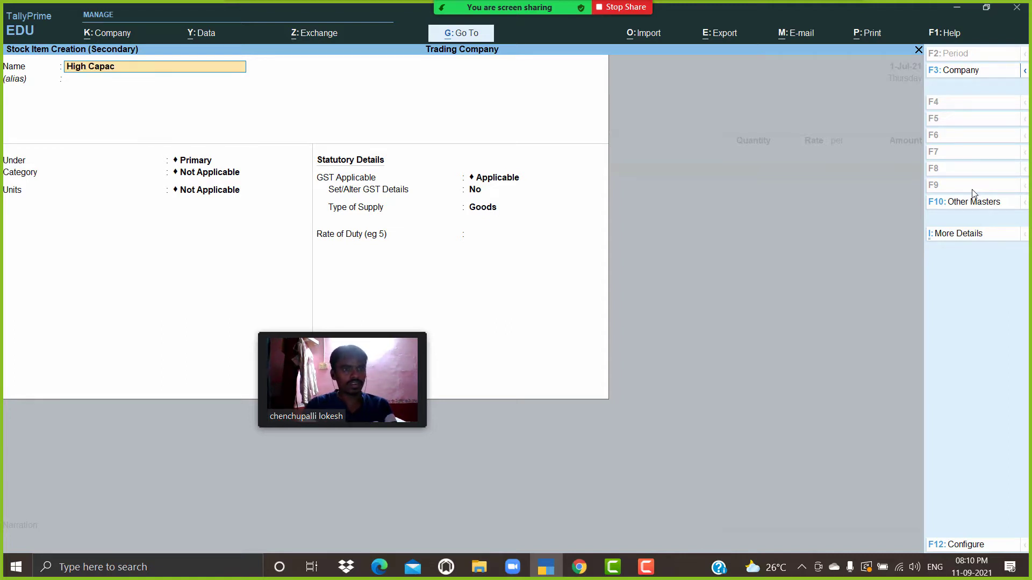
text(ity Stab)
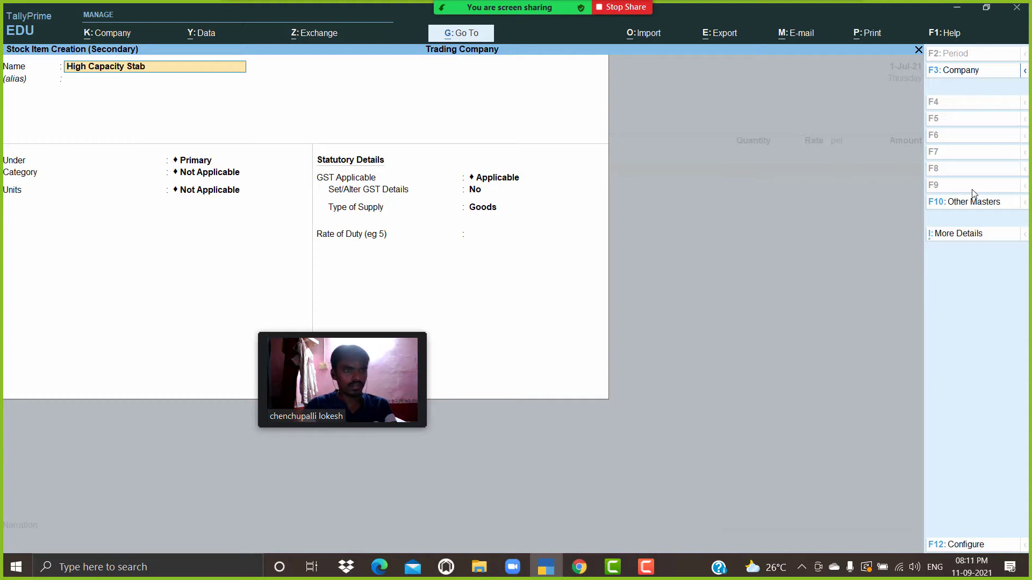
text(ilizers)
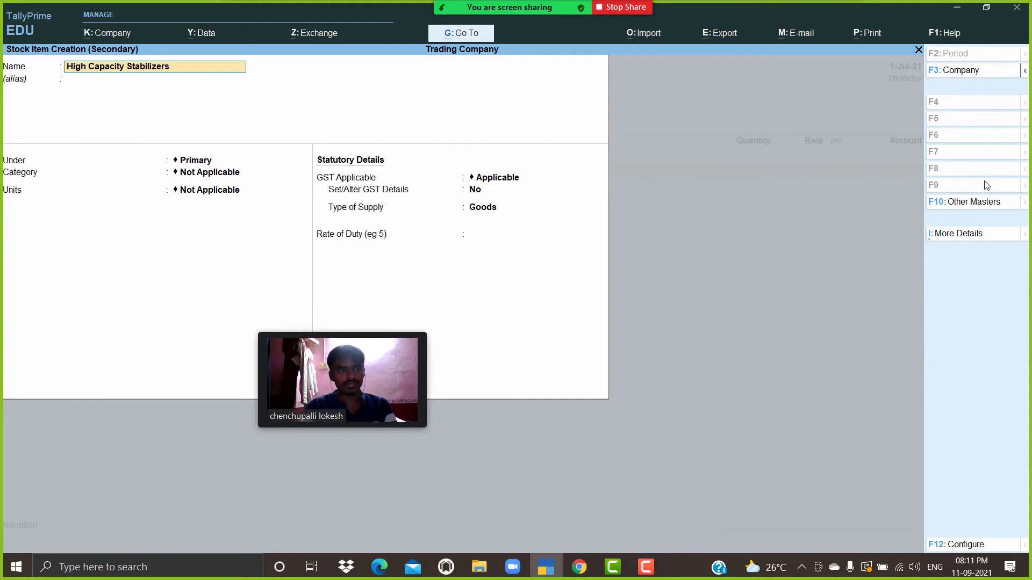
key(Return)
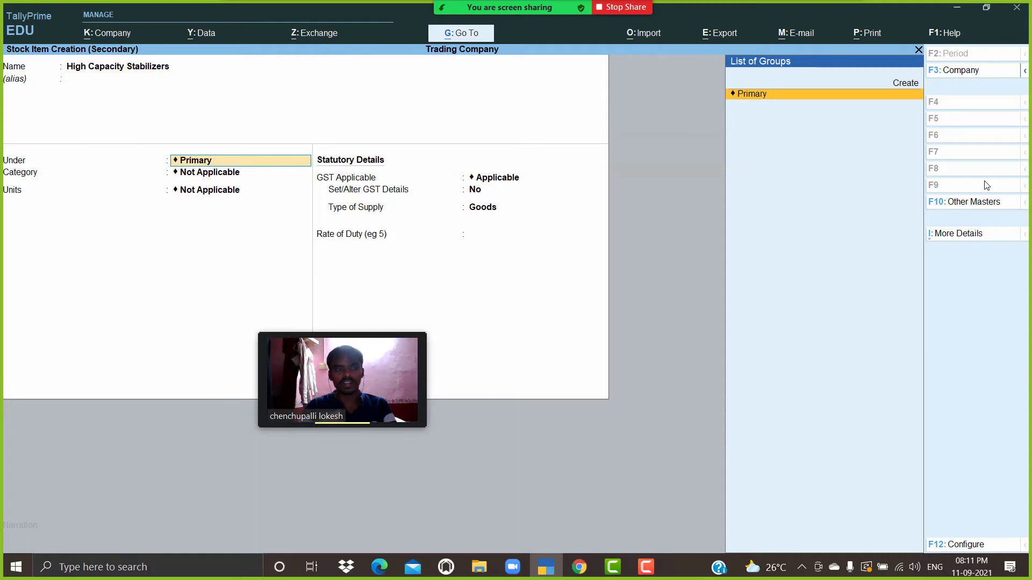
Step: Create a stock group named Stabilizers under Primary for the item and keep the item's category as Not Applicable
key(alt+c)
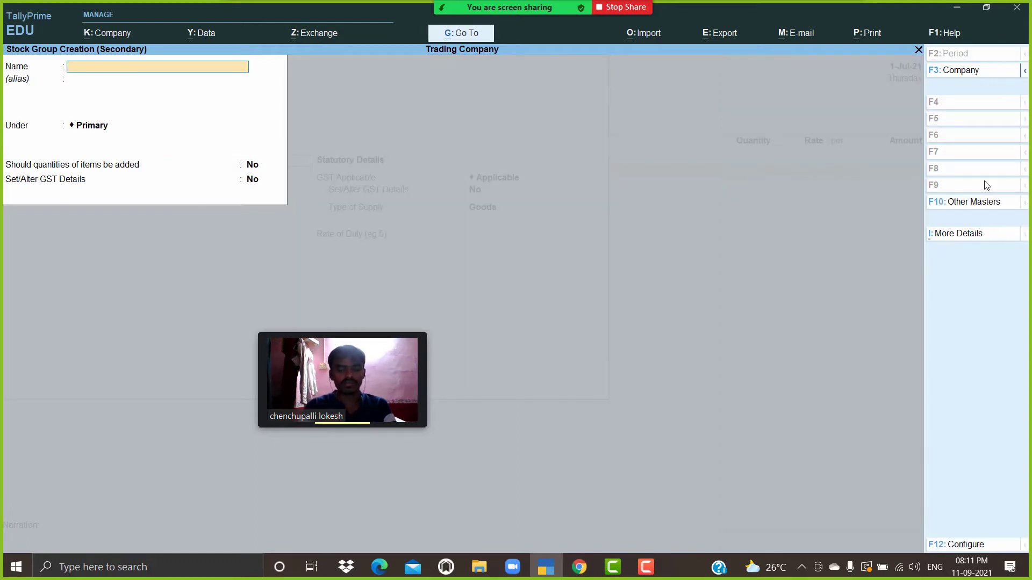
text(Stabili)
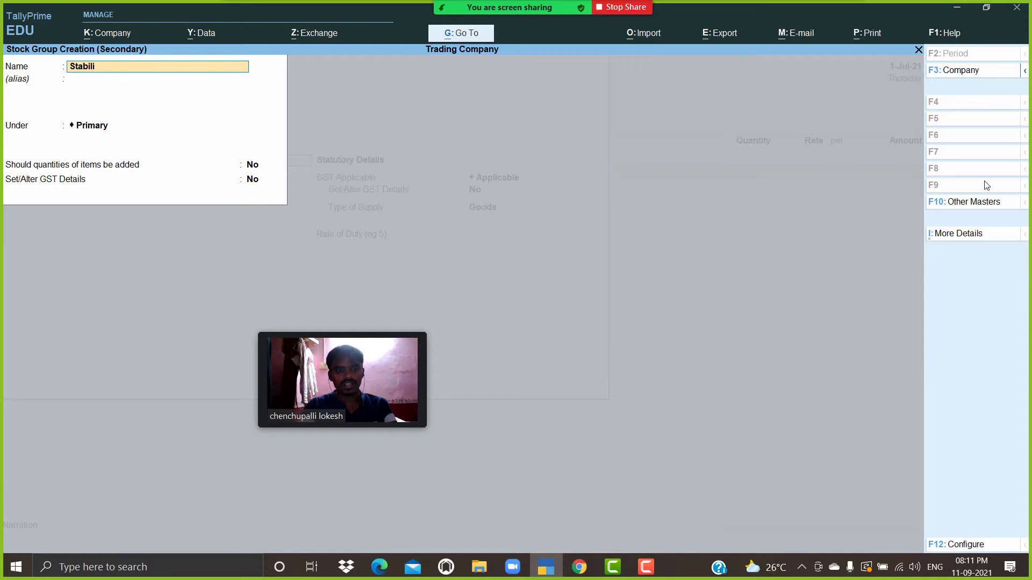
text(zers)
key(Return)
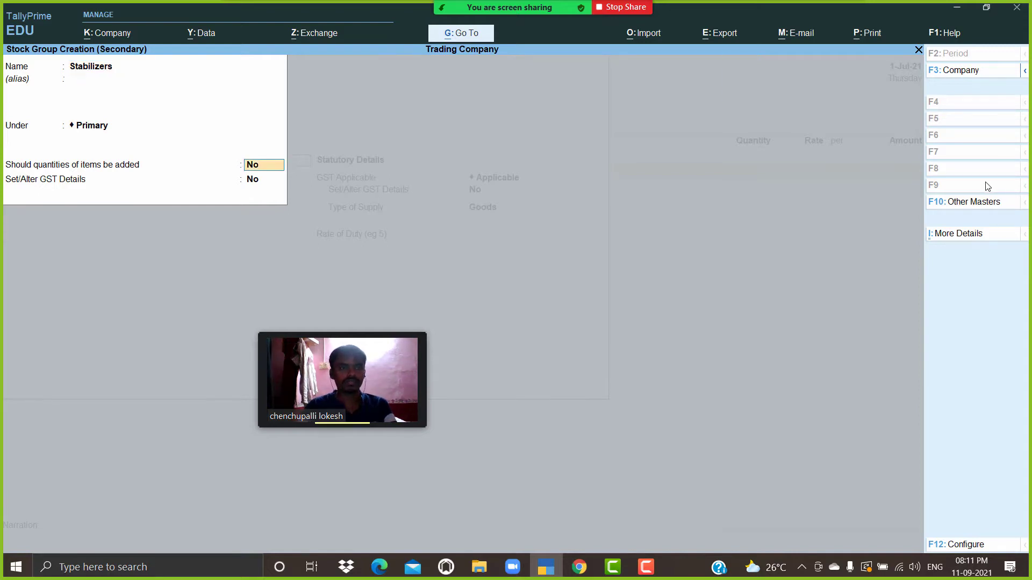
key(Return)
key(Return)
key(Return)
key(Return)
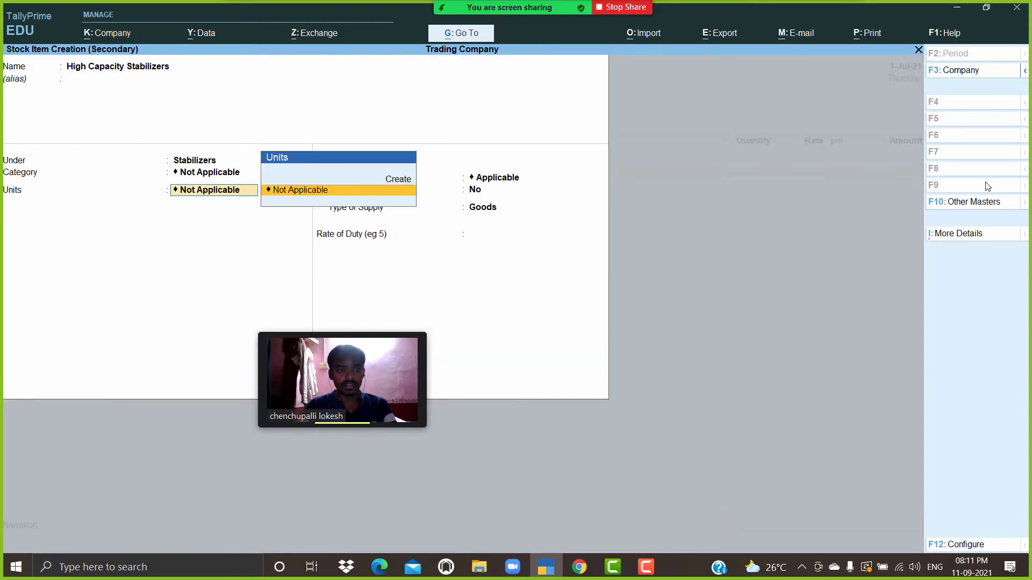
Step: Create a simple unit with symbol nos, quantity code NOS-NUMBERS and 0 decimal places, and assign it to the stock item
key(alt+c)
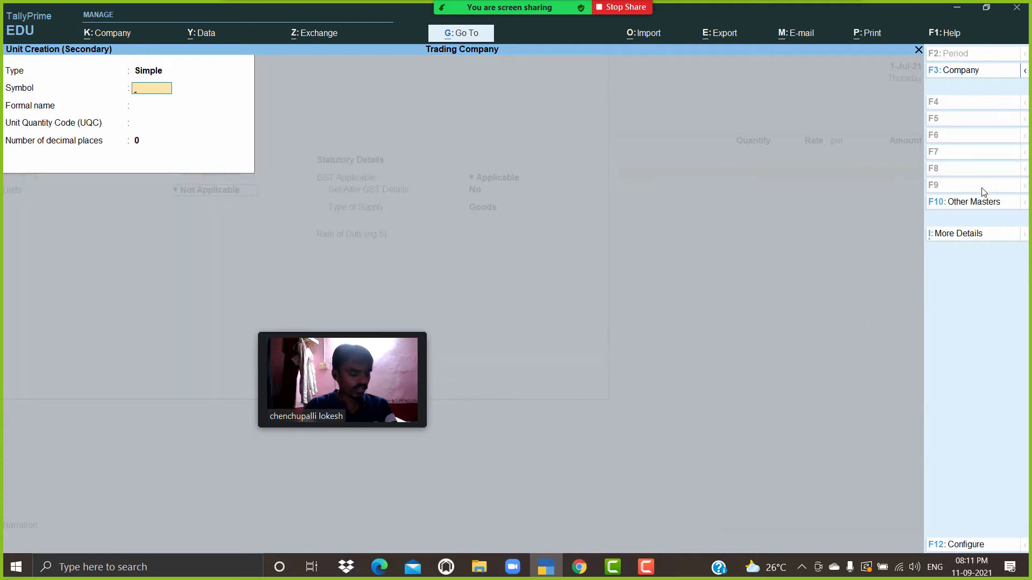
text(nos)
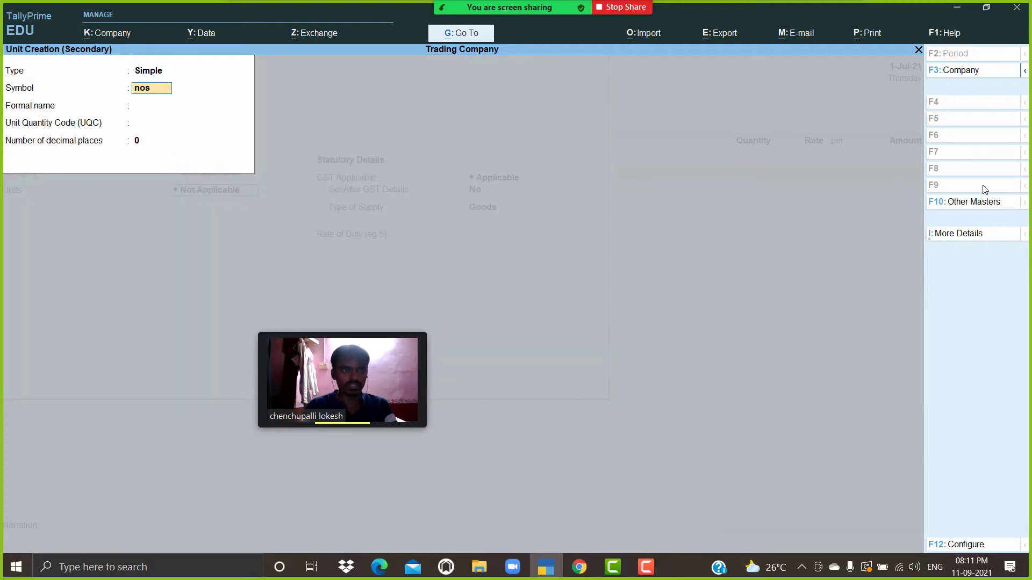
key(Return)
key(Return)
text(num)
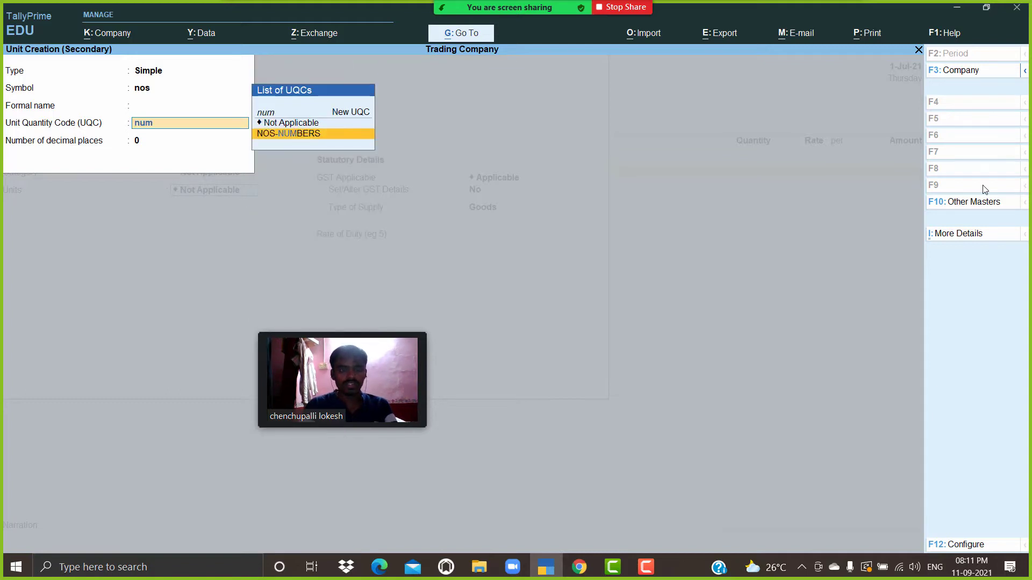
key(Return)
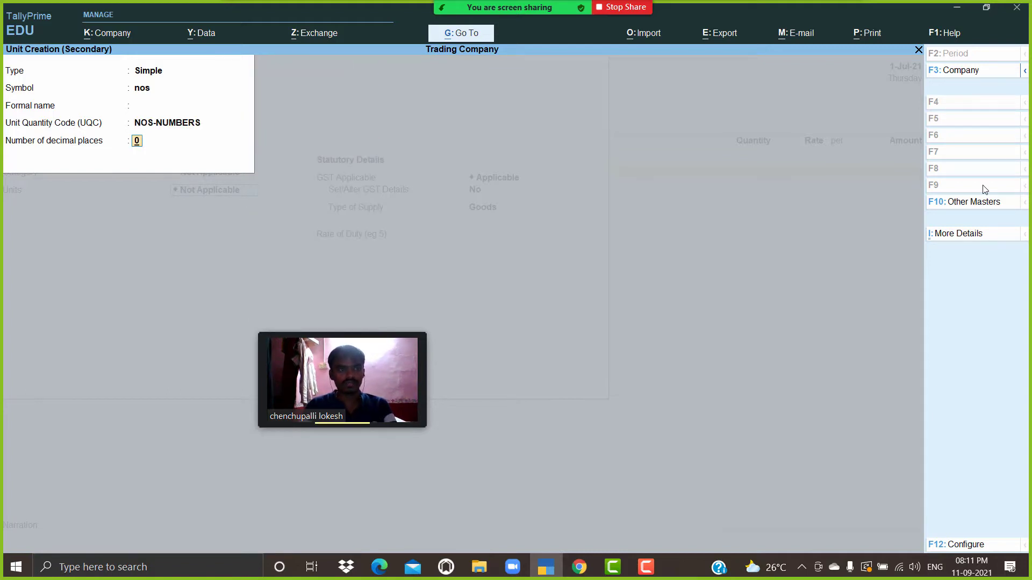
key(Up)
key(Up)
key(Return)
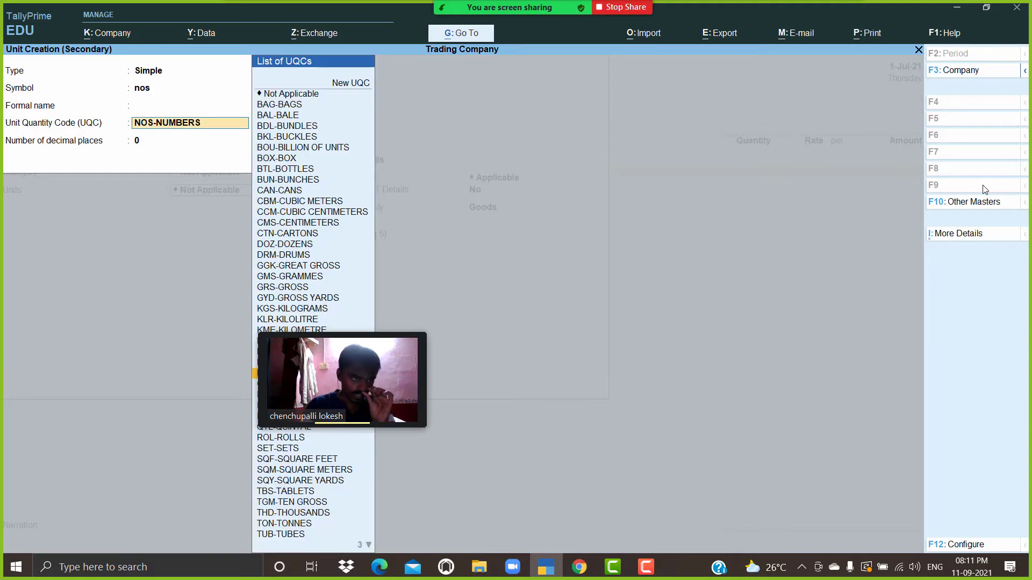
key(Return)
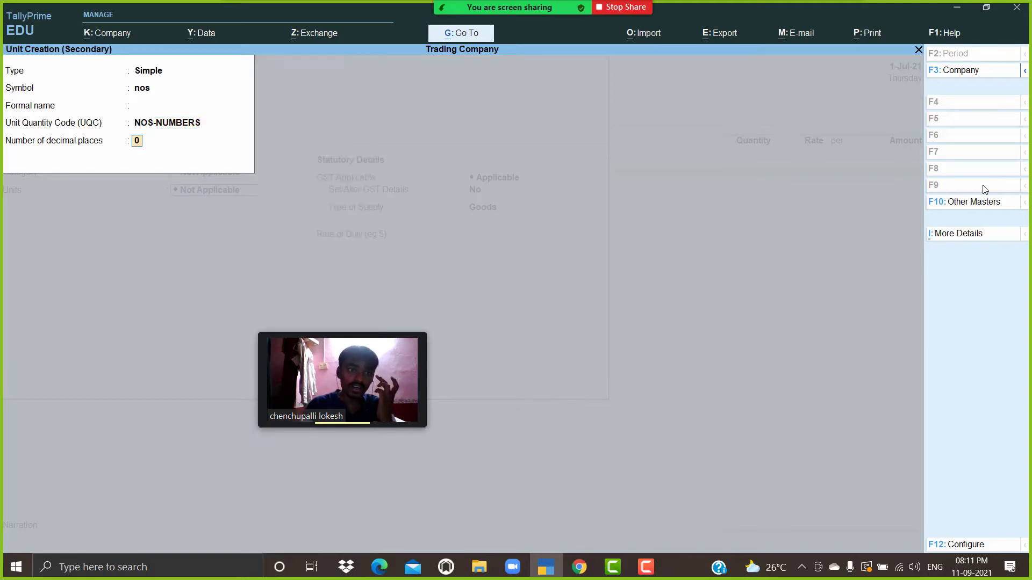
key(Return)
key(Return)
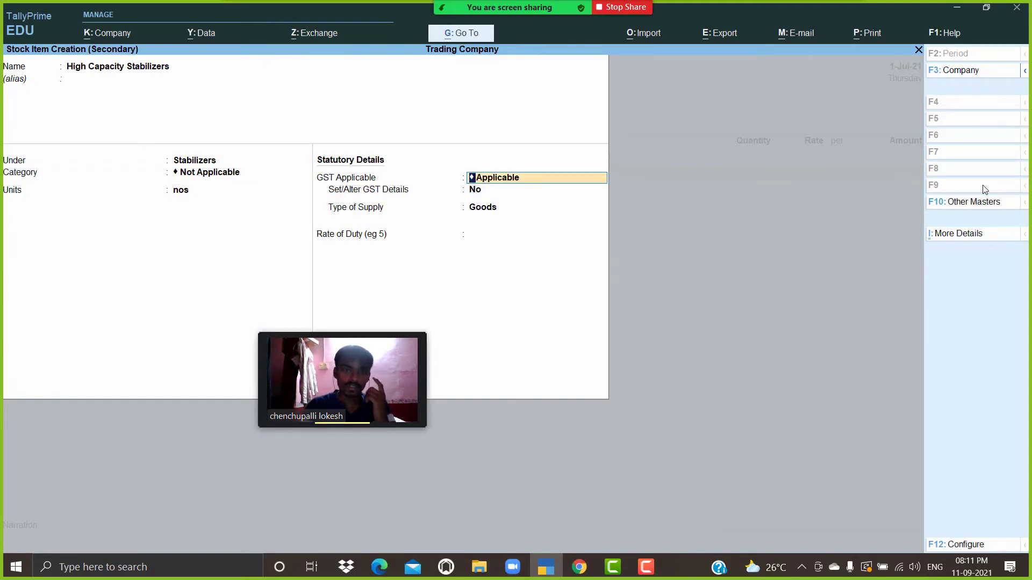
Step: Enable GST details for High Capacity Stabilizers and start a tax rate history entry applicable from 1-Apr-21
key(Return)
text(y)
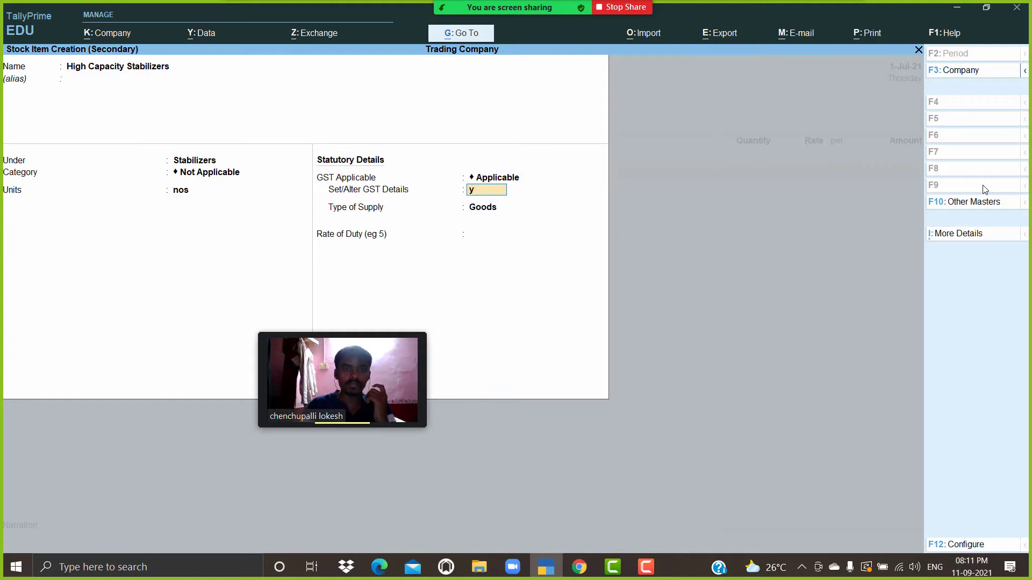
key(Return)
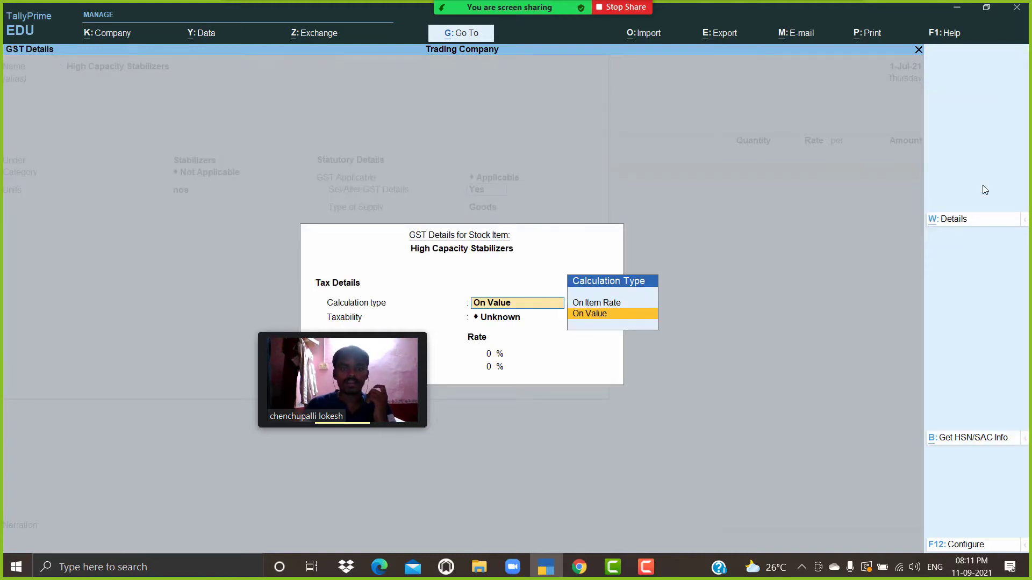
click(962, 220)
text(1-4)
key(Return)
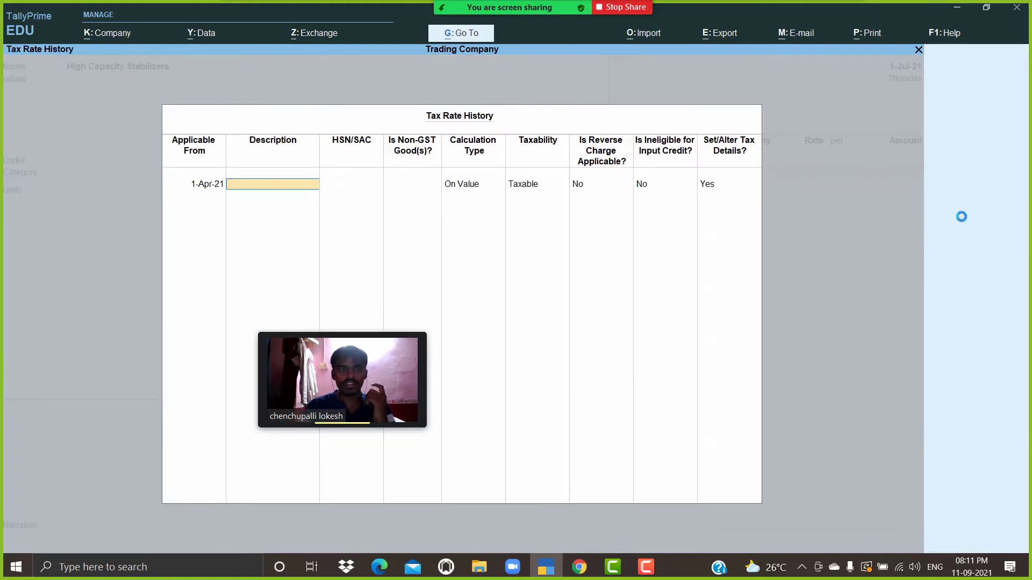
Step: Enter HSN/SAC 856974 without a description, keep the On Value, Taxable defaults, and proceed to the GST rate details
key(Return)
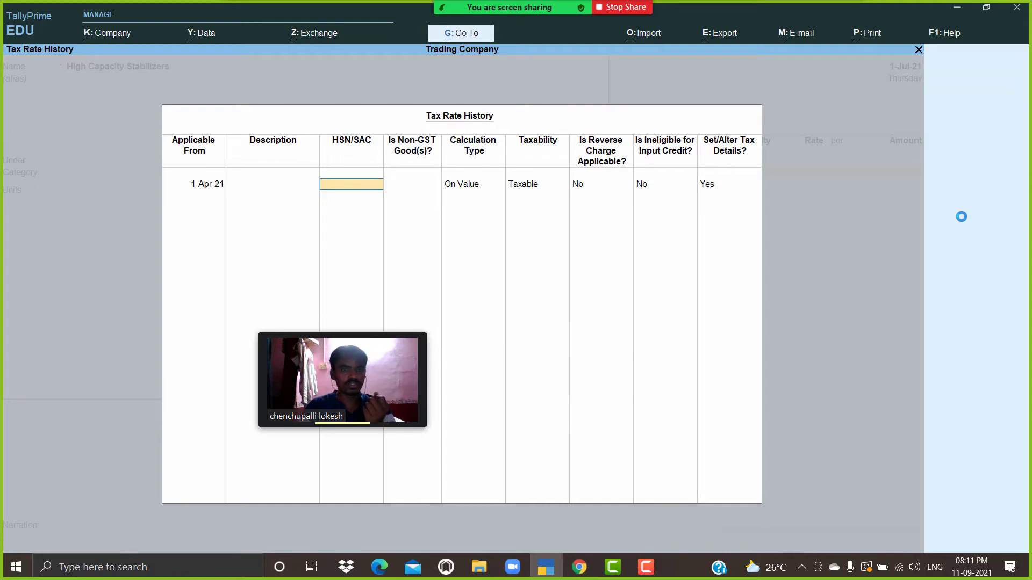
text(85)
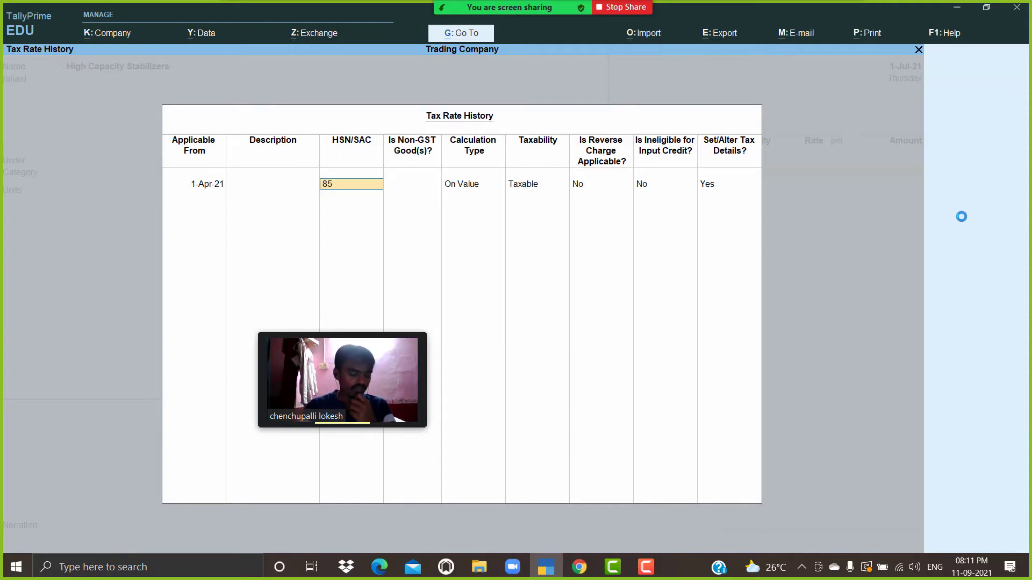
text(694)
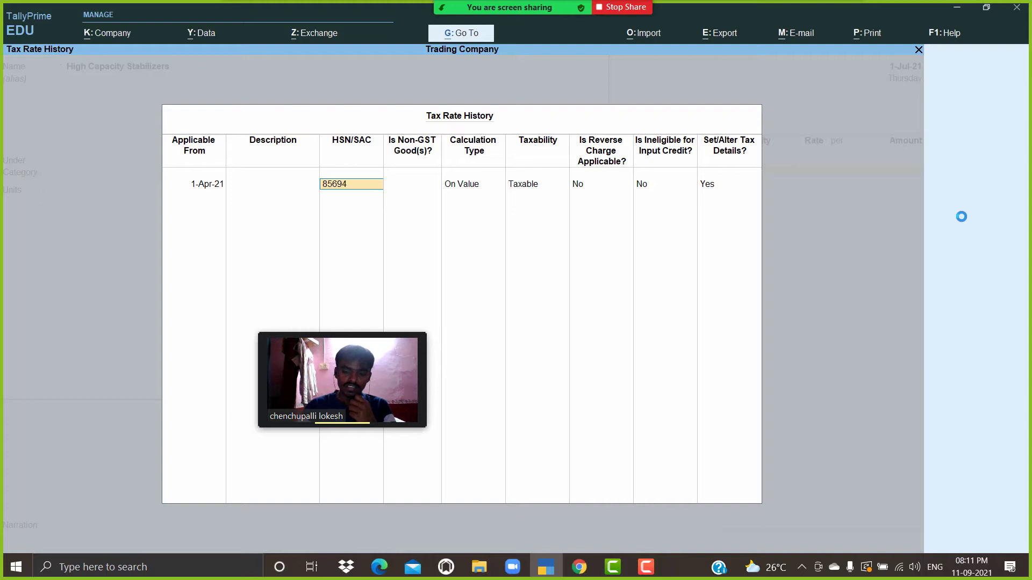
key(Return)
key(Return)
key(Return)
key(Return)
key(Return)
key(Return)
key(Return)
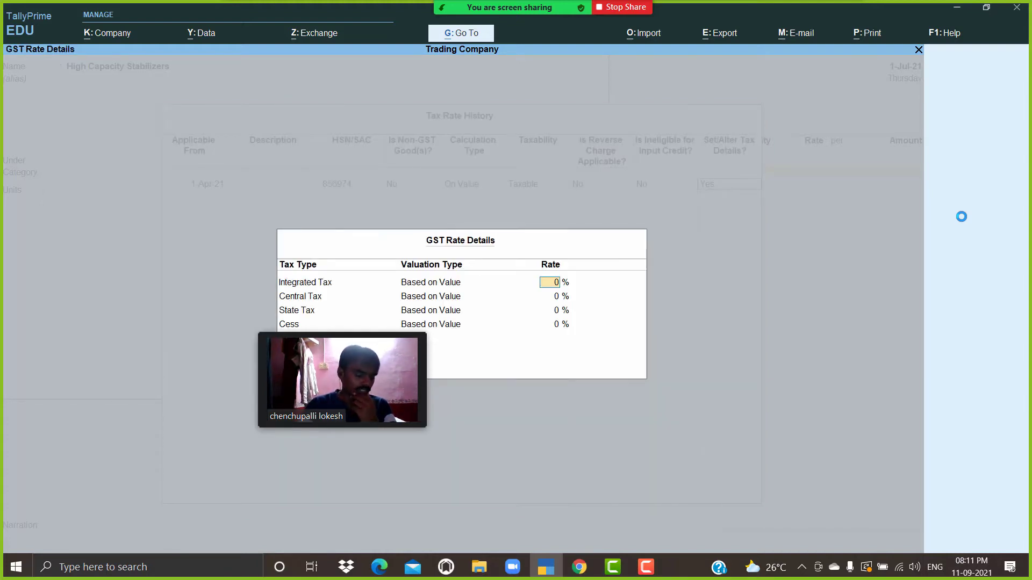
Step: Set the Integrated Tax rate to 28% and save the GST details and the High Capacity Stabilizers stock item
text(28)
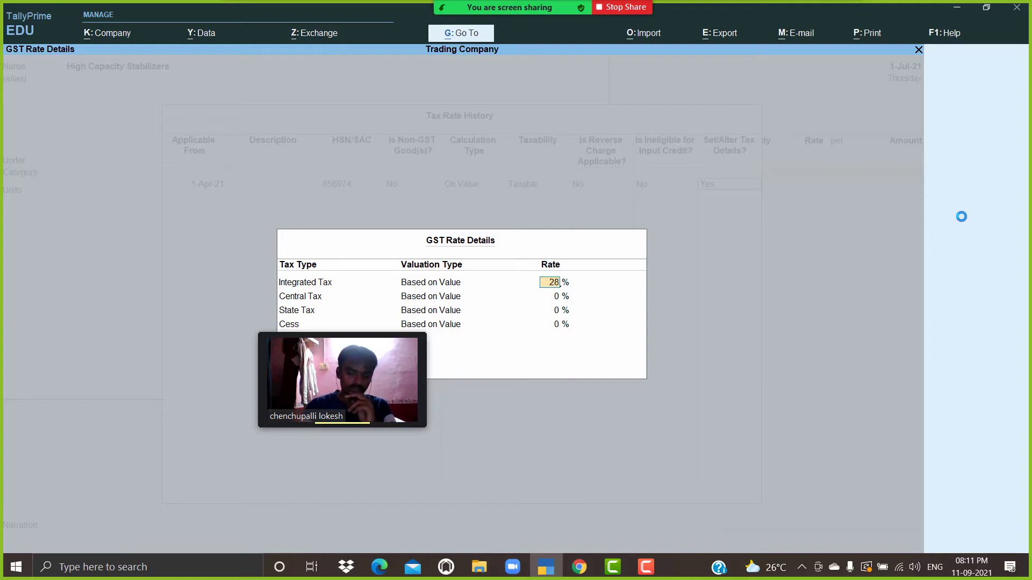
key(Return)
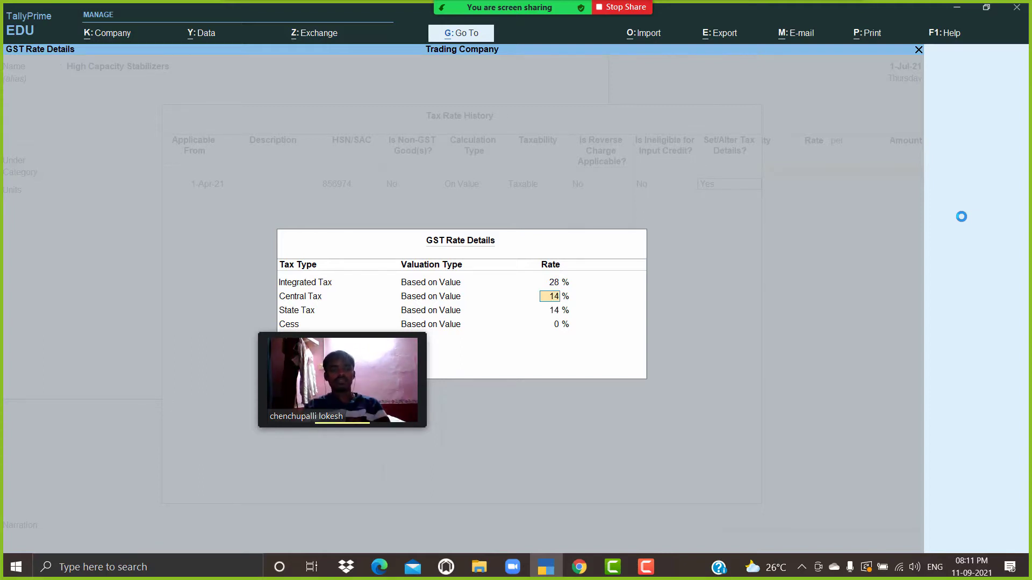
key(Return)
key(Return)
key(Return)
key(Return)
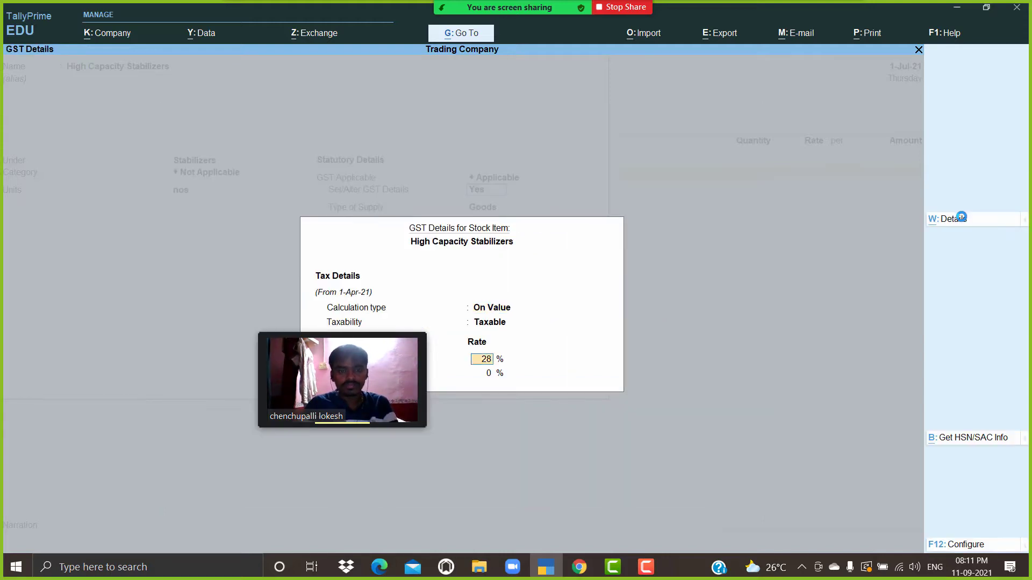
key(Return)
key(Return)
key(Return)
key(Return)
key(Return)
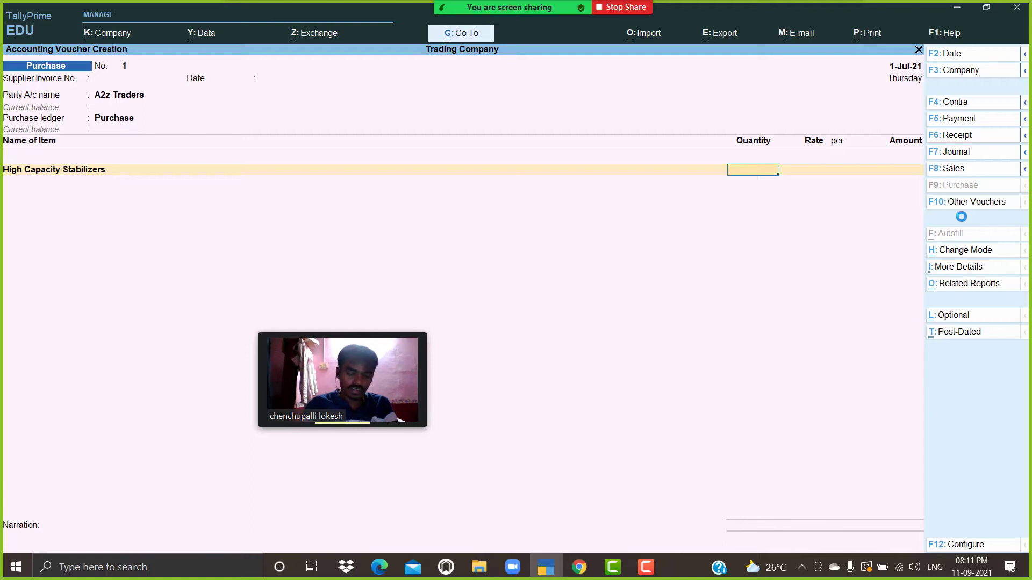
Step: Enter a quantity of 100 nos at a rate of 600 for High Capacity Stabilizers in the purchase voucher
text(100)
key(Return)
text(600)
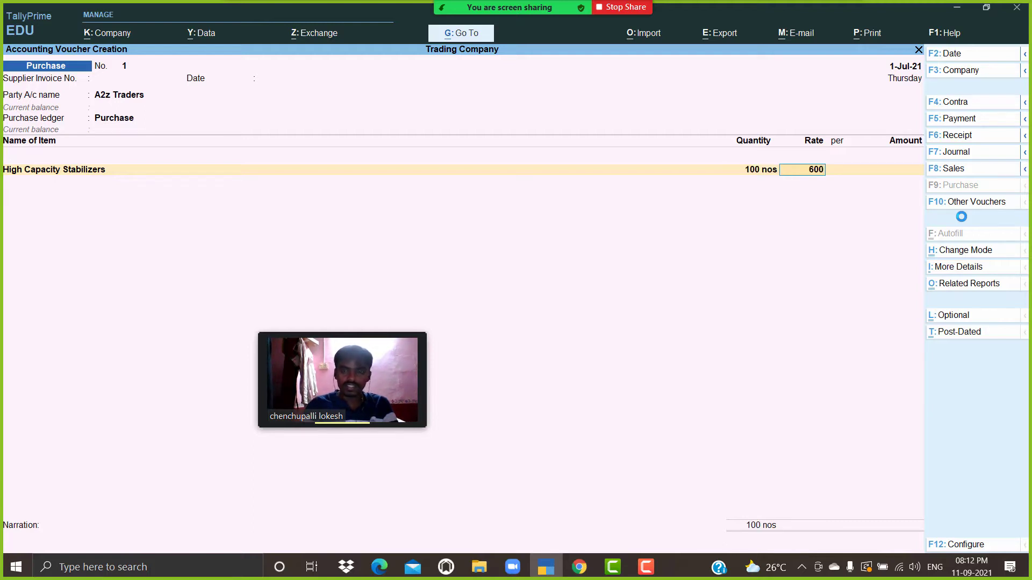
key(Return)
key(Return)
key(Return)
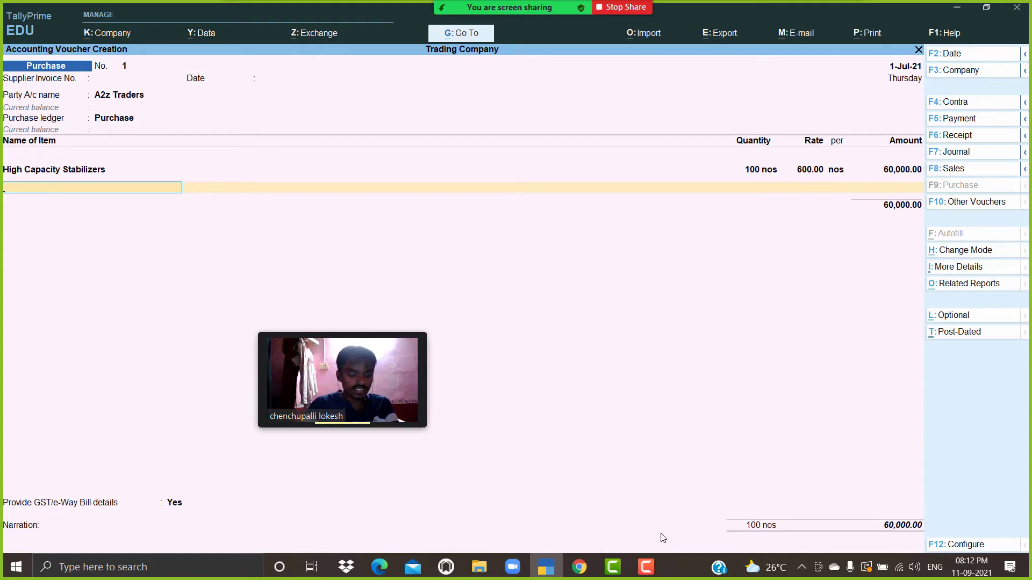
Step: Finish the item list and start a new ledger named CGST from the voucher's ledger line
key(Return)
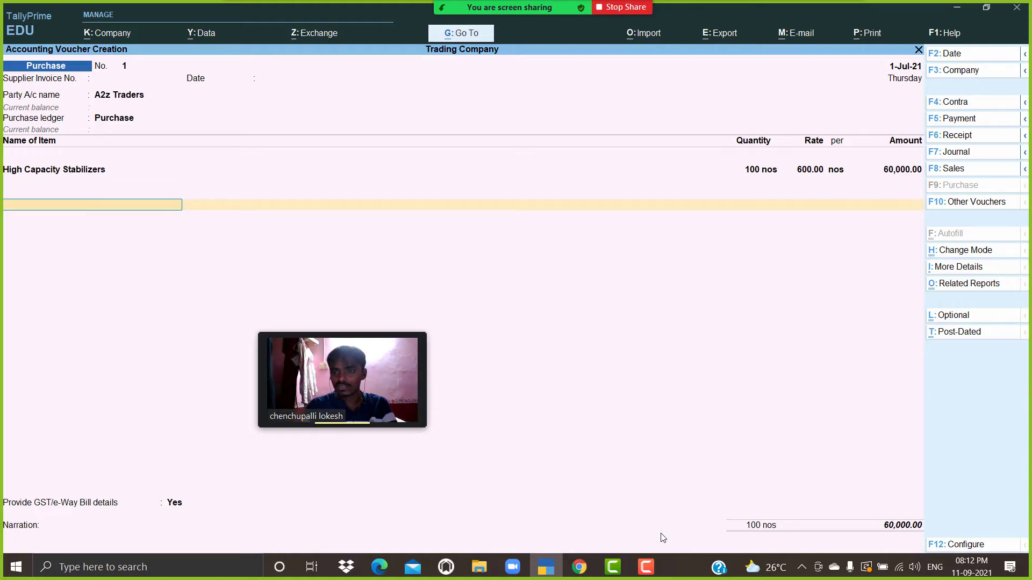
key(Return)
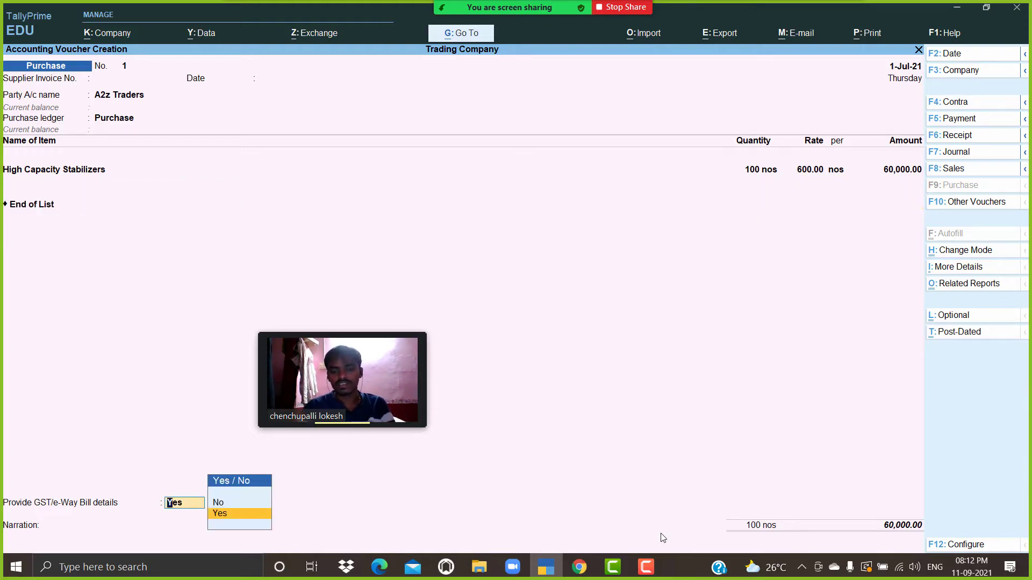
key(BackSpace)
key(alt+c)
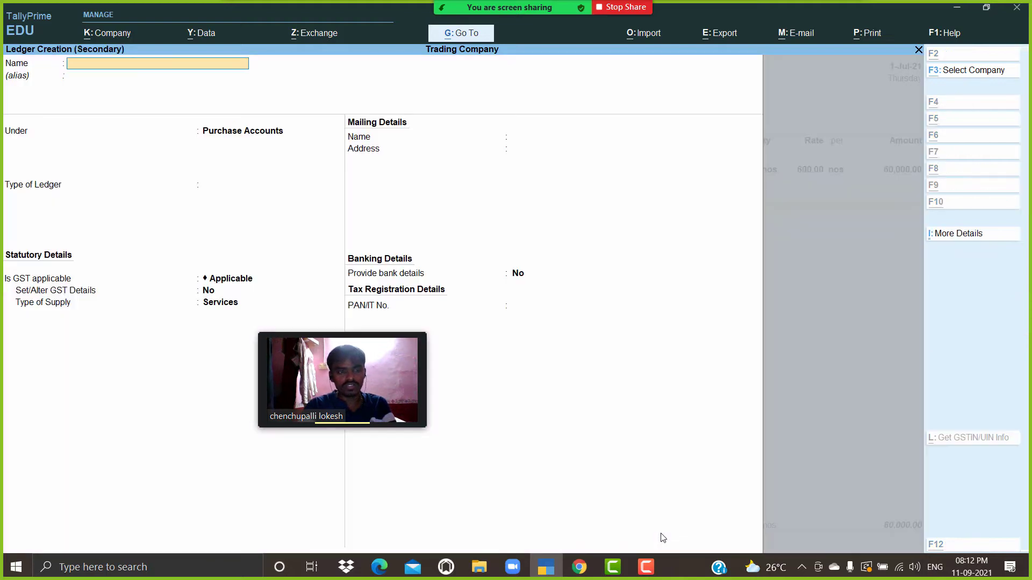
text(CGST)
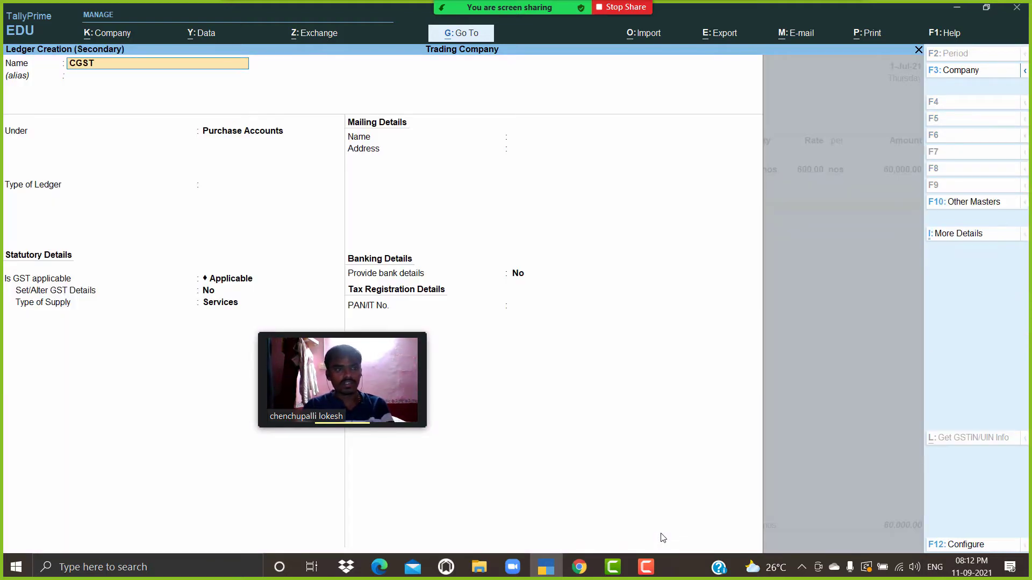
key(Return)
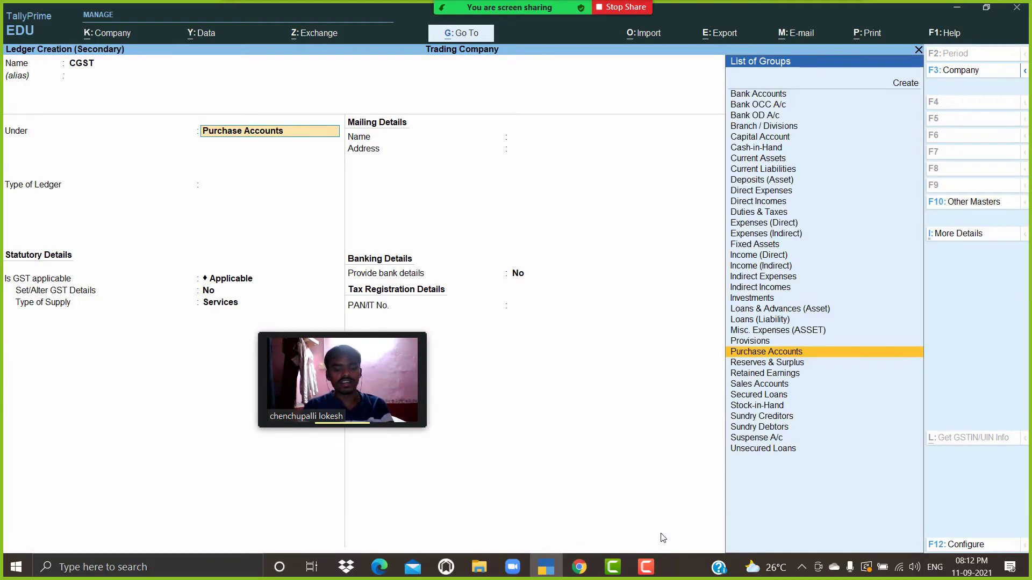
Step: Save CGST under Duties & Taxes with duty type GST and tax type Central Tax, and add it to the voucher
text(Du)
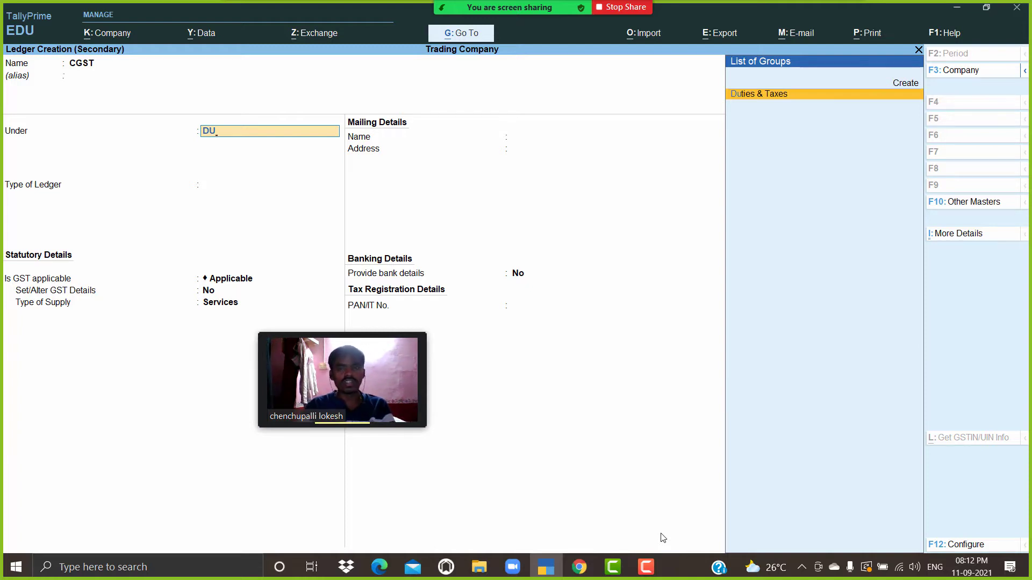
key(Return)
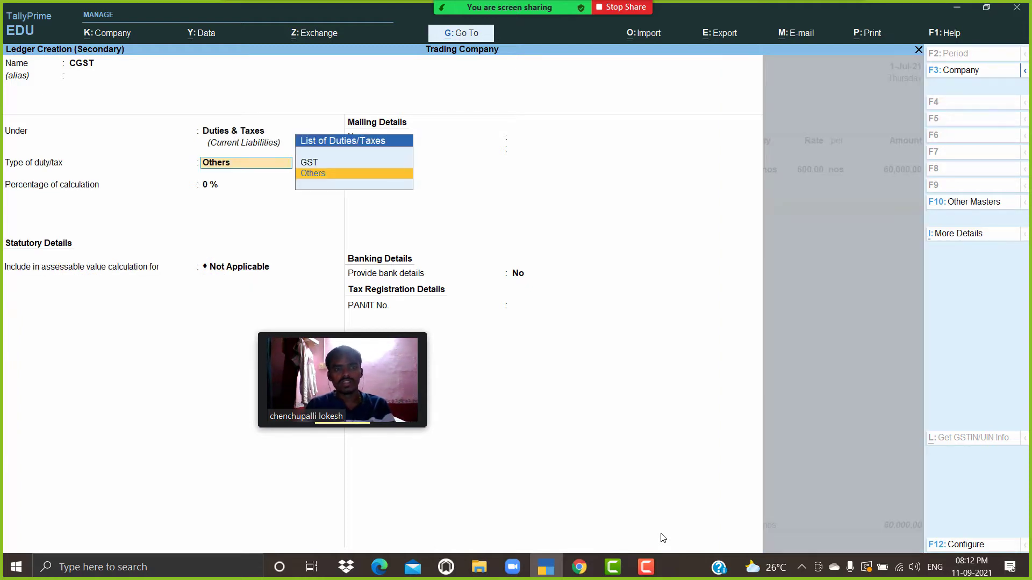
key(Up)
key(Return)
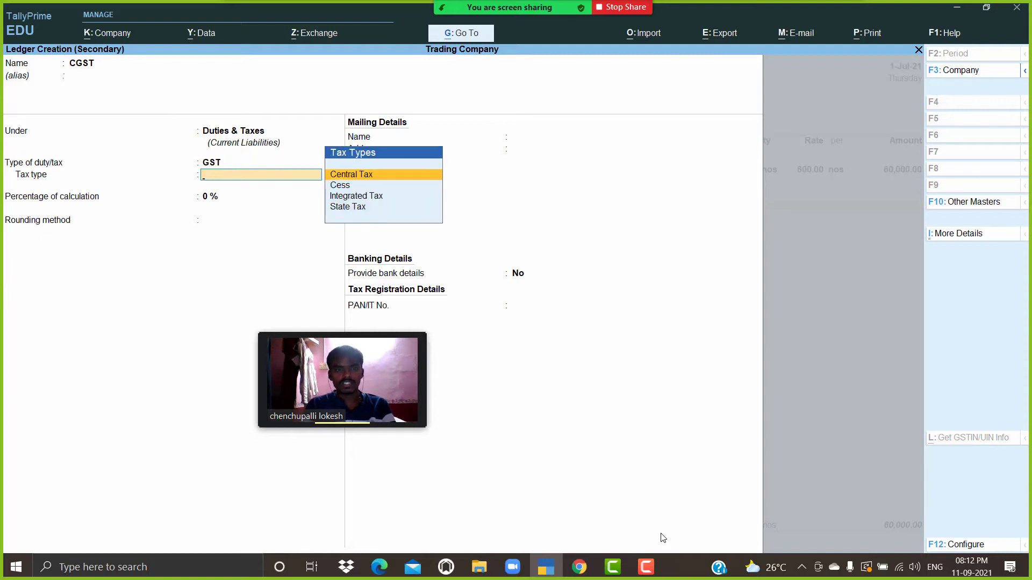
key(Return)
key(Return)
key(Return)
key(Return)
key(Return)
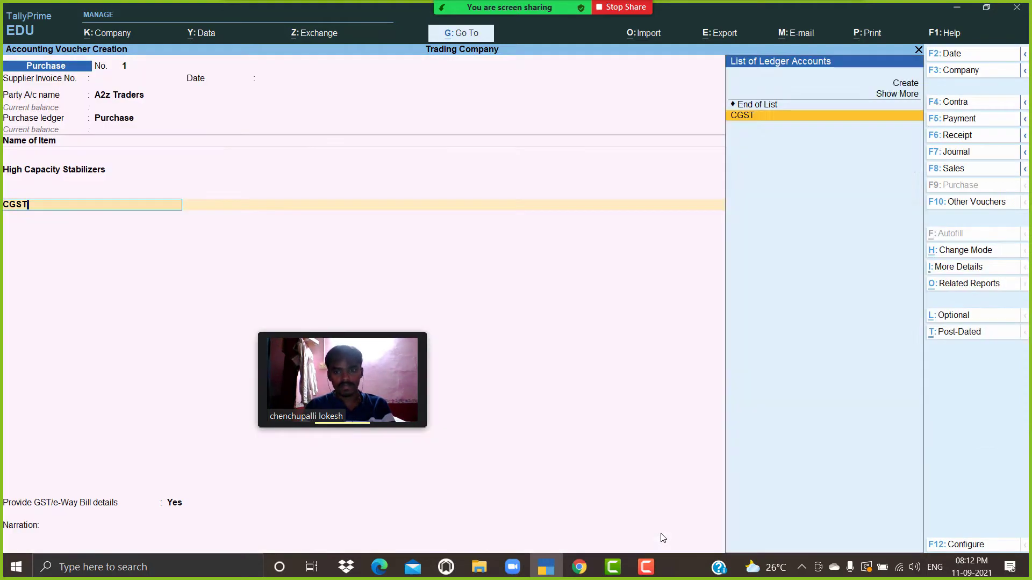
key(Return)
key(Return)
Step: Start a new ledger named SGST from the voucher, keeping it under Duties & Taxes
key(alt+c)
text(S)
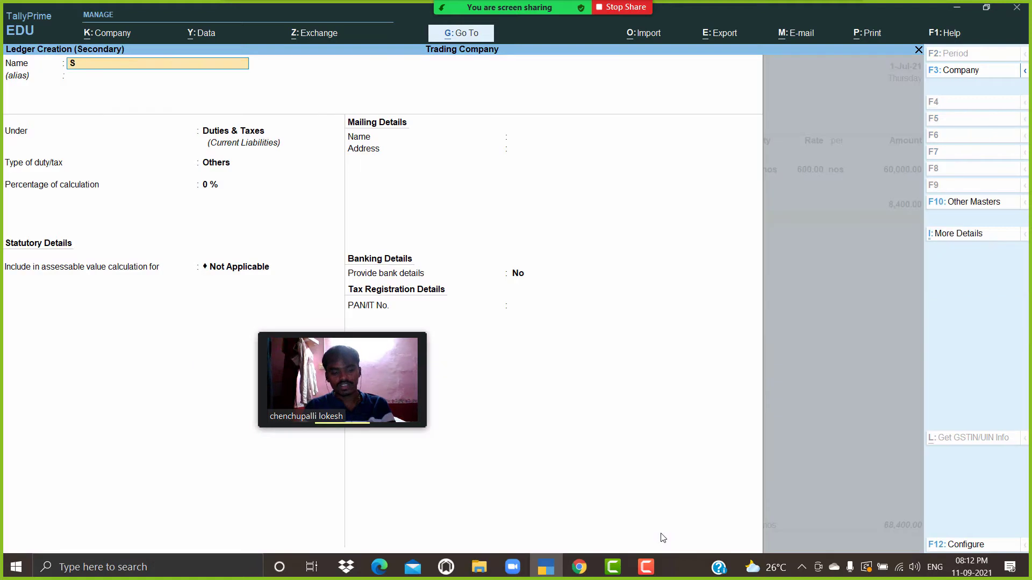
text(GST)
key(Return)
key(Return)
key(Return)
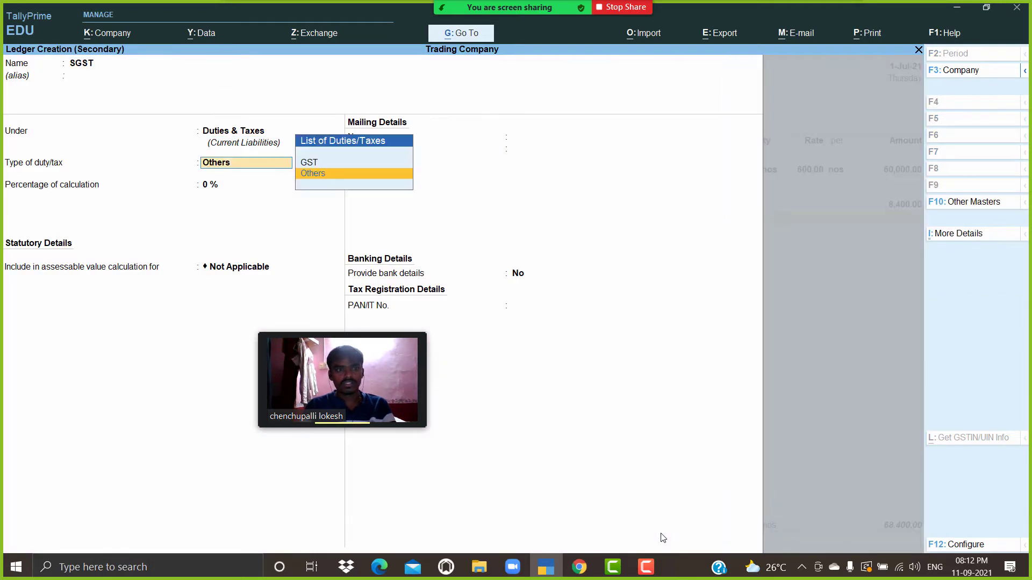
Step: Set the SGST ledger's duty type to GST and tax type to State Tax, keep Rounding method Not Applicable, and save it
key(Up)
key(Return)
key(Down)
key(Down)
key(Down)
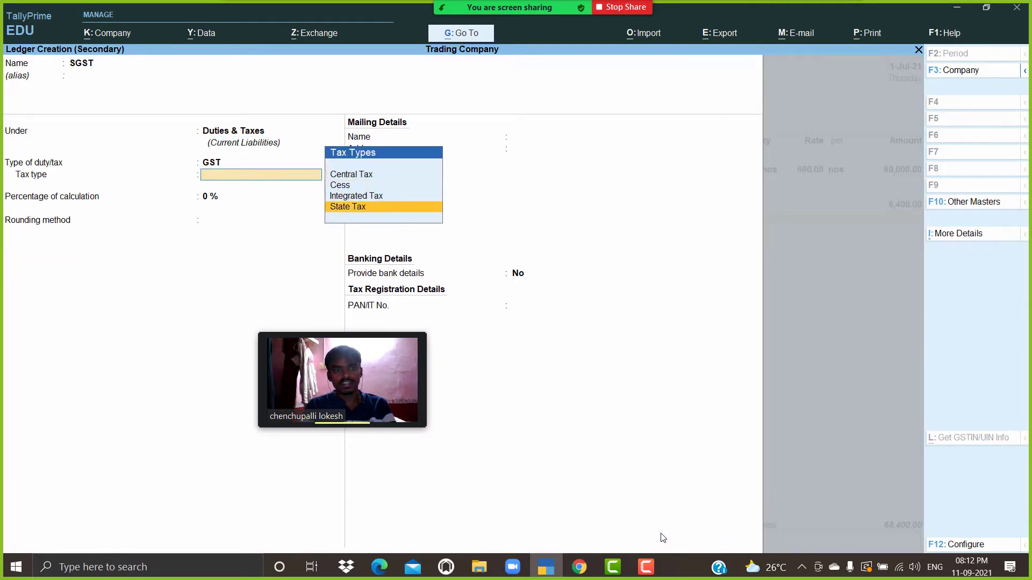
key(Return)
key(Return)
key(Return)
key(Return)
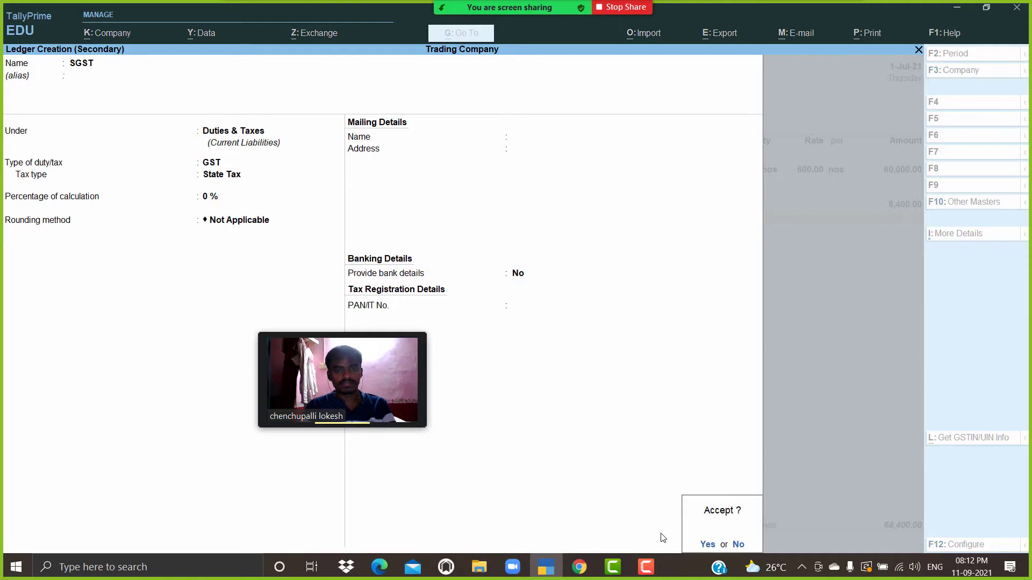
key(Return)
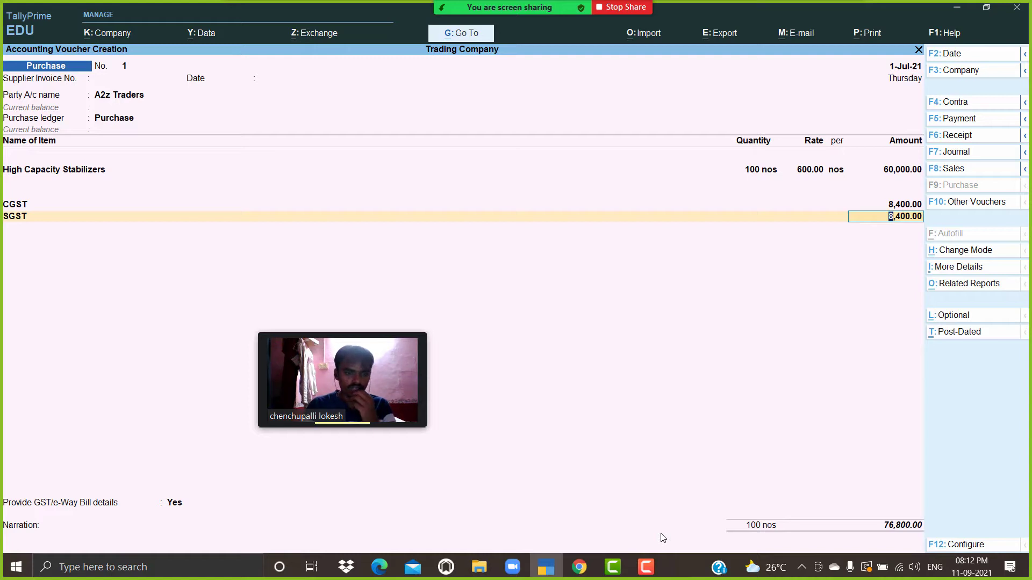
Step: Add the SGST line, set Provide GST/e-Way Bill details to No, and save the purchase voucher without a narration
key(Return)
key(Return)
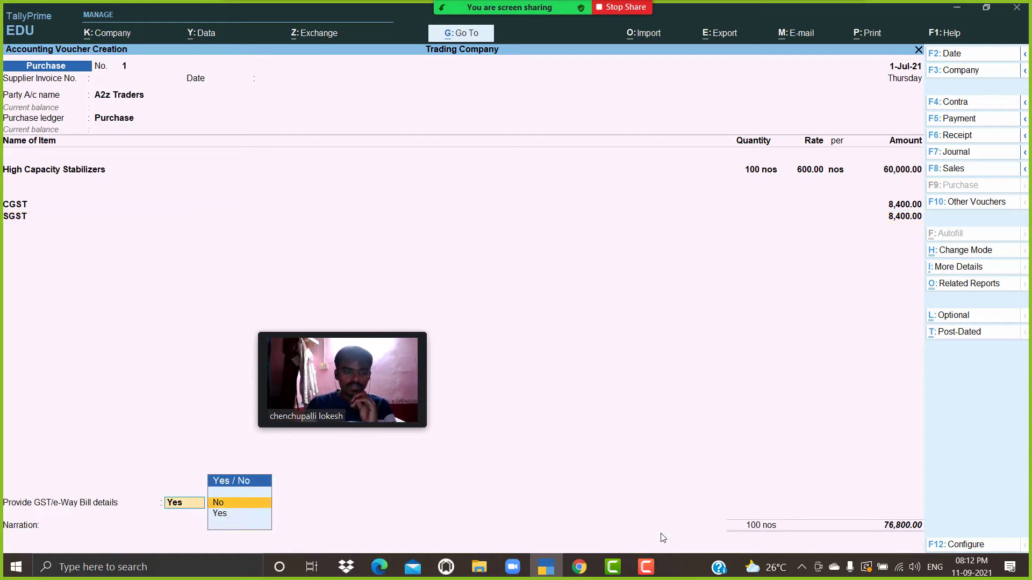
key(Return)
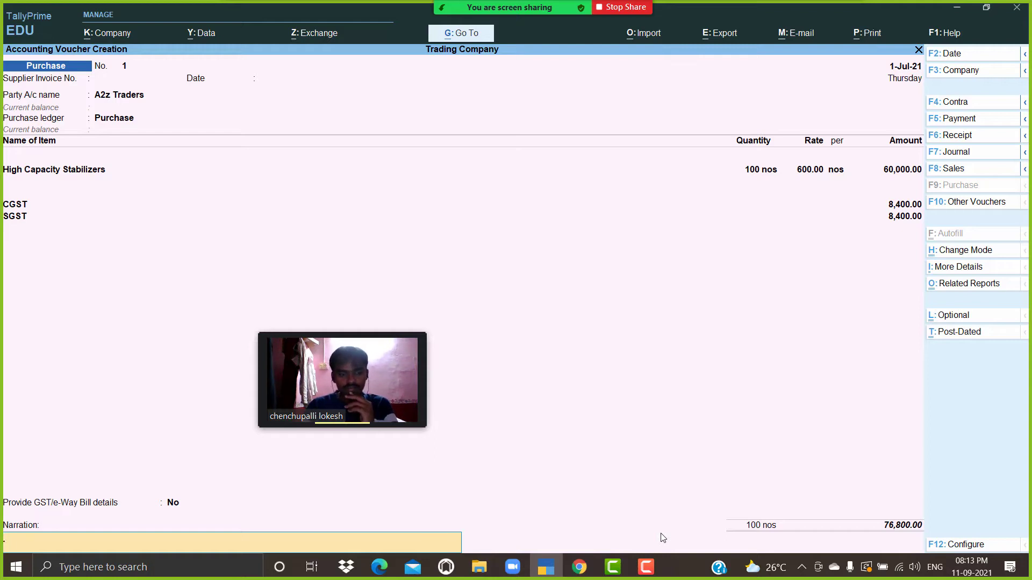
key(Return)
key(Return)
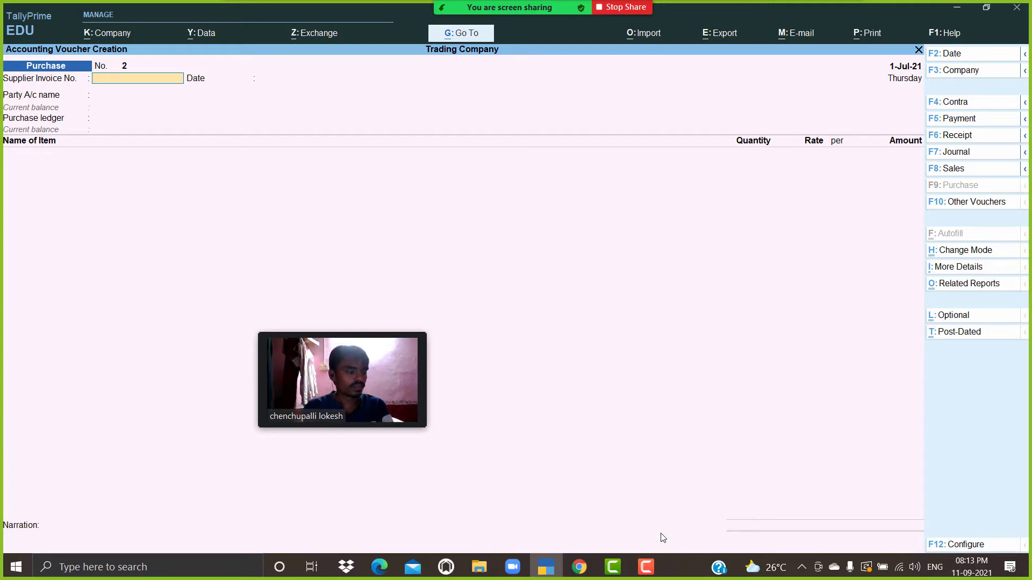
Step: In the new purchase voucher, choose A2z Traders as the party and Purchase as the purchase ledger, leaving the supplier invoice number blank
key(Return)
key(Return)
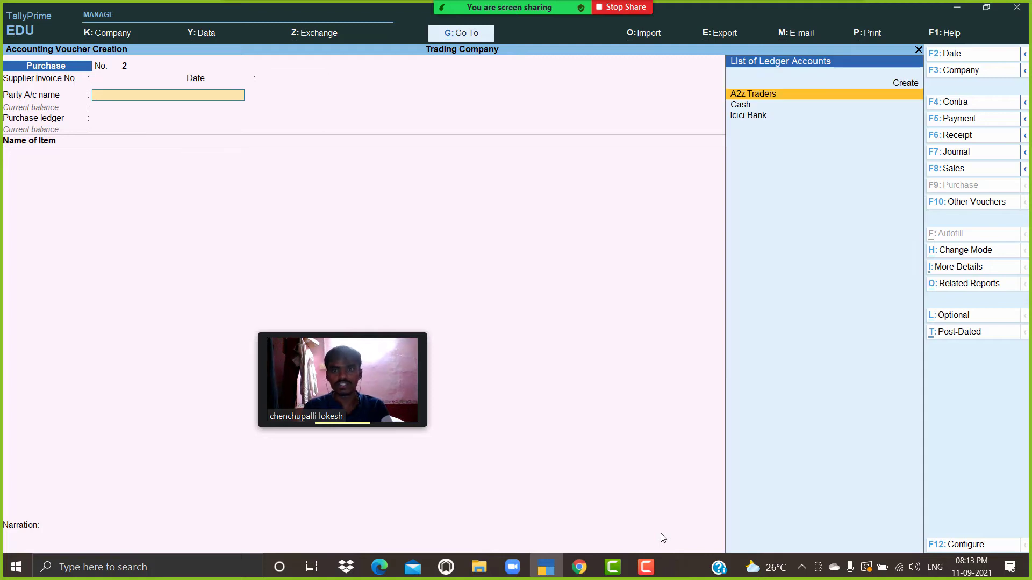
key(Return)
key(Return)
key(Return)
key(Return)
key(Return)
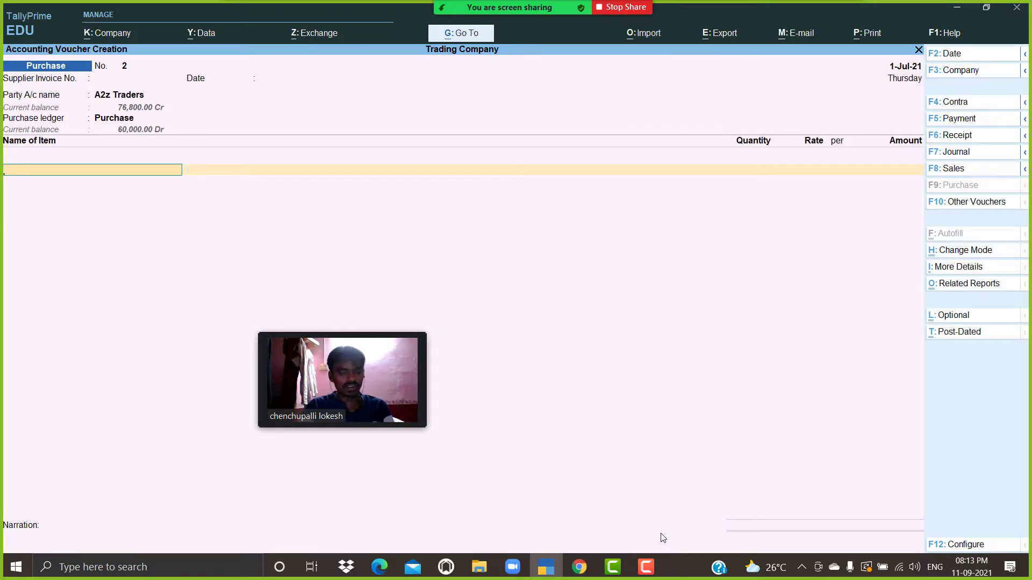
Step: Start a new stock item named Low Capacity Stabilizers for the second purchase voucher, without an alias
key(alt+c)
text(LOW)
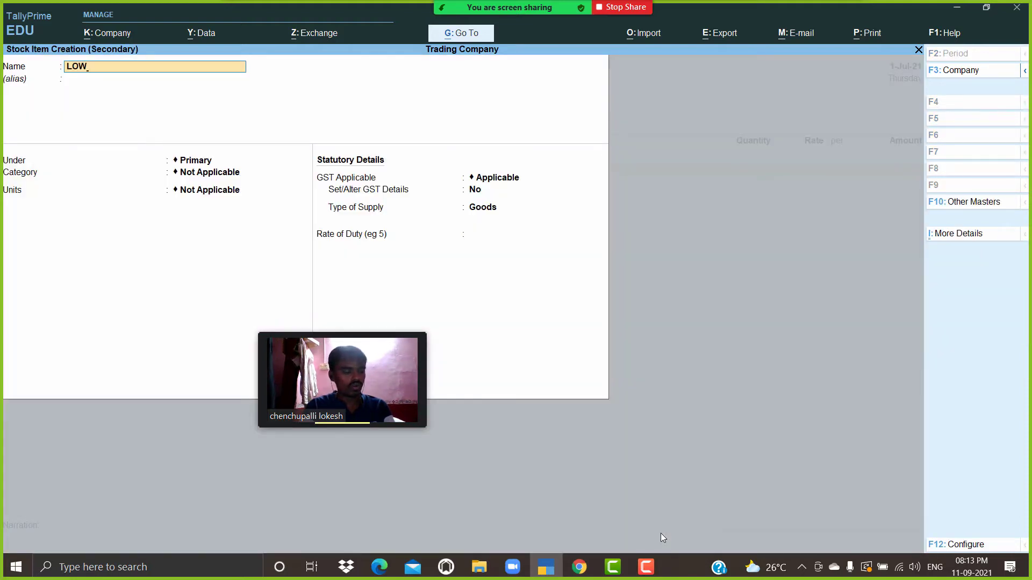
key(BackSpace)
key(BackSpace)
text(ow)
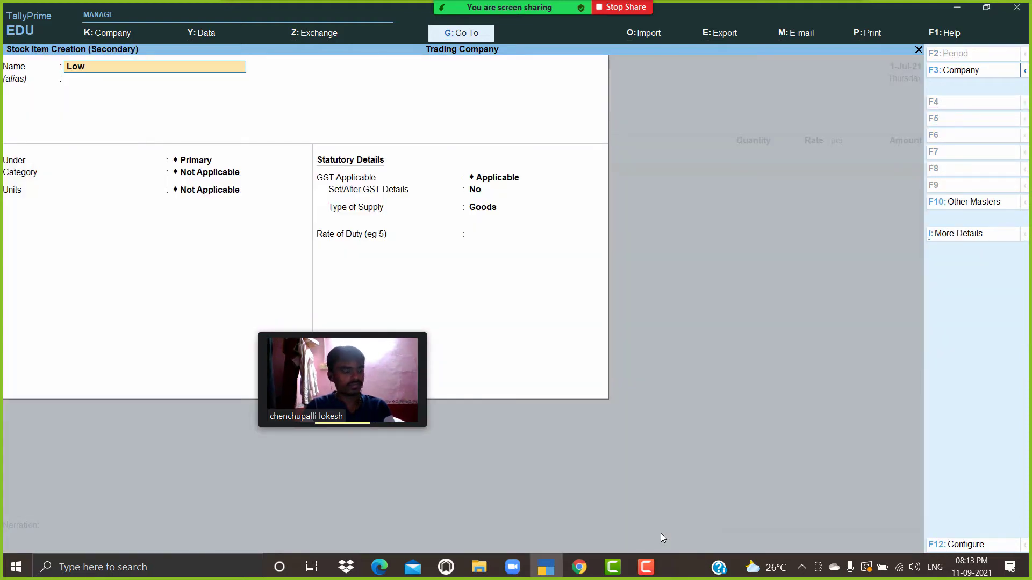
text( Capacity)
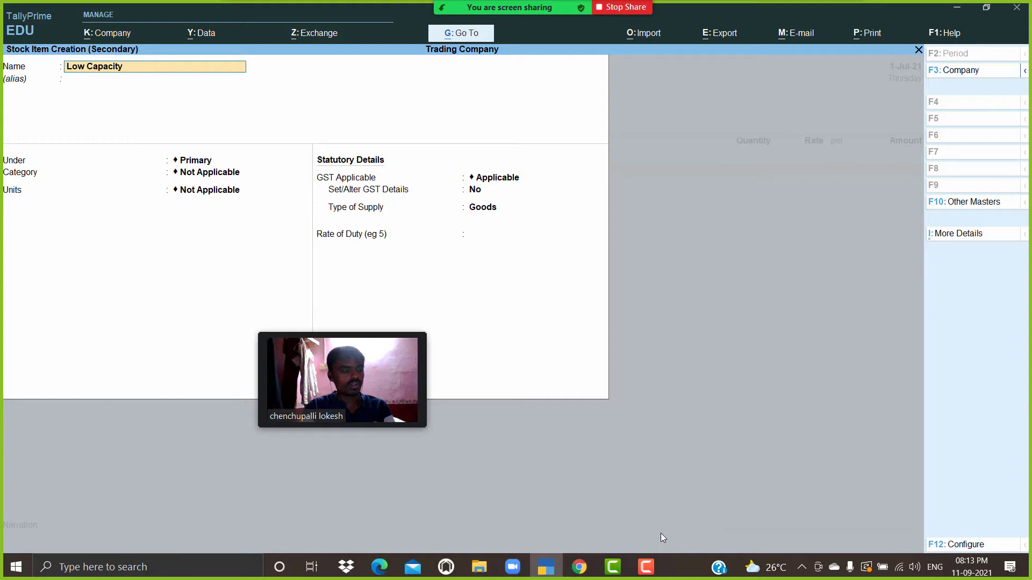
text( Stabili)
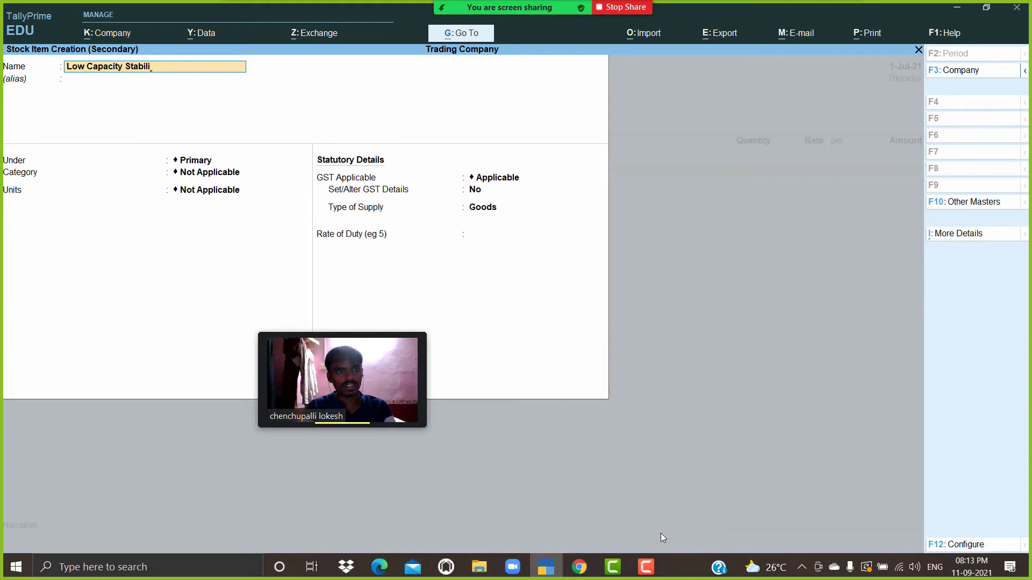
text(zer)
key(Return)
key(Return)
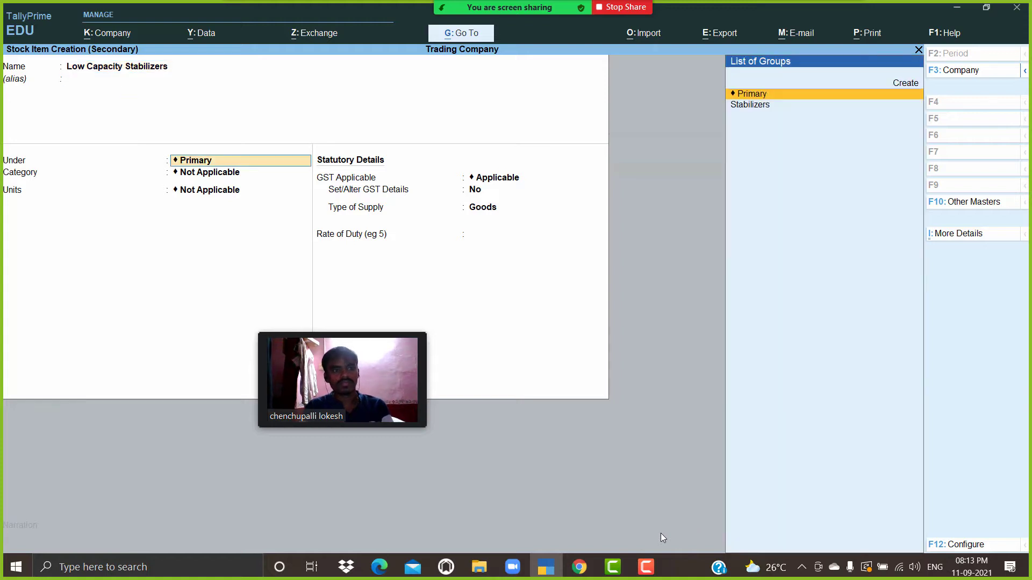
Step: Place Low Capacity Stabilizers under the Stabilizers group and keep its category as Not Applicable
key(Down)
key(Return)
key(Return)
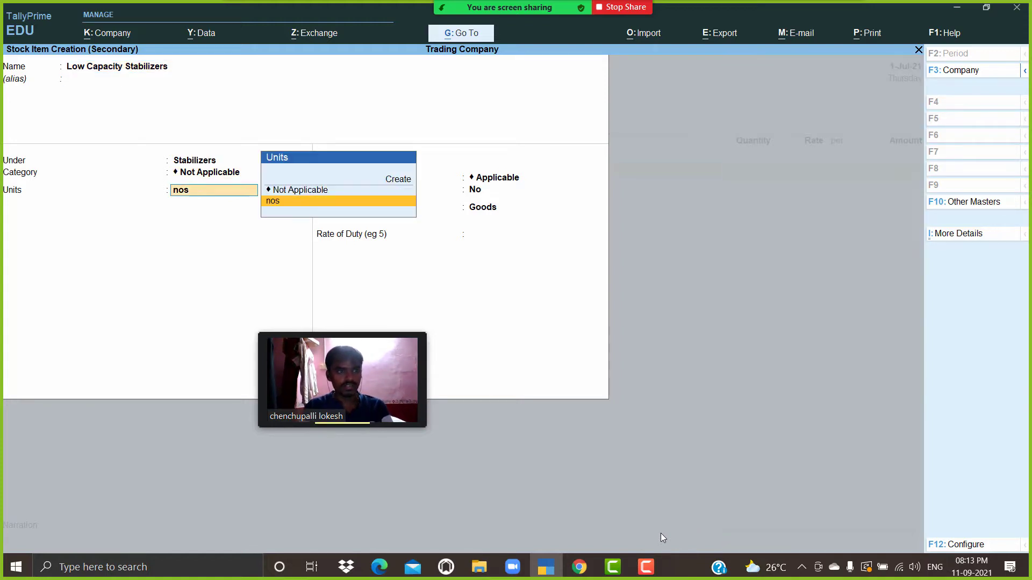
Step: Set the unit of Low Capacity Stabilizers to nos, keep GST Applicable and turn on Set/Alter GST Details
key(Return)
key(Return)
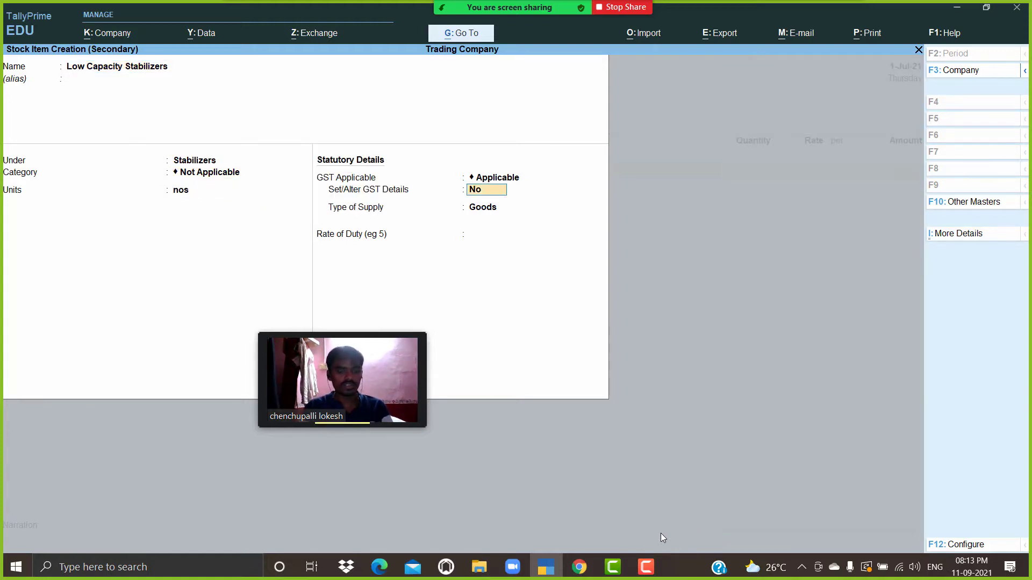
key(y)
key(Return)
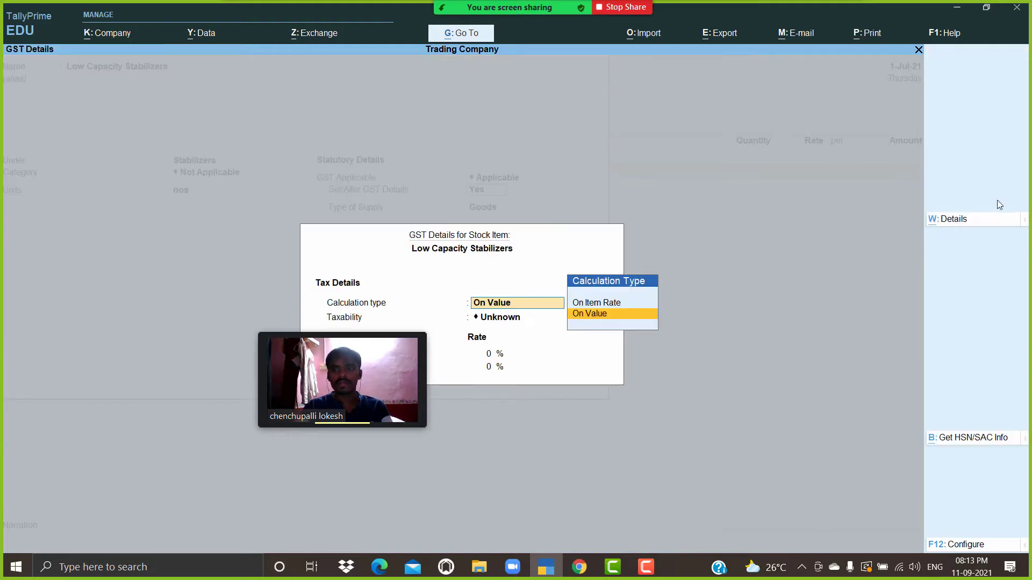
Step: Add a tax rate history entry for Low Capacity Stabilizers from 1-Apr-21 with HSN/SAC 963252, calculated On Value and Taxable
click(958, 225)
text(1)
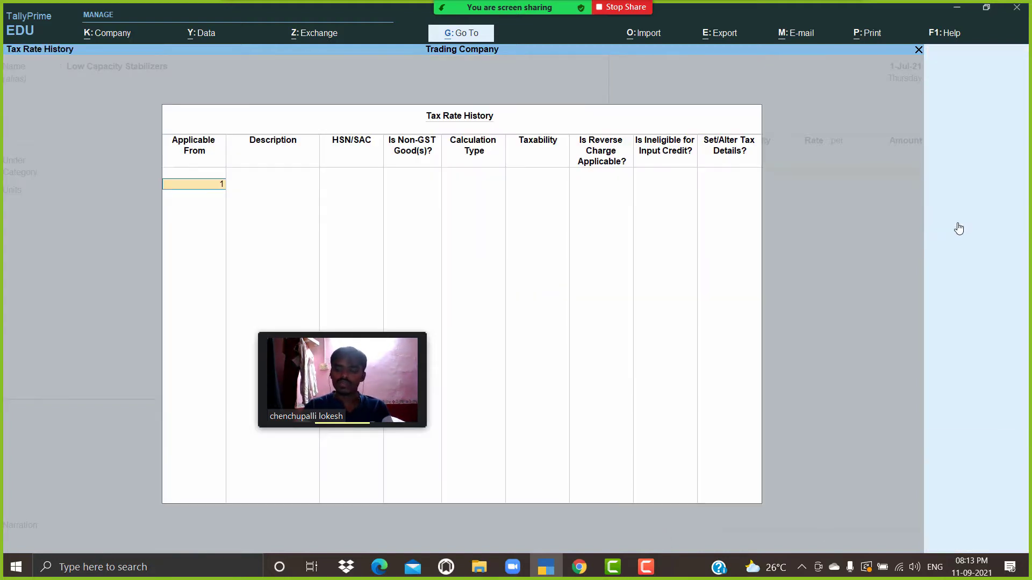
text(-4)
key(Return)
key(Return)
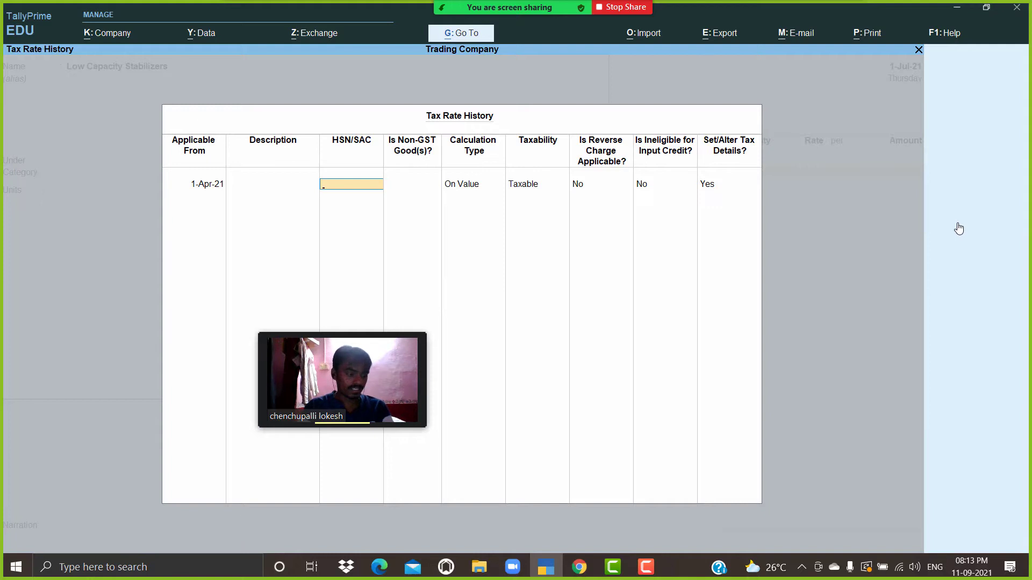
text(963)
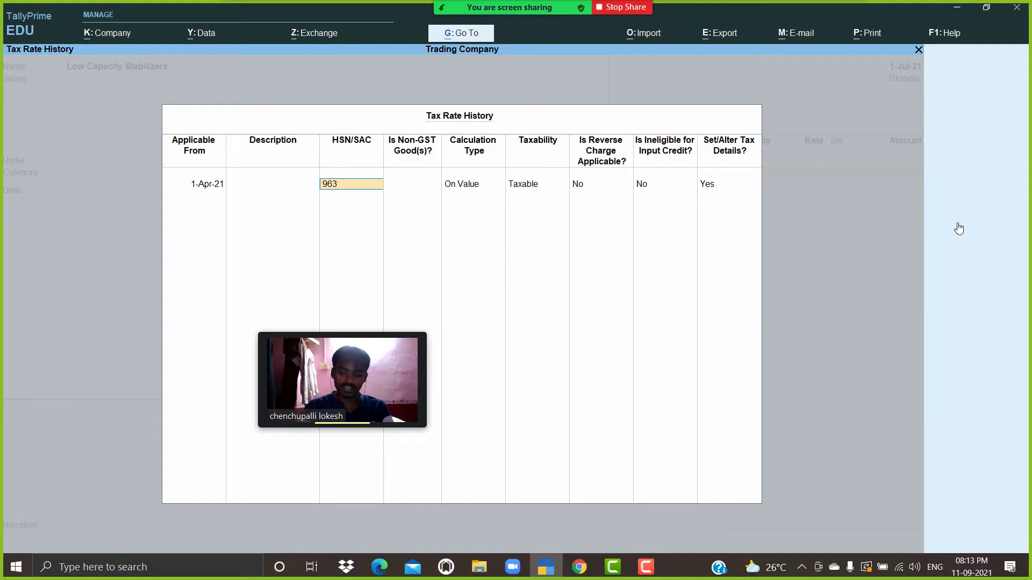
key(Return)
key(Return)
key(Return)
key(Return)
key(Return)
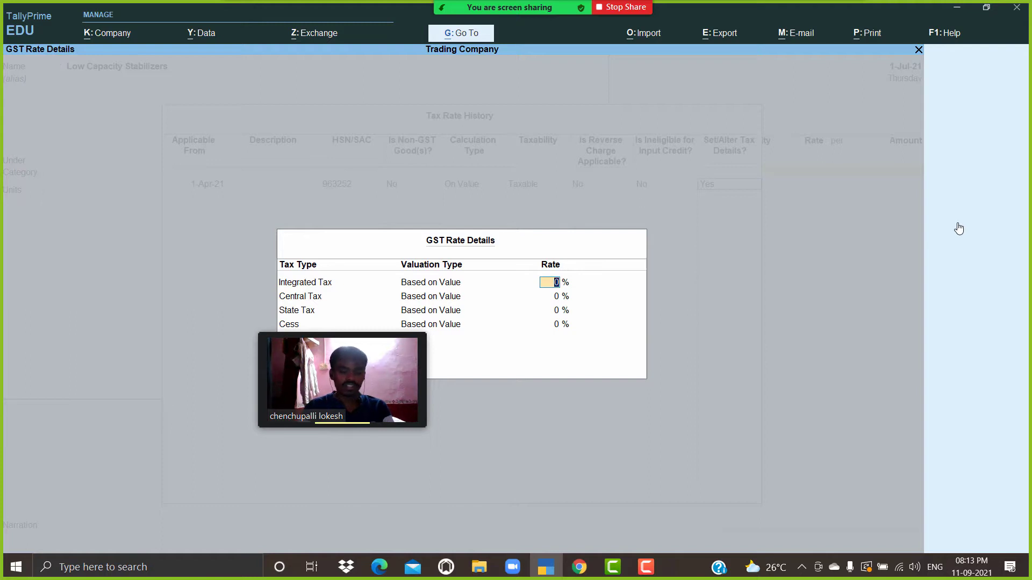
Step: Set the Integrated Tax rate to 28% and save the Low Capacity Stabilizers stock item
text(28)
key(Return)
key(Return)
key(Return)
key(Return)
key(Return)
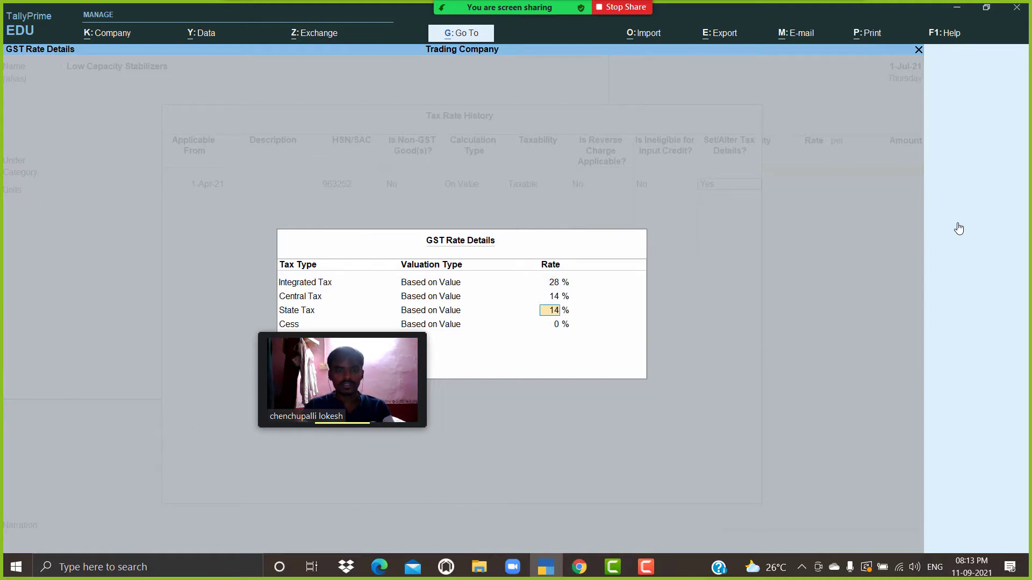
key(Return)
key(Return)
key(Return)
key(Return)
key(Return)
key(Return)
key(Return)
key(Return)
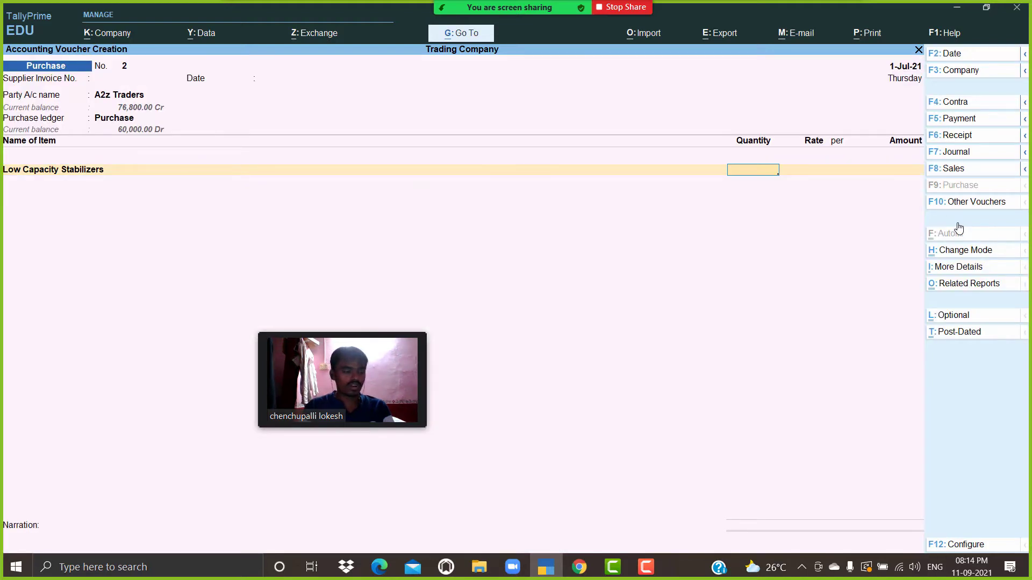
Step: Enter 100 nos of Low Capacity Stabilizers at a rate of 400 in the purchase voucher
text(100)
key(Return)
text(400)
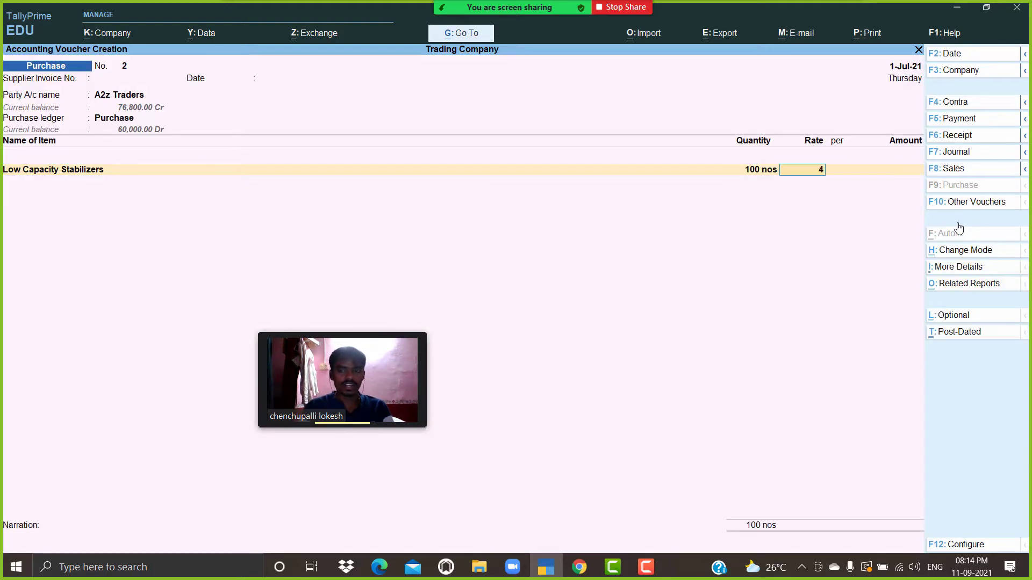
key(Return)
key(Return)
key(Return)
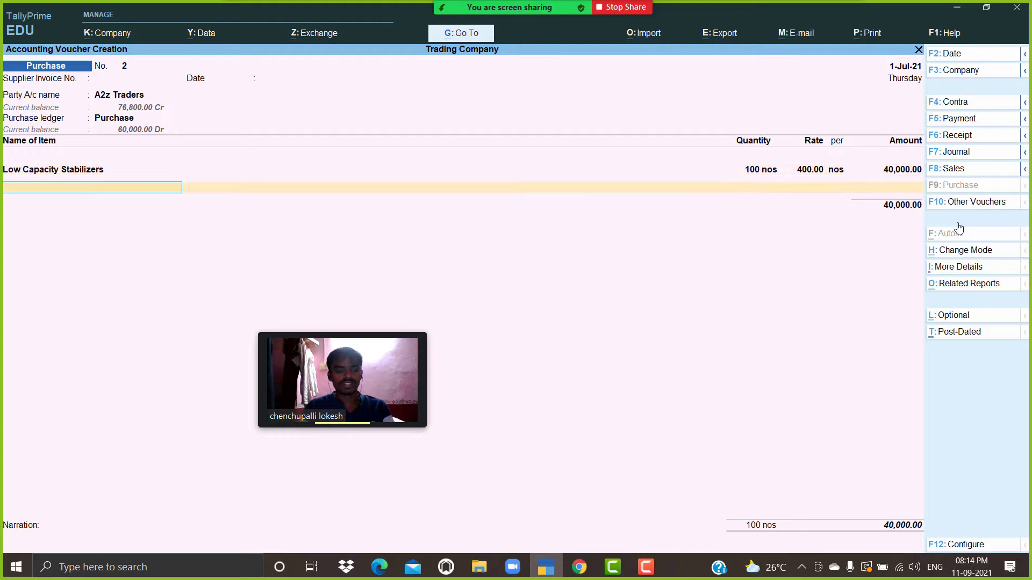
Step: Start a new stock item named Open Well Pumps from the voucher's next item line, without an alias
key(alt+c)
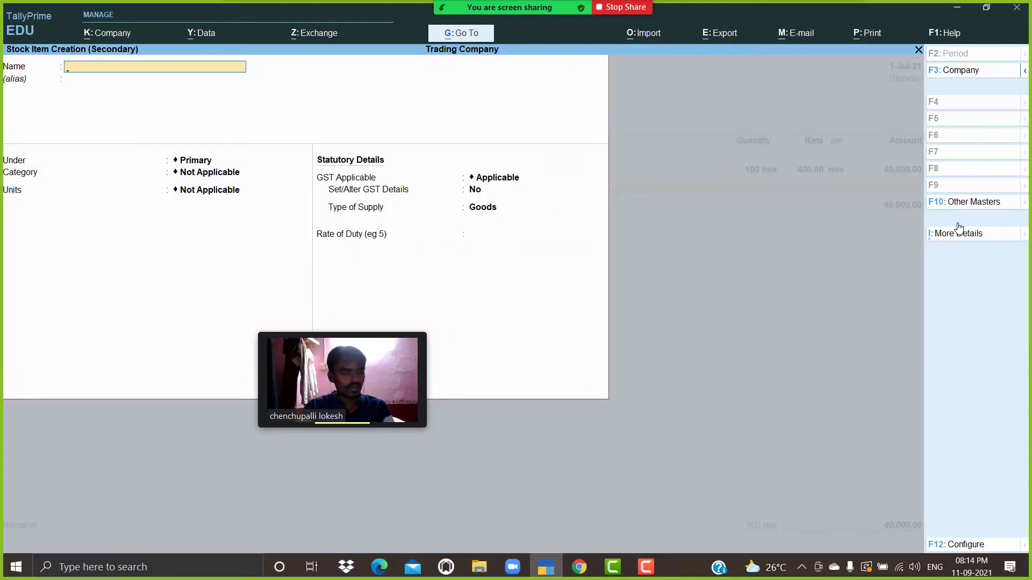
text(Open Well)
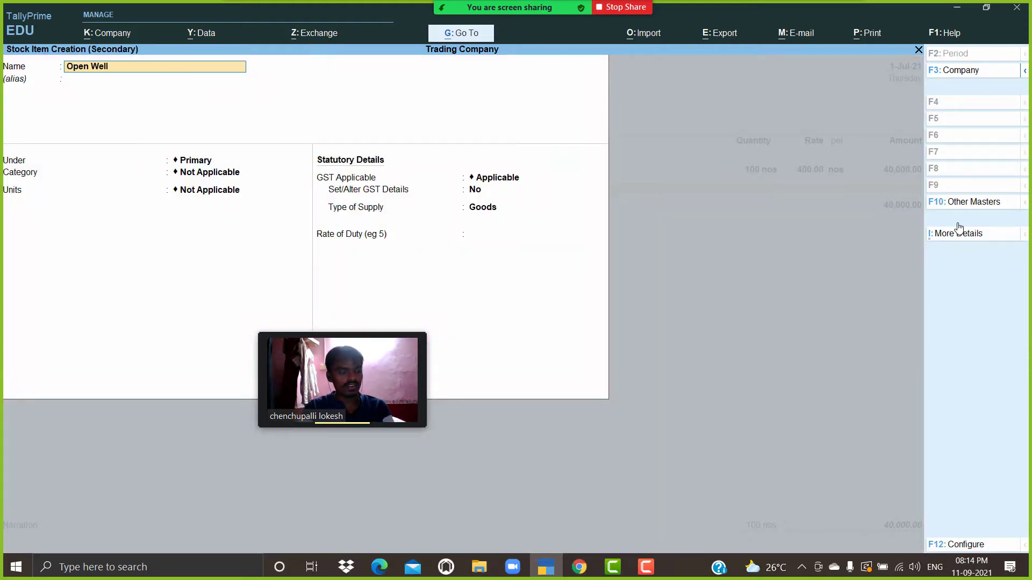
text( Pu)
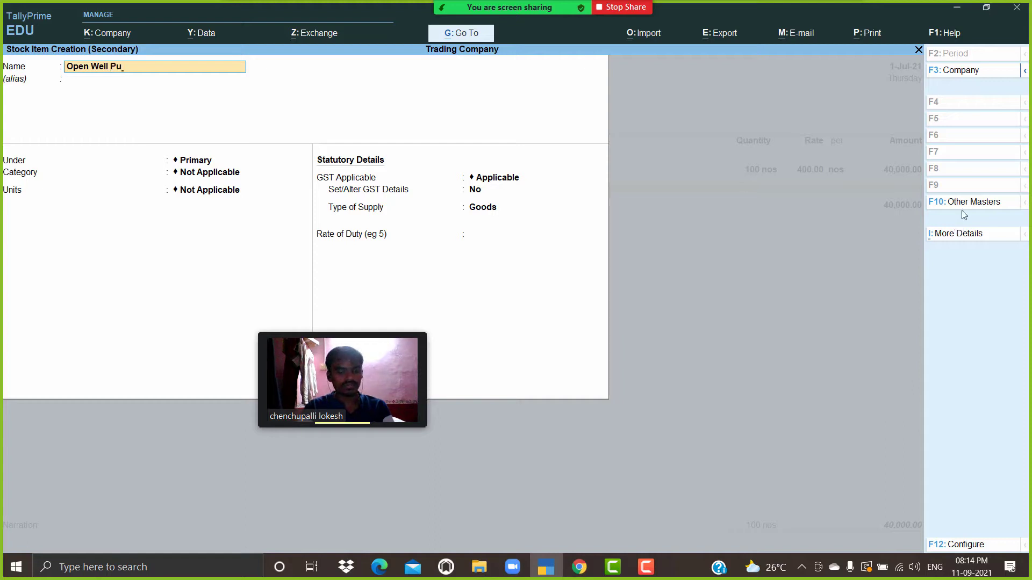
text(mps)
key(Return)
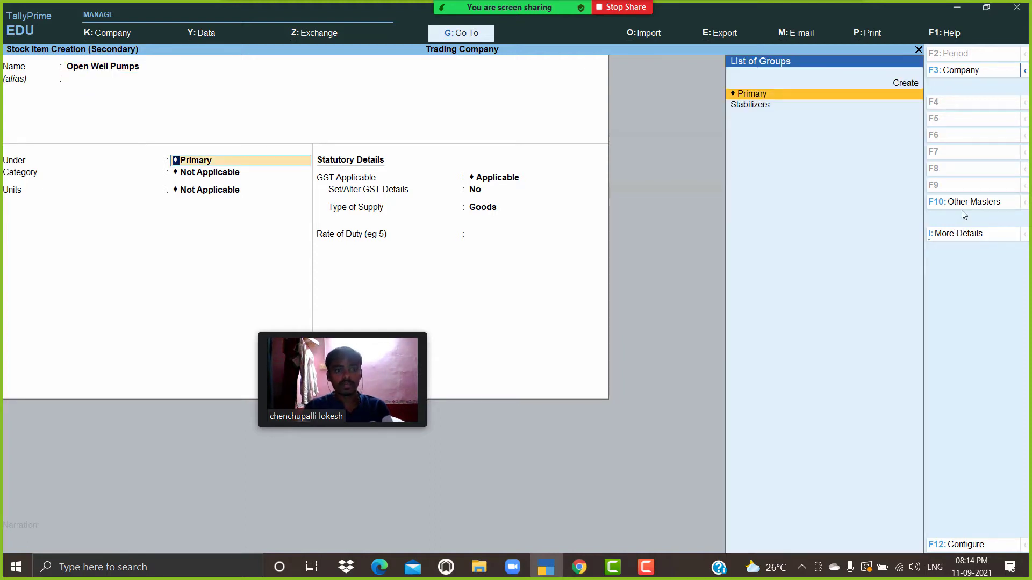
Step: Create a stock group named Pumps under Primary for the new item, leaving quantity addition and GST details at No
key(alt+c)
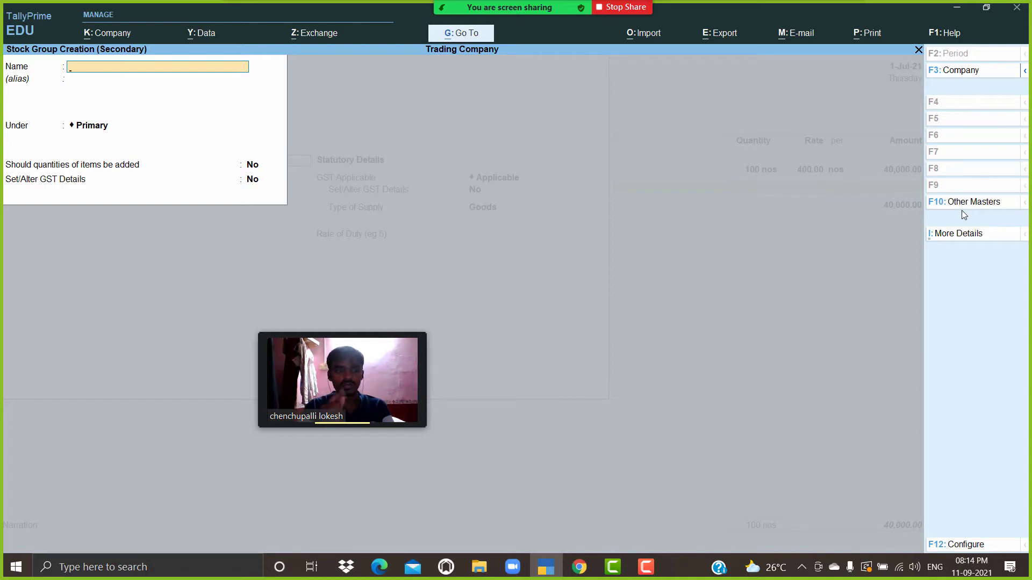
text(Pumps)
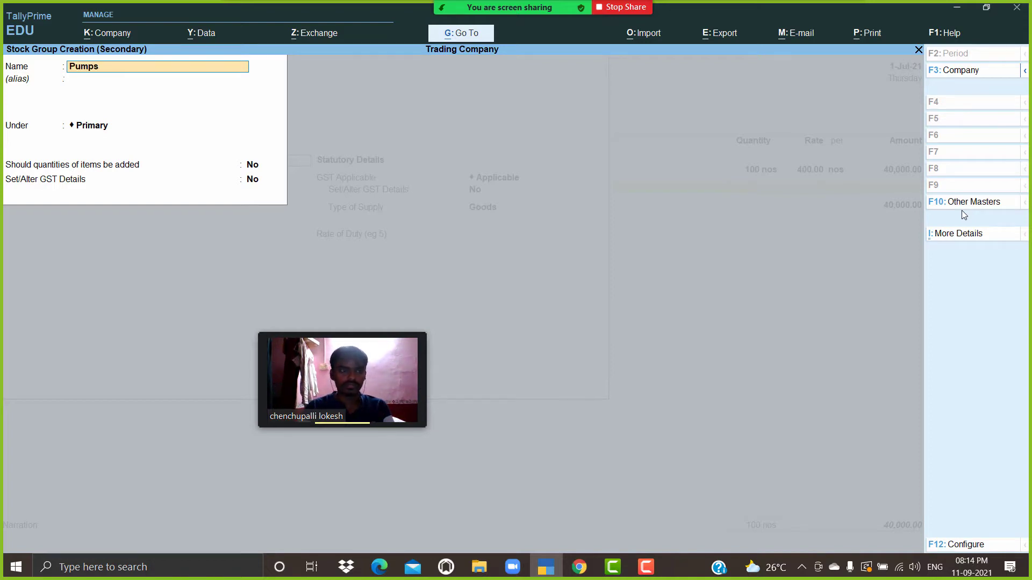
key(Return)
key(Return)
key(Return)
key(Return)
key(Return)
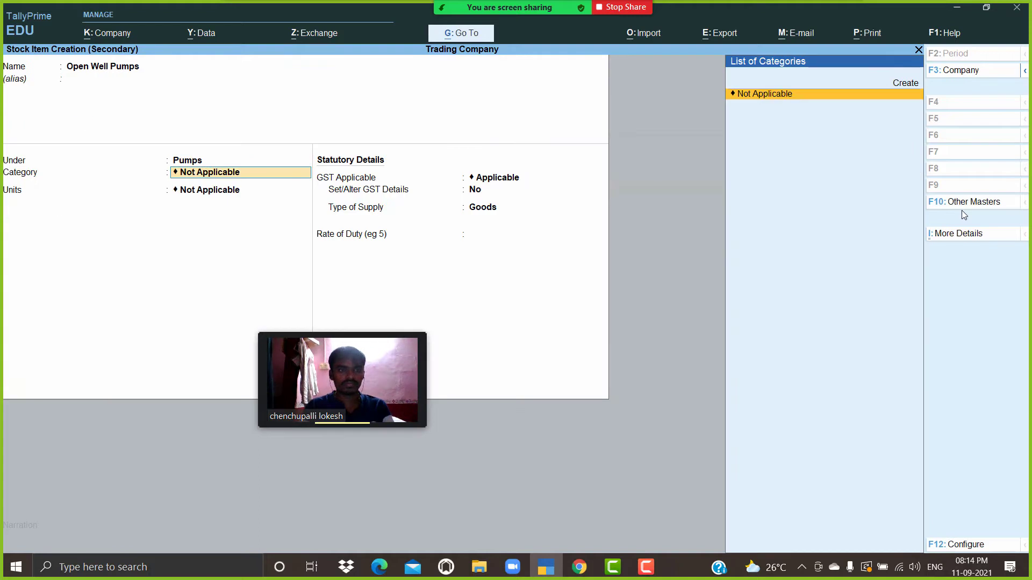
Step: Keep the category of Open Well Pumps Not Applicable, set its unit to nos and turn on Set/Alter GST Details
key(Return)
key(Down)
key(Return)
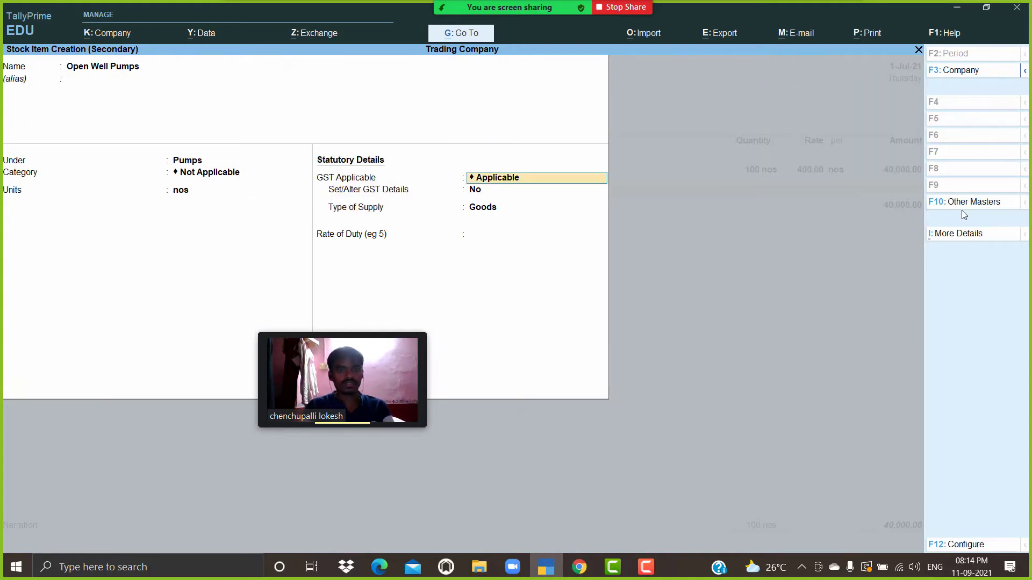
key(Return)
key(y)
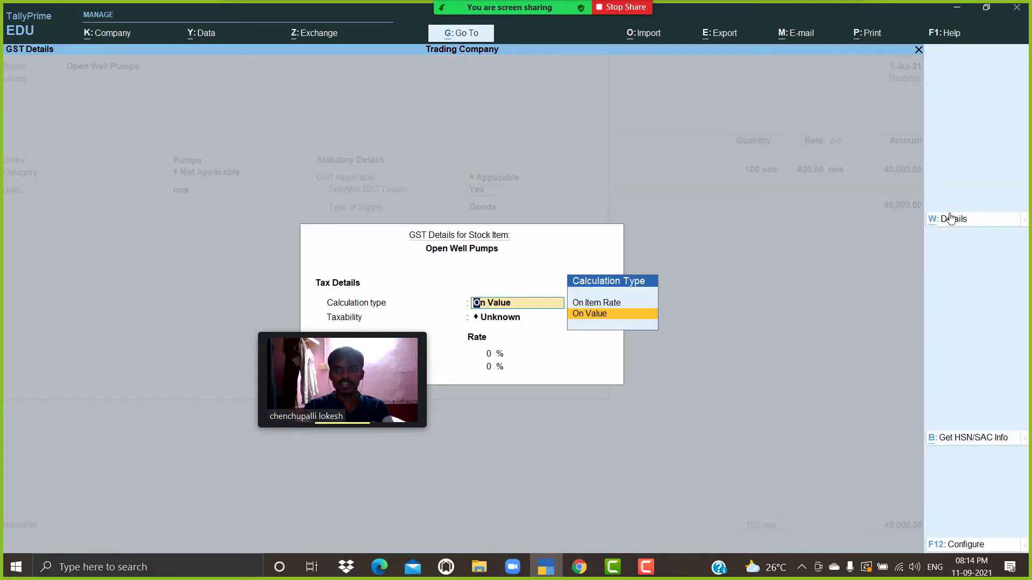
Step: Add a tax rate history entry for Open Well Pumps from 1-Apr-21 with HSN/SAC 987456, calculated On Value and Taxable
click(956, 221)
text(1-4)
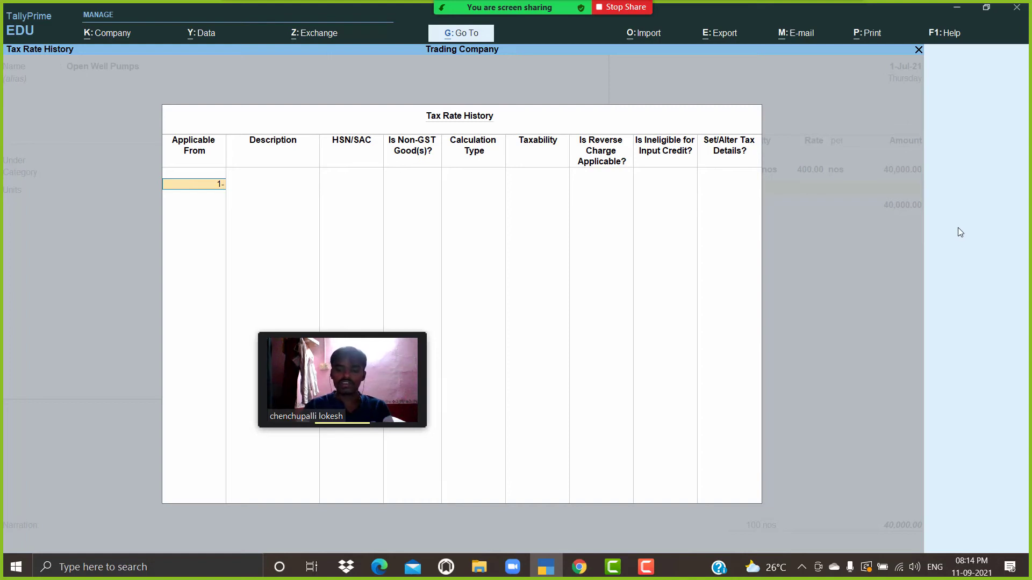
key(Return)
key(Return)
text(9)
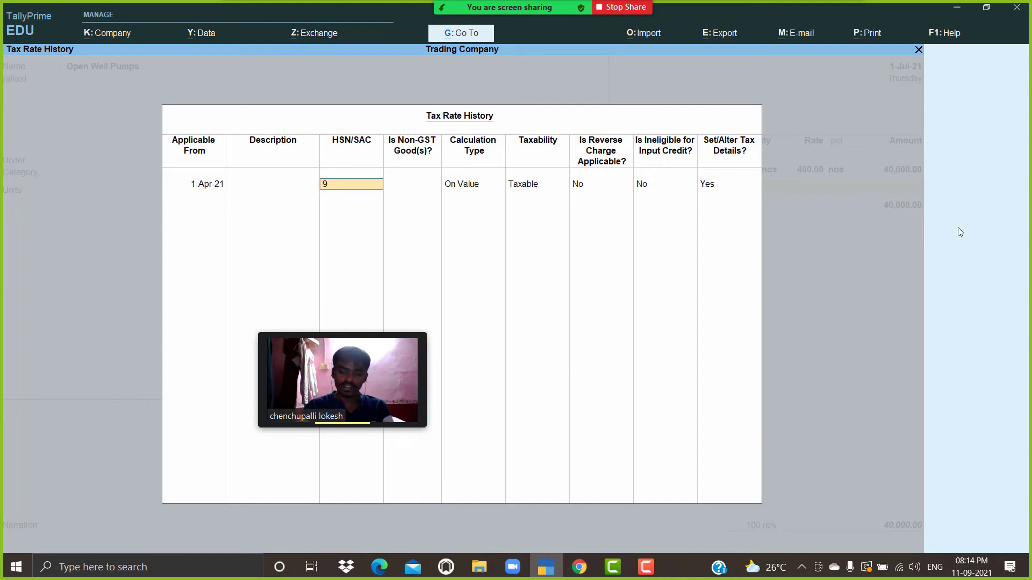
text(874)
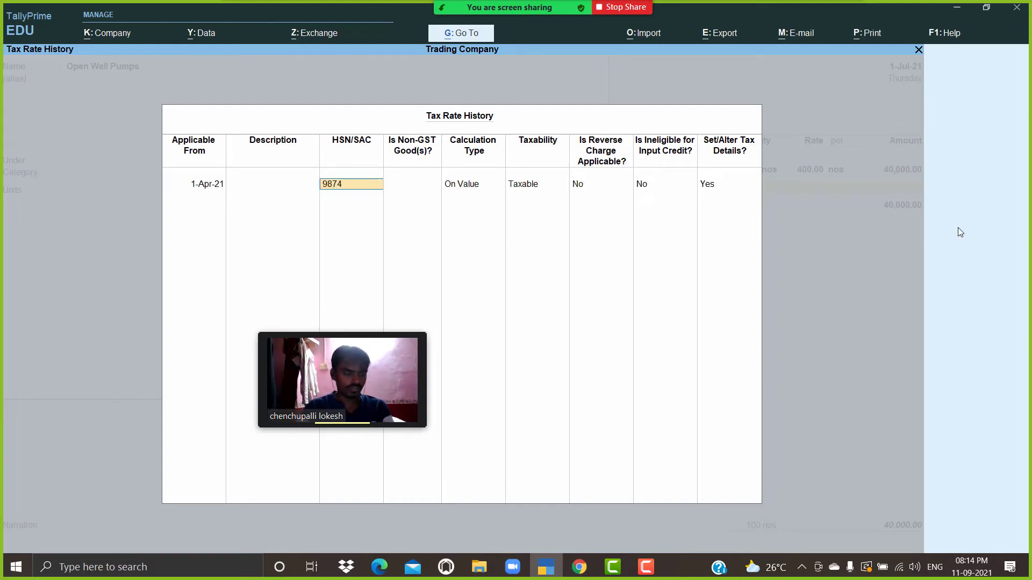
text(56)
key(Return)
key(Return)
key(Return)
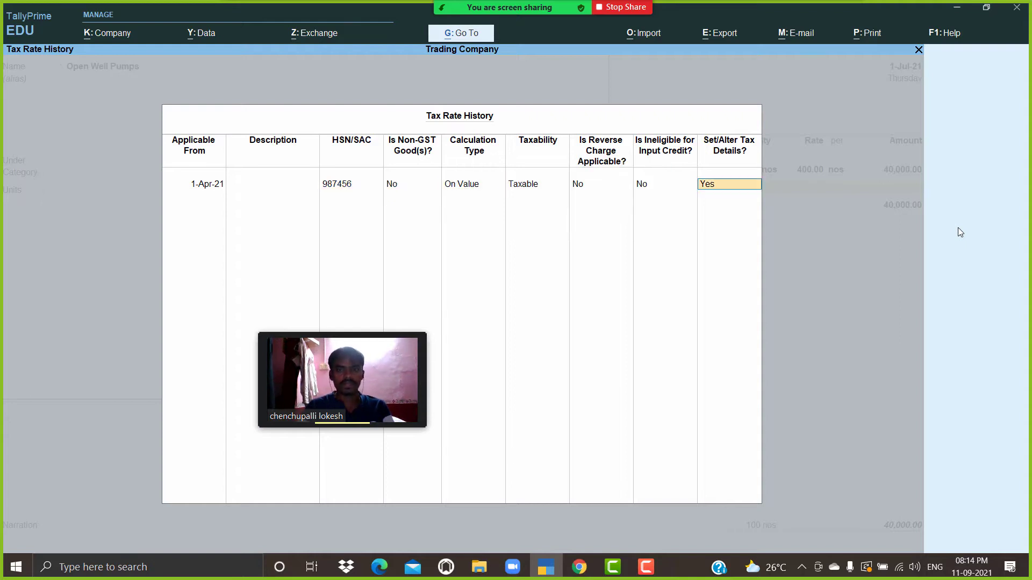
key(Return)
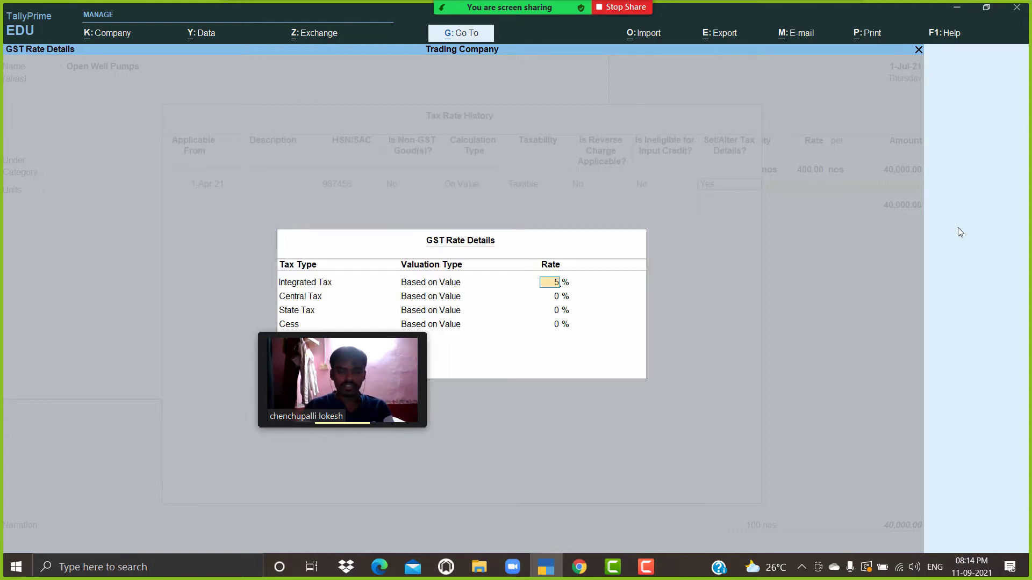
Step: Set the Integrated Tax rate to 5% and save the Open Well Pumps stock item
text(5)
key(Return)
key(Return)
key(Return)
key(Return)
key(Return)
key(Return)
key(Return)
key(Return)
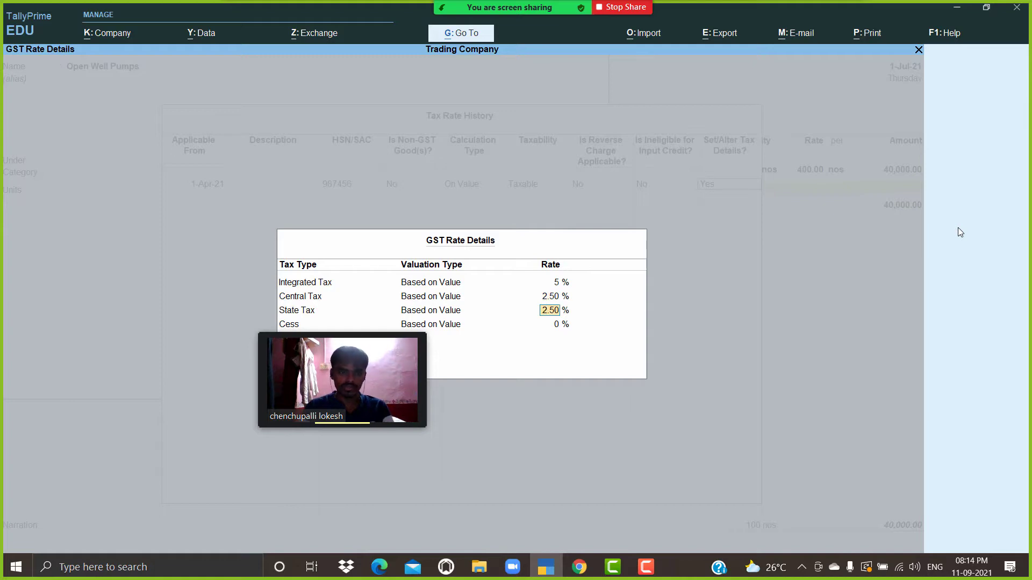
key(Return)
key(Return)
key(Return)
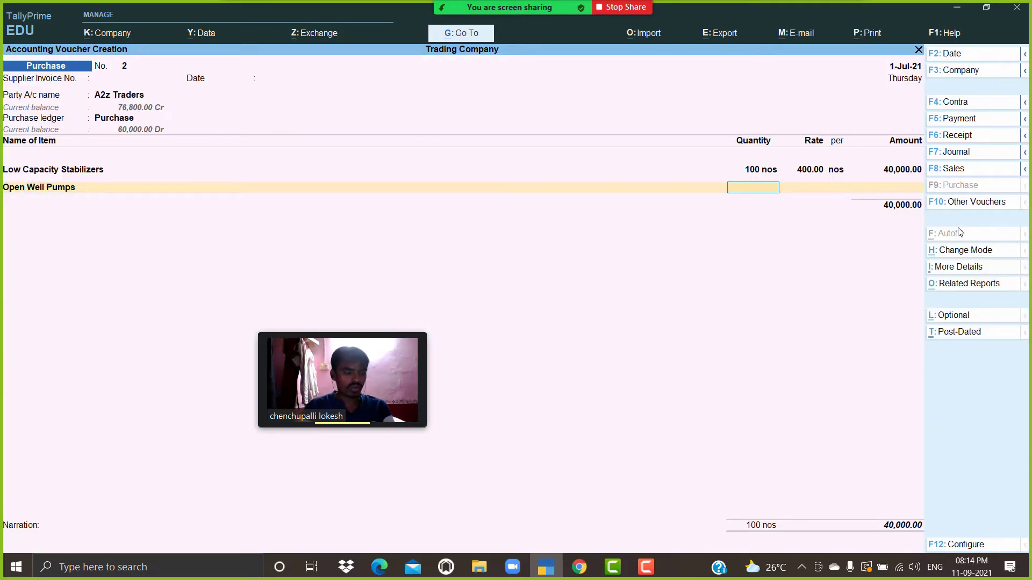
Step: Enter 50 nos of Open Well Pumps at a rate of 1,500 in the purchase voucher
text(50)
key(Return)
text(1,500)
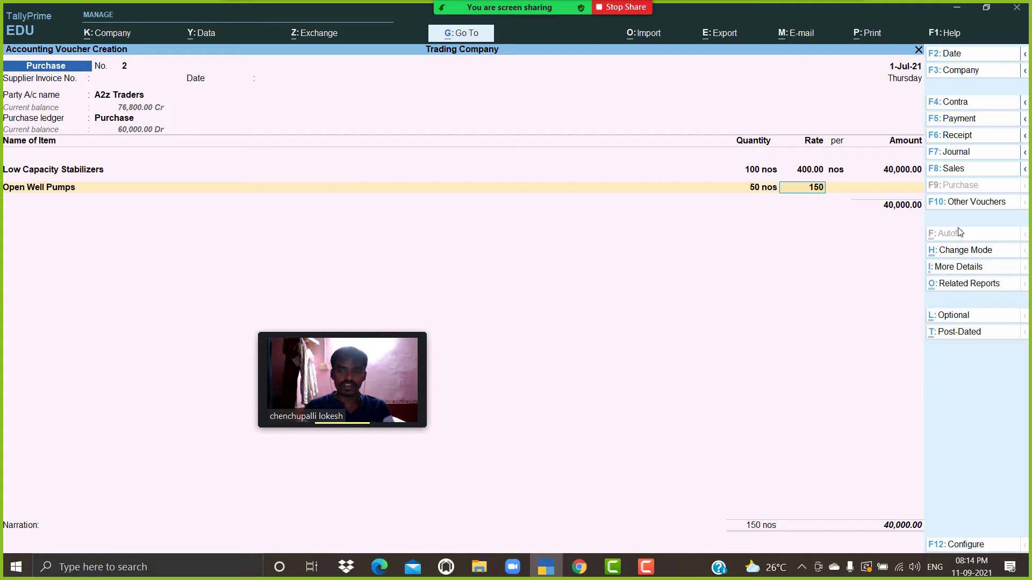
key(Return)
key(Return)
key(Return)
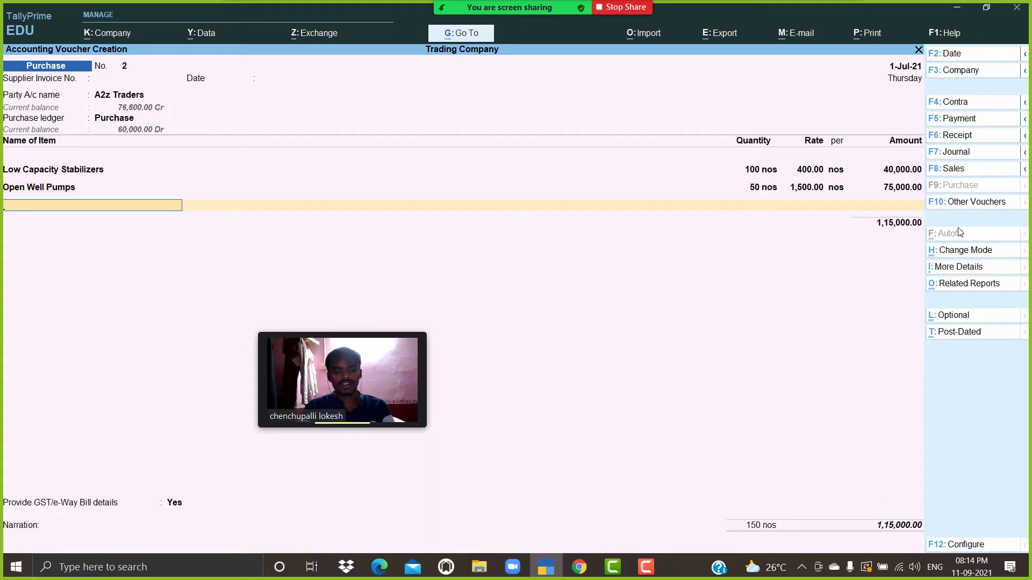
Step: Start a new stock item named Submersible Pumps and place it under the Pumps group
key(alt+c)
text(Su)
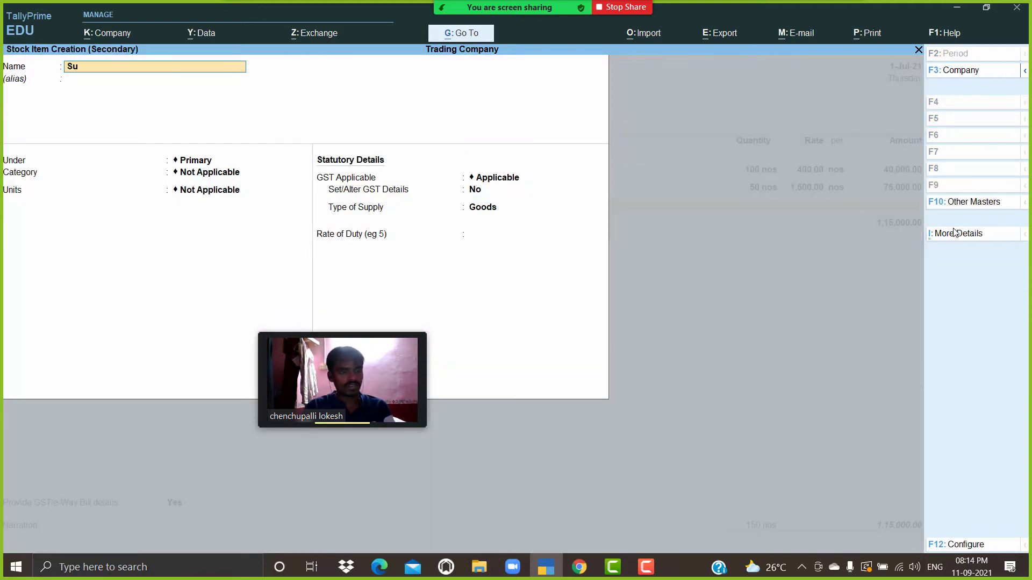
text(bmer)
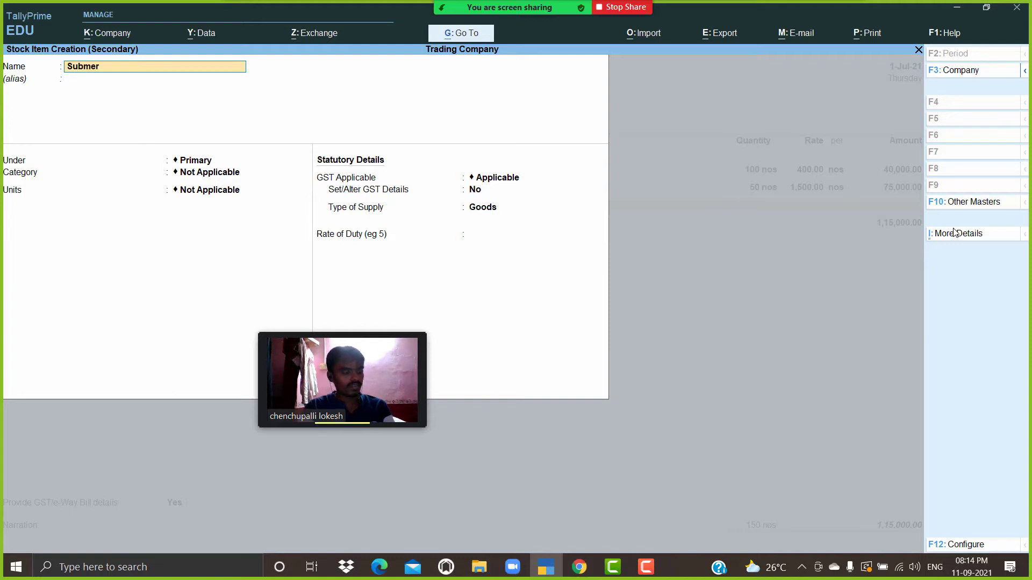
text(sib)
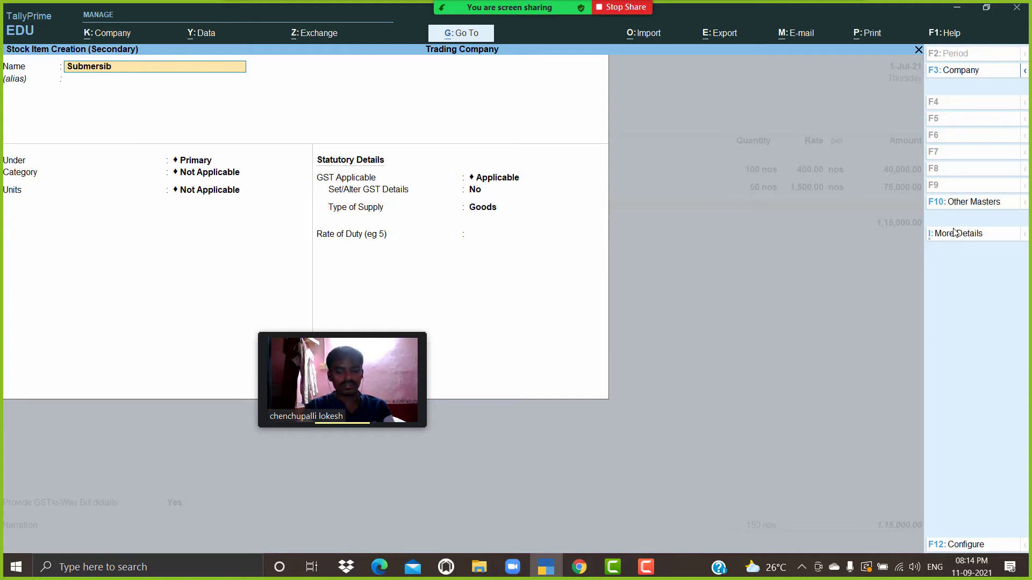
text(le Pumps)
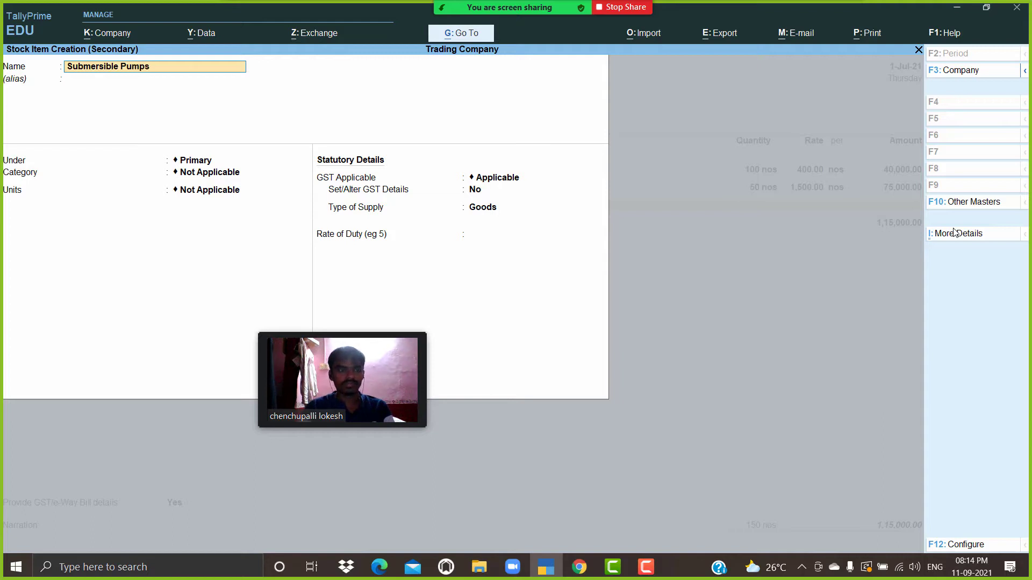
key(Return)
key(Down)
key(Return)
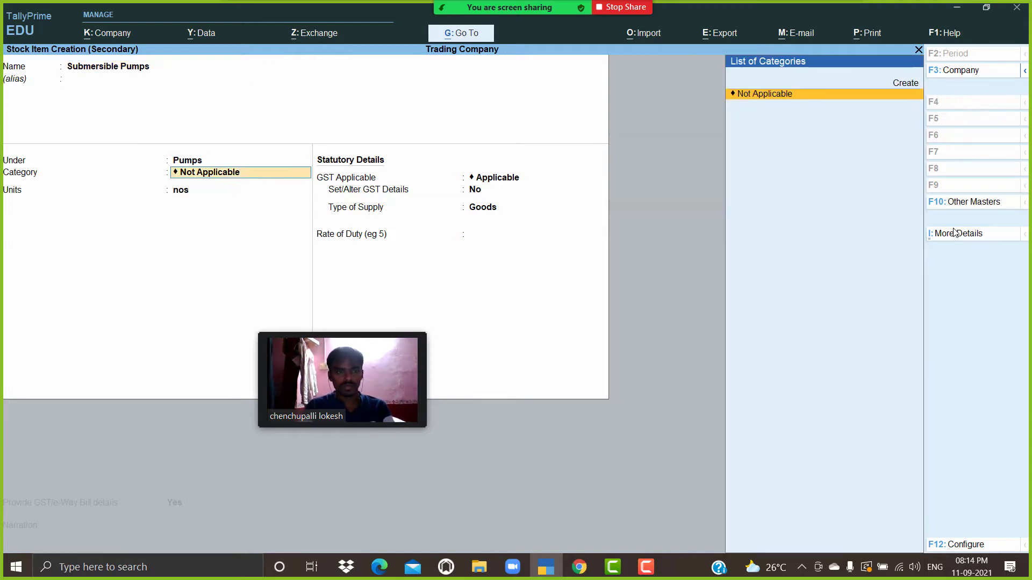
Step: Keep the category of Submersible Pumps Not Applicable, turn on Set/Alter GST Details and open its tax rate history
key(Return)
key(Return)
key(y)
key(Return)
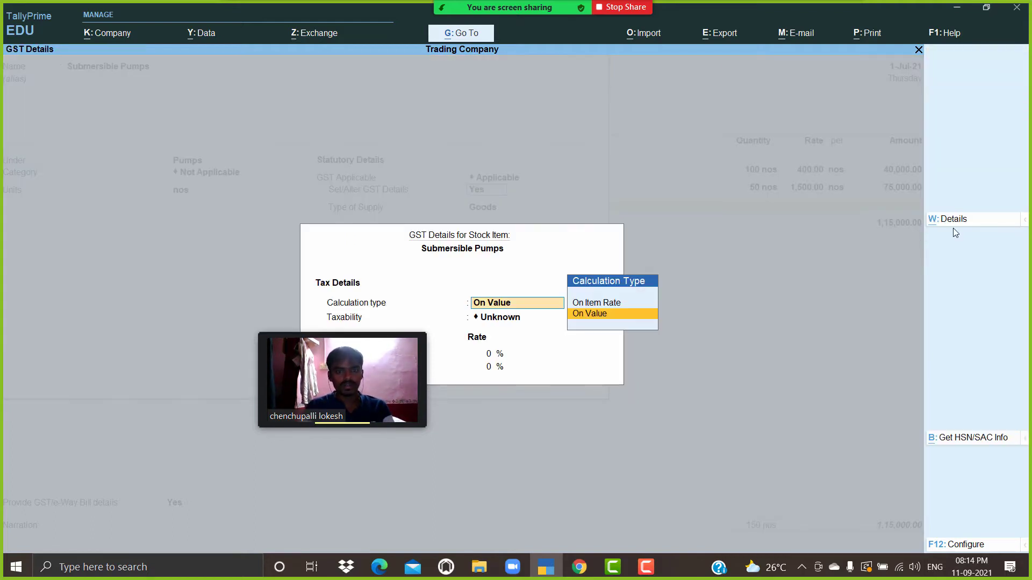
click(960, 224)
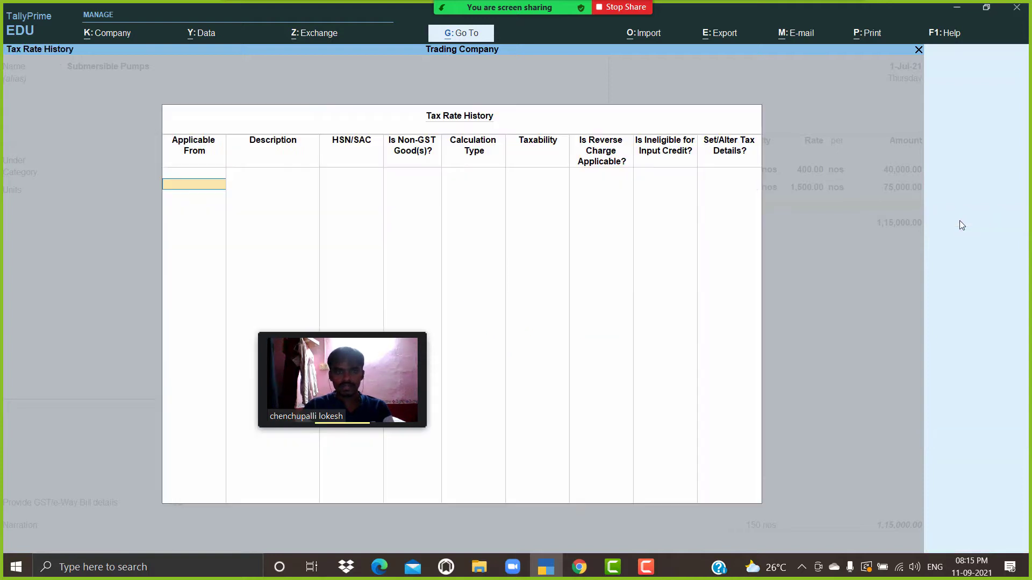
Step: Add a taxable GST entry for Submersible Pumps applicable from 1-Apr-21 with HSN/SAC 326589 and open its rate details
text(1-4)
key(Return)
key(Return)
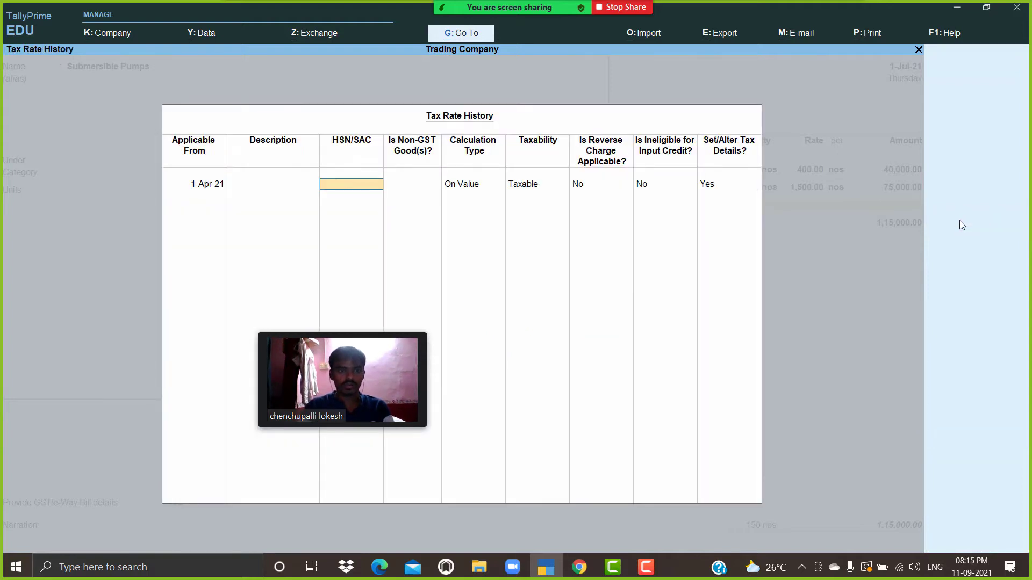
text(32)
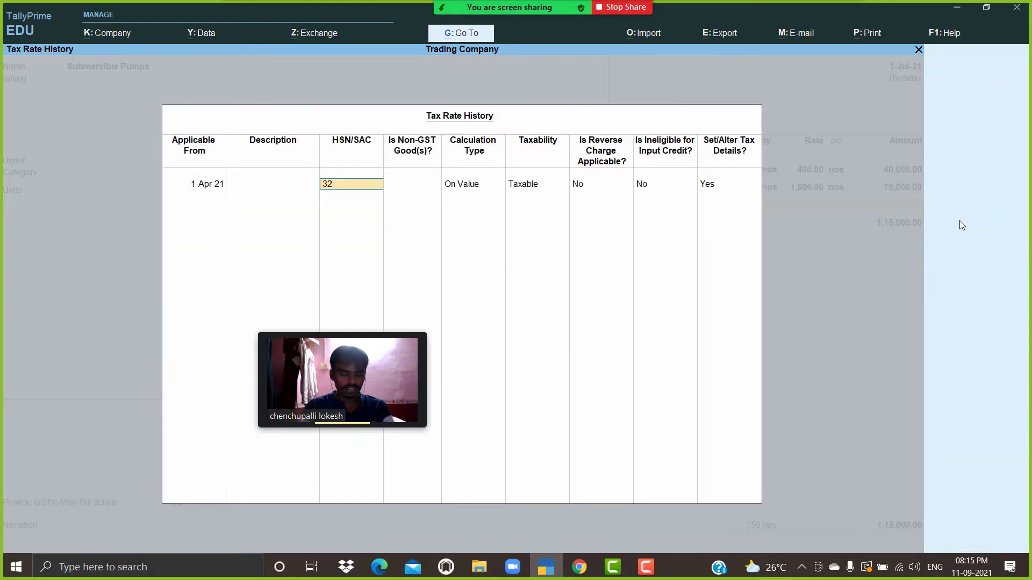
text(65)
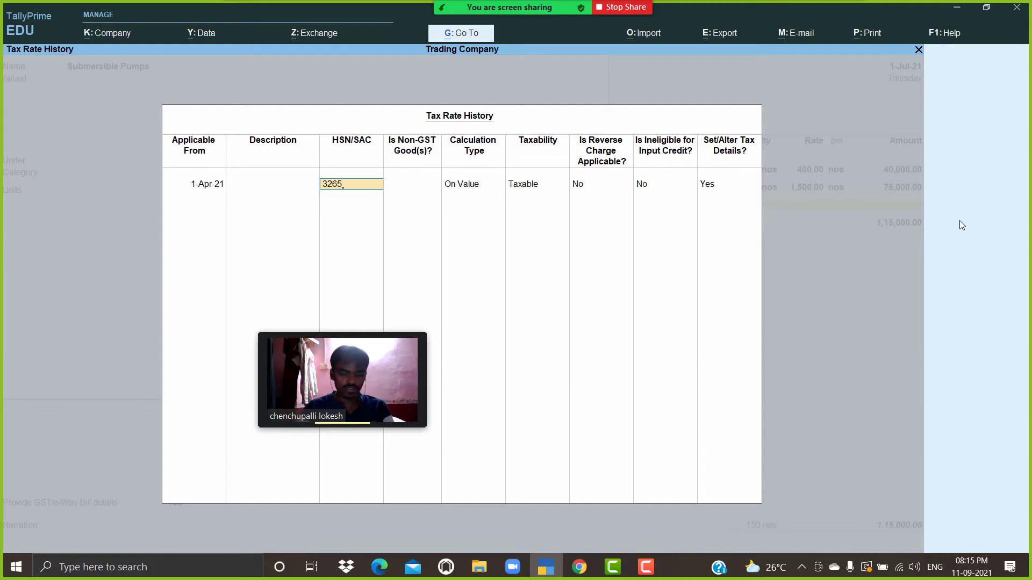
text(89)
key(Return)
key(Return)
key(Return)
key(Return)
key(Return)
key(Return)
key(Return)
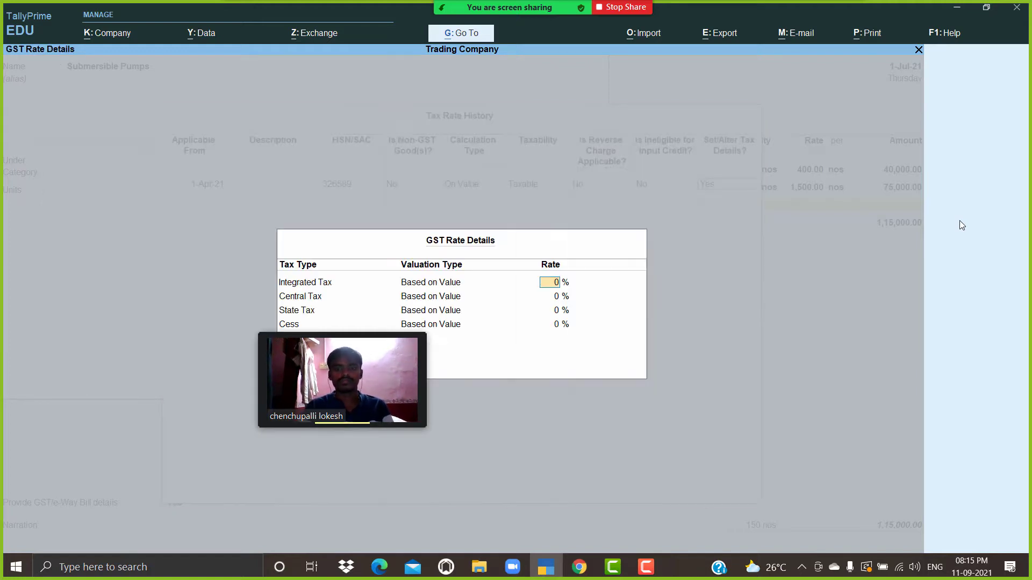
Step: Set the Integrated Tax rate to 5% and save the Submersible Pumps stock item
text(5)
key(Return)
key(Return)
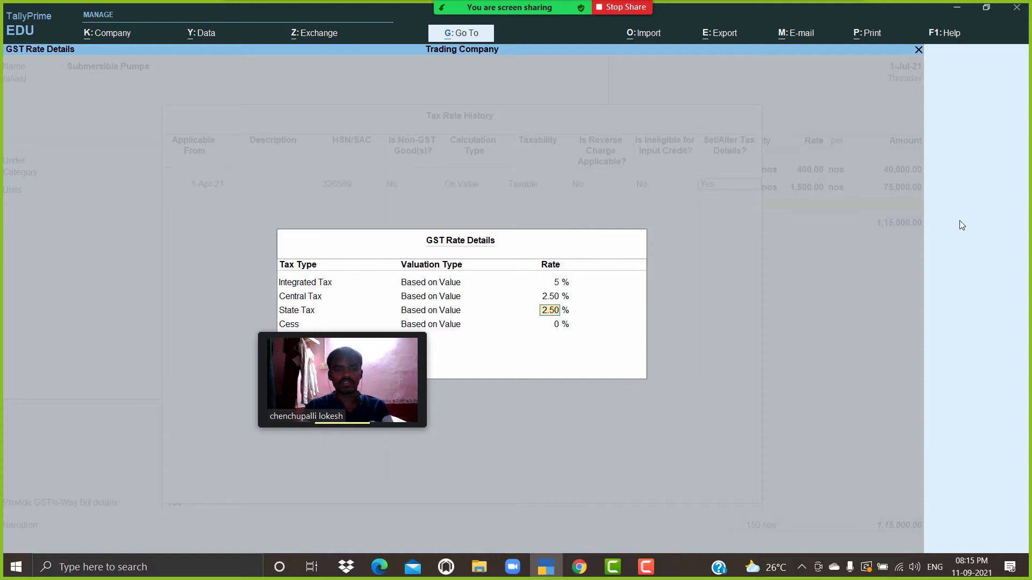
key(Return)
key(Return)
key(Return)
key(Return)
key(Return)
key(Return)
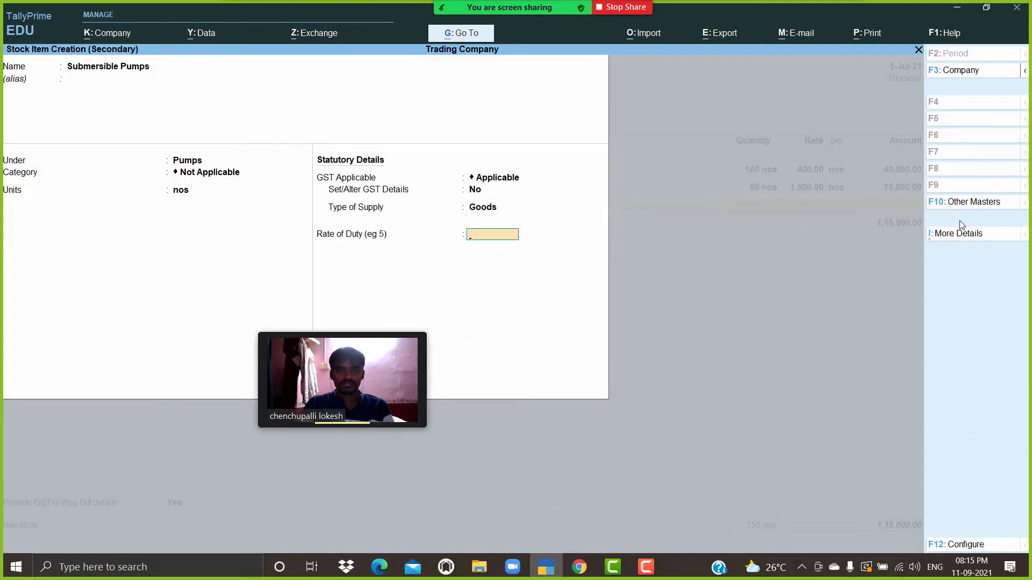
key(Return)
key(Return)
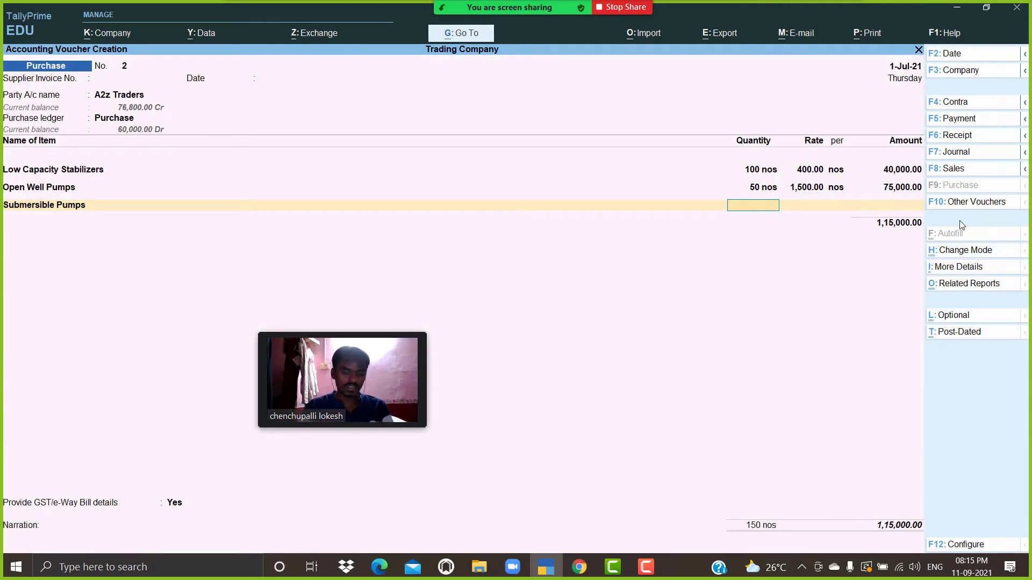
Step: Enter 100 nos of Submersible Pumps at a rate of 2,000 in the purchase voucher
text(100)
key(Return)
text(2000)
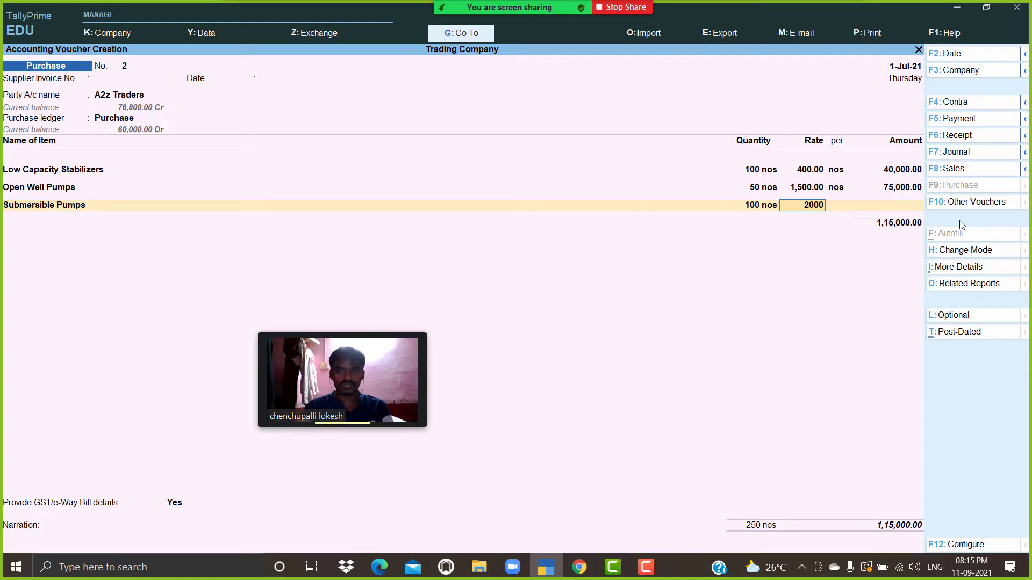
key(Return)
key(Return)
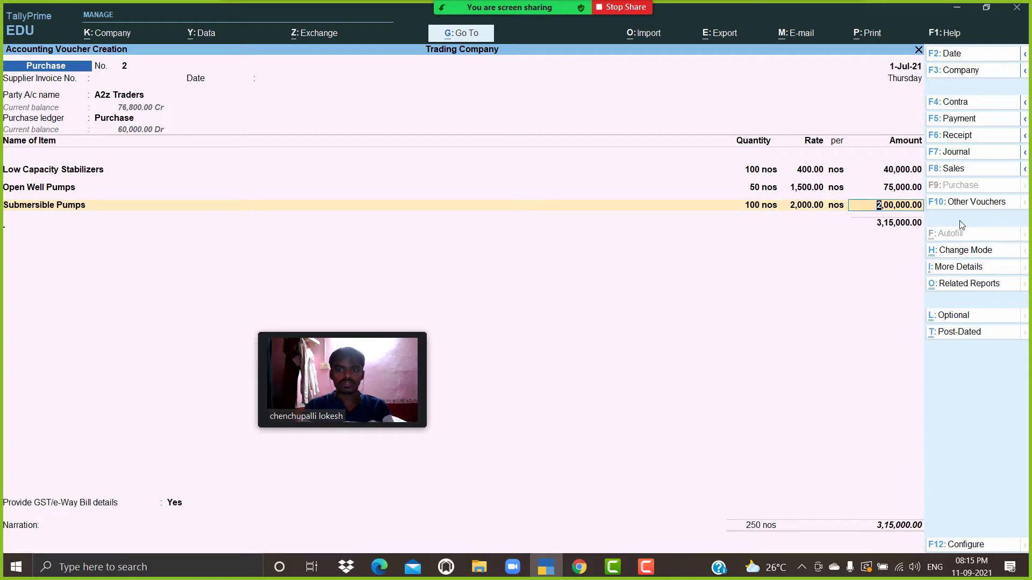
key(Return)
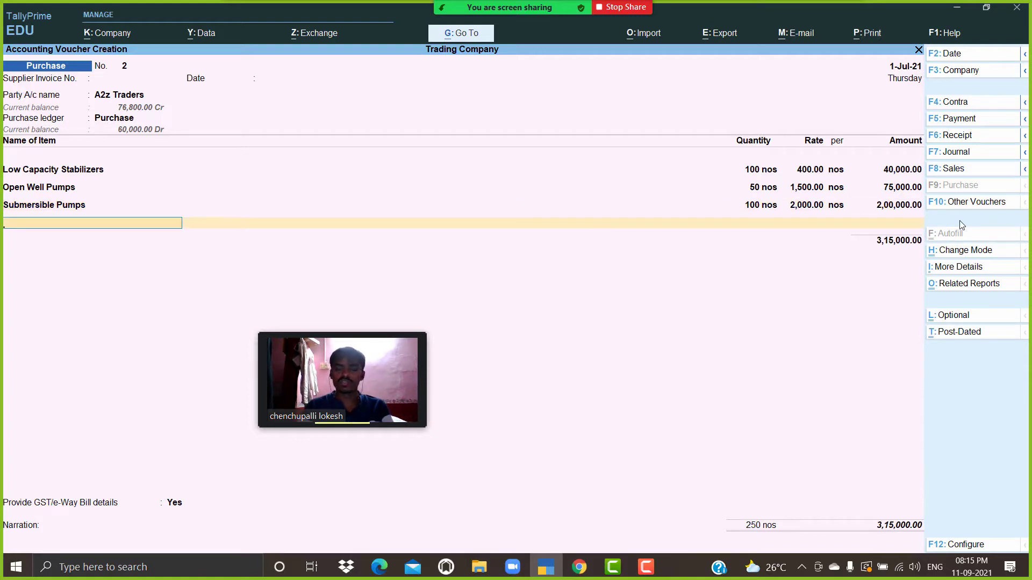
Step: End the item list, add the CGST and SGST ledgers, and set Provide GST/e-Way Bill details to No
key(Return)
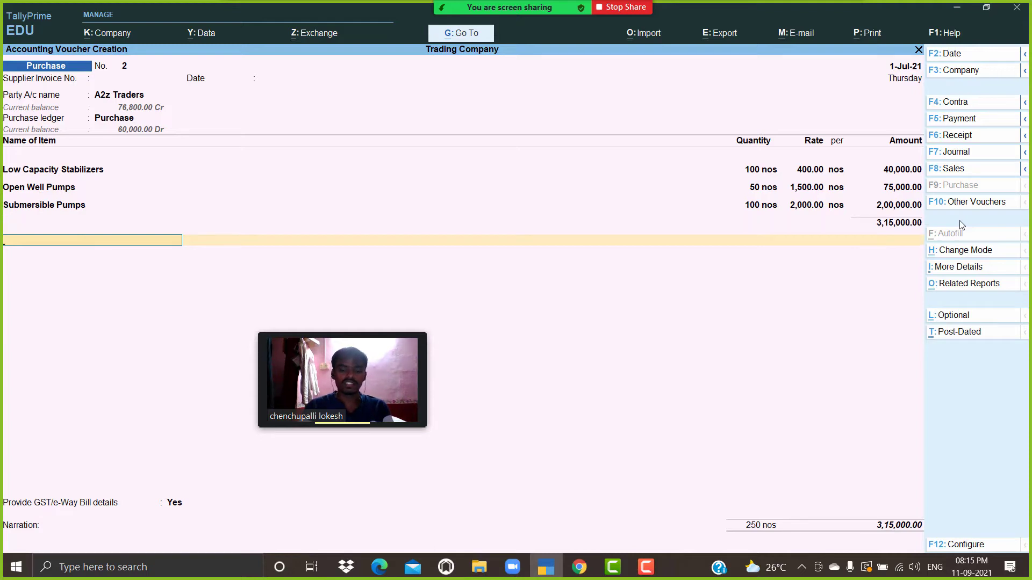
text(Cg)
key(Return)
key(Return)
text(S)
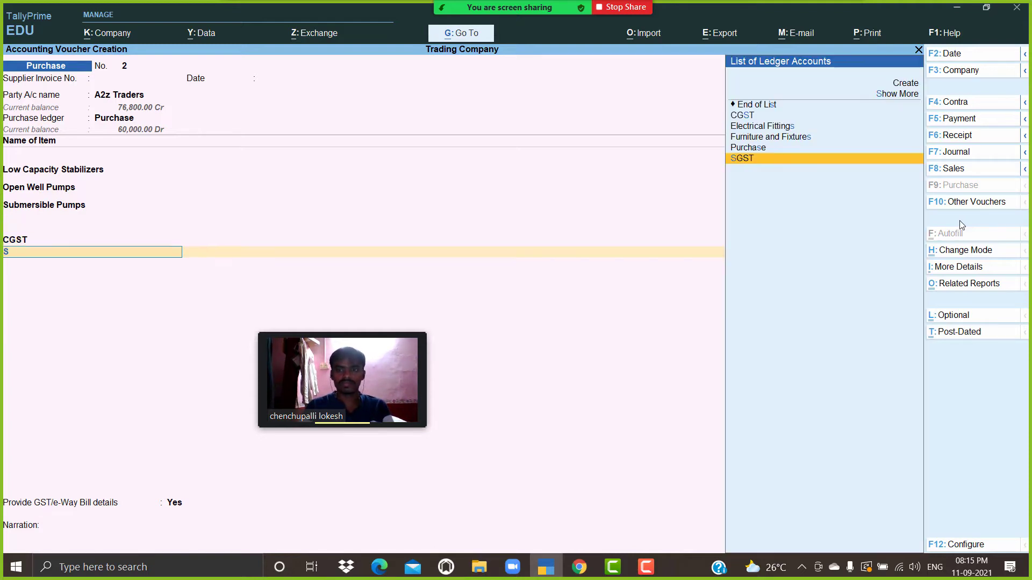
text(G)
key(Return)
key(Return)
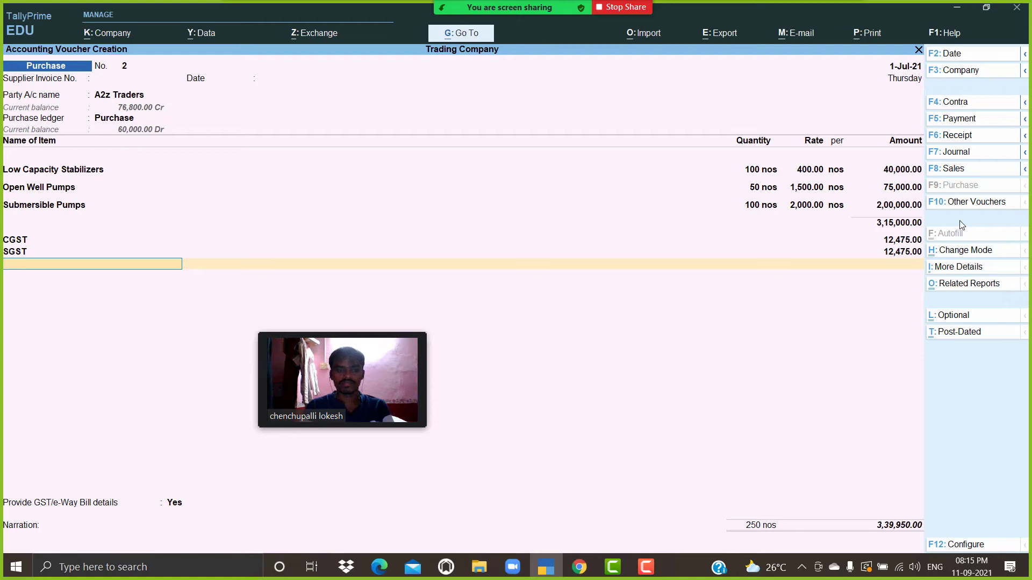
key(Return)
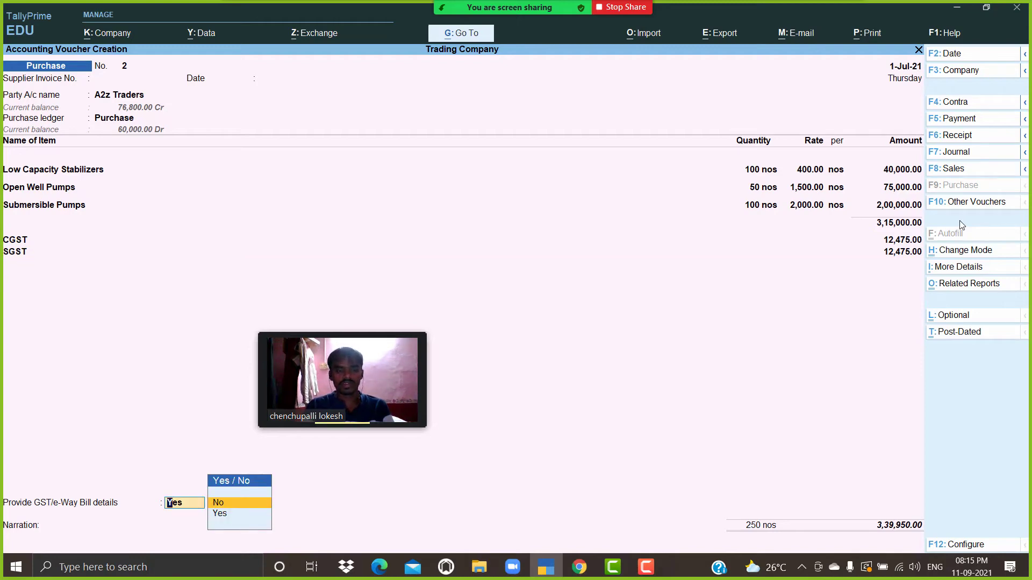
key(Return)
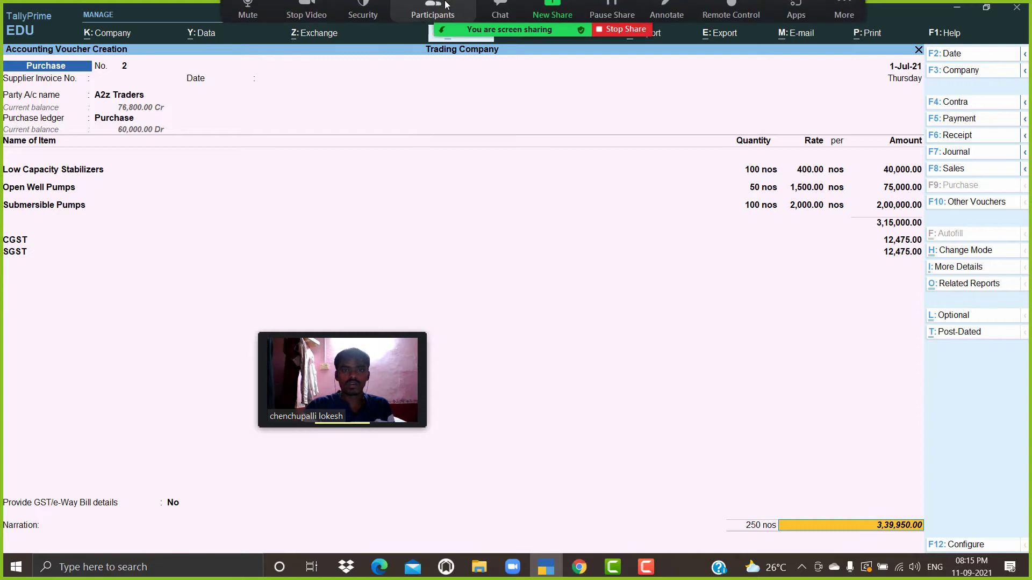
click(438, 20)
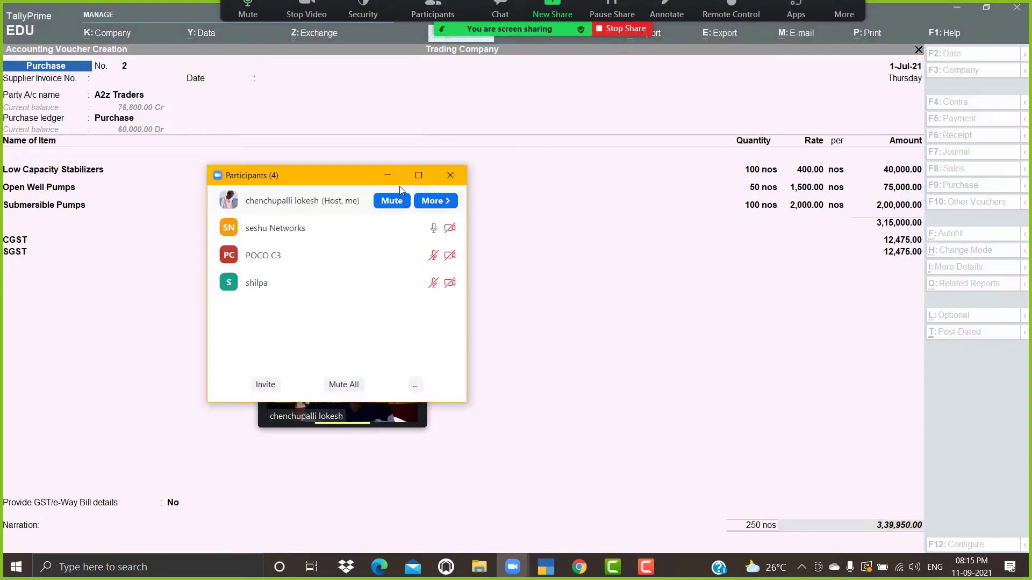
click(388, 177)
click(613, 396)
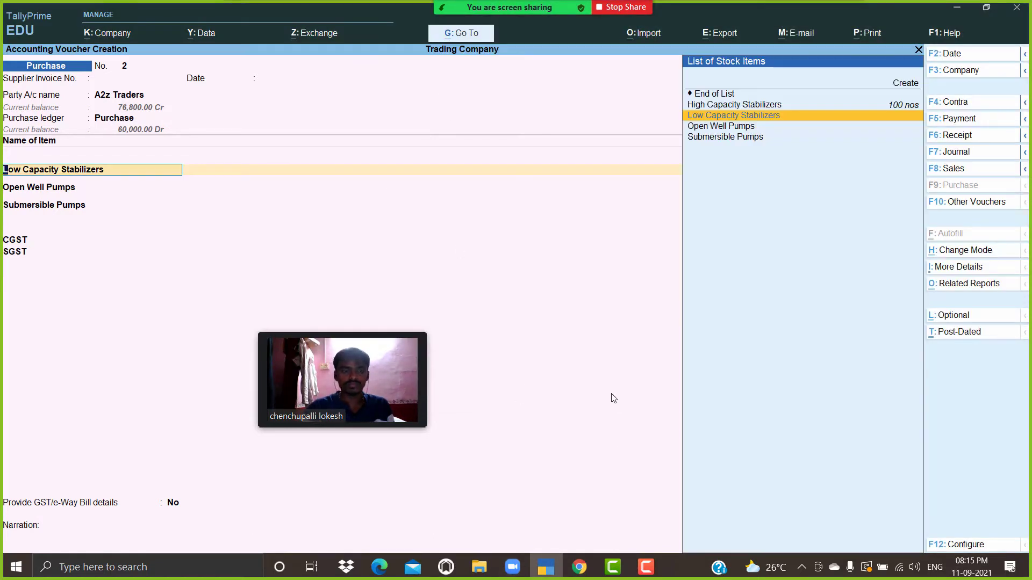
Step: Accept the existing item and tax entries of the A2z Traders purchase voucher and save it
key(Return)
key(Return)
key(Return)
key(Return)
key(Return)
key(Return)
key(Return)
key(Return)
key(Return)
key(Return)
key(Return)
key(Return)
key(Return)
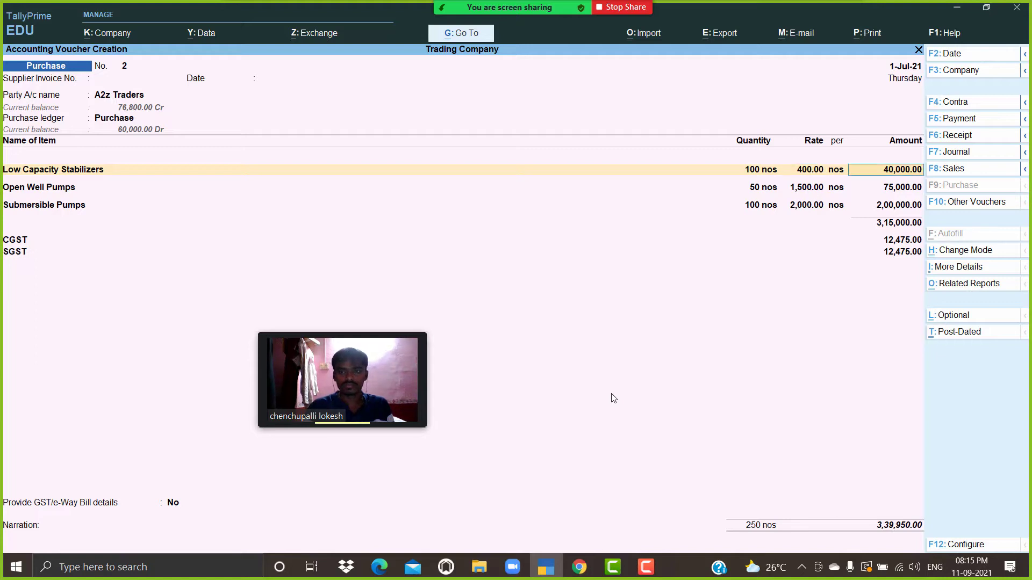
key(Return)
key(Return)
key(Return)
key(Return)
key(Return)
key(Return)
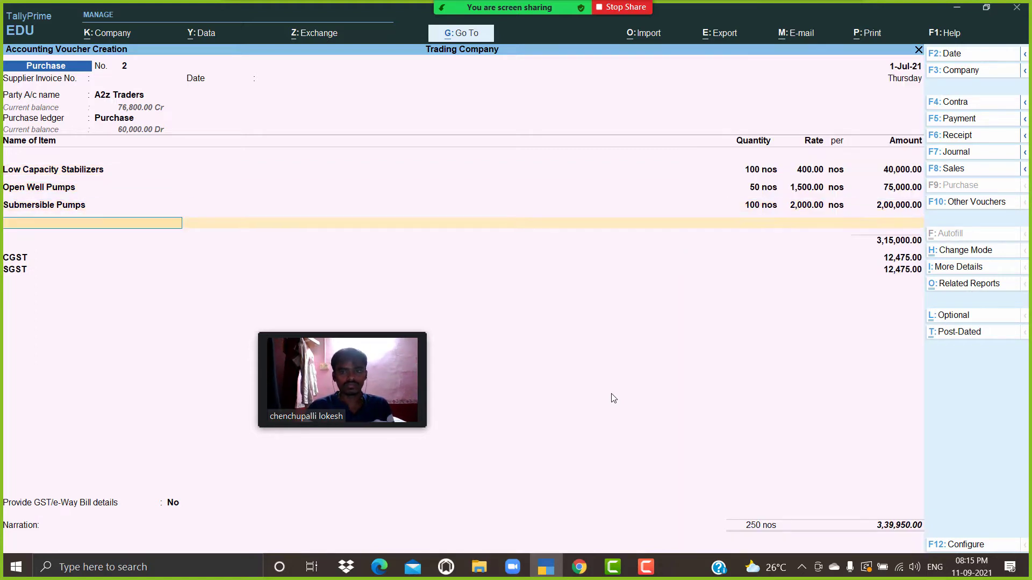
key(Return)
key(Return)
key(Return)
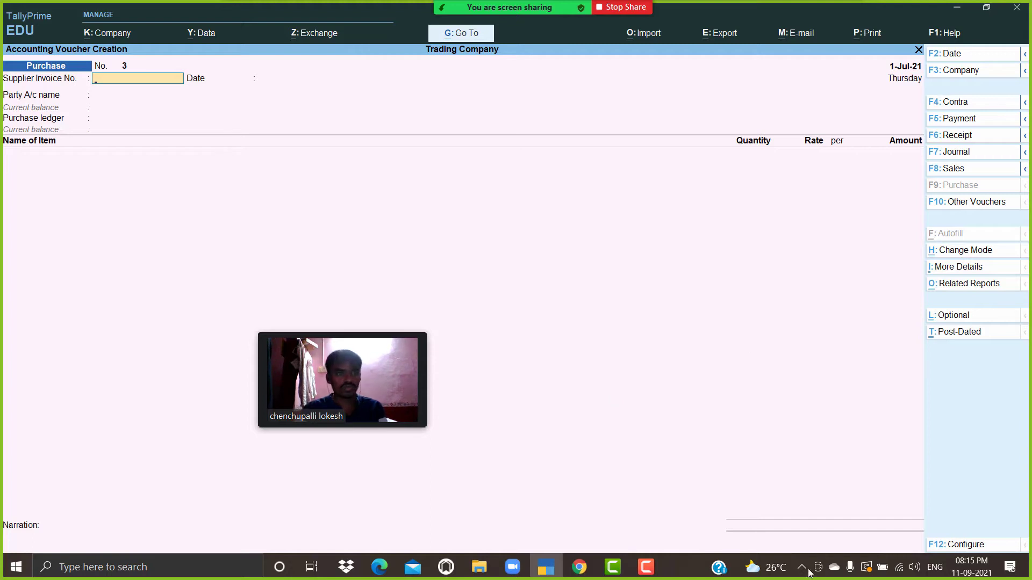
Step: Start a contra voucher and credit Cash with 10,000
click(965, 107)
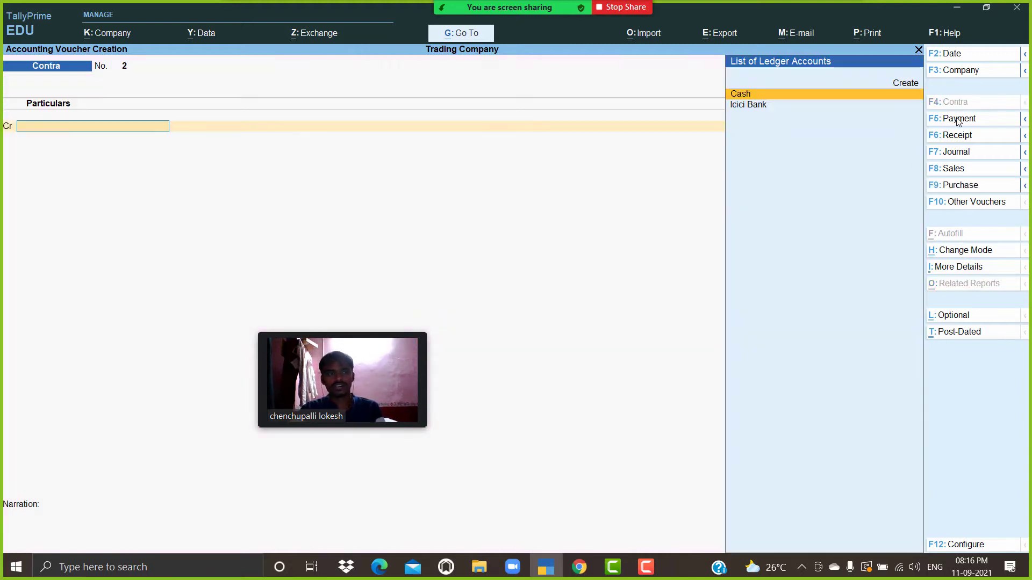
key(Return)
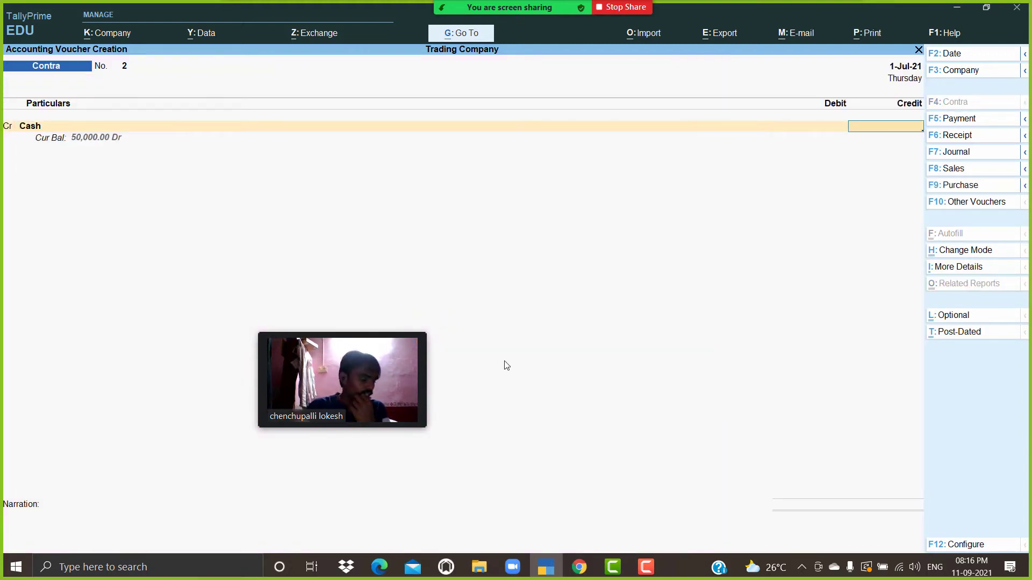
text(10000)
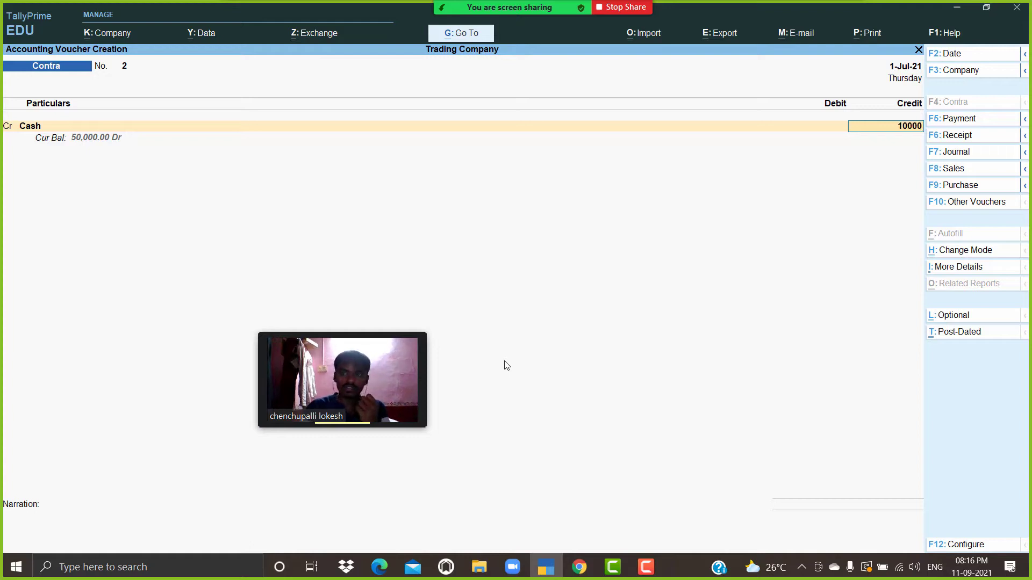
key(Return)
key(Return)
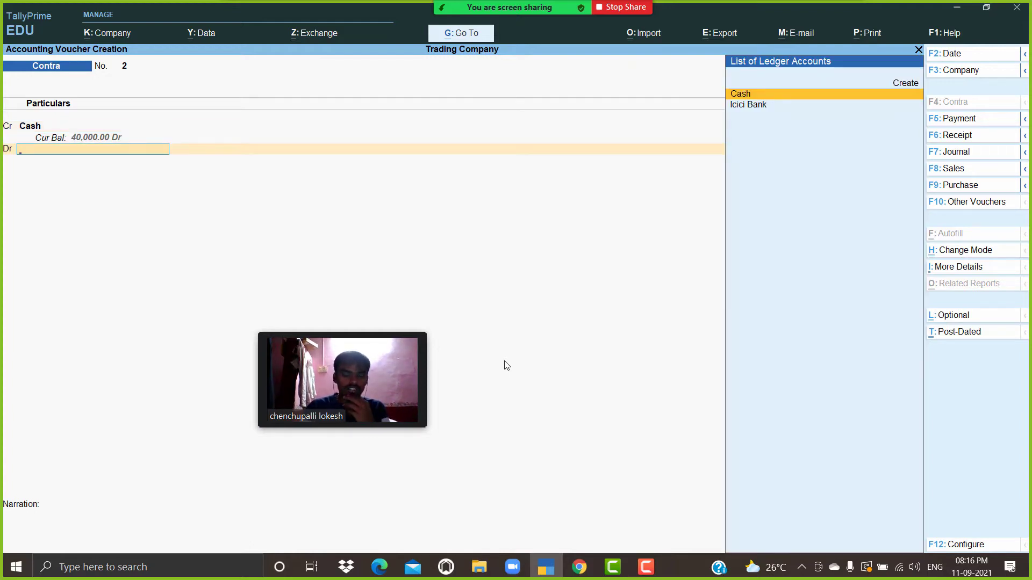
Step: Create a ledger named Petty Cash under Cash-in-Hand for the debit line of the contra voucher
key(alt+c)
text(P)
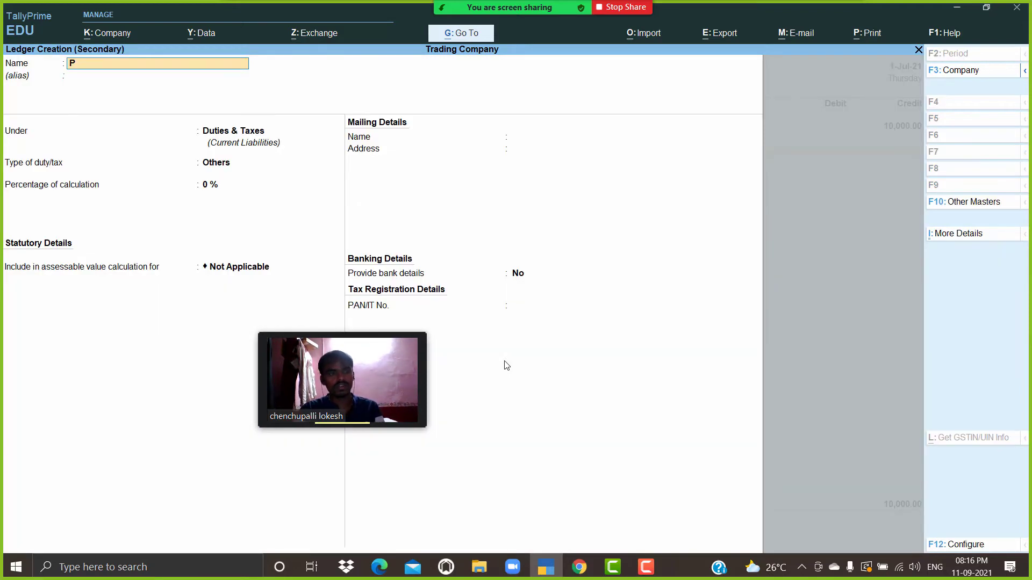
text(etty Cash)
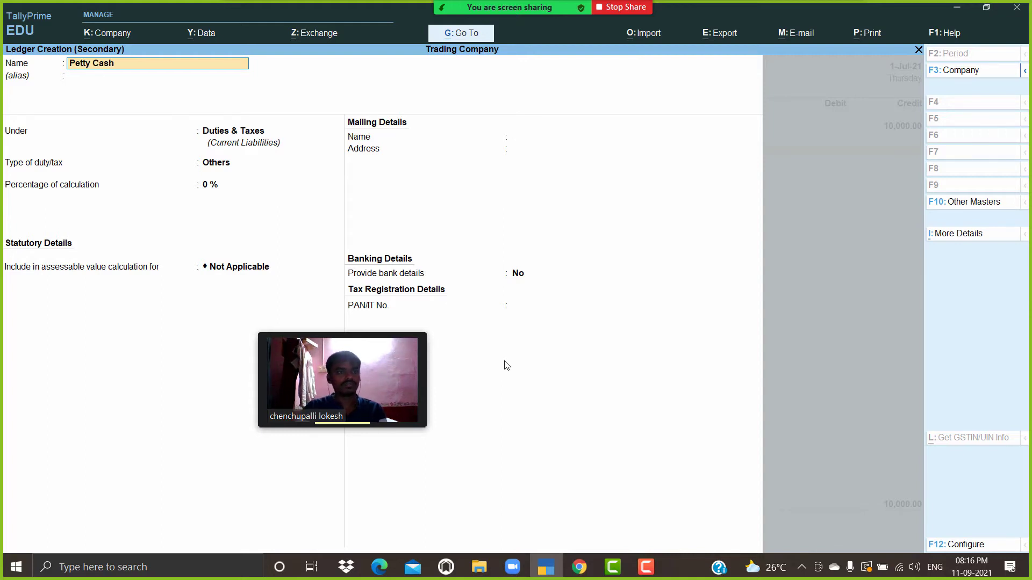
key(Return)
key(Return)
text(Ca)
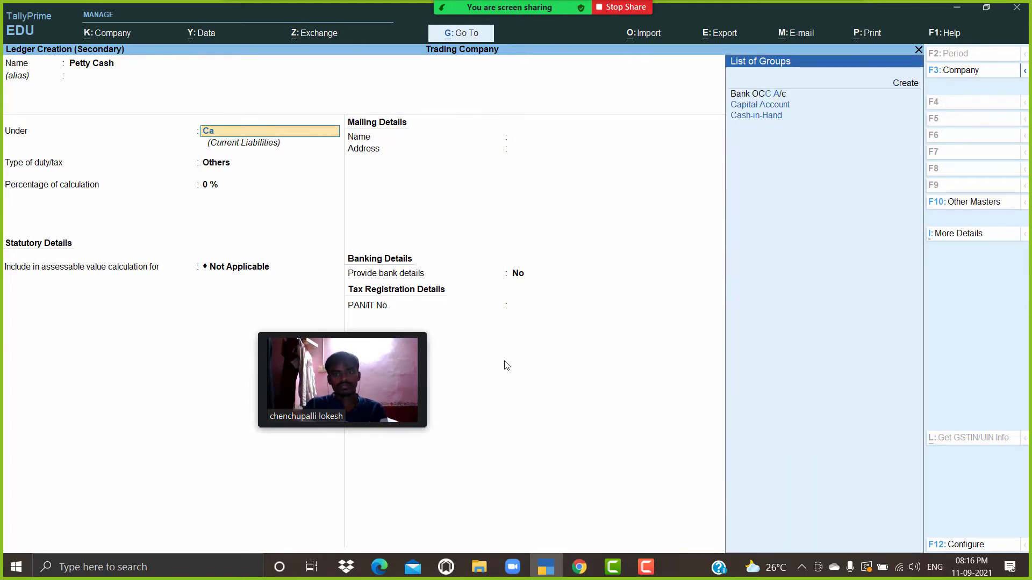
key(Down)
key(Down)
key(Return)
key(Return)
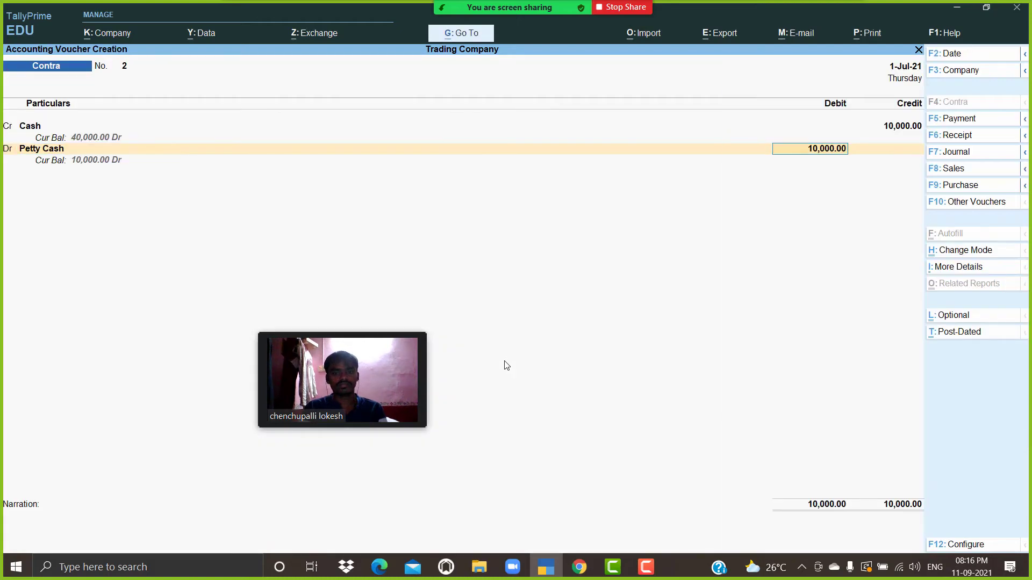
Step: Debit Petty Cash with 10,000 and save the contra voucher without a narration
key(Return)
key(Return)
key(Return)
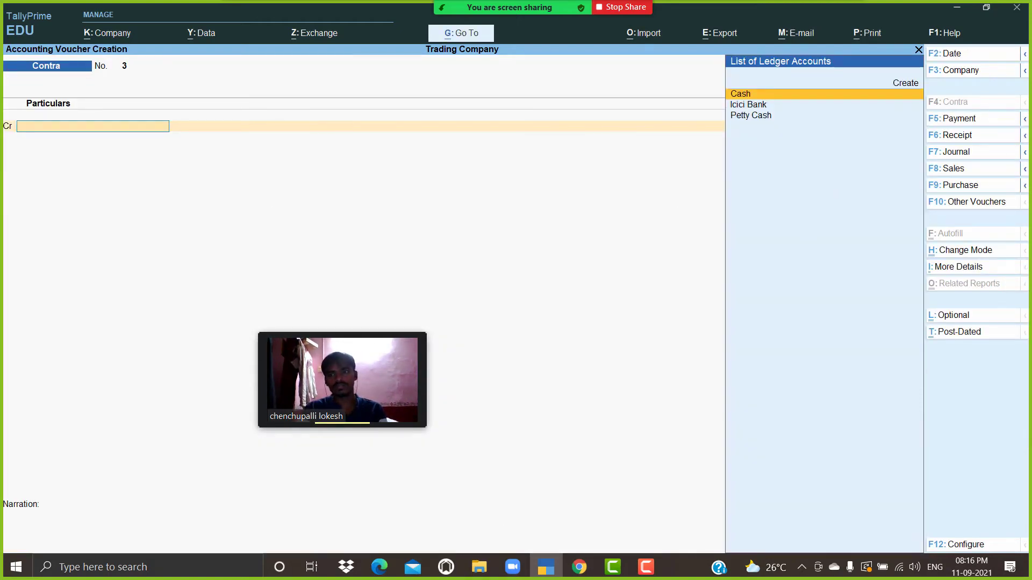
Step: Start a payment voucher and a new ledger named Drawings, placing it under Capital Account
click(977, 120)
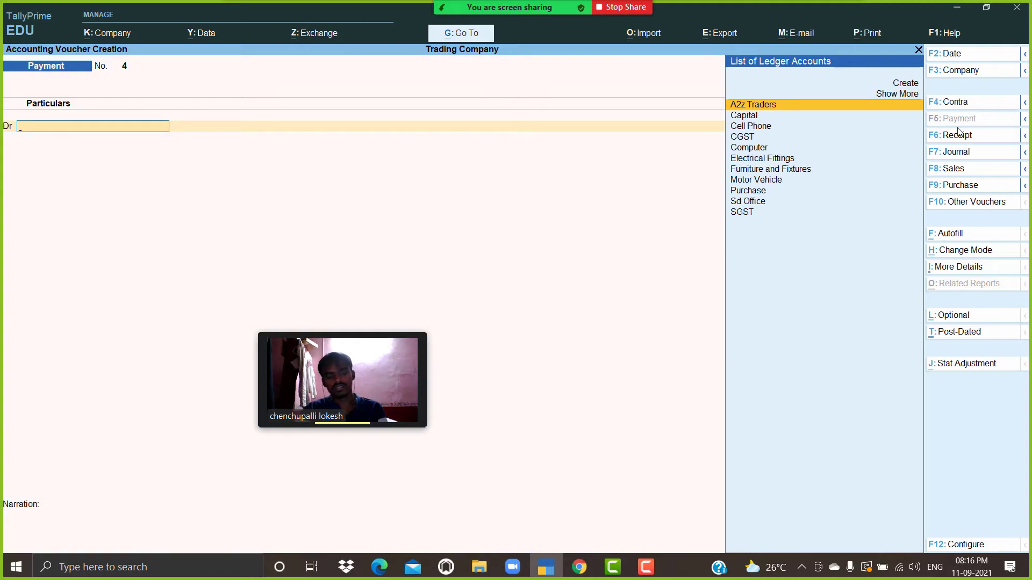
key(alt+c)
text(D)
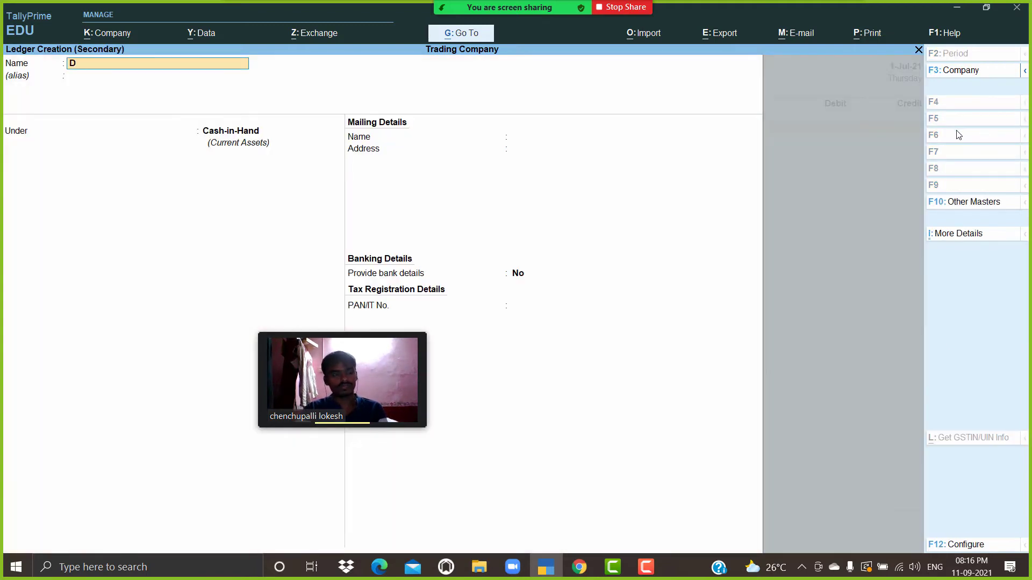
text(rawin)
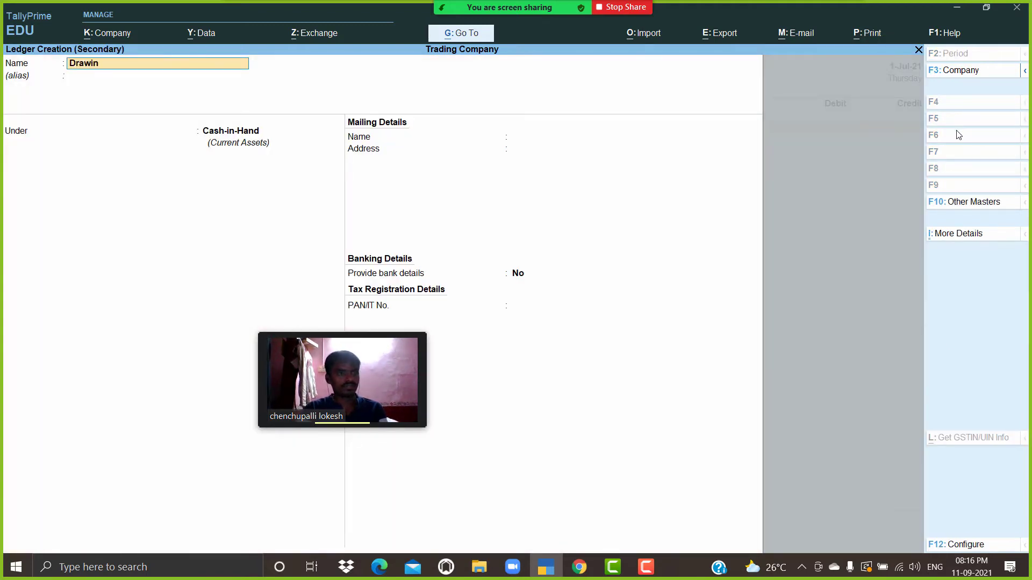
text(gs)
key(Return)
key(Return)
text(Ca)
key(Down)
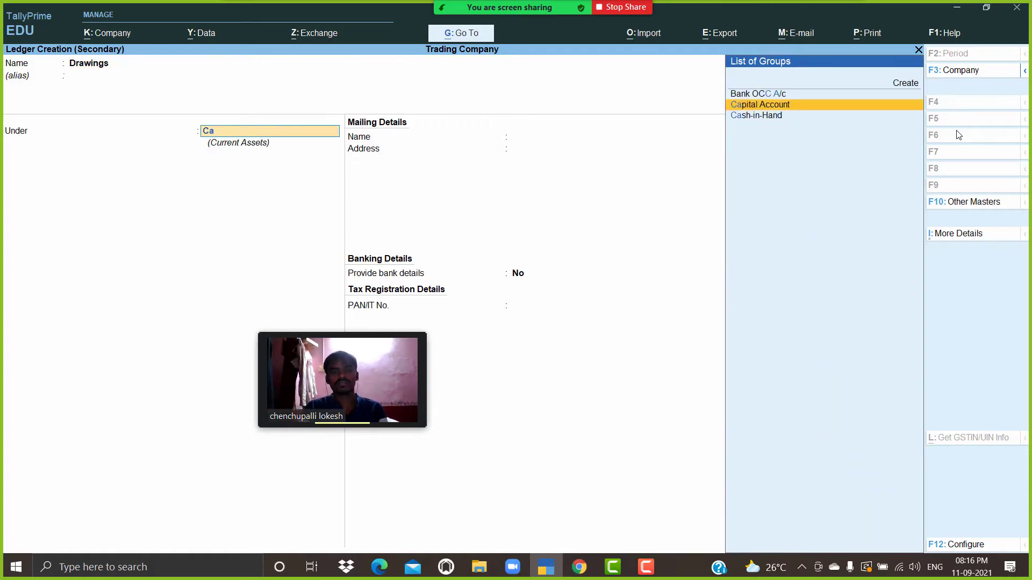
key(Return)
Step: Keep the default mailing, banking and tax registration details of the Drawings ledger and save it
key(Return)
key(Return)
key(Return)
key(Return)
key(Return)
key(Return)
key(Return)
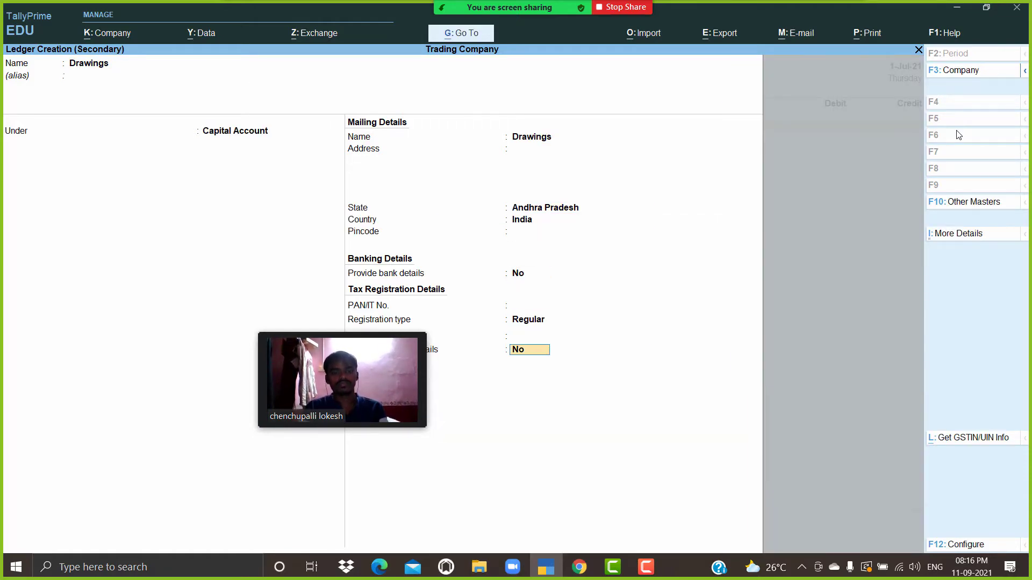
key(Return)
key(Return)
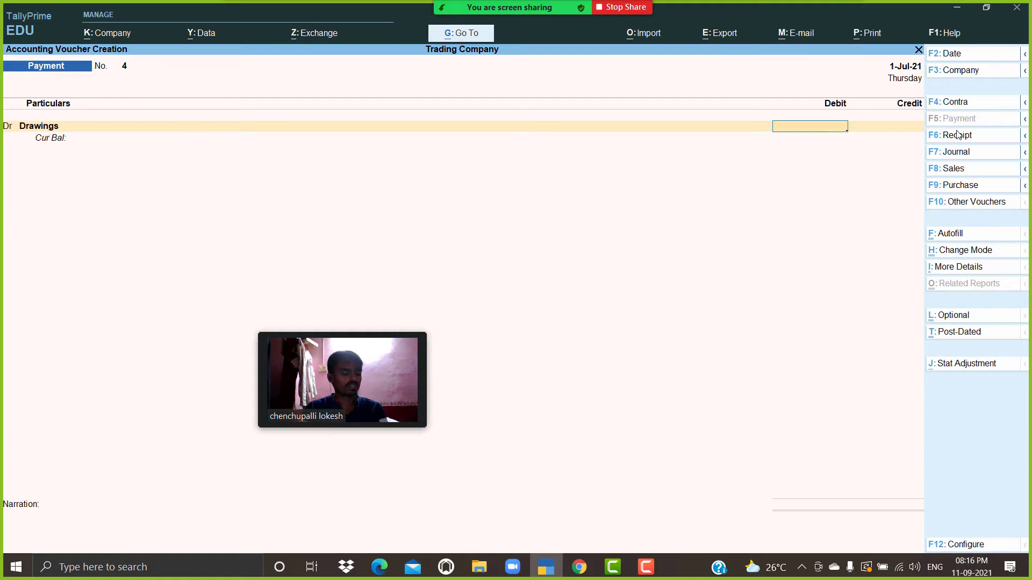
Step: Debit Drawings with 5,000, credit Cash for the same amount, and save the payment voucher
text(5000)
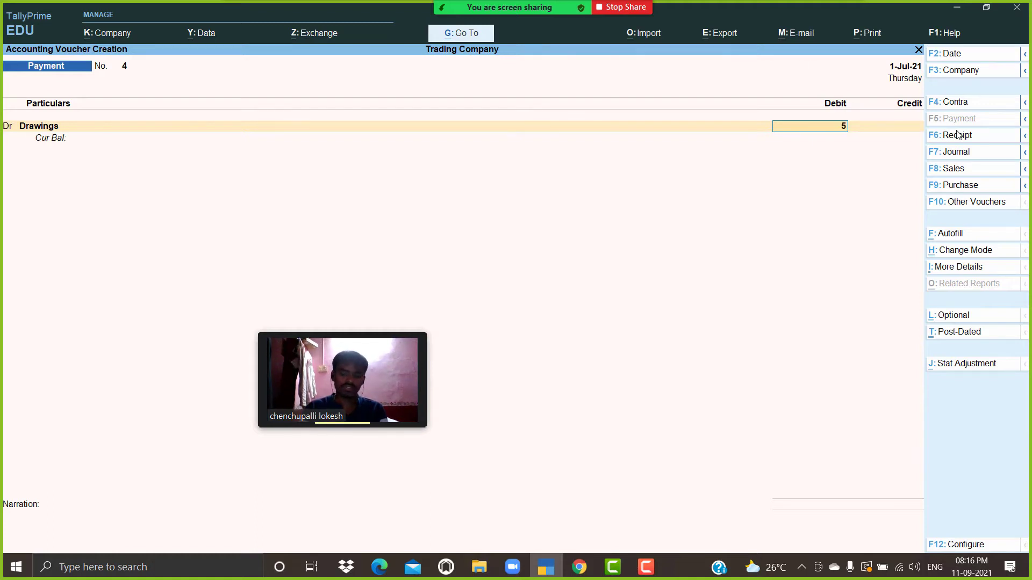
key(Return)
key(Down)
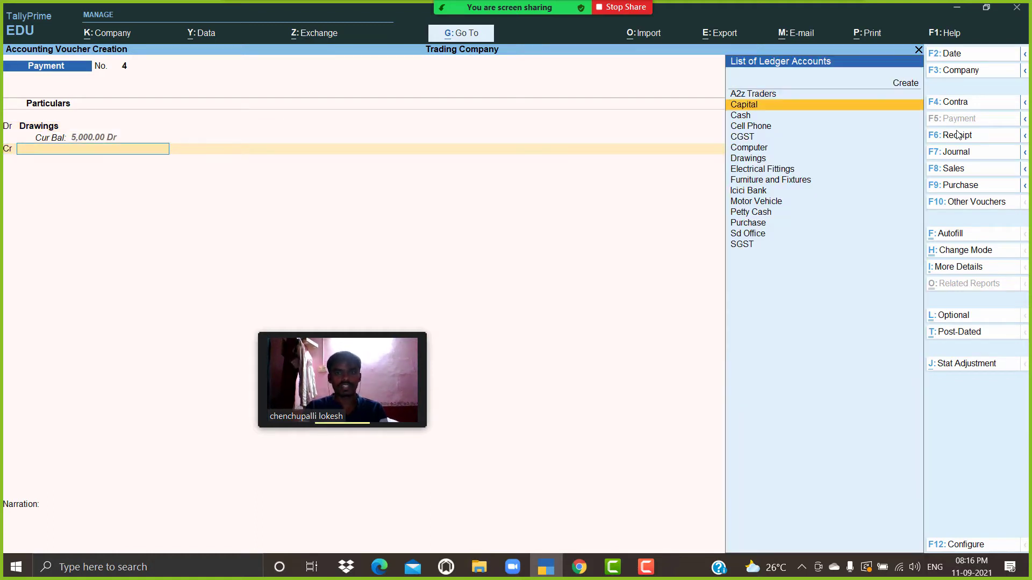
key(Down)
key(Return)
key(Return)
key(Return)
key(Return)
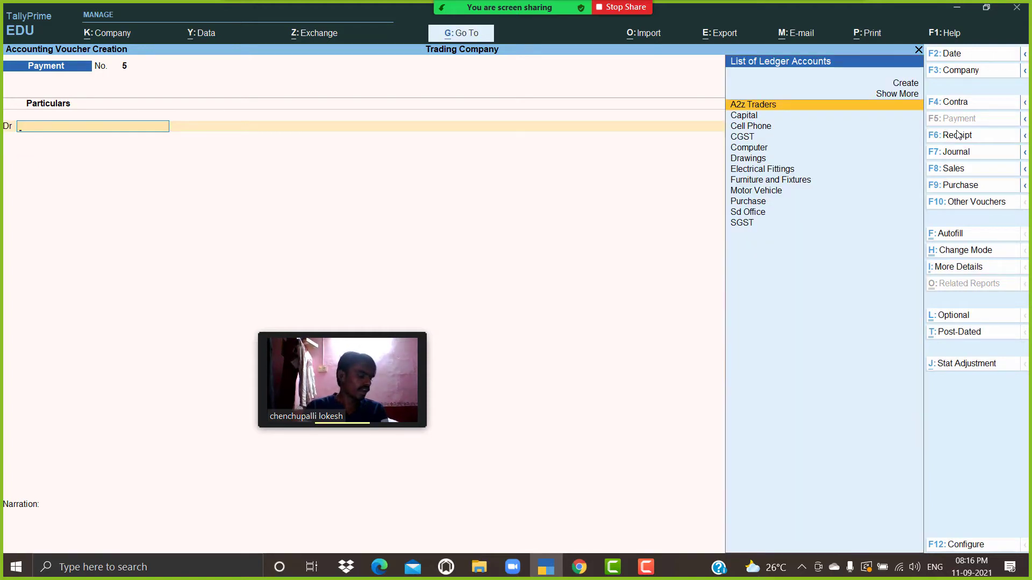
Step: Start creating a new ledger for the debit line of the new payment voucher
key(alt+c)
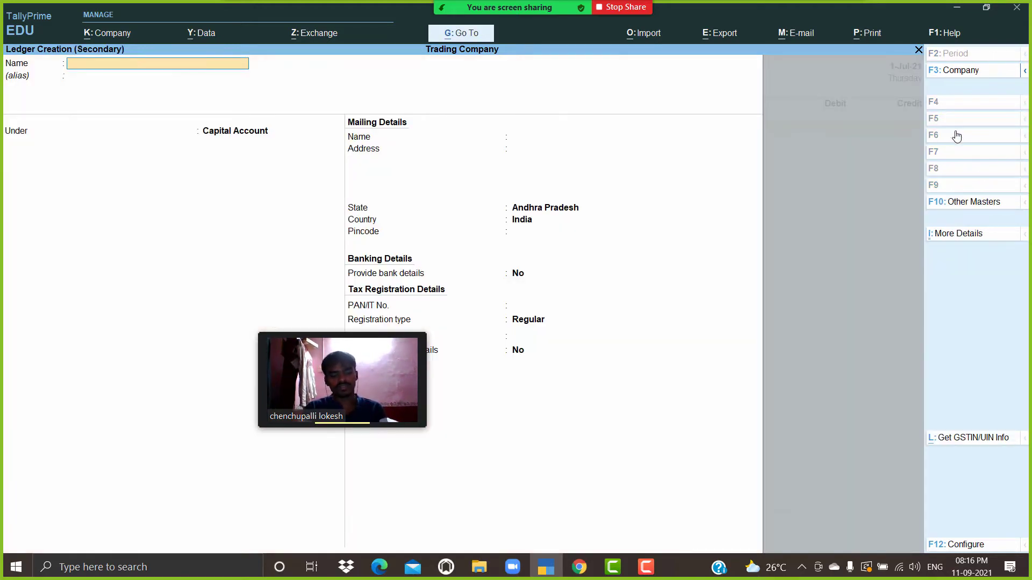
Step: Create the ledger Carriage Inward under Direct Expenses, keeping the default settings
text(Carriage)
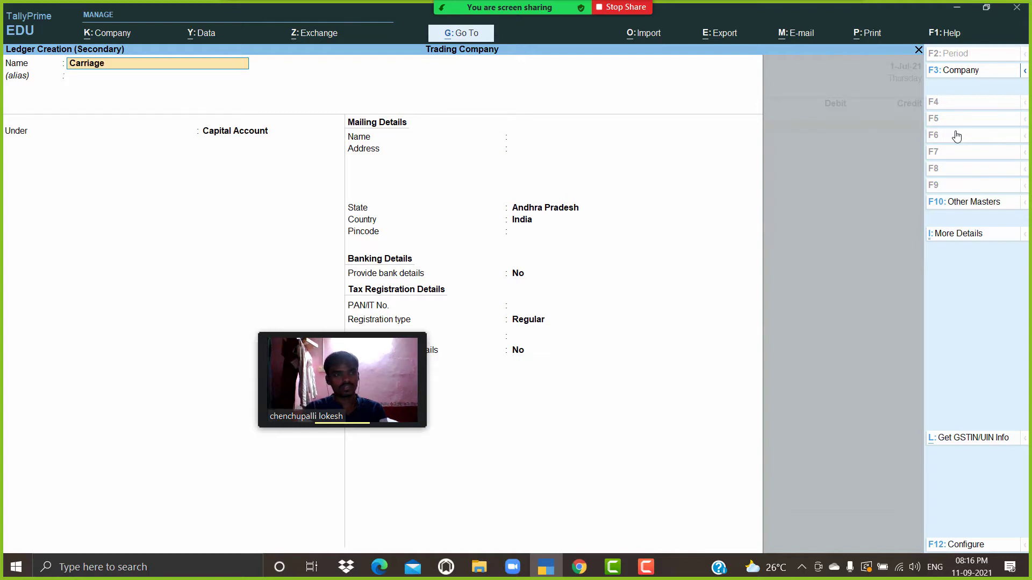
text( inward)
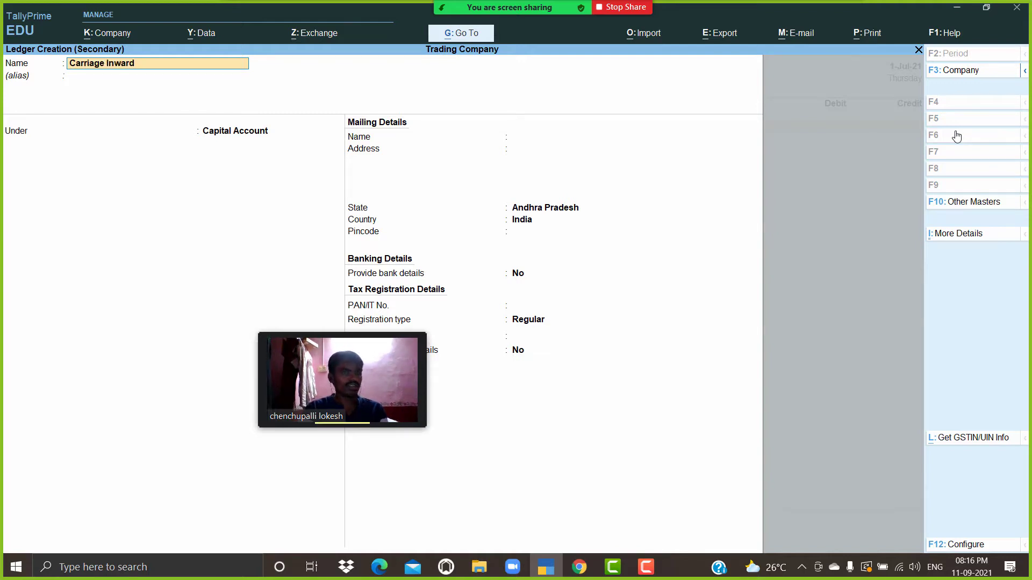
key(Return)
text(Di)
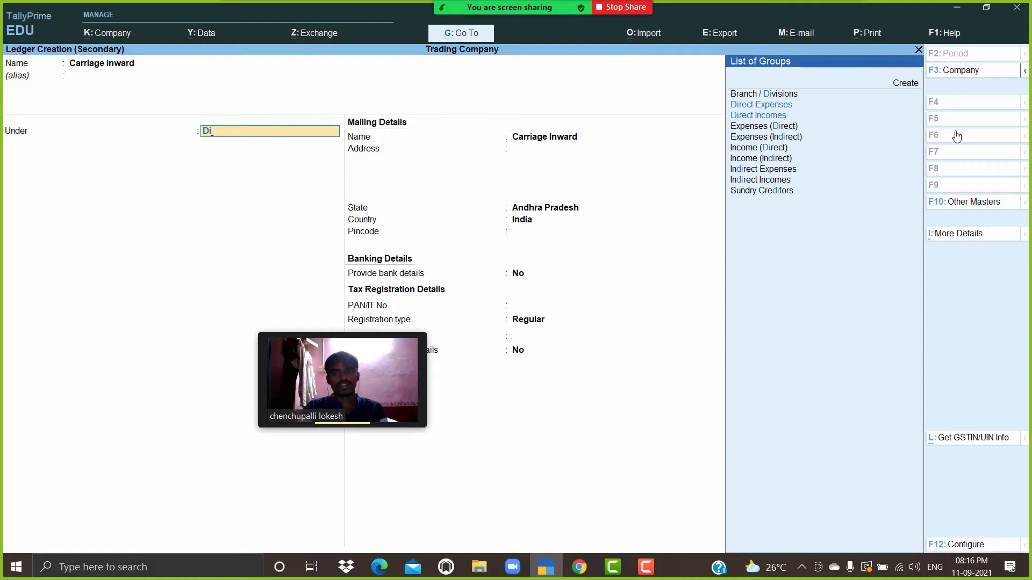
key(Return)
key(Return)
key(Return)
key(Return)
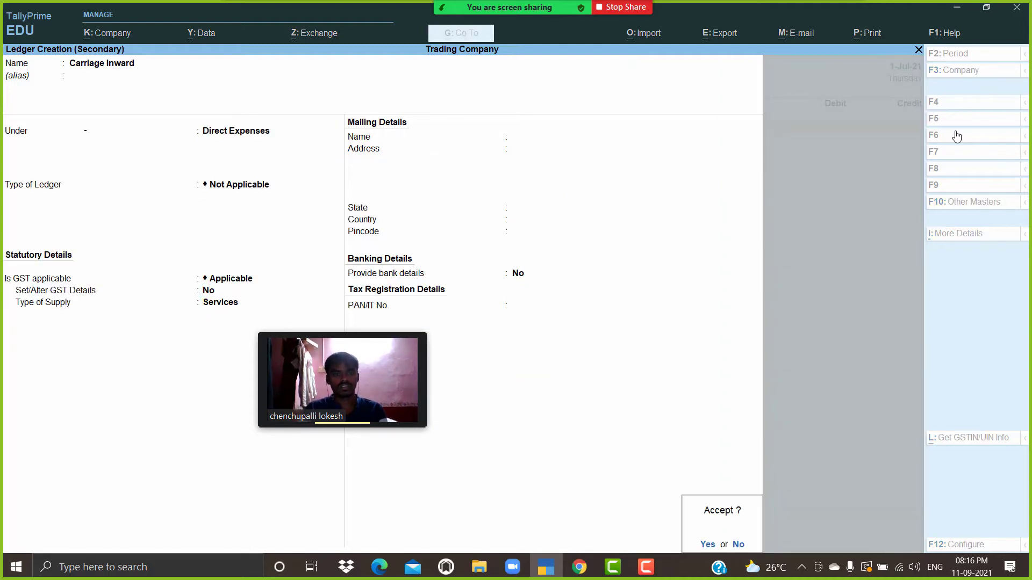
key(Return)
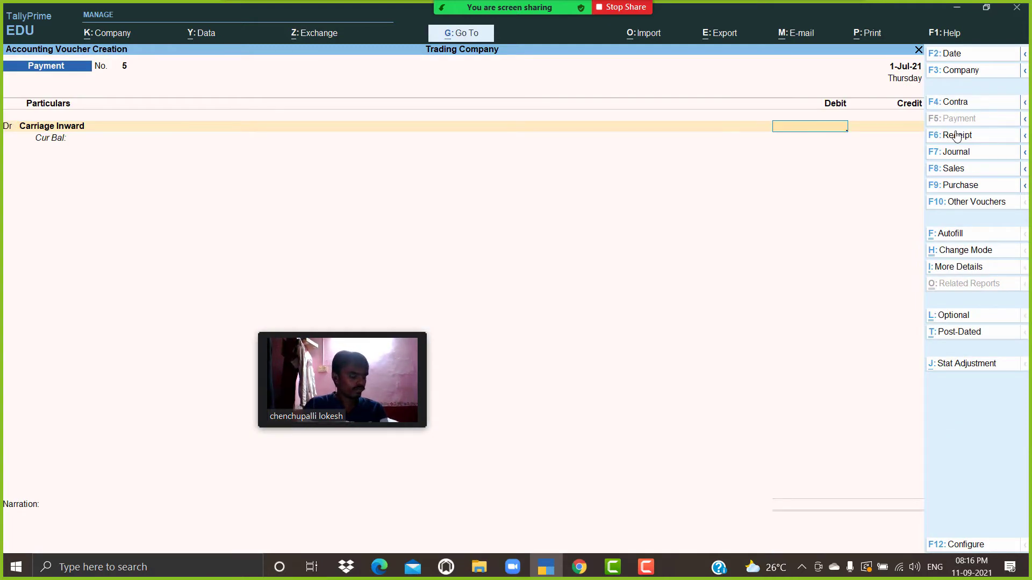
Step: Debit Carriage Inward 500, credit Cash for the same amount, and save the payment voucher without a narration
text(500)
key(Return)
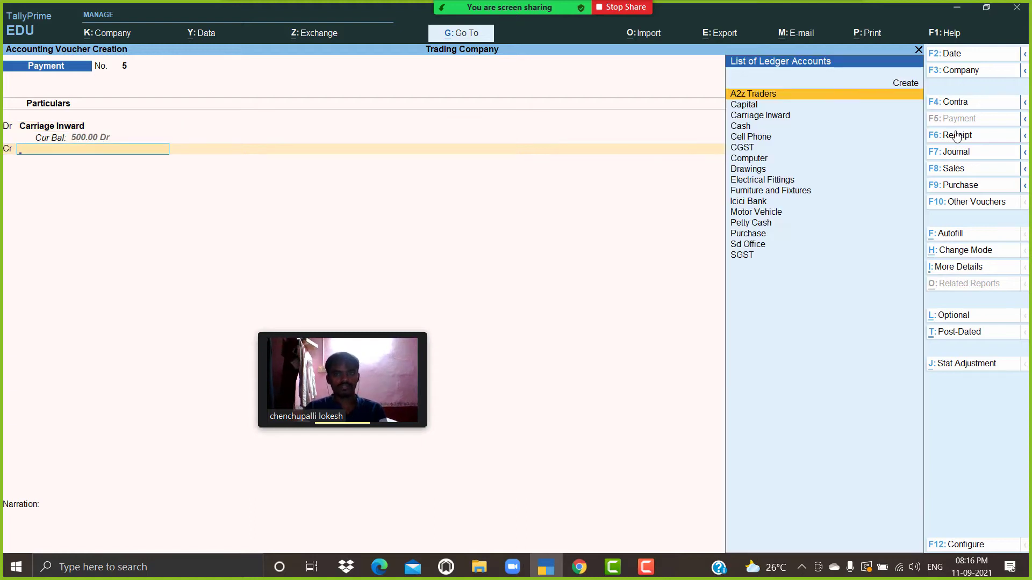
key(Down)
key(Down)
key(Down)
key(Return)
key(Return)
key(Return)
key(Return)
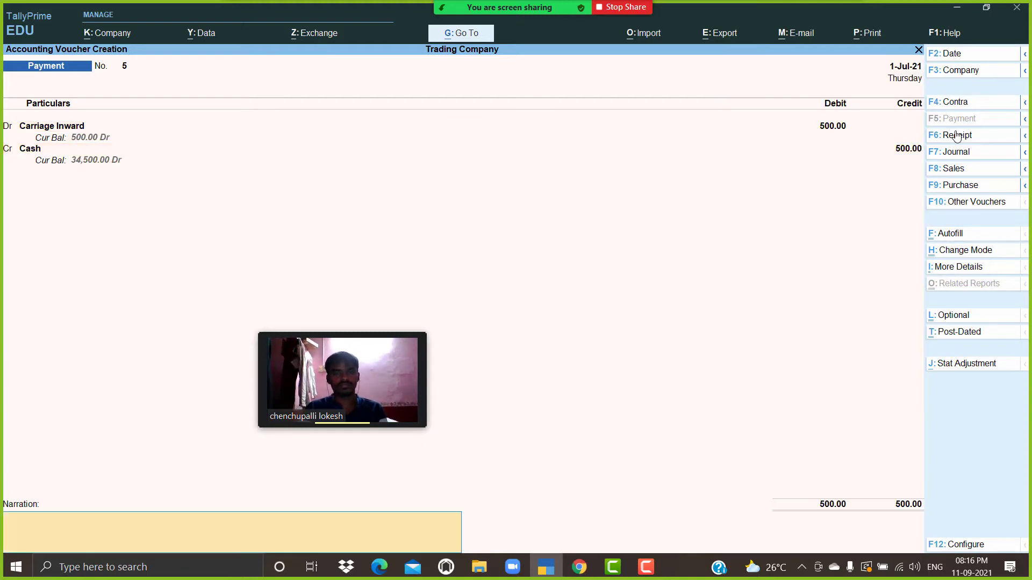
key(Return)
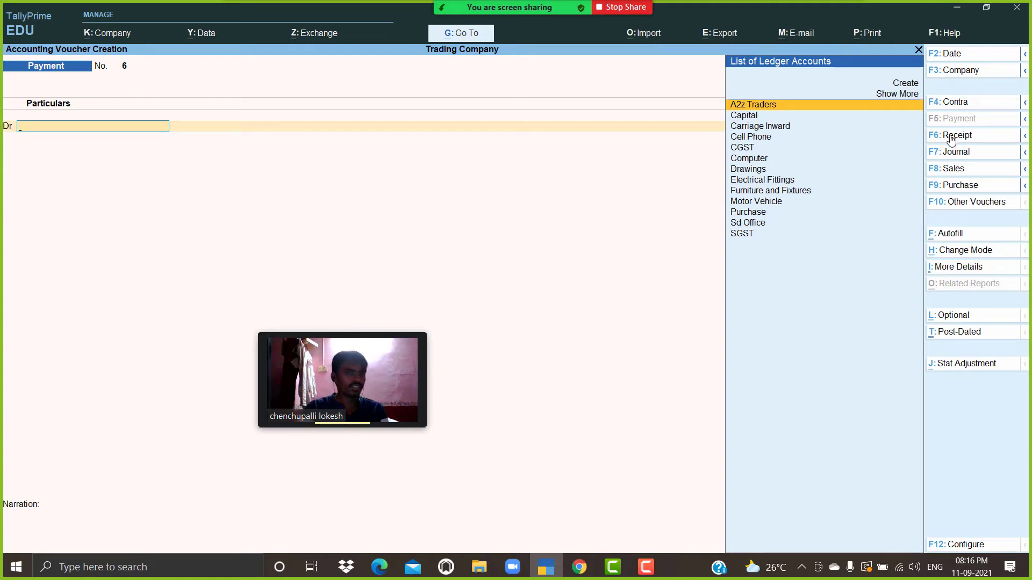
Step: Create the ledger Land under Fixed Assets for the new payment voucher, keeping the default details
key(alt+c)
text(Land)
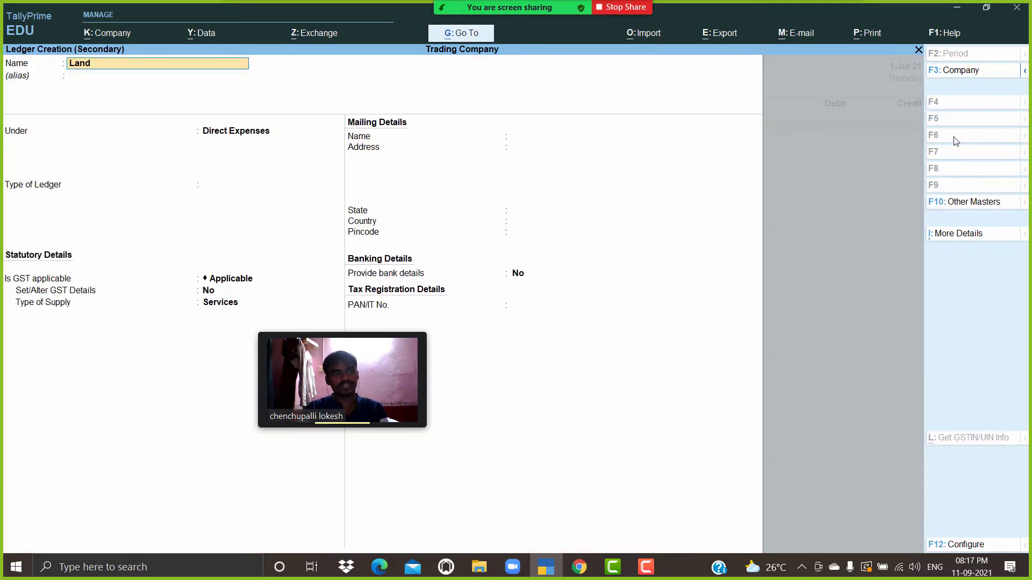
key(Return)
text(F)
key(Return)
key(Return)
key(Return)
key(Return)
key(Return)
key(Return)
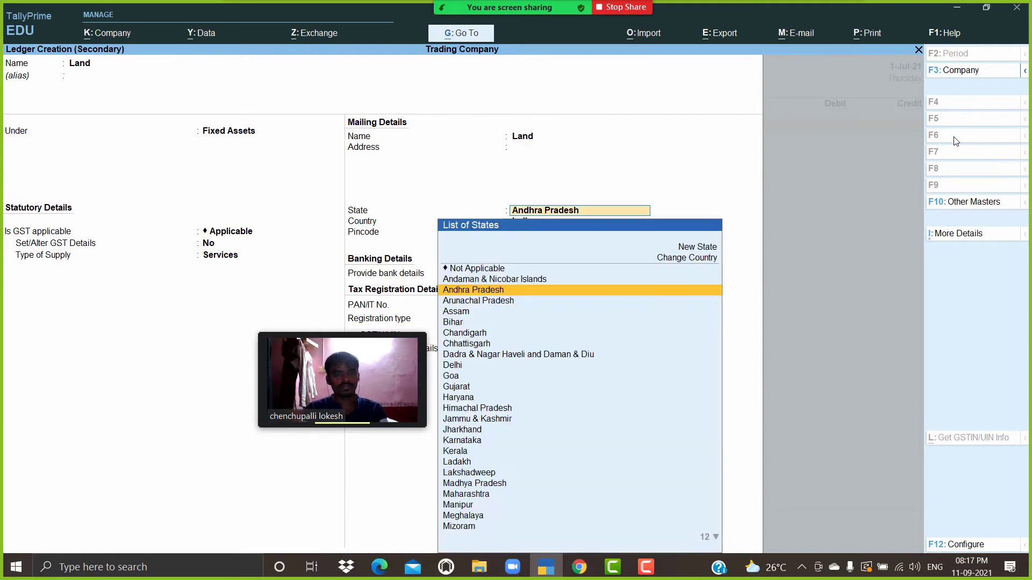
key(Return)
key(Return)
key(Return)
key(Return)
key(Return)
key(Return)
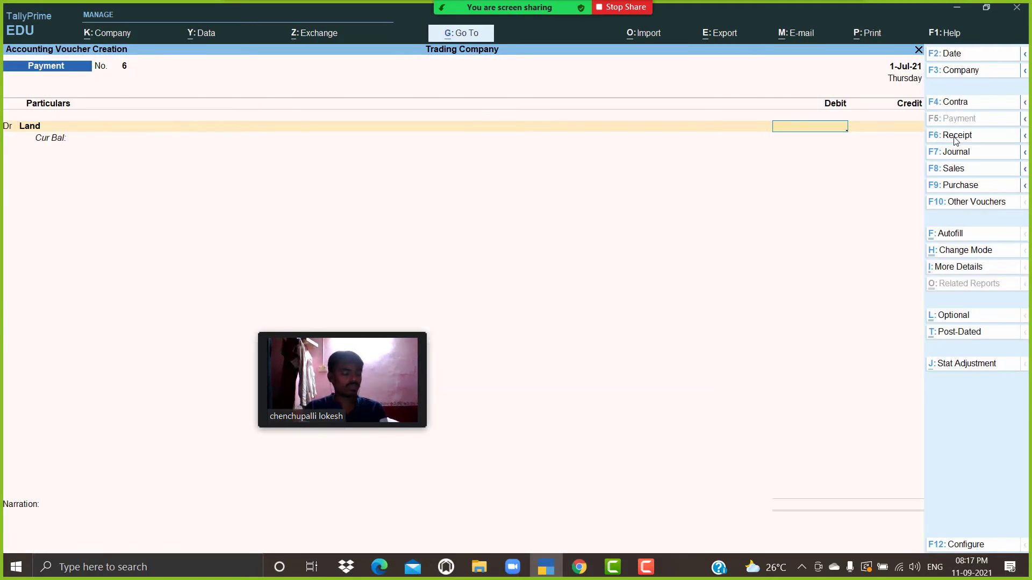
Step: Debit Land 100000, credit Icici Bank by cheque, save the payment voucher, and leave voucher entry
text(100000)
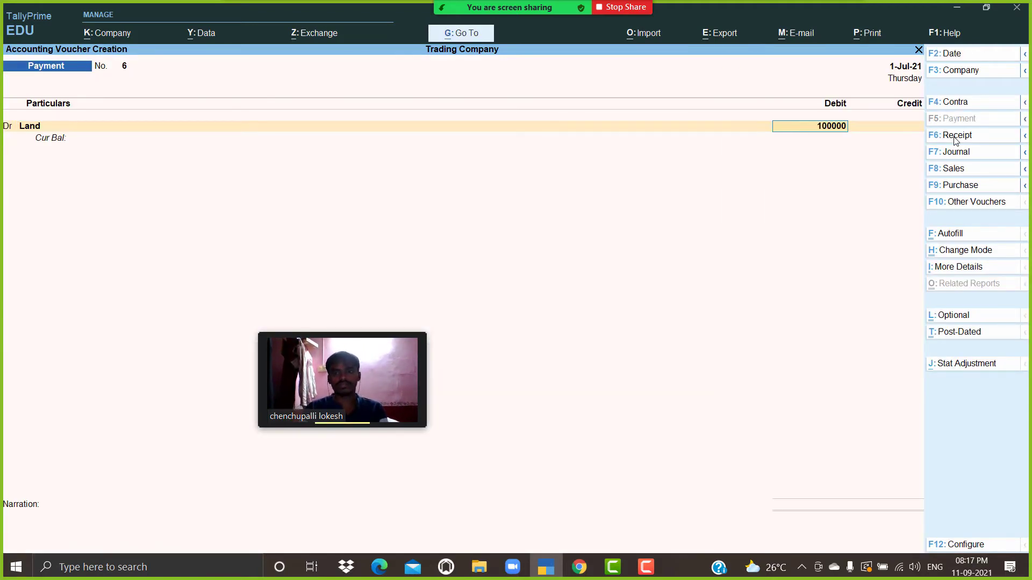
key(Return)
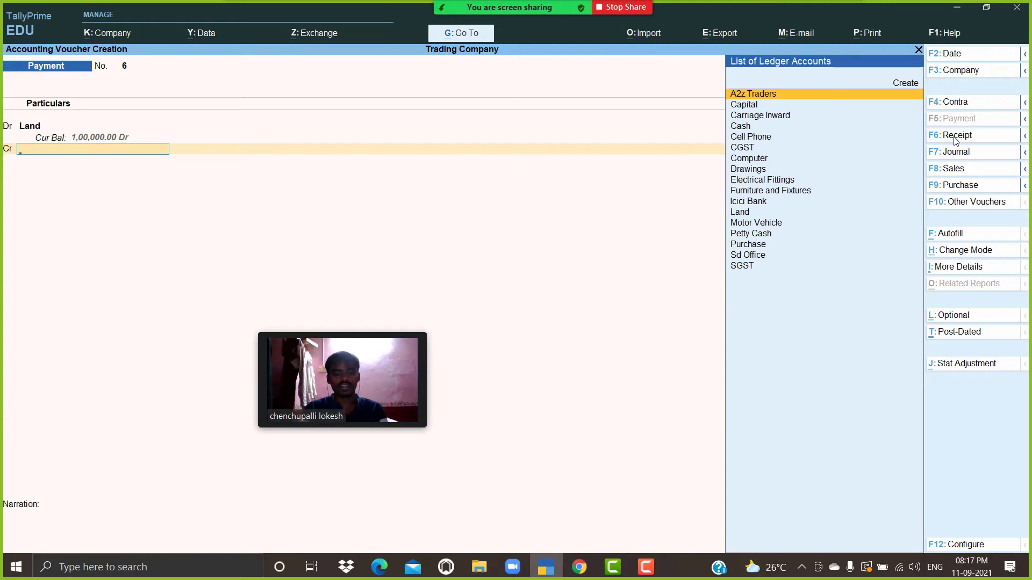
text(ic)
key(Return)
key(Return)
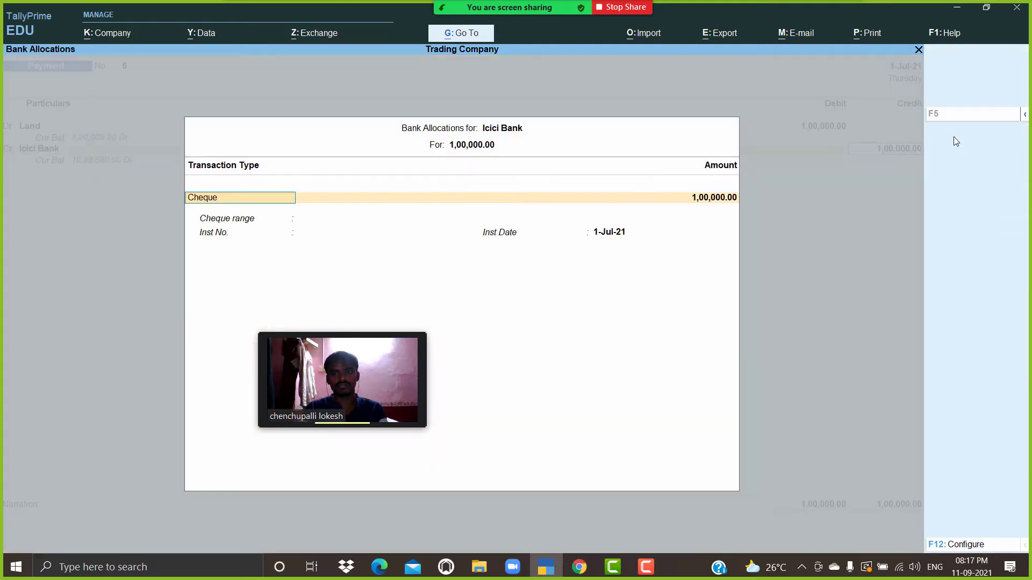
key(Return)
key(Return)
key(Return)
key(Return)
key(Return)
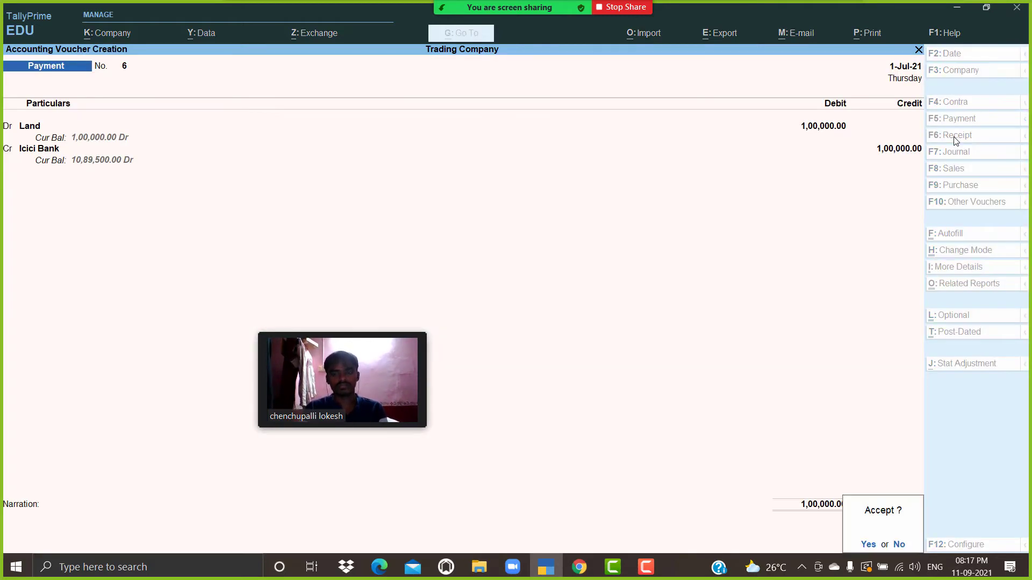
key(Return)
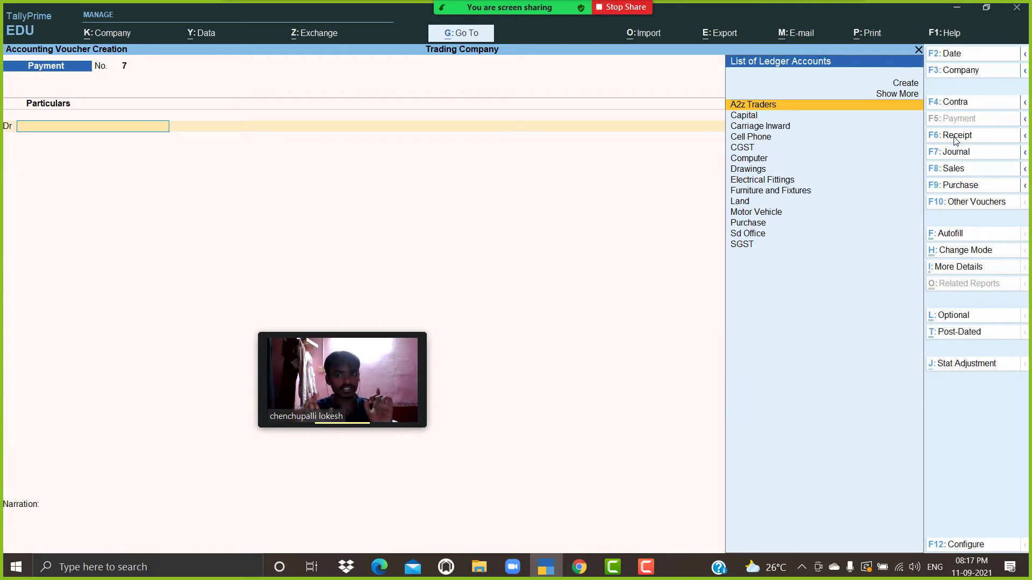
key(Escape)
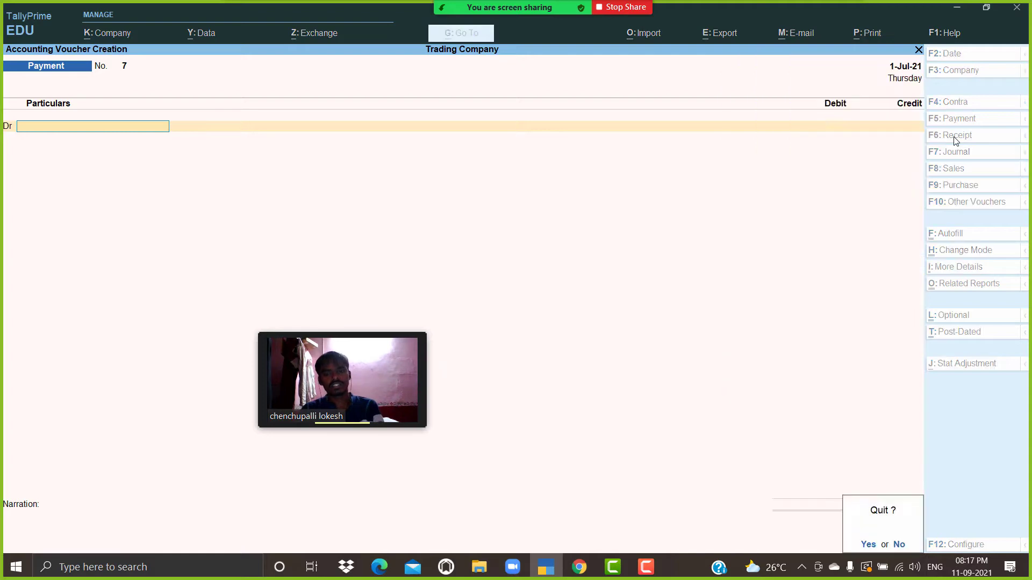
key(Return)
Step: Review the Profit & Loss A/c in detailed view, including stock, purchases and direct expenses, and close it
key(Down)
key(Down)
key(Down)
key(Down)
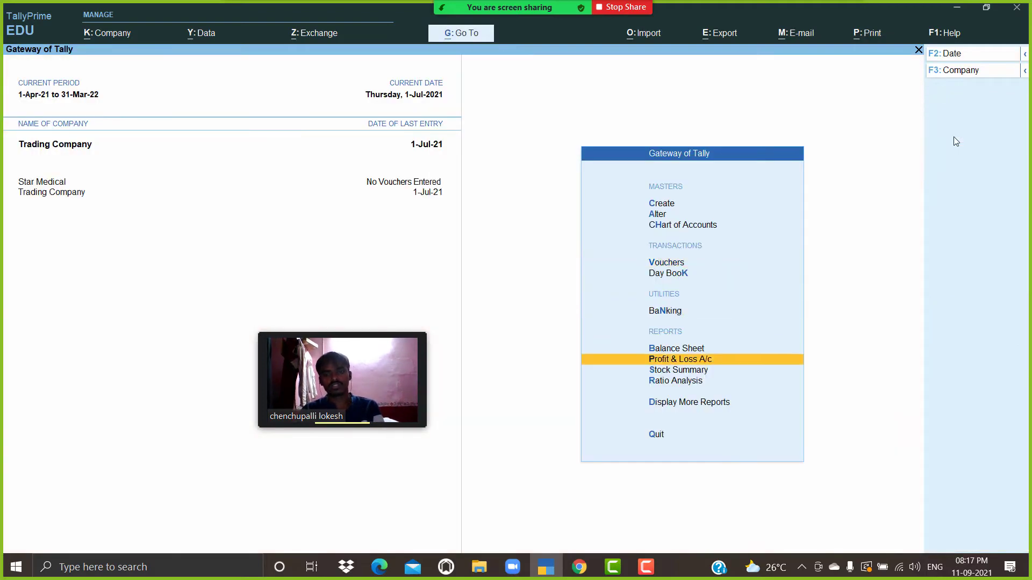
key(Return)
key(alt+F5)
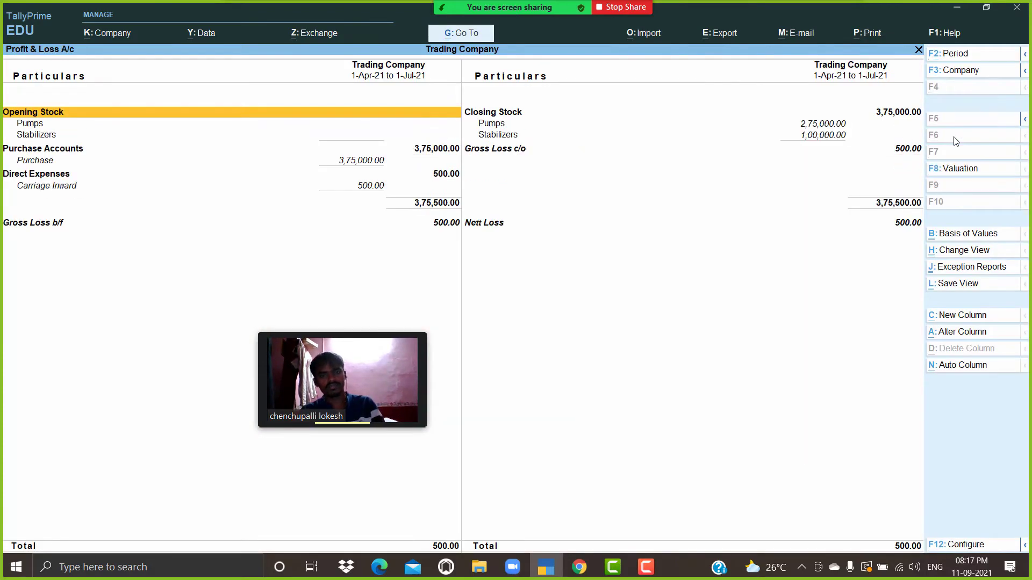
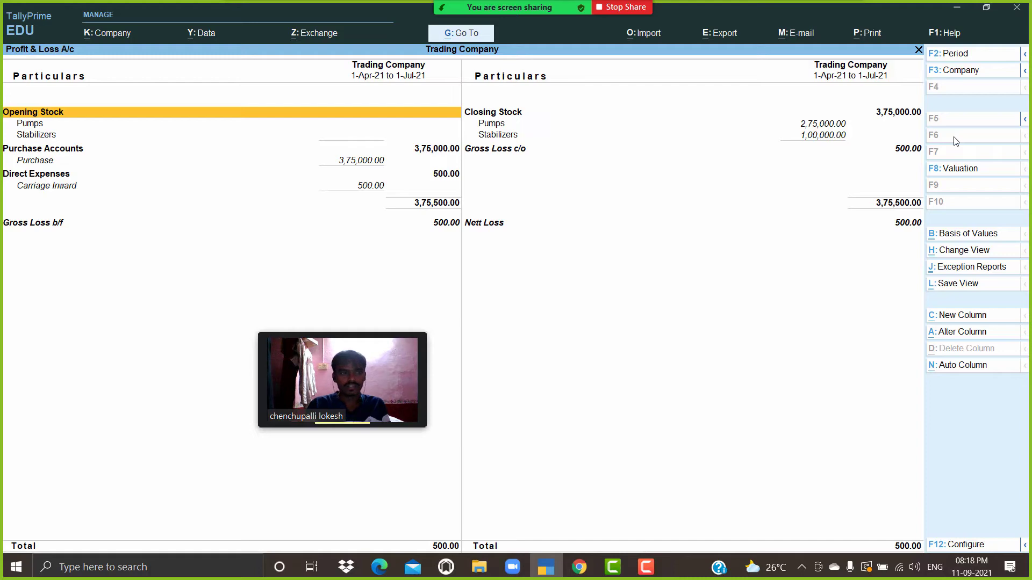
key(Escape)
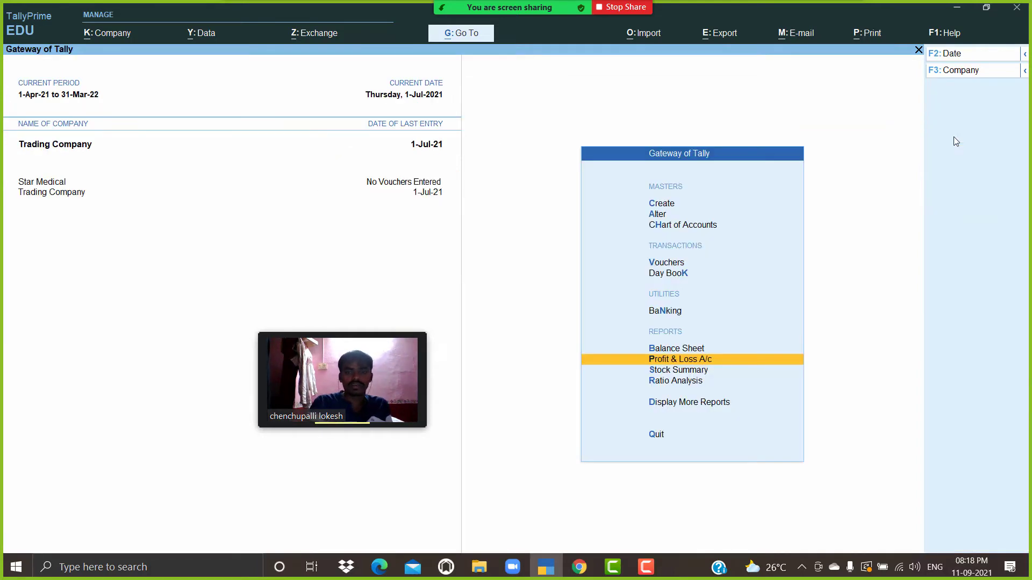
Step: Review the vouchers listed in the Day Book for 1-Jul-21 and close the report
key(Up)
key(Up)
key(Up)
key(Down)
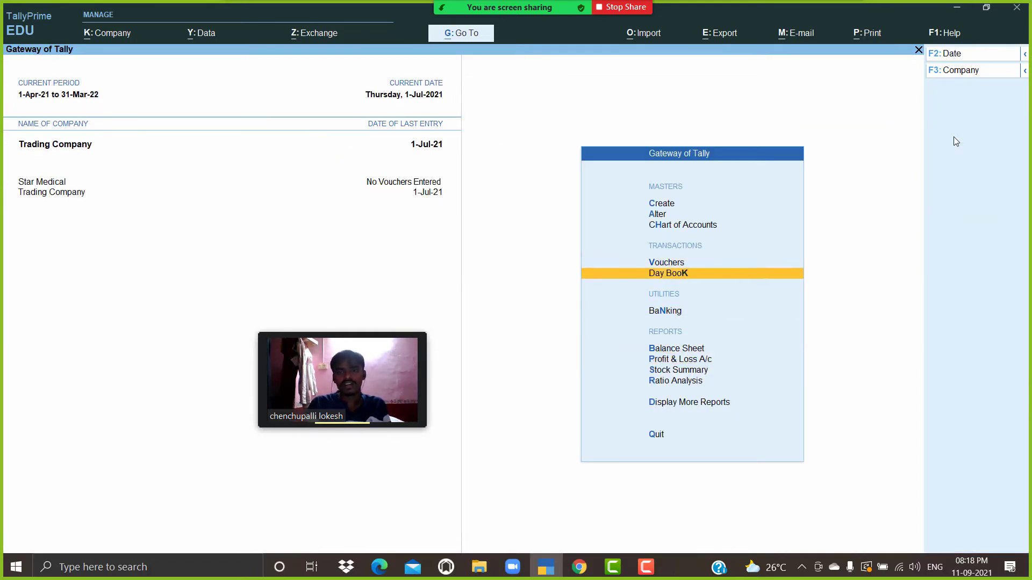
key(Return)
key(Down)
key(Down)
key(Down)
key(Down)
key(Down)
key(Down)
key(Down)
key(Down)
key(Down)
key(Down)
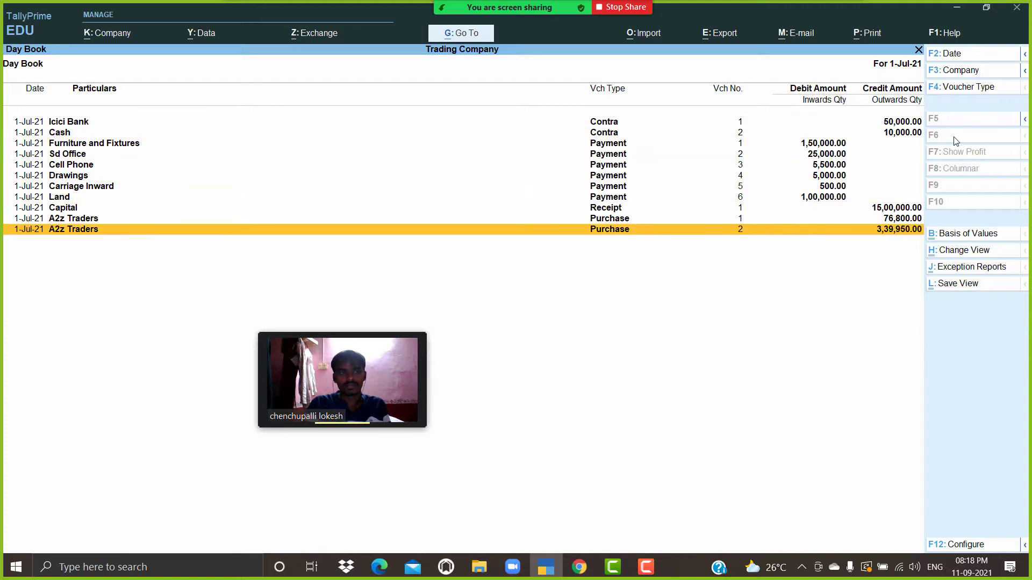
key(Escape)
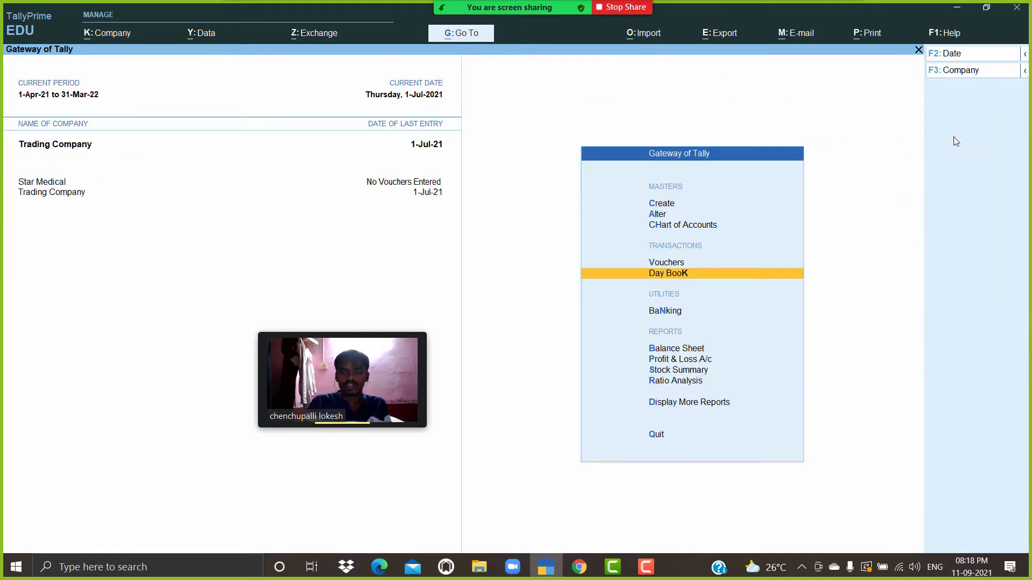
Step: Open a new payment voucher and set its date to 1-Aug-21
key(Up)
key(Return)
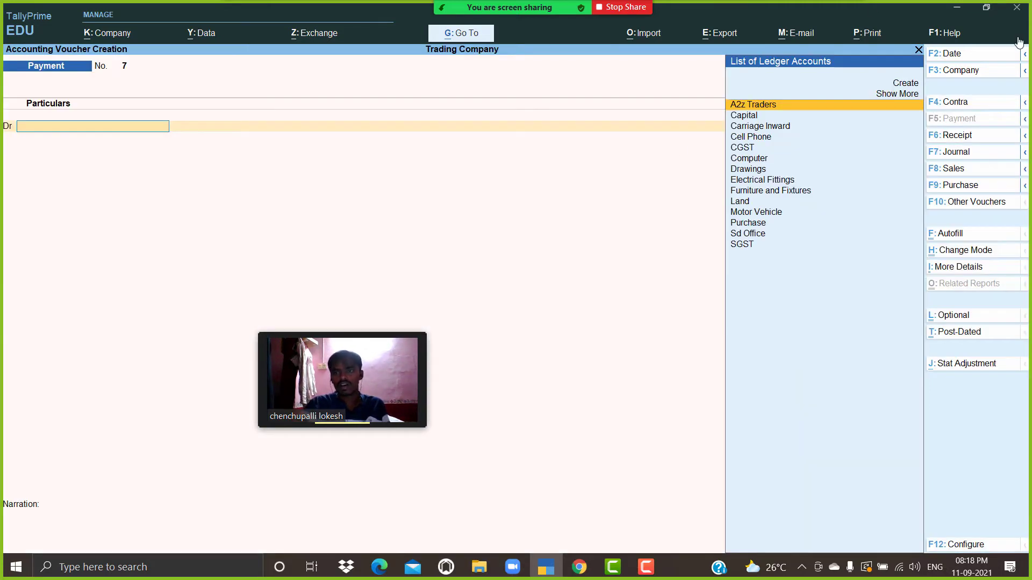
click(961, 55)
text(1-6)
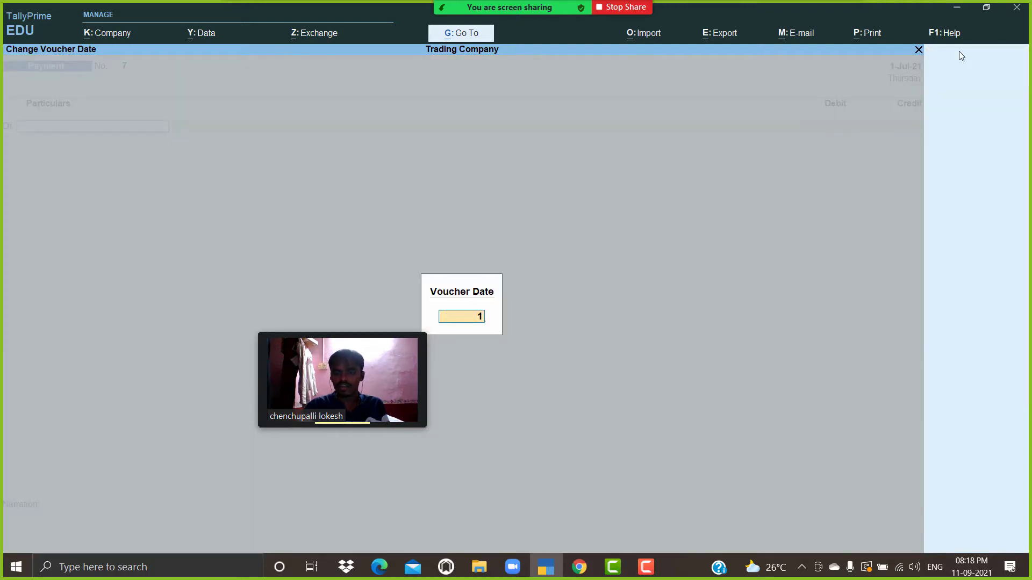
key(Return)
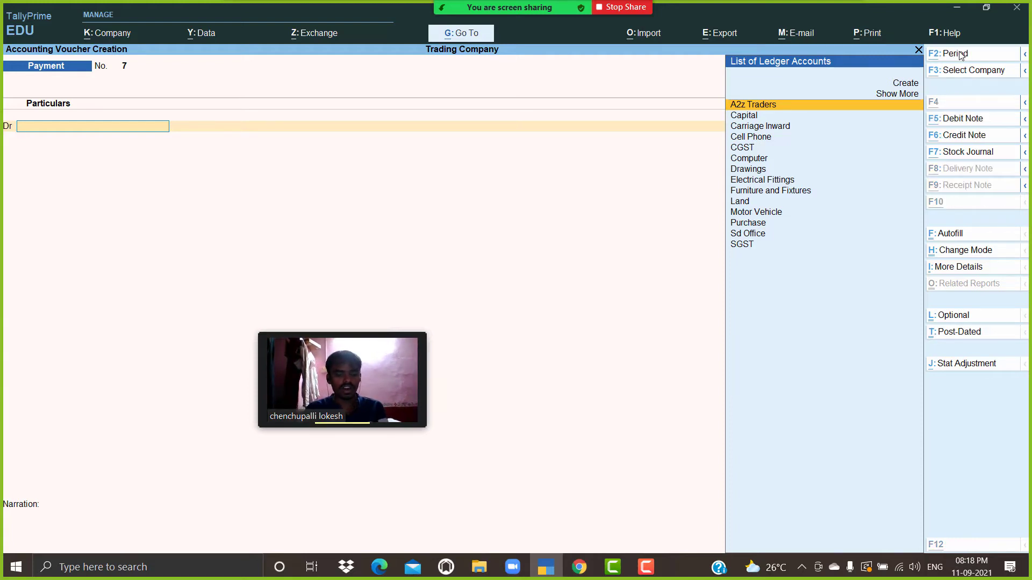
Step: Create the ledger Salaries under Indirect Expenses for the debit line, keeping the default settings
key(alt+c)
text(Salaries)
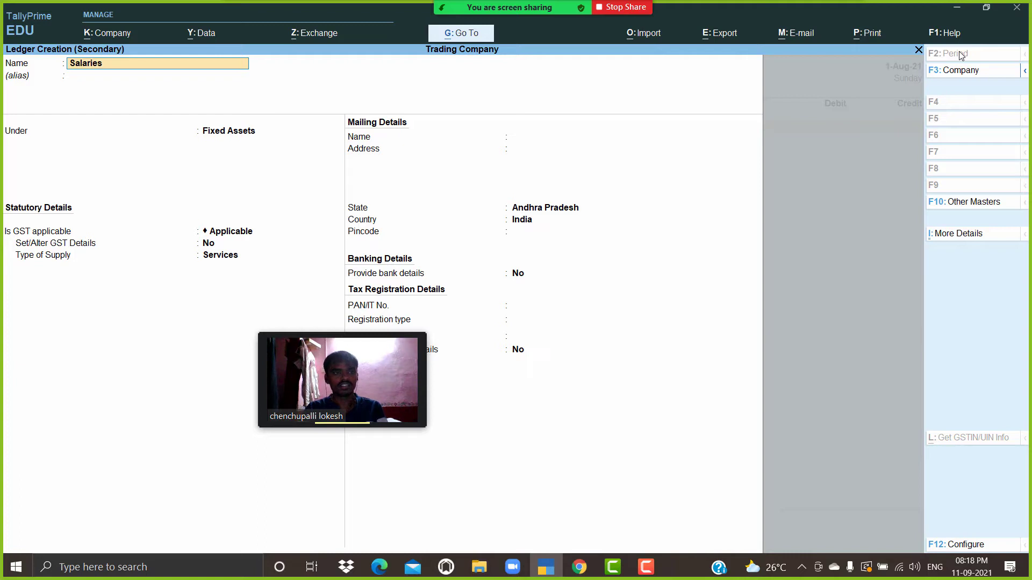
key(Return)
text(Ind)
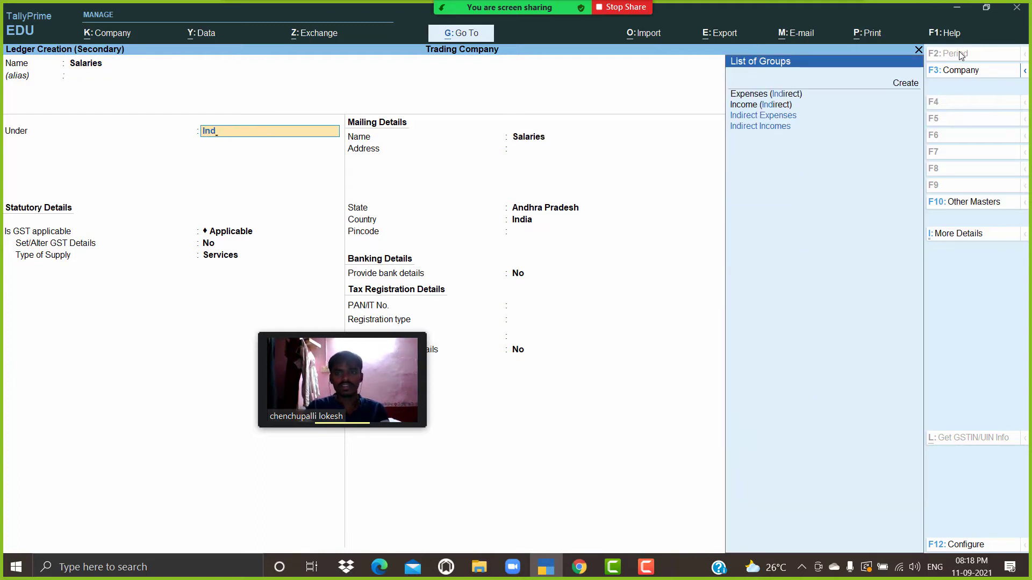
key(Down)
key(Down)
key(Return)
key(Return)
key(Return)
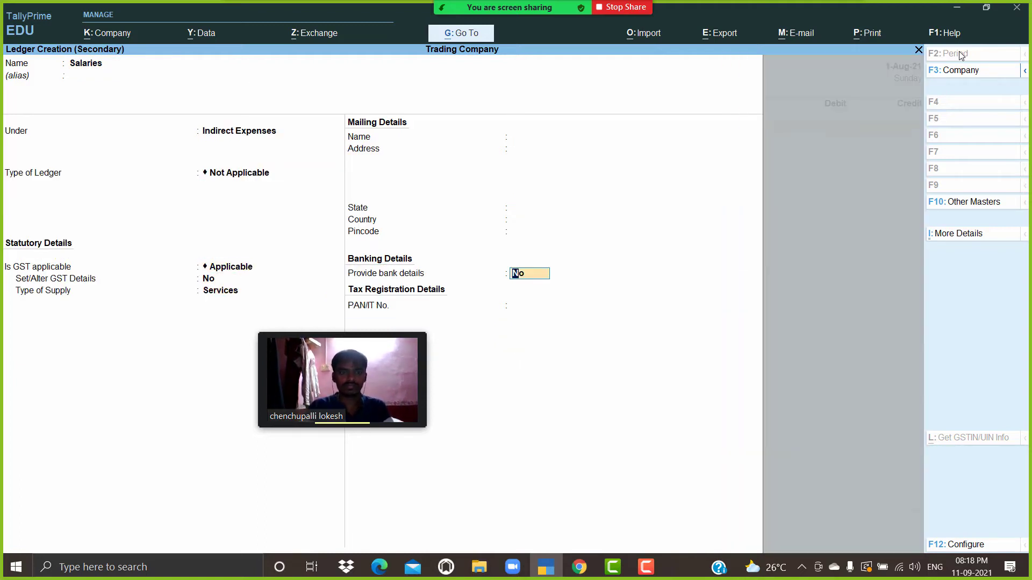
key(ctrl+a)
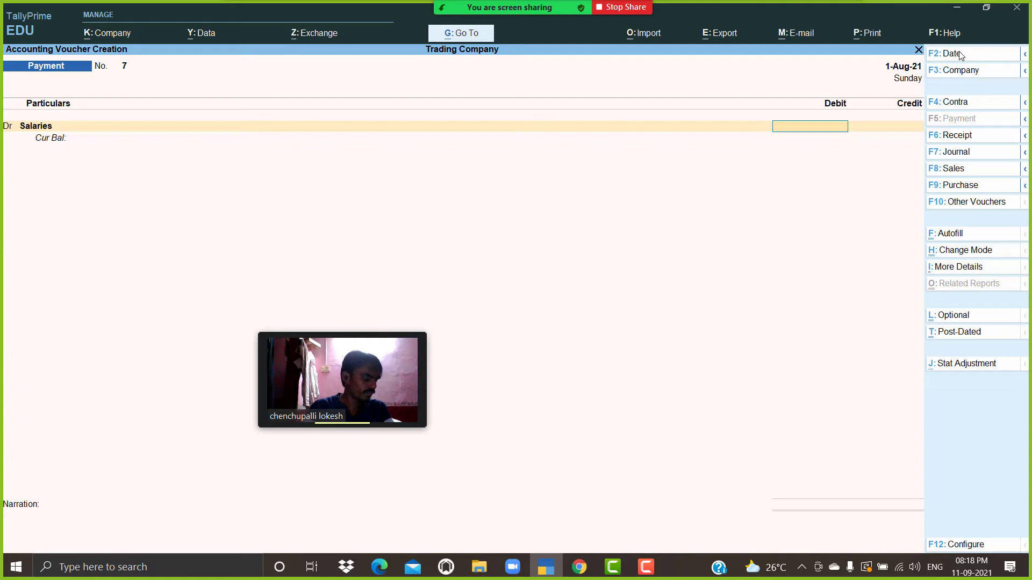
Step: Debit Salaries 6900 in the payment voucher and add a second debit line
text(6900)
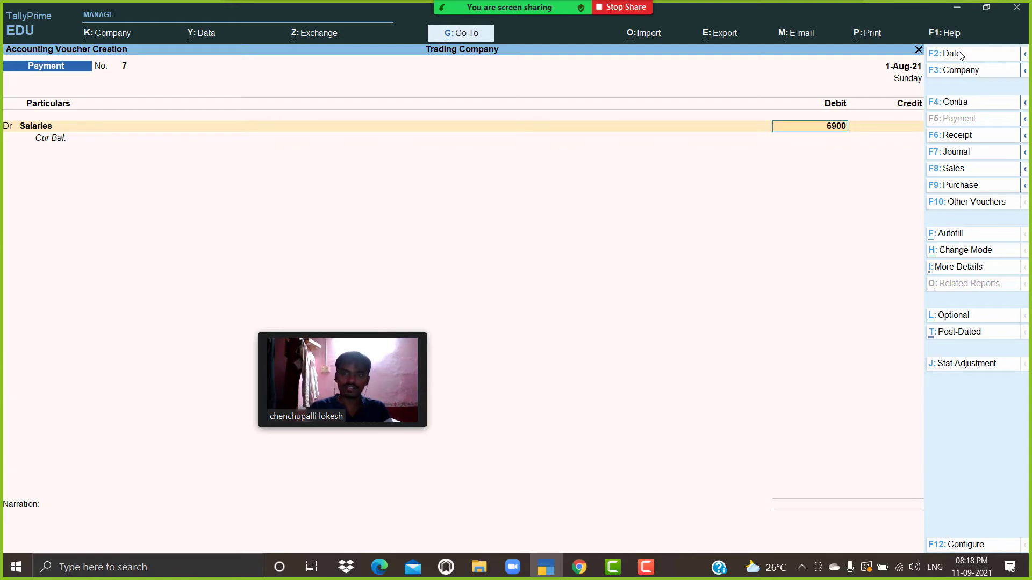
key(Return)
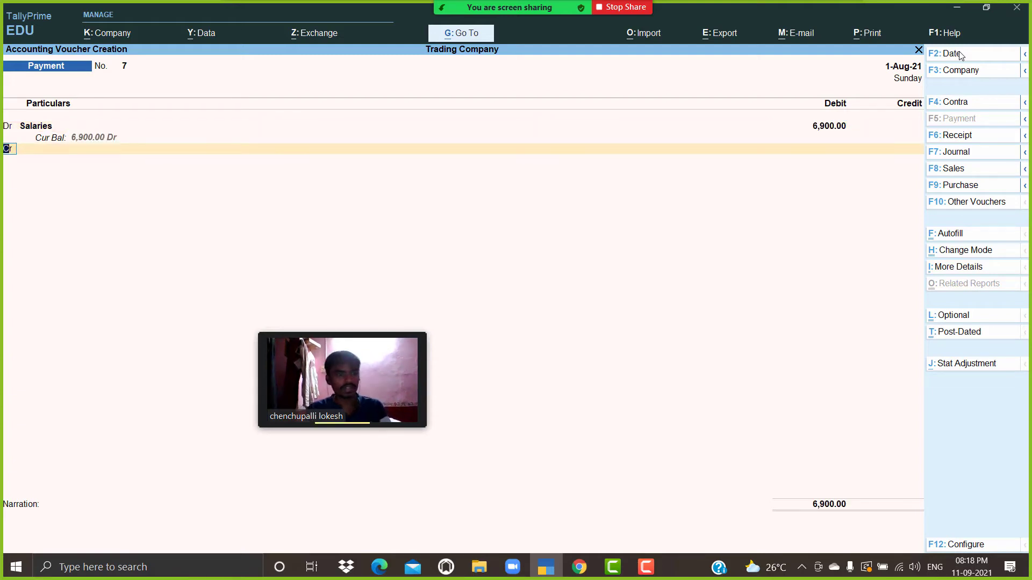
key(d)
key(Return)
Step: Create the ledger Rent under Indirect Expenses for the second debit line, keeping the default settings
key(alt+c)
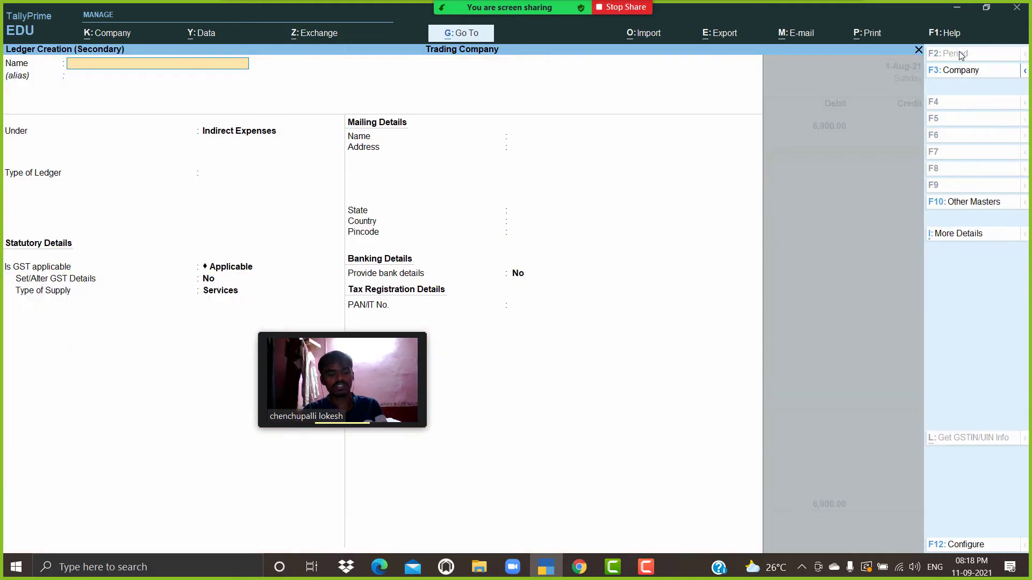
text(Rent)
key(Return)
key(Return)
key(Return)
key(Return)
key(Return)
key(Return)
key(Return)
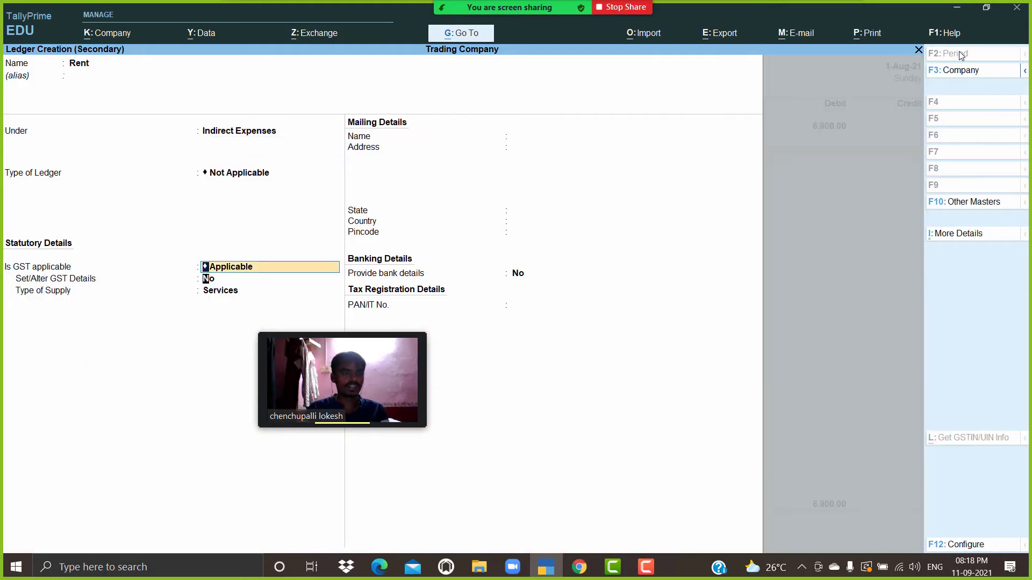
key(Return)
key(Return)
key(Return)
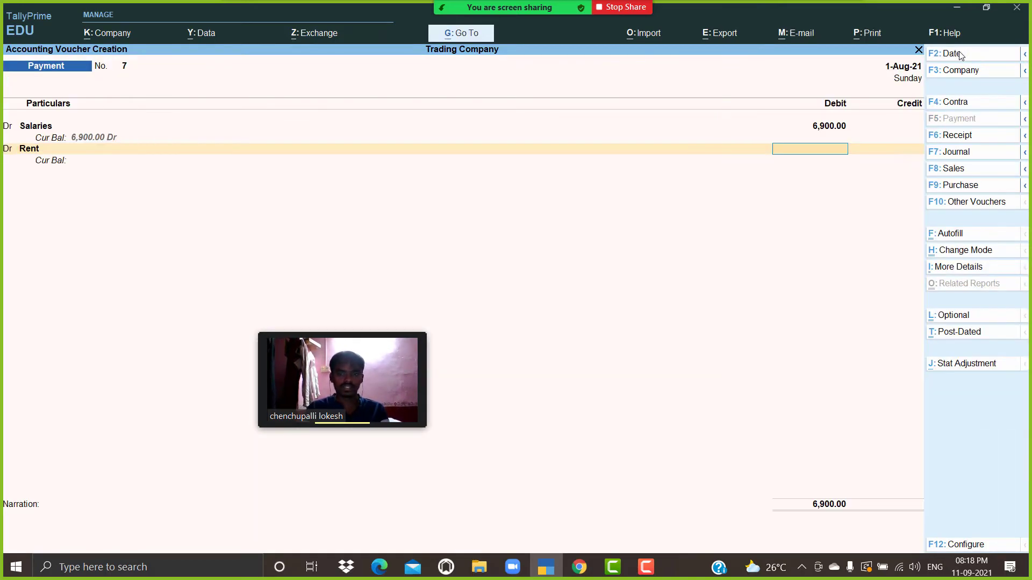
Step: Debit Rent 3500 and credit Icici Bank for the full voucher amount
text(3500)
key(Return)
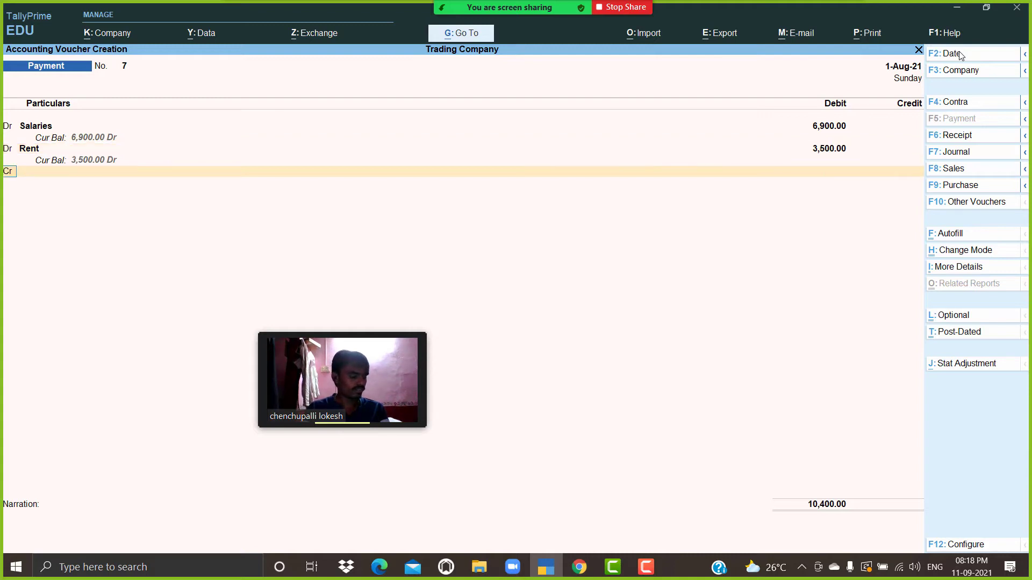
key(Return)
text(Ic)
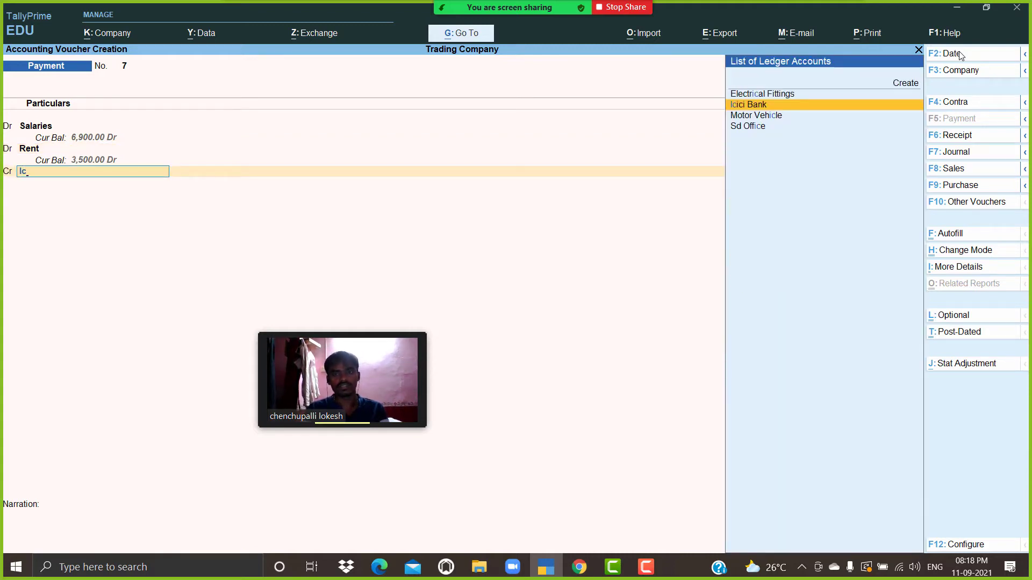
key(Return)
key(Return)
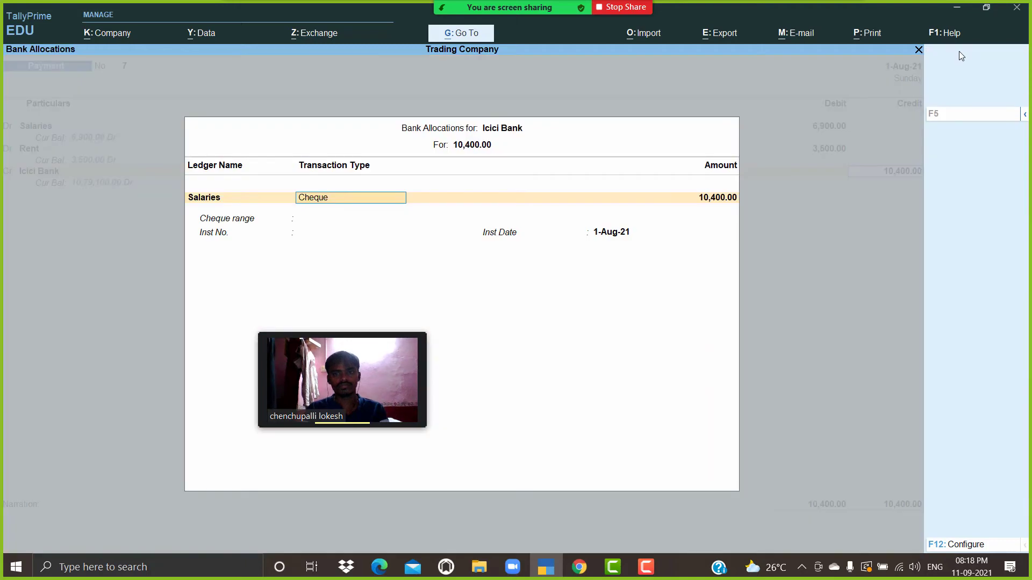
Step: Accept the Icici Bank allocation as a cheque and save the salaries and rent payment voucher
key(Return)
key(Return)
key(Return)
key(Return)
key(Return)
key(Return)
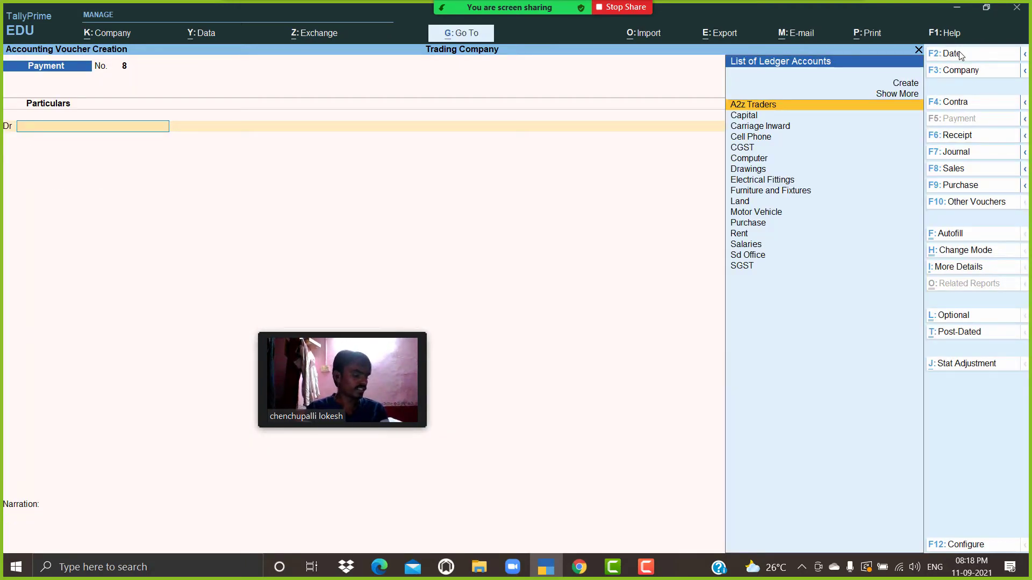
Step: Create the ledger Stationery under Indirect Expenses for the new voucher's debit line, keeping the default settings
text(st)
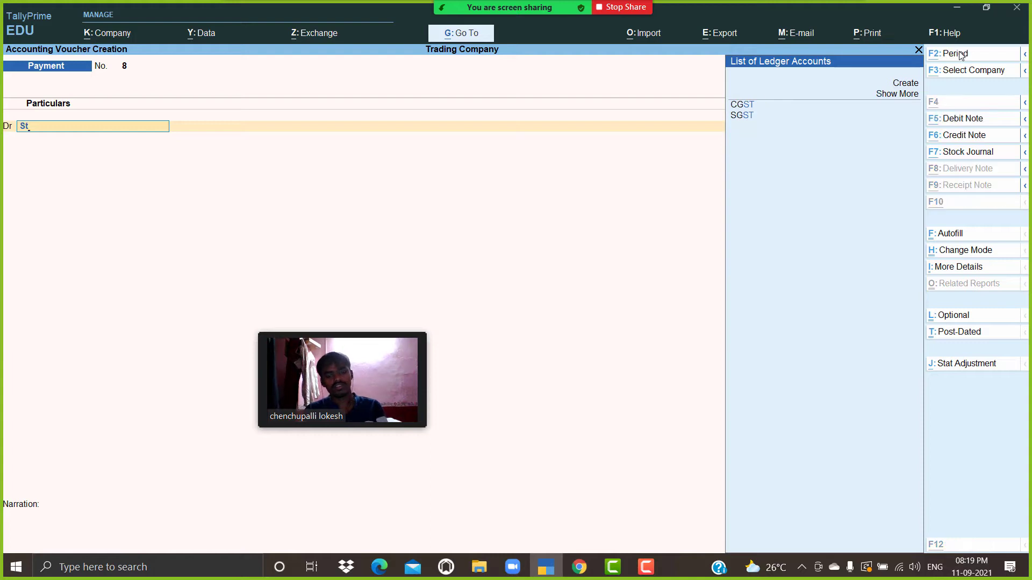
key(alt+c)
text(Statio)
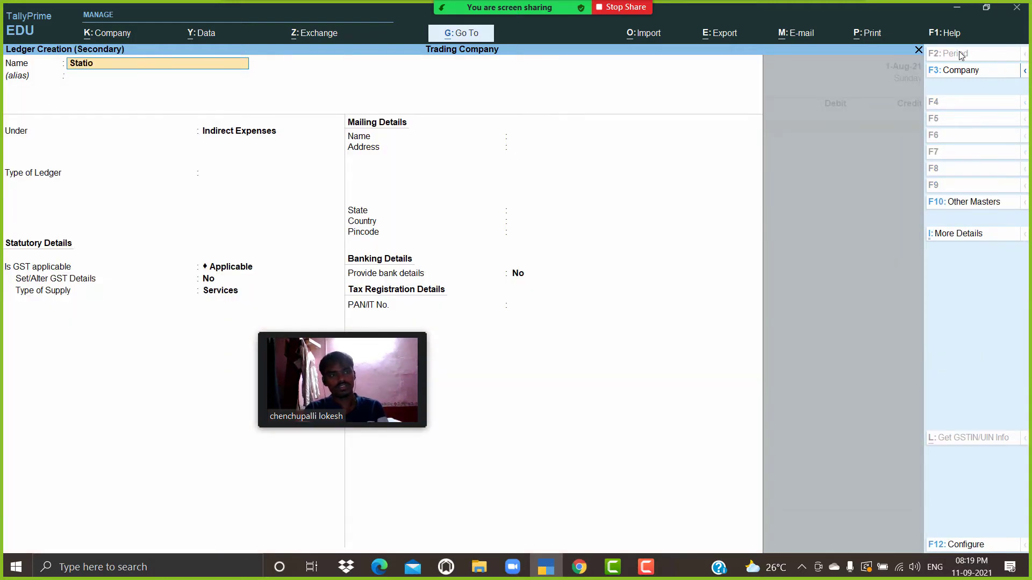
text(nery)
key(Return)
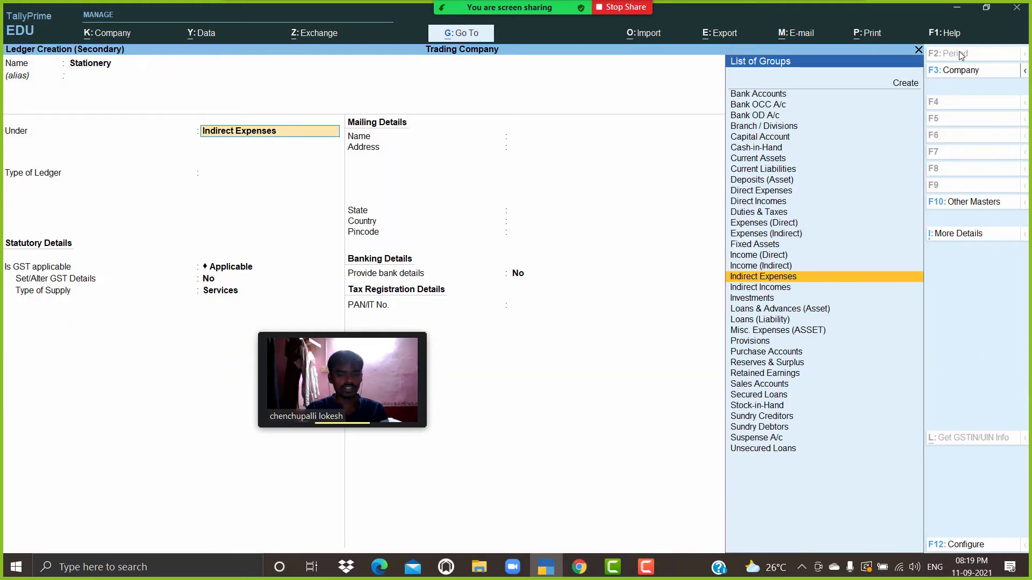
key(Return)
key(Return)
key(Return)
key(Return)
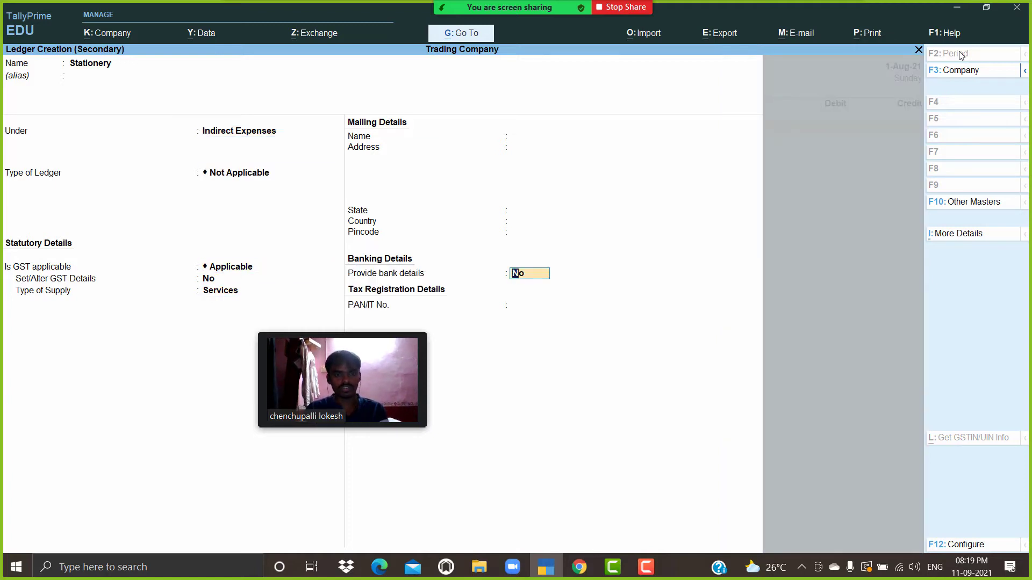
key(Return)
key(Return)
key(Return)
mouse_move(407, 27)
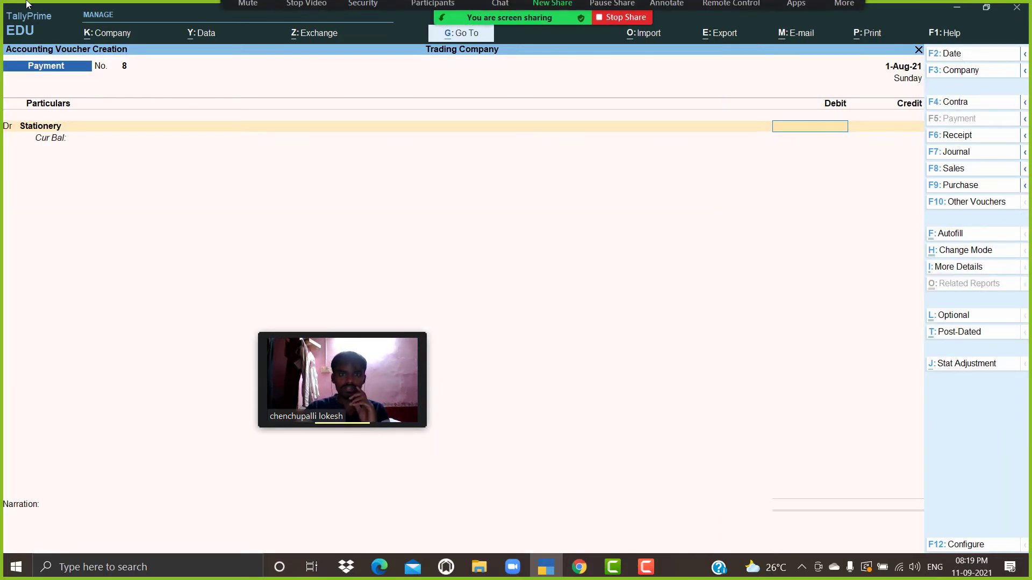
click(418, 28)
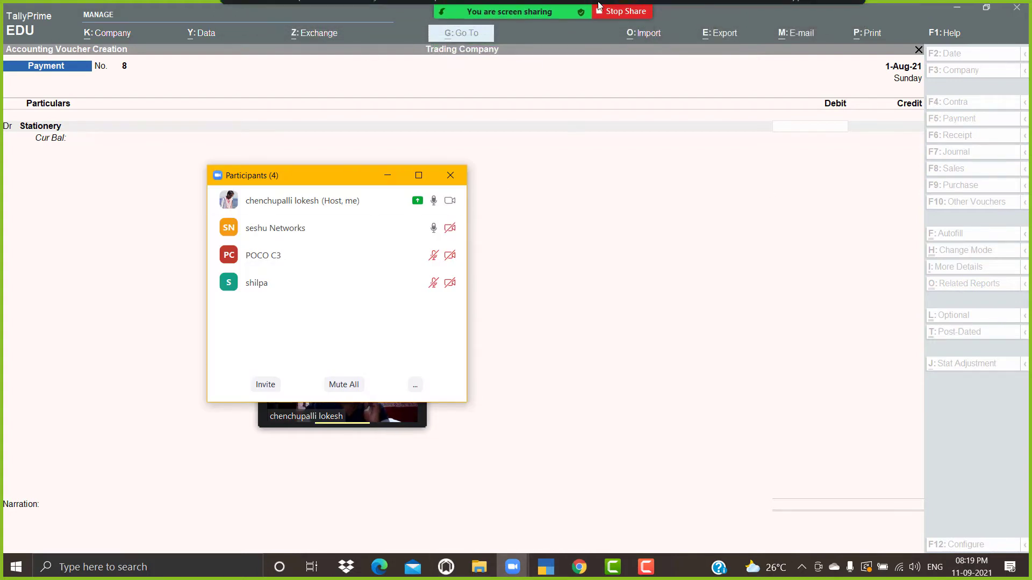
click(387, 174)
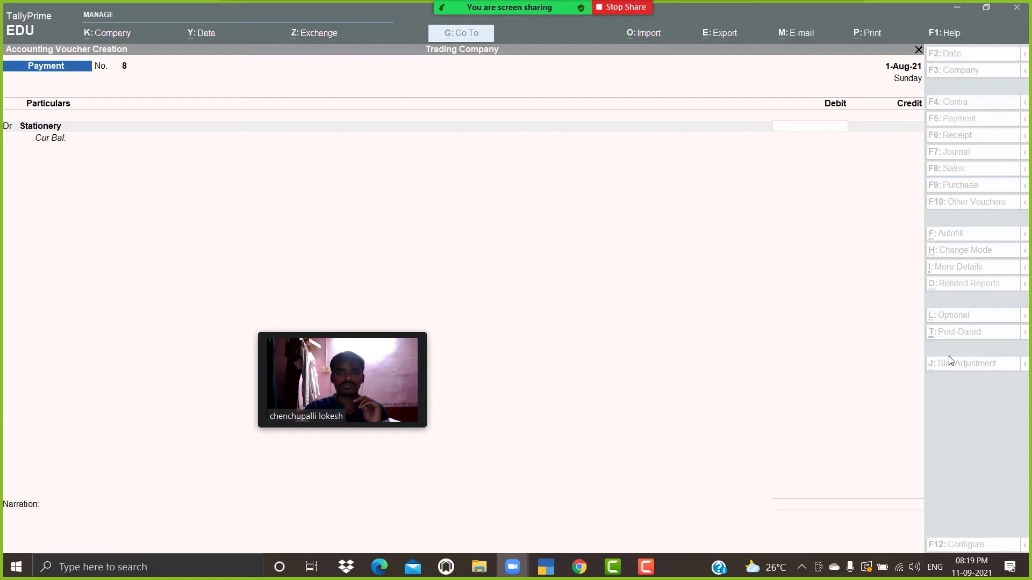
mouse_move(344, 376)
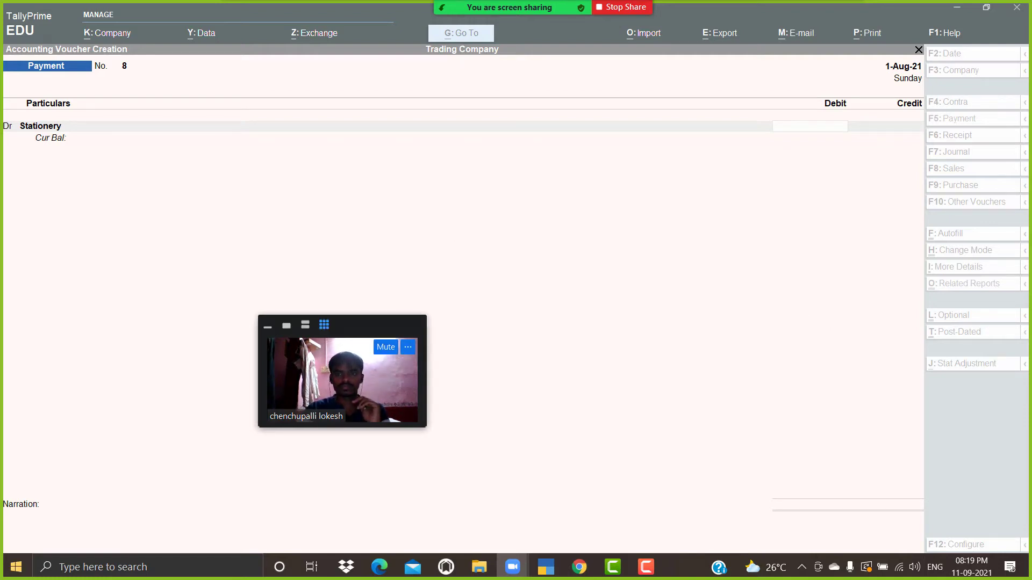
click(810, 129)
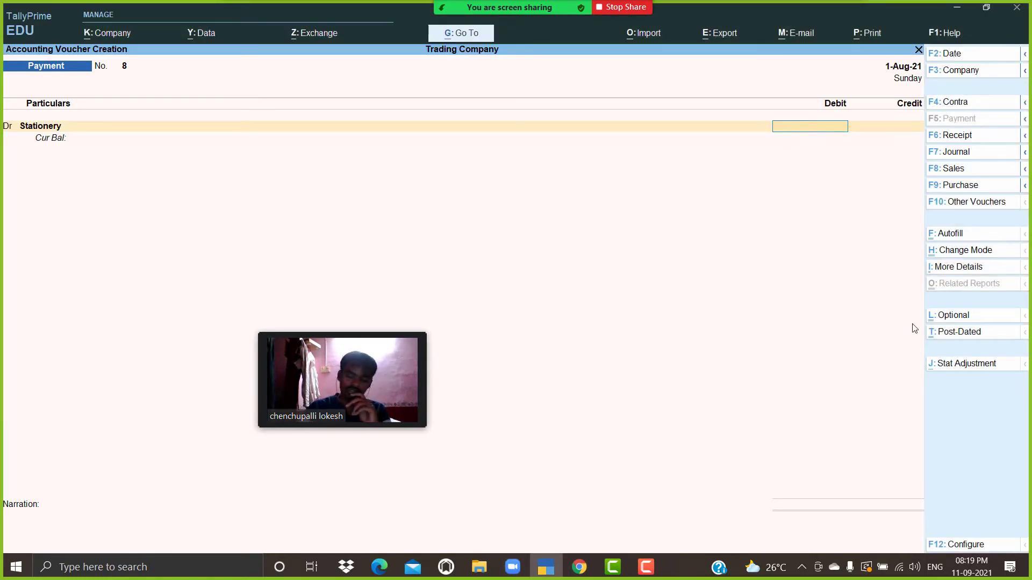
Step: Debit Stationery 2500, credit Cash for the same amount and save the payment voucher
text(2500)
key(Return)
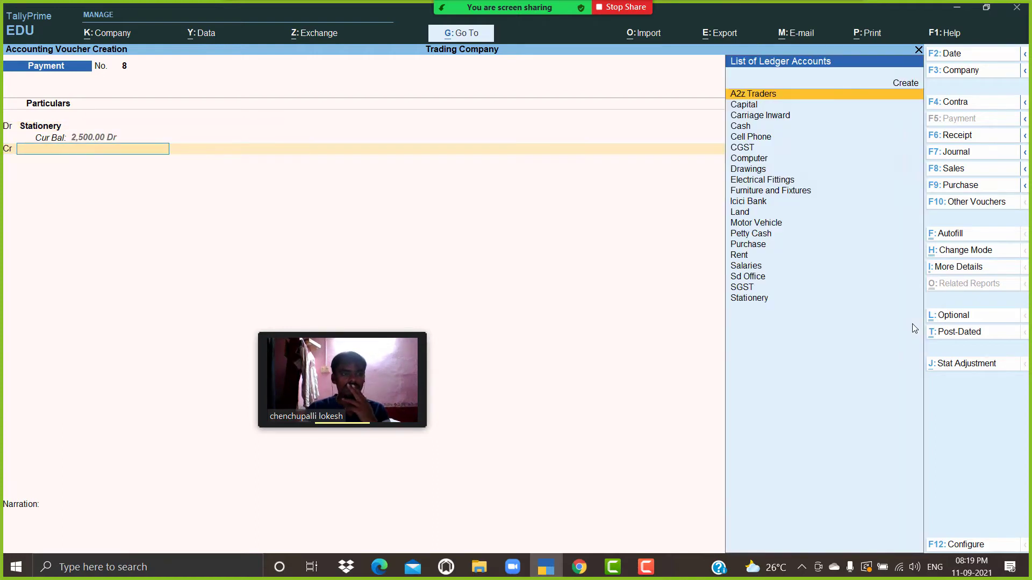
key(Down)
key(Down)
key(Down)
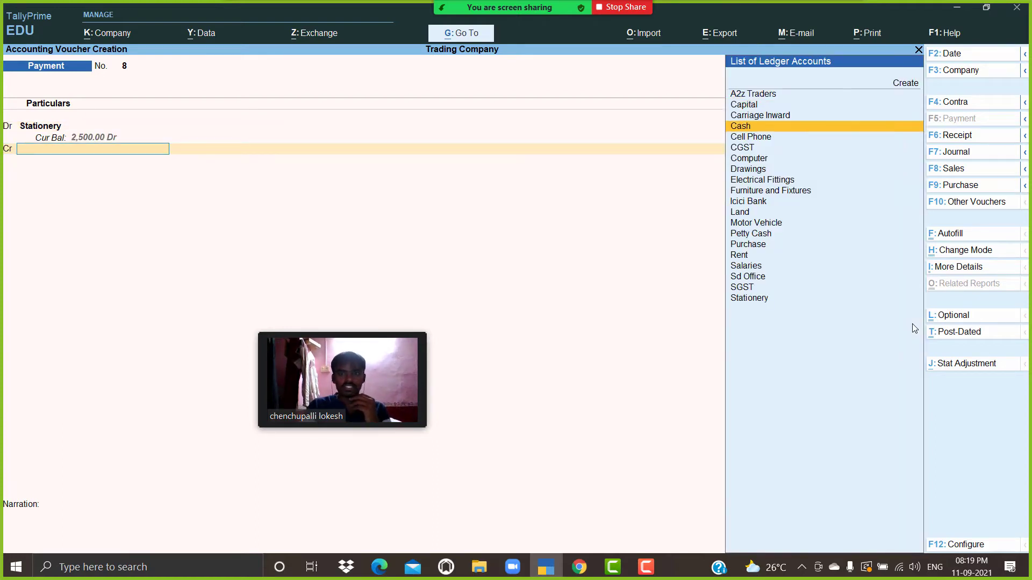
key(Return)
key(Return)
key(Return)
key(Return)
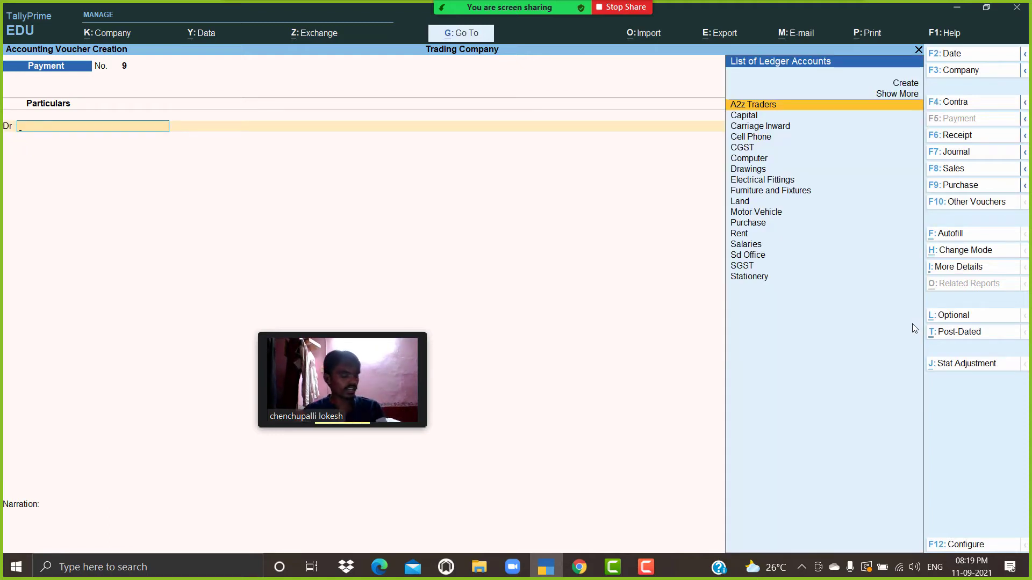
Step: Debit Stationery 2500 in the new payment voucher and add a second debit line
text(st)
key(Return)
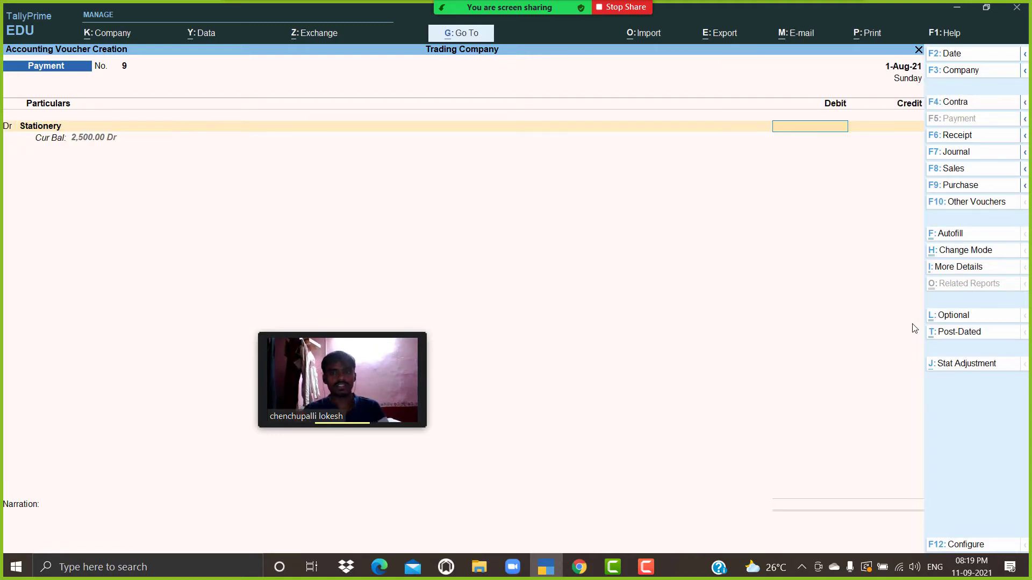
text(2500)
key(Return)
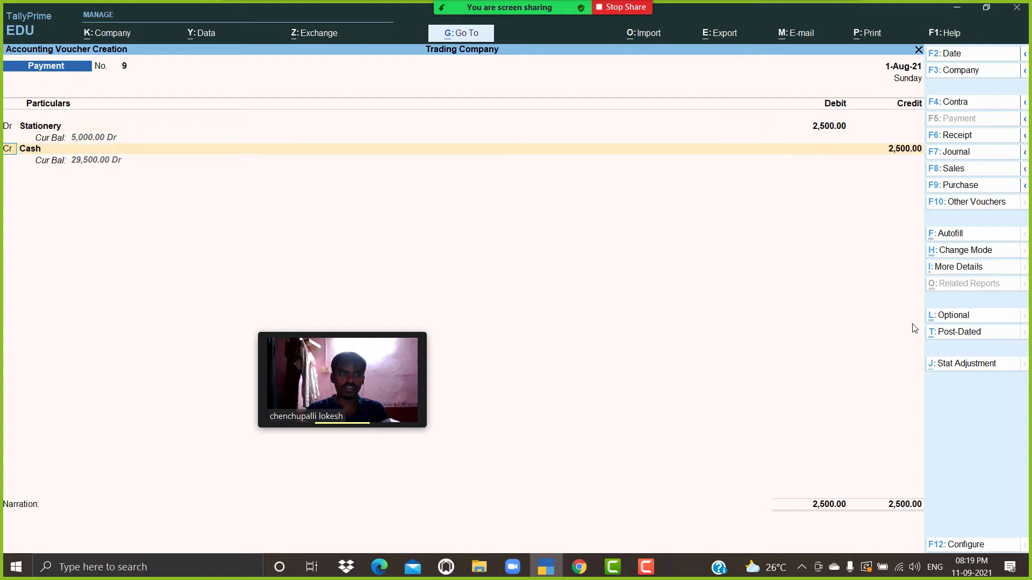
text(d)
key(Return)
Step: Create the ledger Cell Phone Bill under Indirect Expenses for the second debit line, keeping the default settings
key(alt+c)
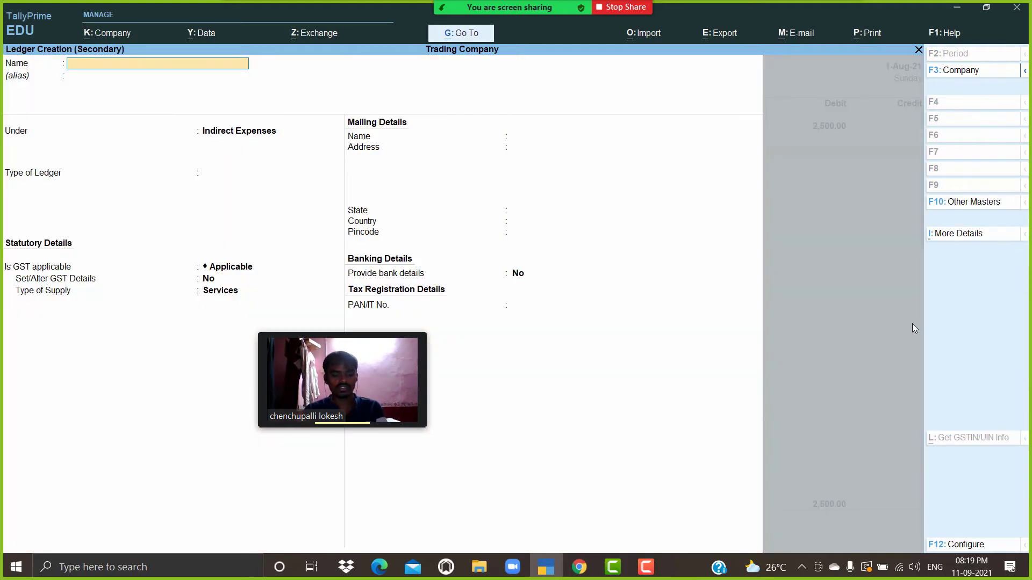
text(Ce)
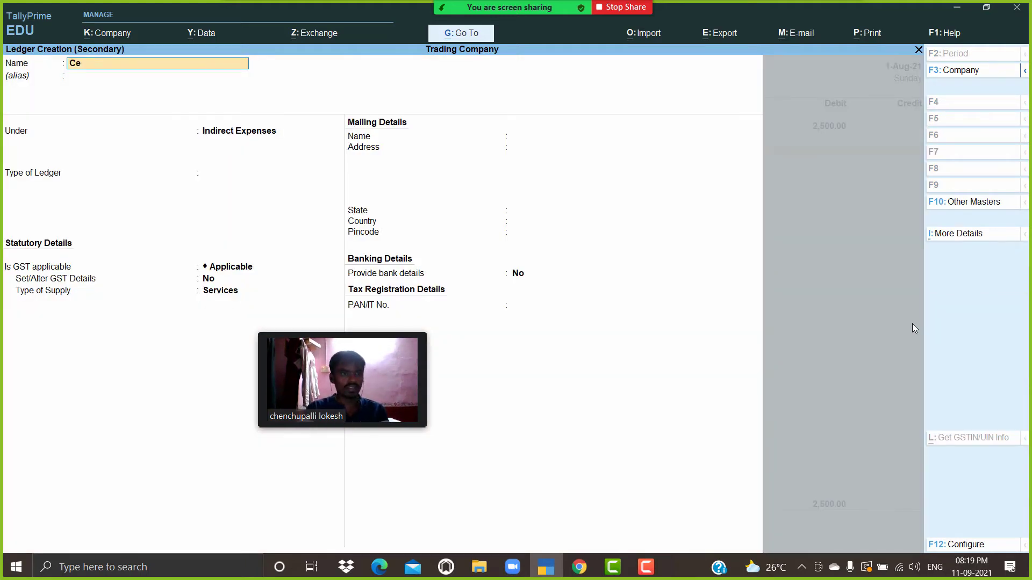
text(ll Phone Bi)
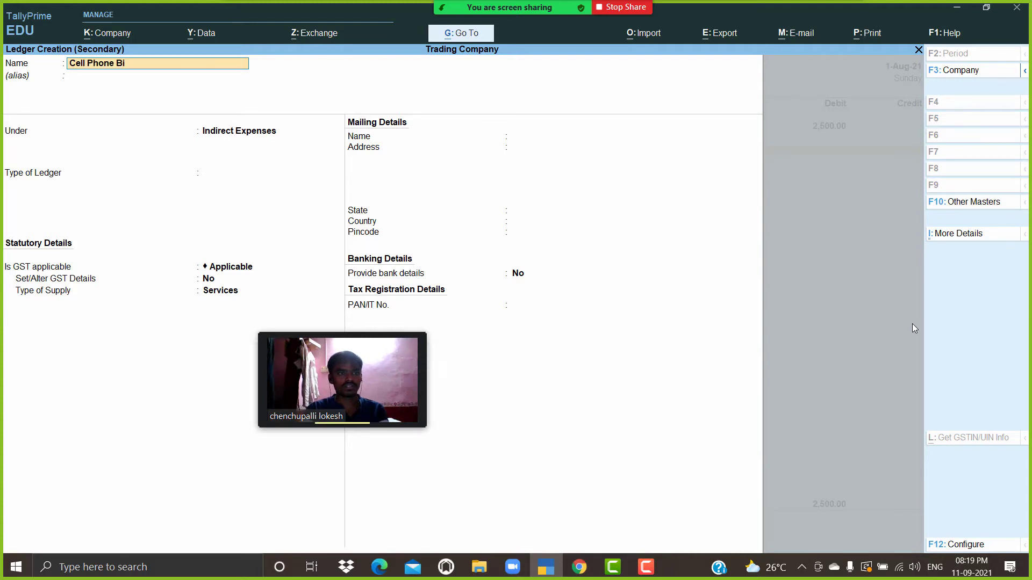
text(ll)
key(Return)
key(Return)
key(Return)
key(Return)
key(Return)
key(Return)
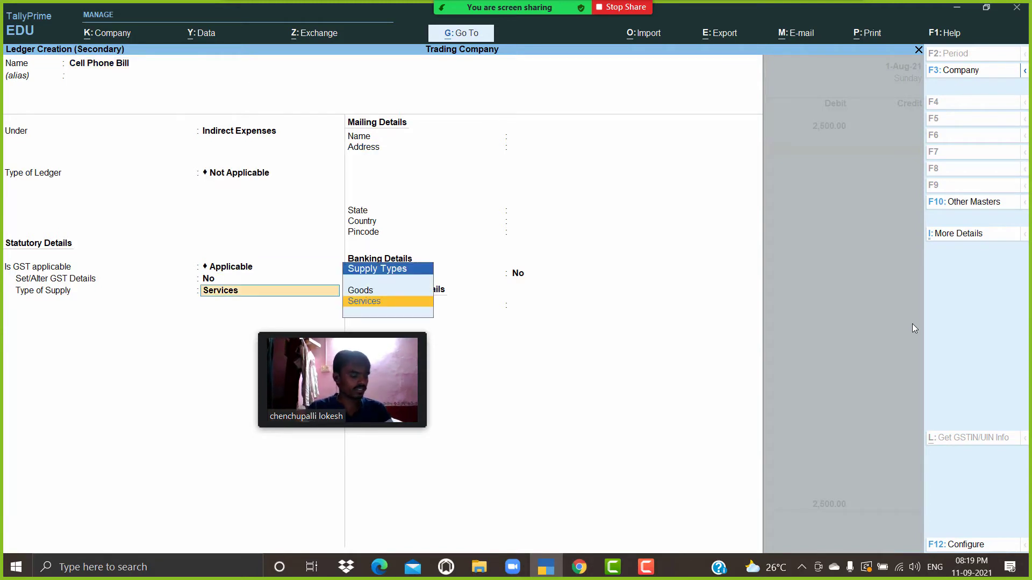
key(Return)
key(Return)
Step: Debit Cell Phone Bill 600 and add a third debit line to the voucher
text(600)
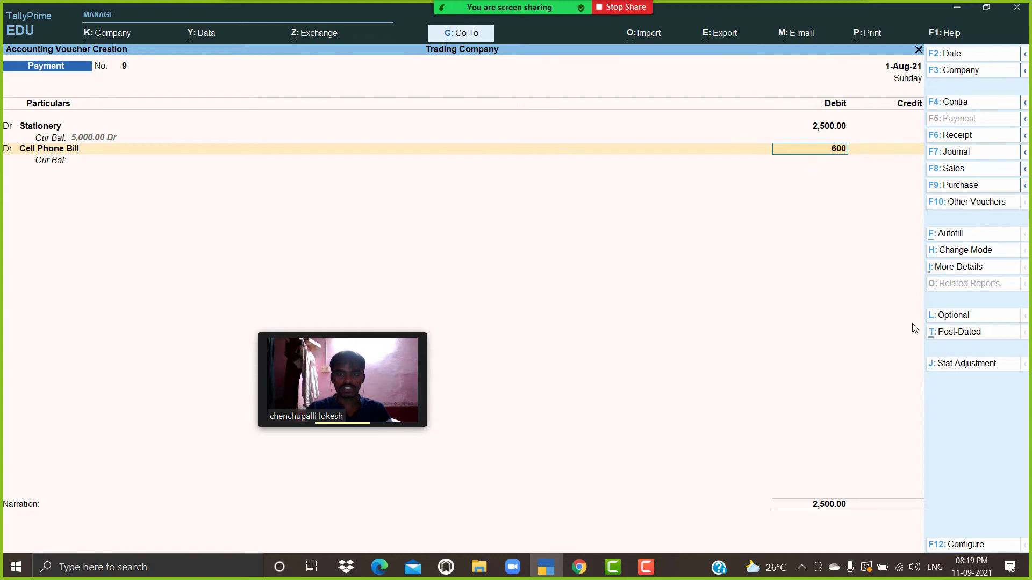
key(Return)
key(Return)
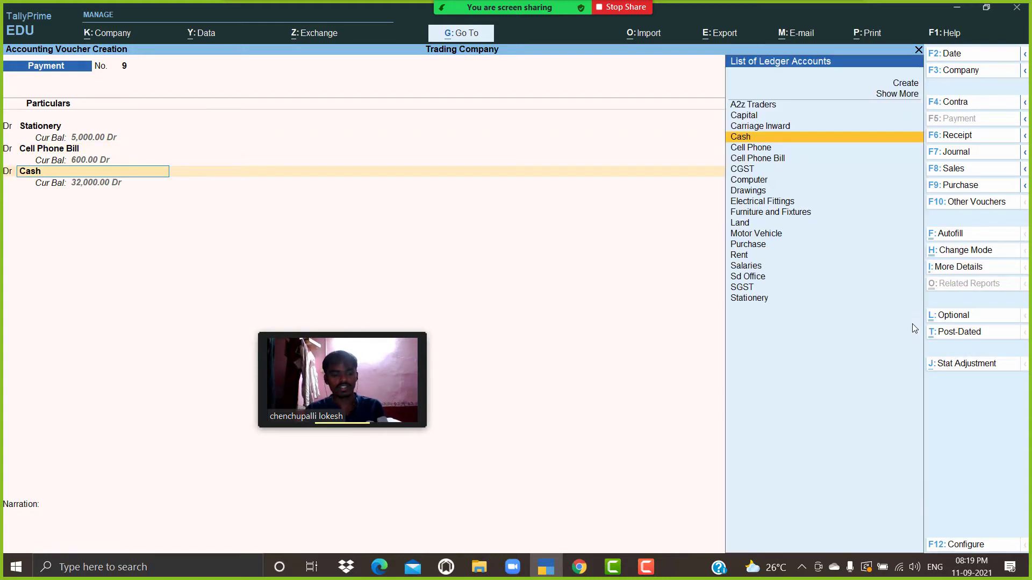
Step: Create the ledger Shop Maintenance Exp under Indirect Expenses for the third debit line, keeping the default settings
key(alt+c)
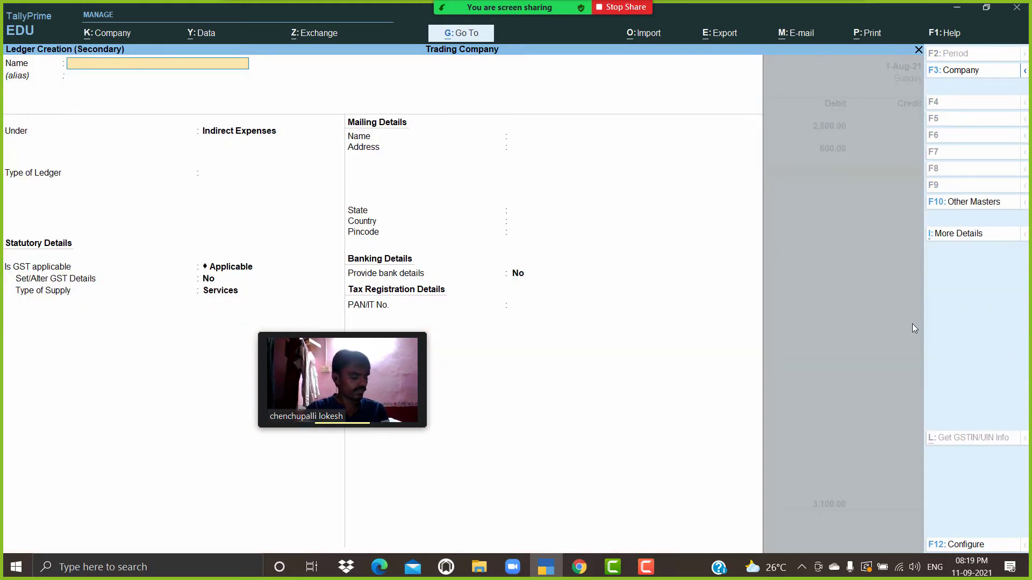
text(Shop)
key(BackSpace)
text(op)
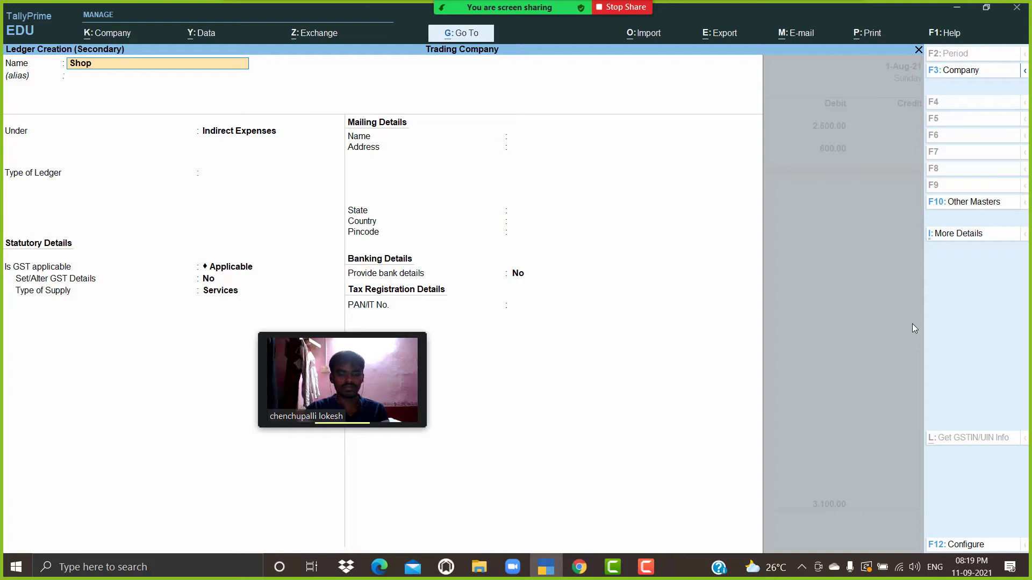
text( Main)
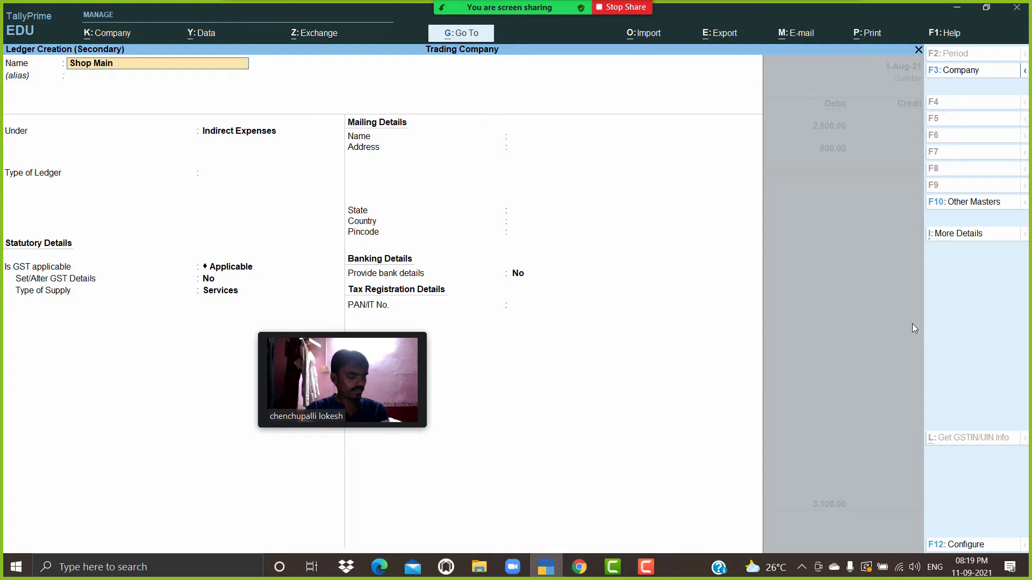
text(tenance exp)
key(Return)
key(Return)
key(Return)
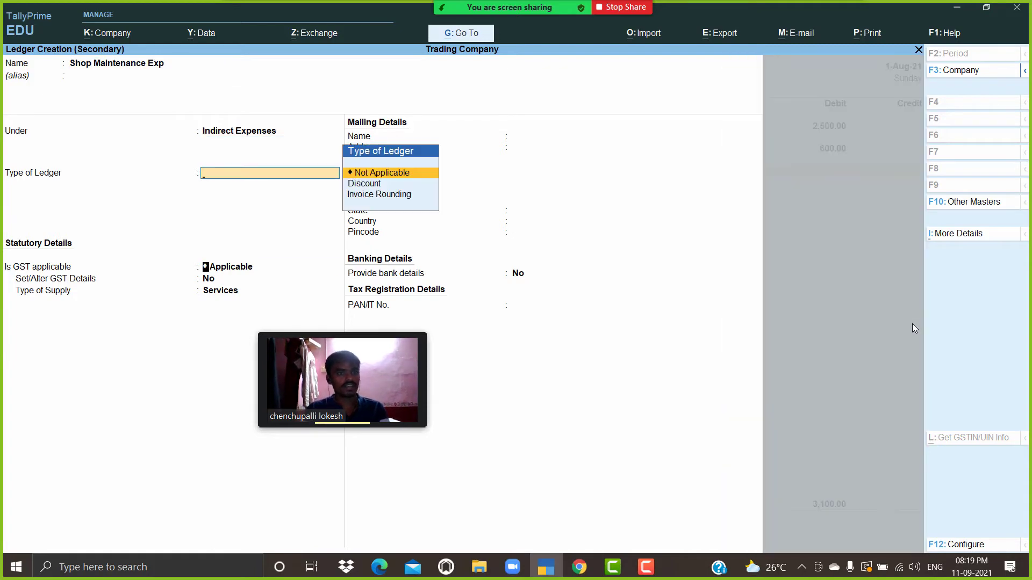
key(Return)
key(Return)
key(Return)
key(Return)
key(Return)
key(Return)
key(Return)
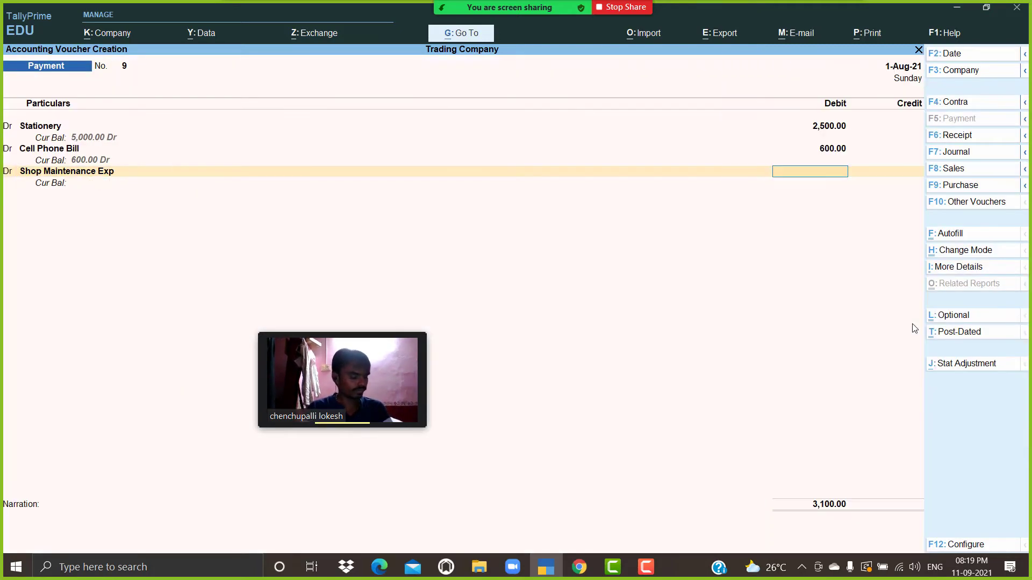
Step: Debit Shop Maintenance Exp 450 and add a fourth debit line to the voucher
text(450)
key(Return)
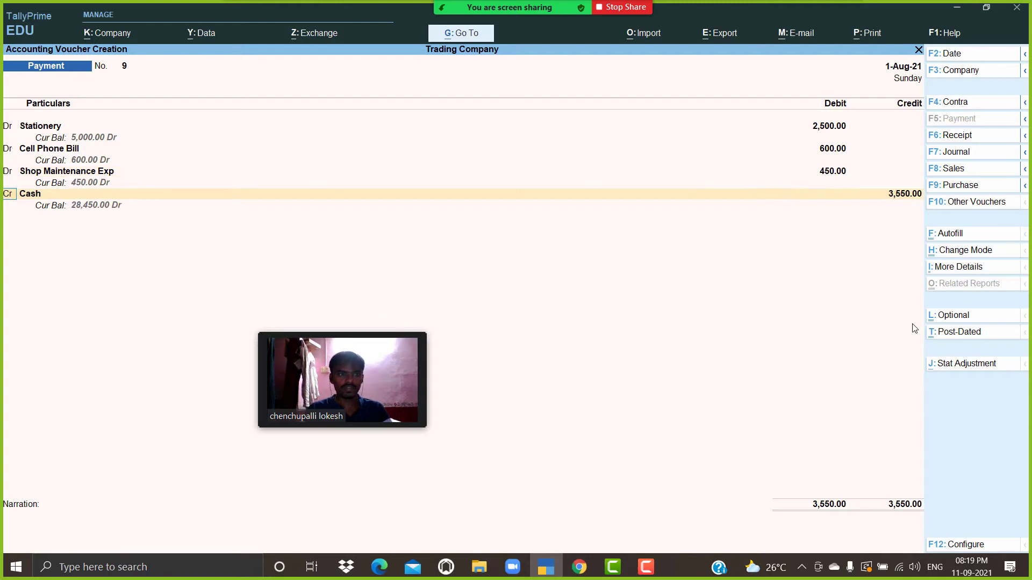
key(Return)
Step: Create the ledger Conveyance Exp under Indirect Expenses for the fourth debit line, keeping the default settings
key(alt+c)
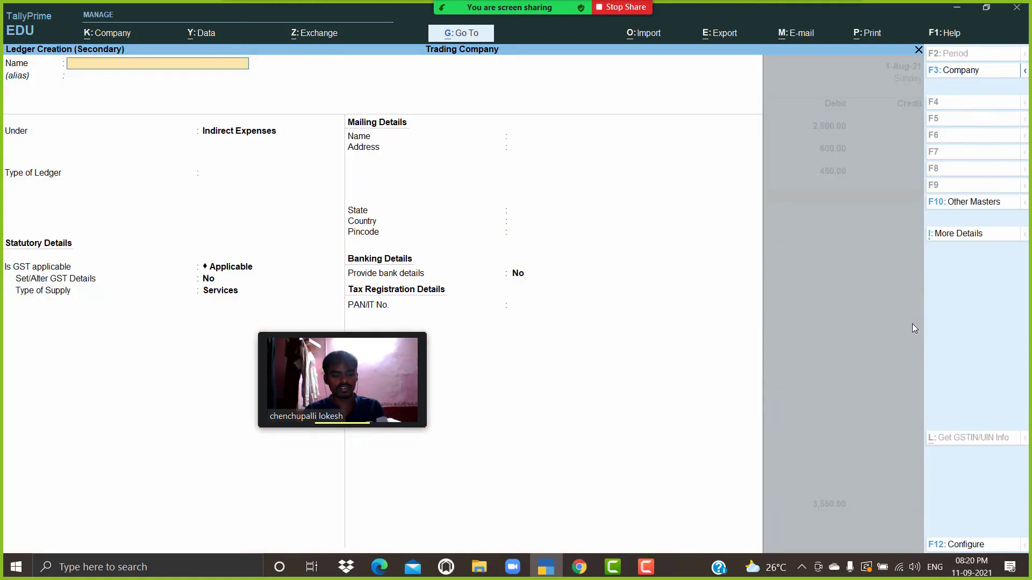
text(Co)
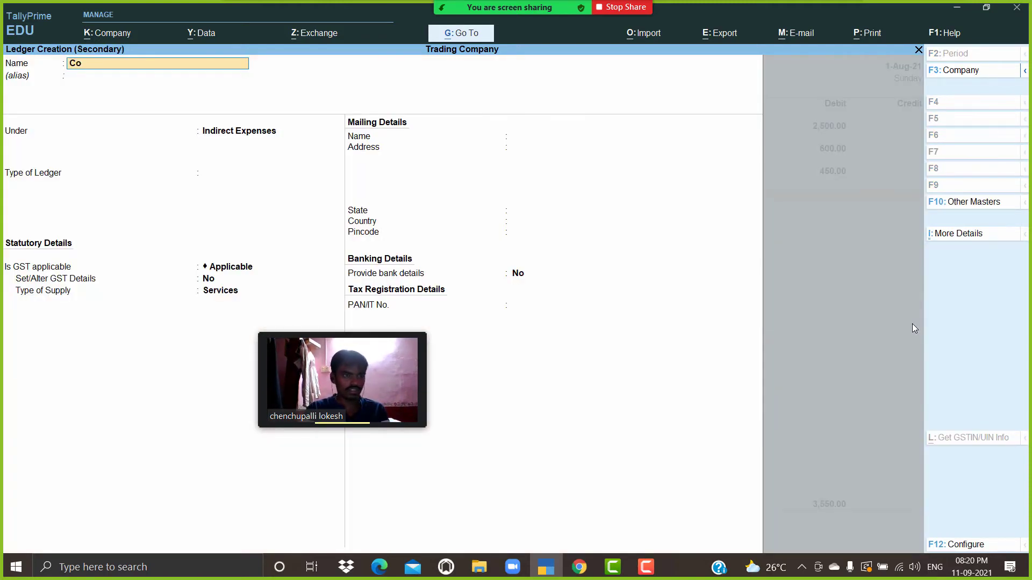
text(nveyance Ex)
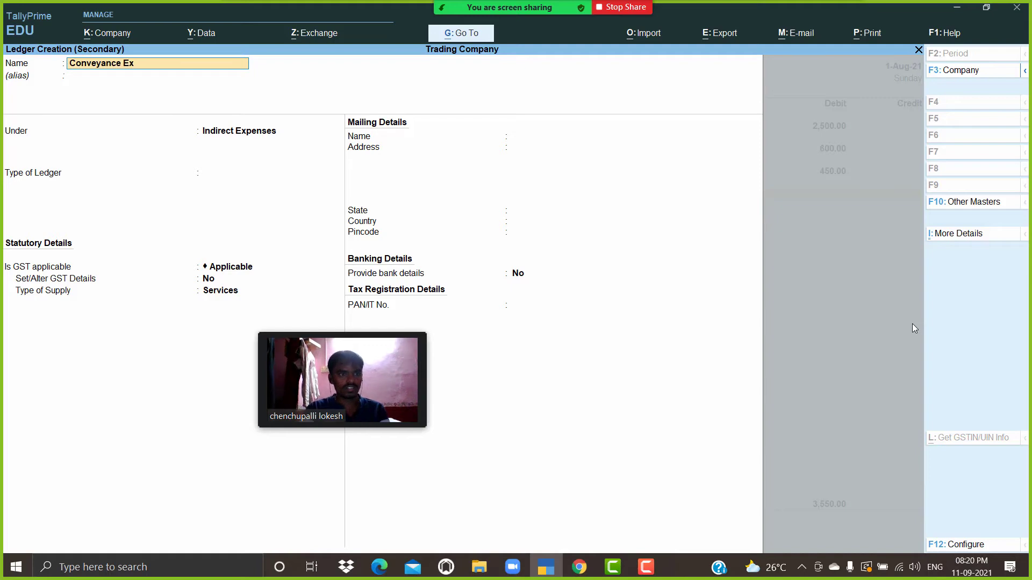
key(Return)
key(Return)
key(Return)
key(Return)
key(Return)
key(Return)
key(Return)
key(Return)
key(Return)
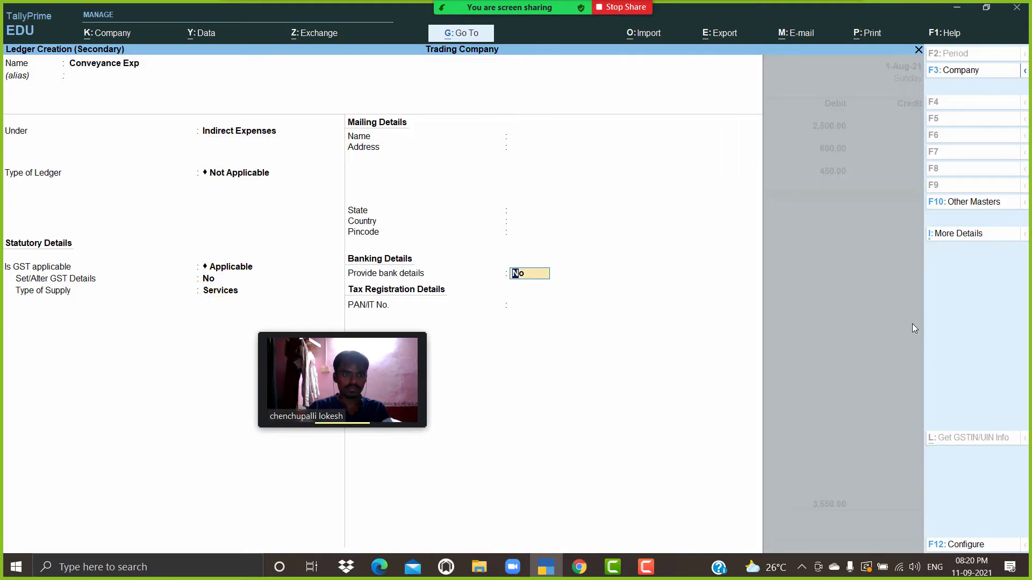
Step: Debit Conveyance Exp 250 in the payment voucher
text(2)
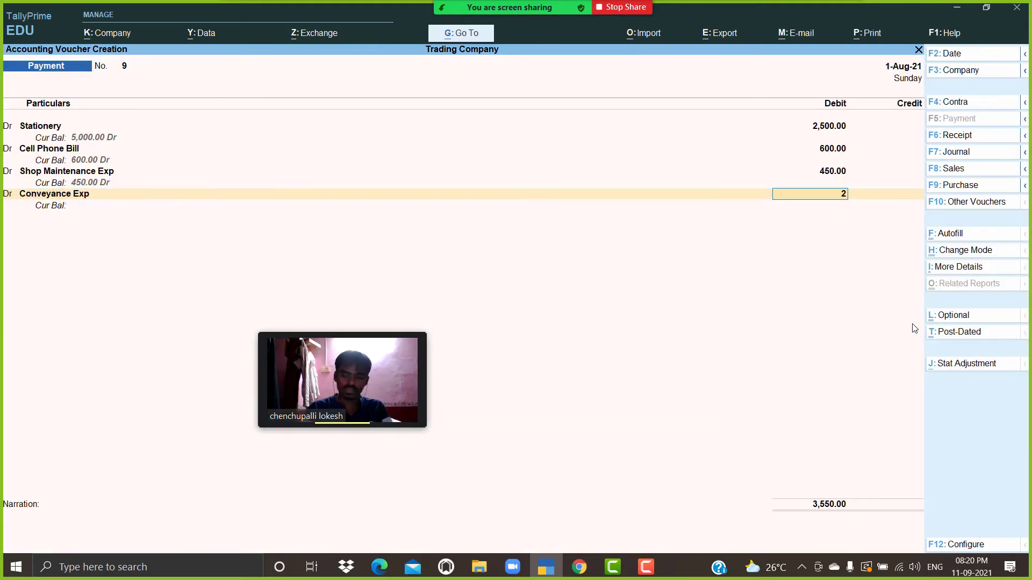
text(50)
key(Return)
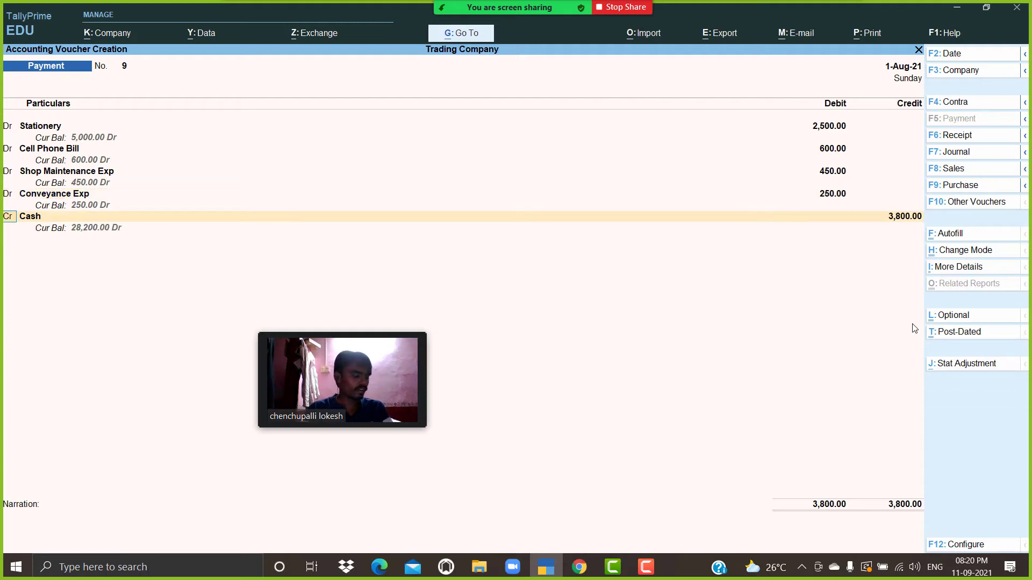
Step: Credit the full amount to Petty Cash instead of Cash and save the payment voucher
key(Return)
text(Pe)
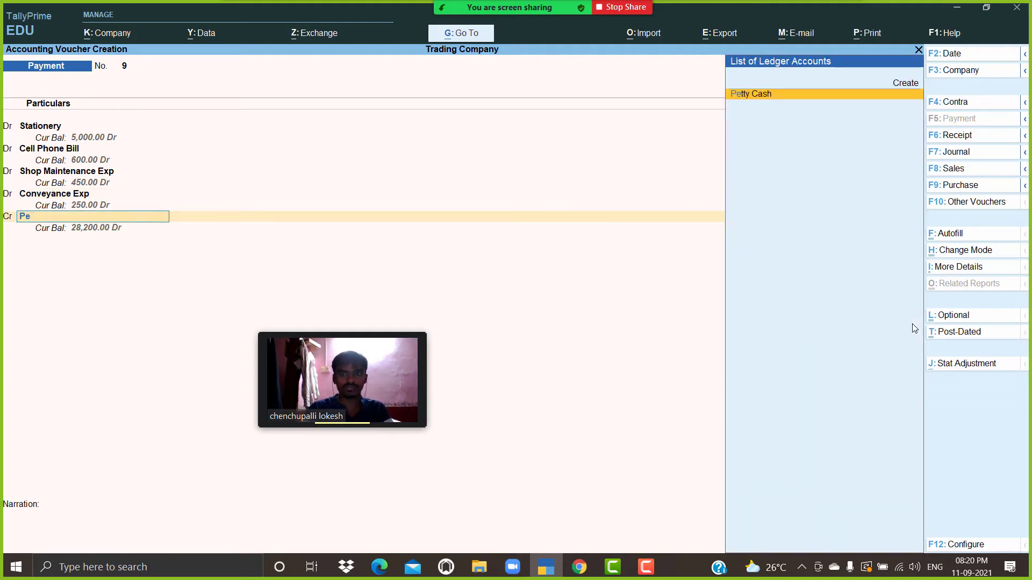
key(Return)
key(Return)
key(Return)
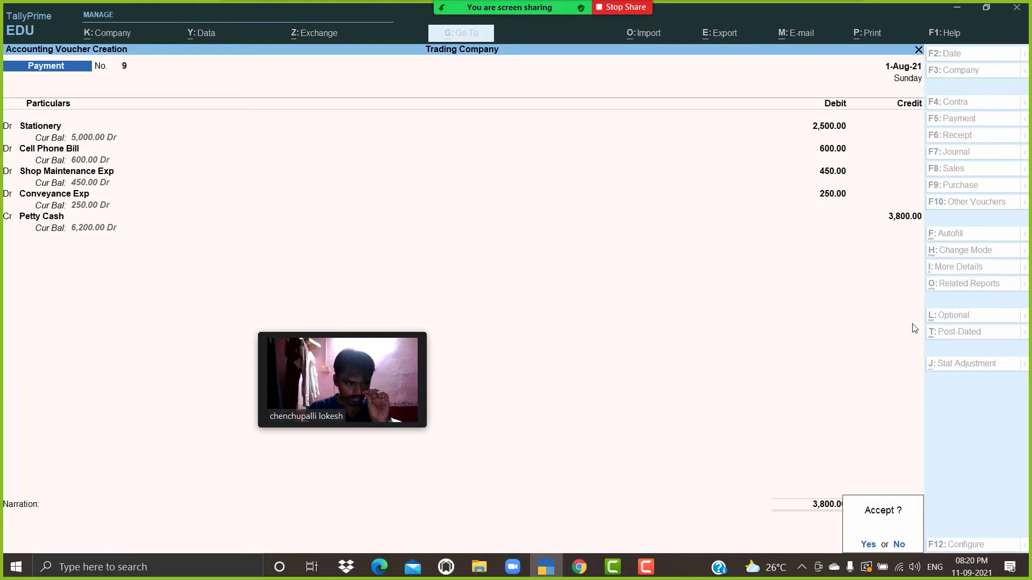
key(Return)
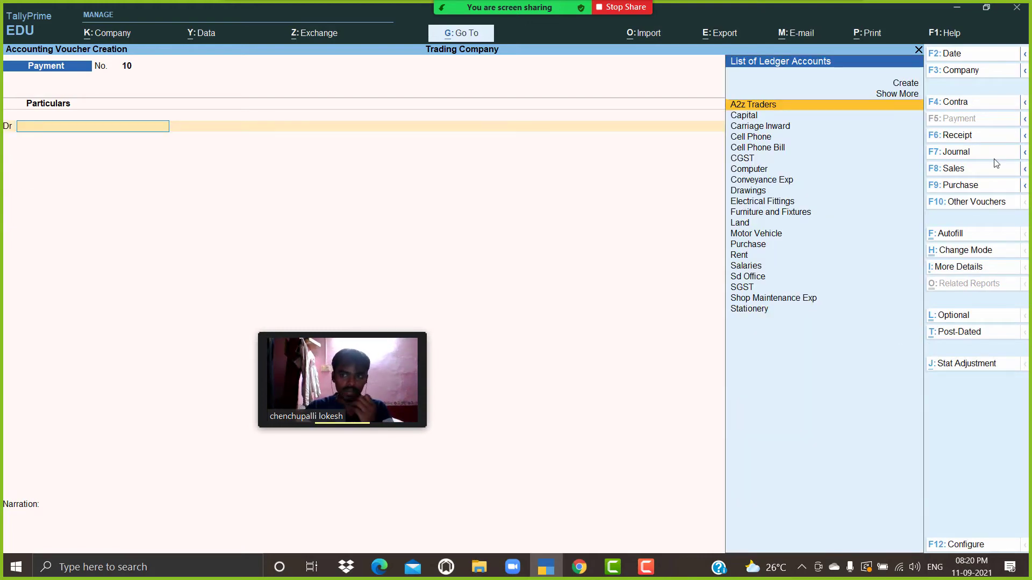
Step: Start a sales voucher with Cash as the party account, accepting the default party details with Andhra Pradesh as the state
click(974, 173)
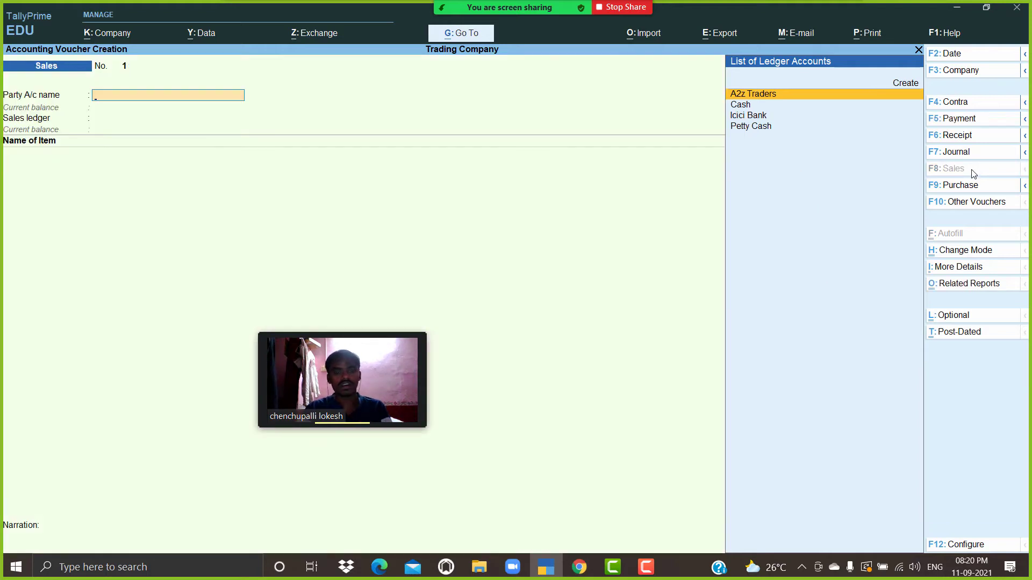
key(alt+c)
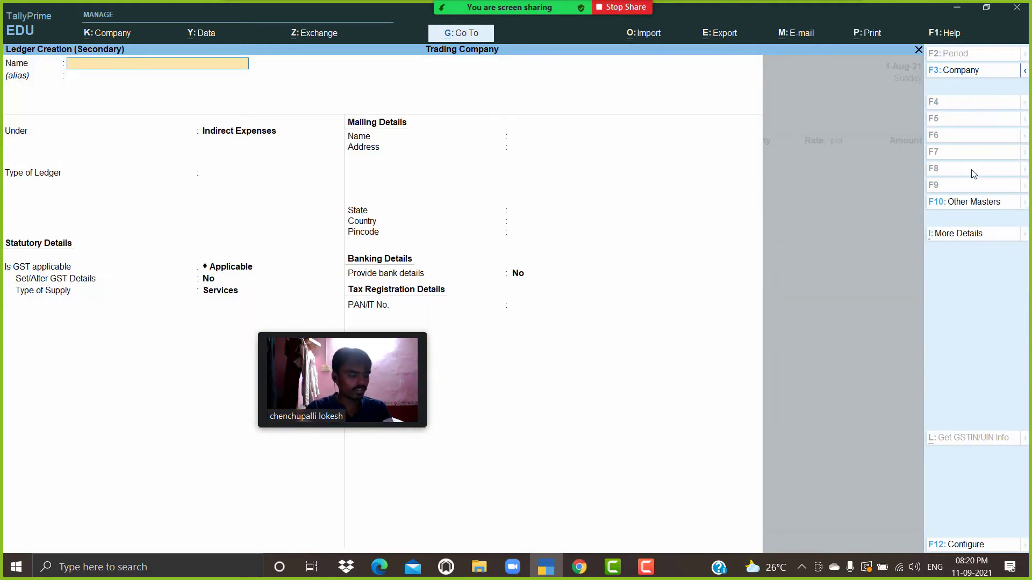
key(Escape)
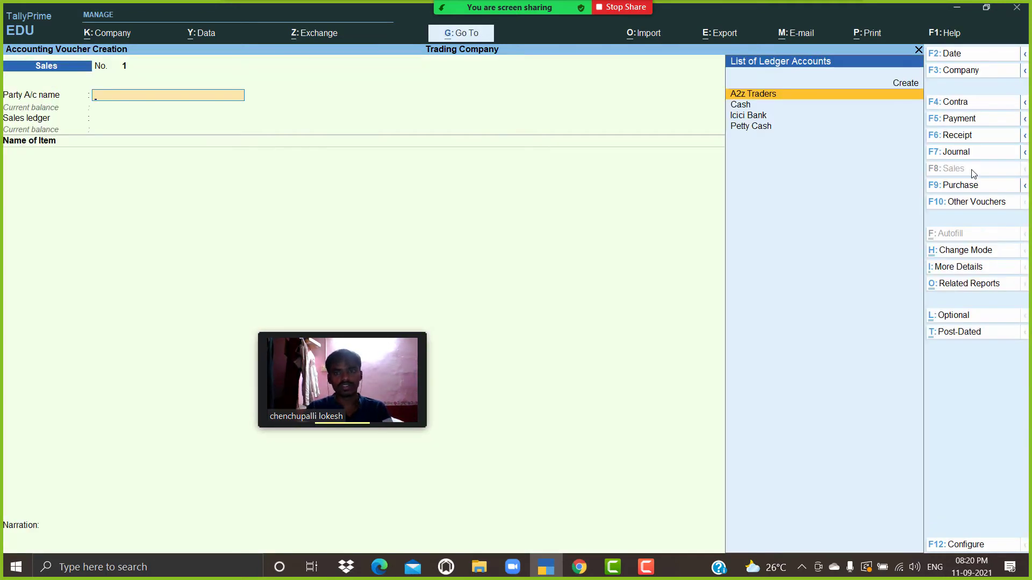
key(Down)
key(Return)
key(Return)
key(Return)
key(Return)
key(Return)
key(Return)
key(Return)
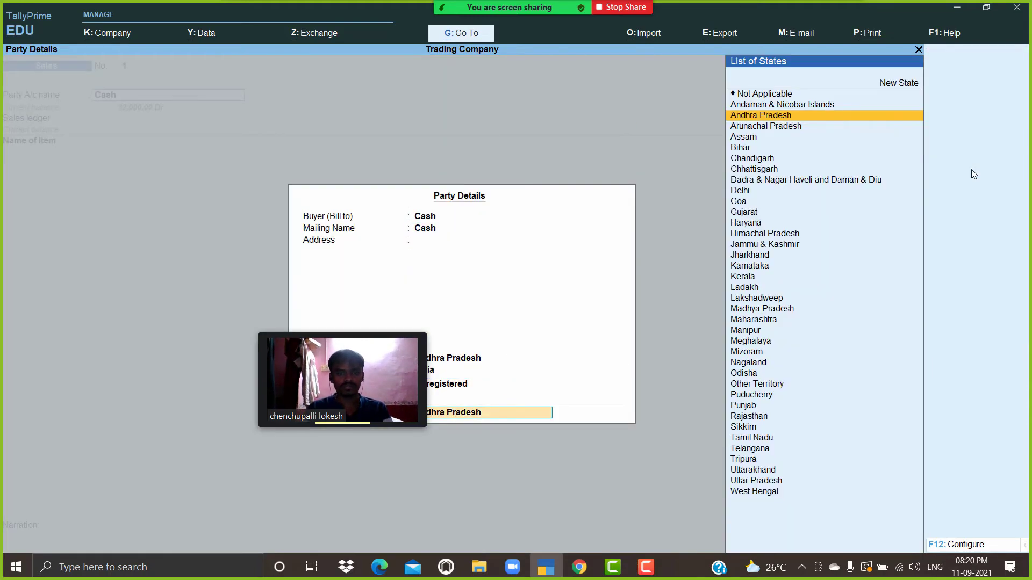
key(Return)
Step: Create the ledger Sales under Sales Accounts as the voucher's sales ledger, keeping the default settings
key(Return)
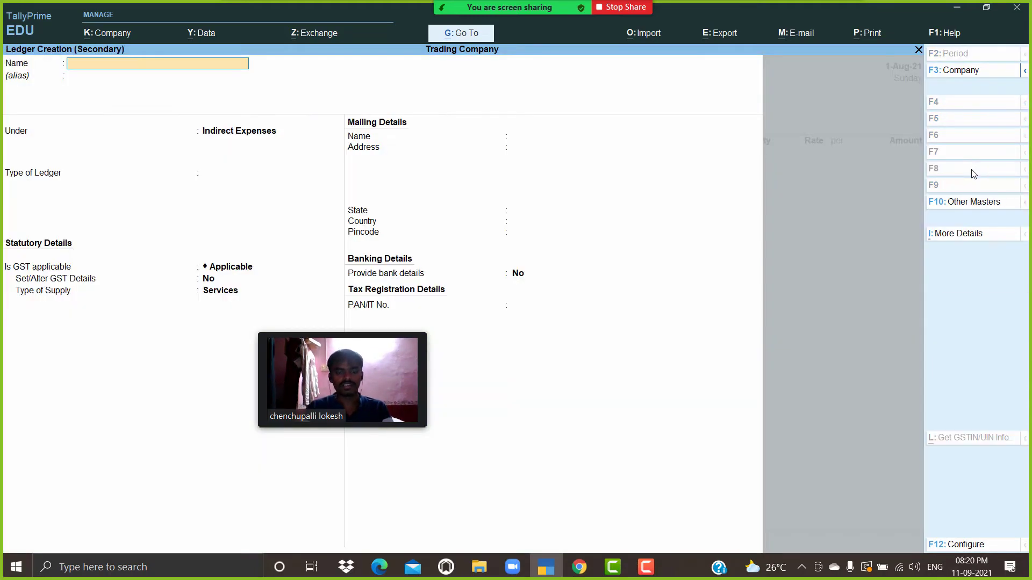
text(Sal)
key(Return)
key(Return)
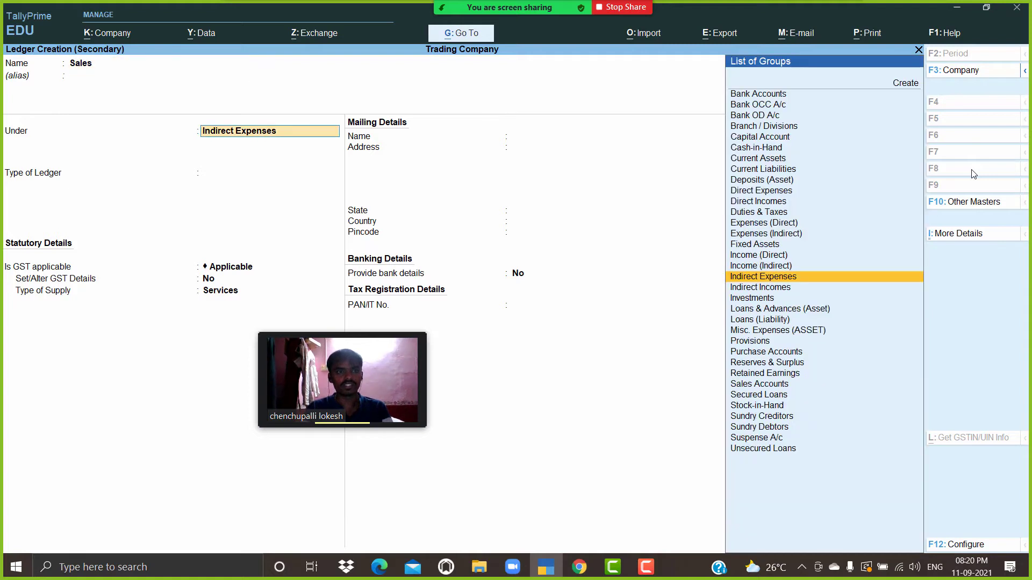
text(sa)
key(Return)
key(Return)
key(Return)
key(Return)
key(Return)
key(Return)
key(Return)
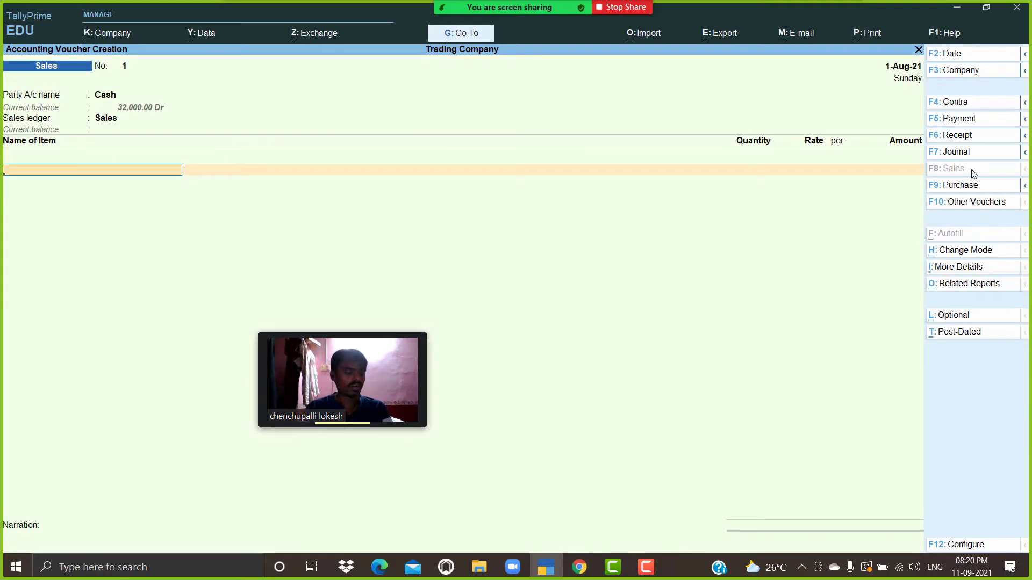
Step: Add 50 nos of High Capacity Stabilizers at a rate of 850 to the sales voucher
text(H)
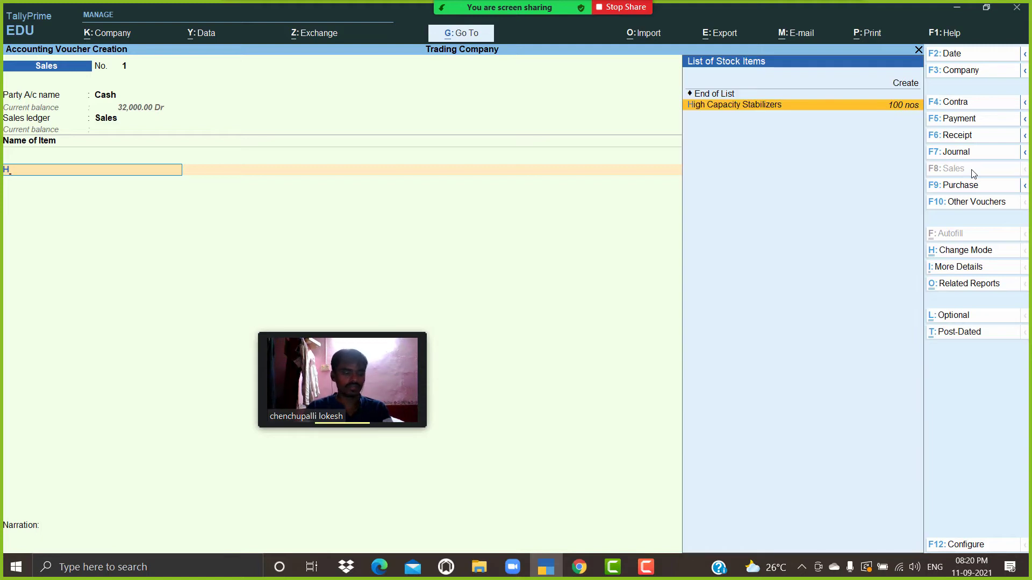
key(Return)
text(50)
key(Return)
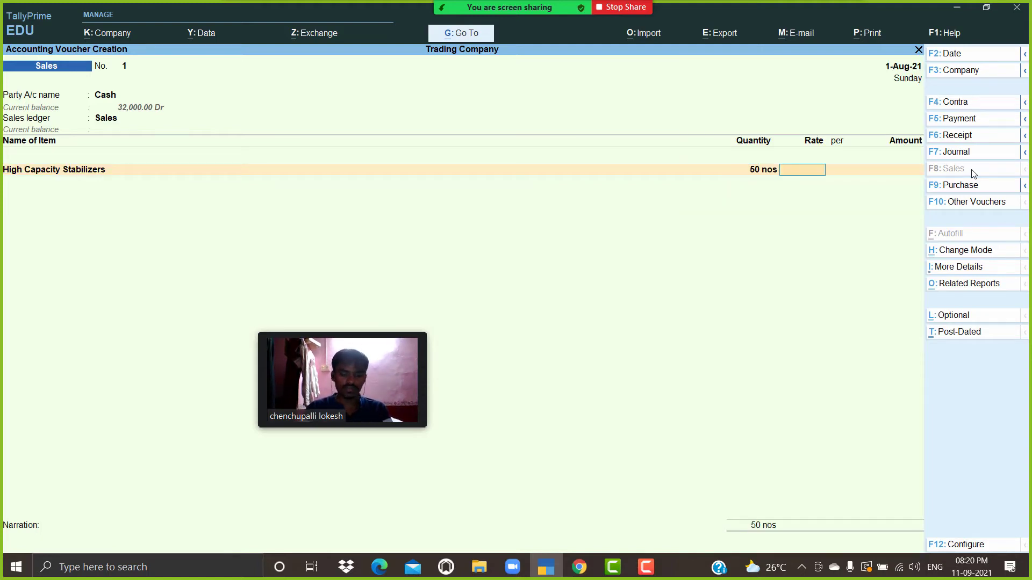
text(850)
key(Return)
key(Return)
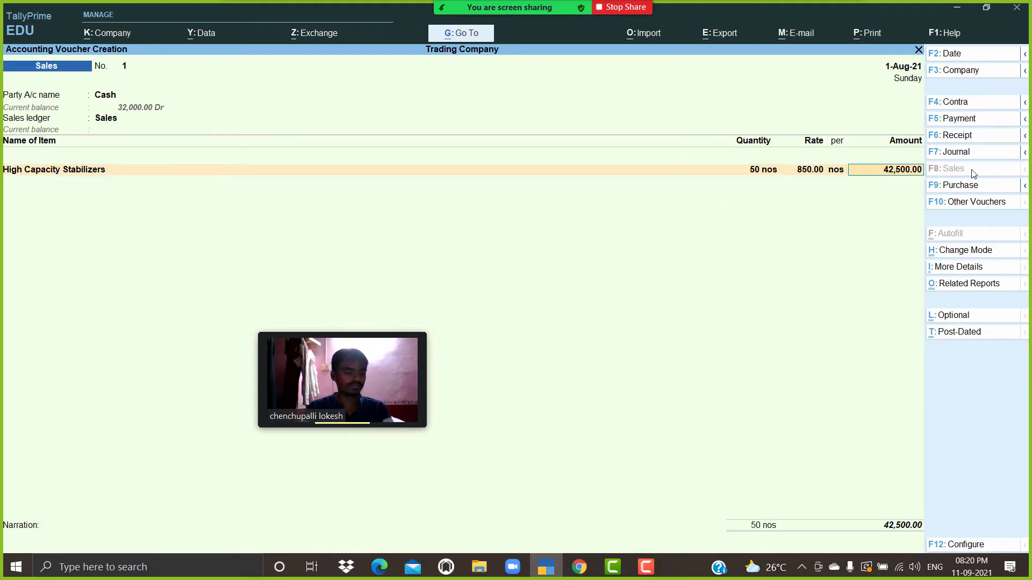
key(Return)
Step: Add 15 nos of Open Well Pumps at a rate of 1700 to the sales voucher
text(Op)
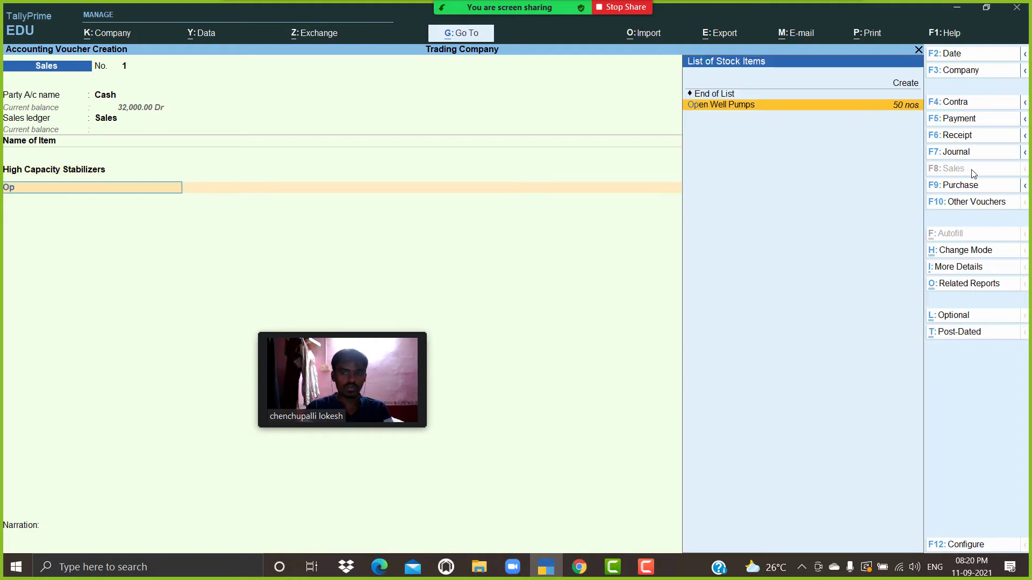
key(Return)
text(15)
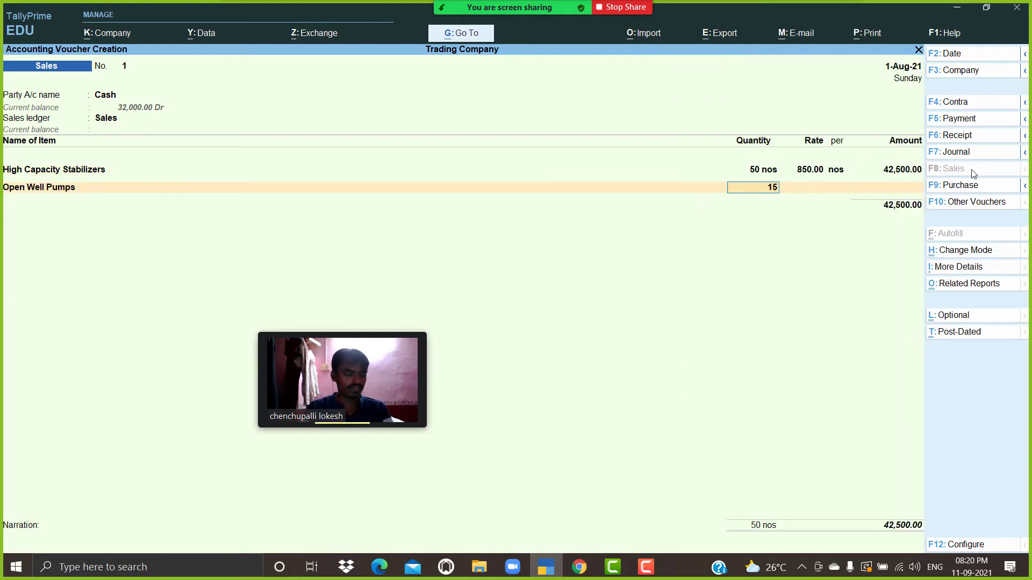
key(Return)
text(1700)
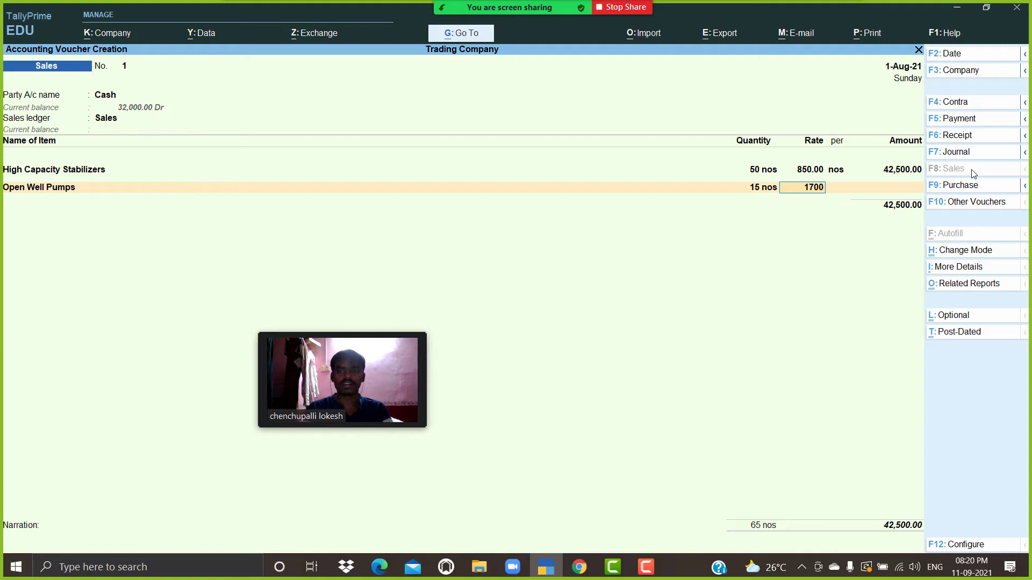
key(Return)
key(Return)
key(Return)
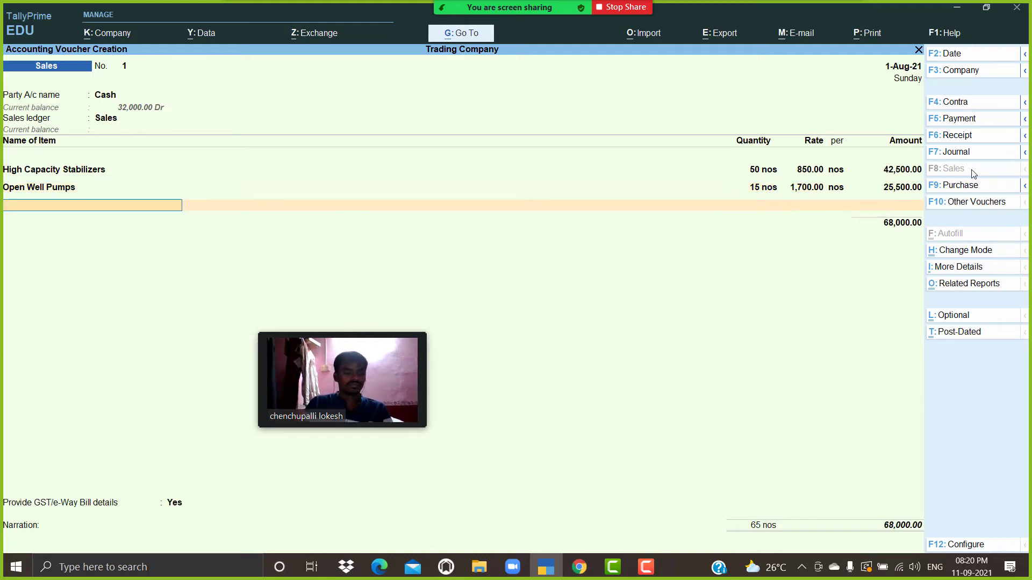
Step: Add the CGST and SGST ledgers below the items, accepting their calculated amounts
key(Return)
text(cg)
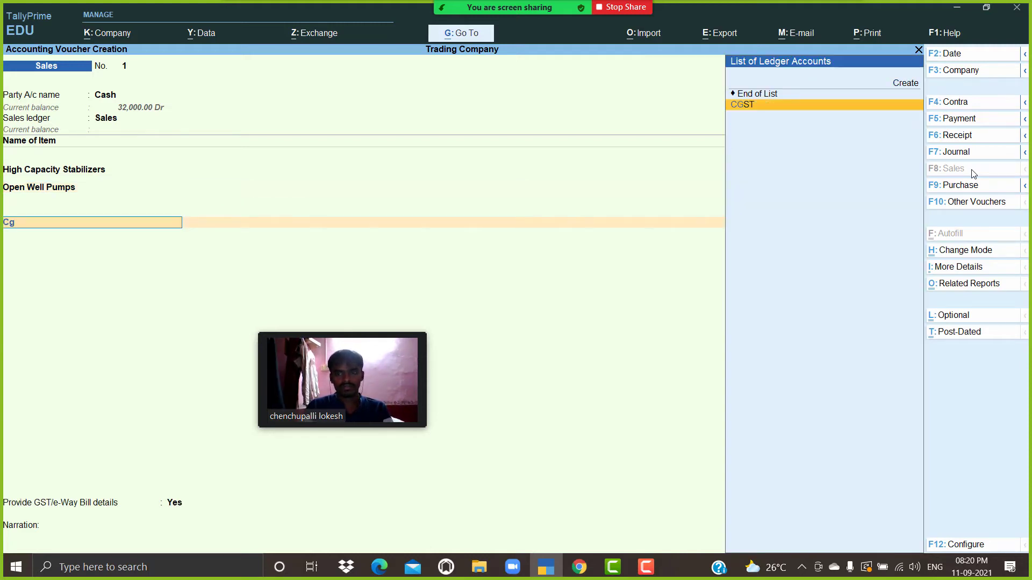
key(Return)
key(Return)
text(sg)
key(Return)
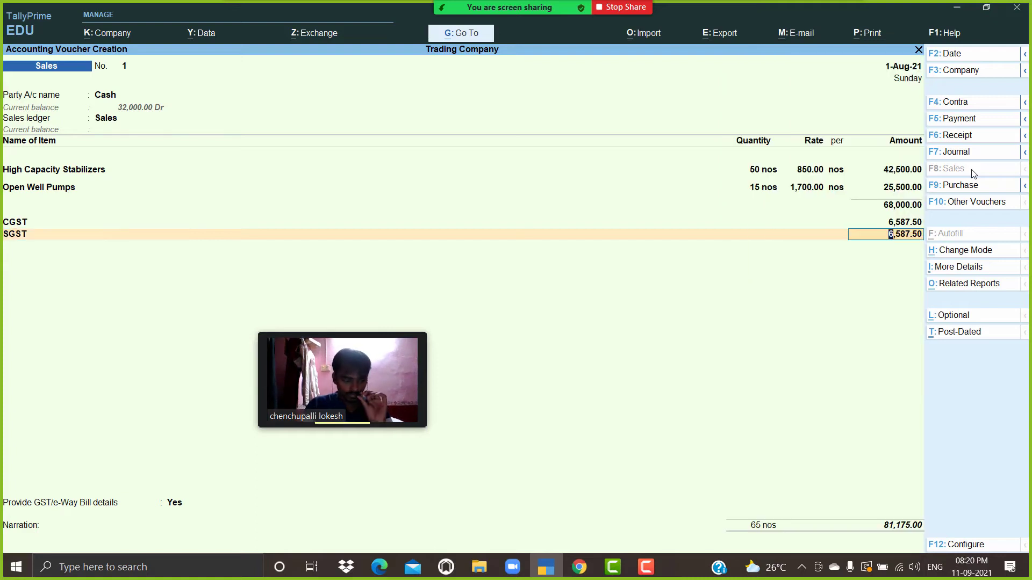
key(Return)
key(Return)
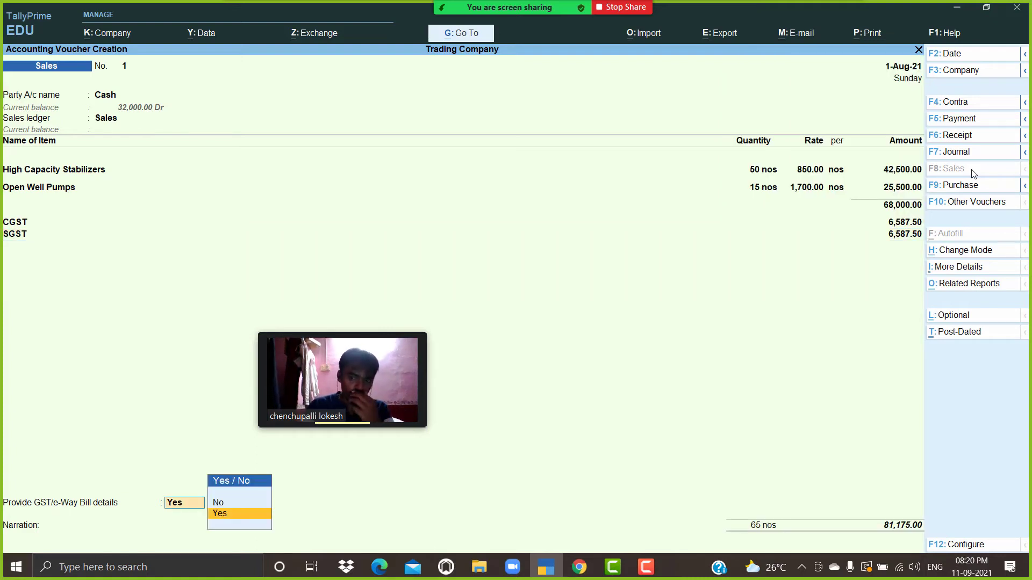
Step: Set the GST/e-Way Bill details to No and save the sales voucher without narration, declining e-Way Bill generation
key(Up)
key(Return)
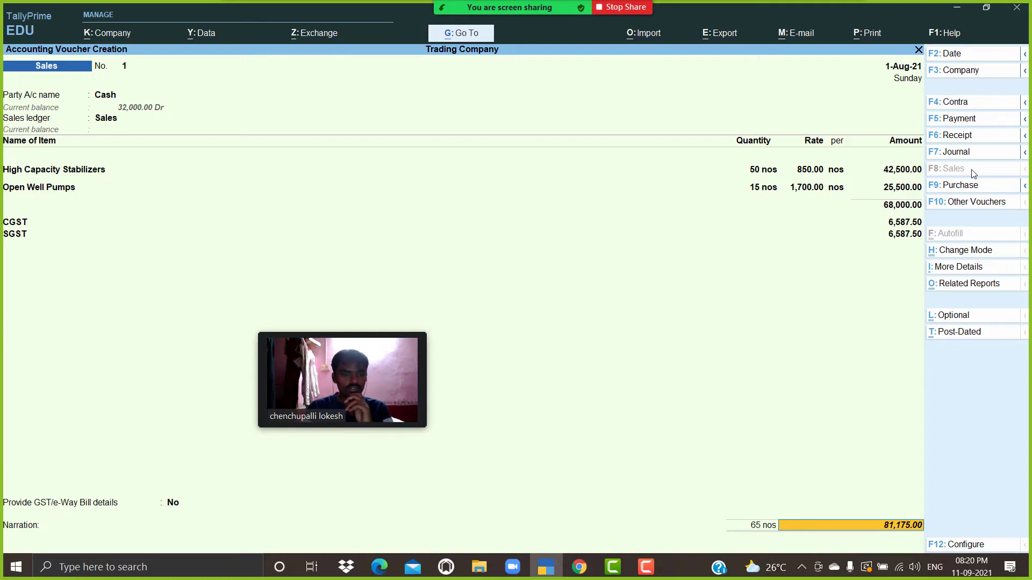
key(Return)
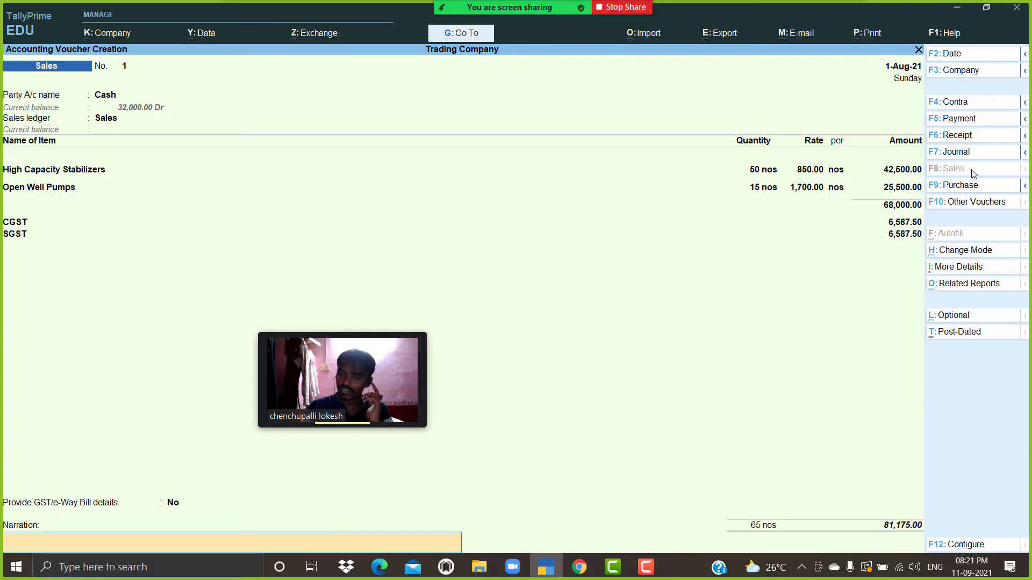
key(Return)
key(Return)
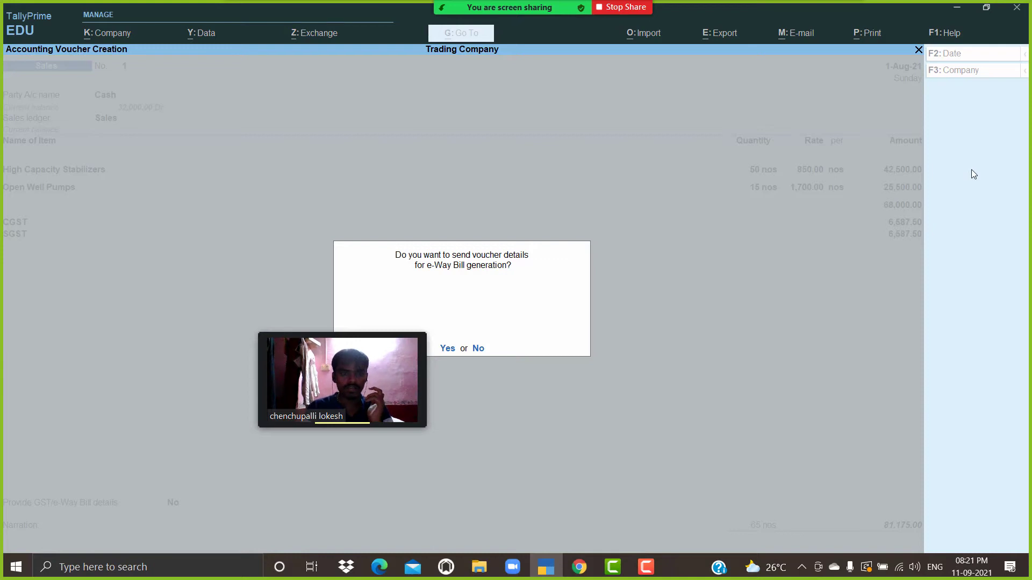
key(n)
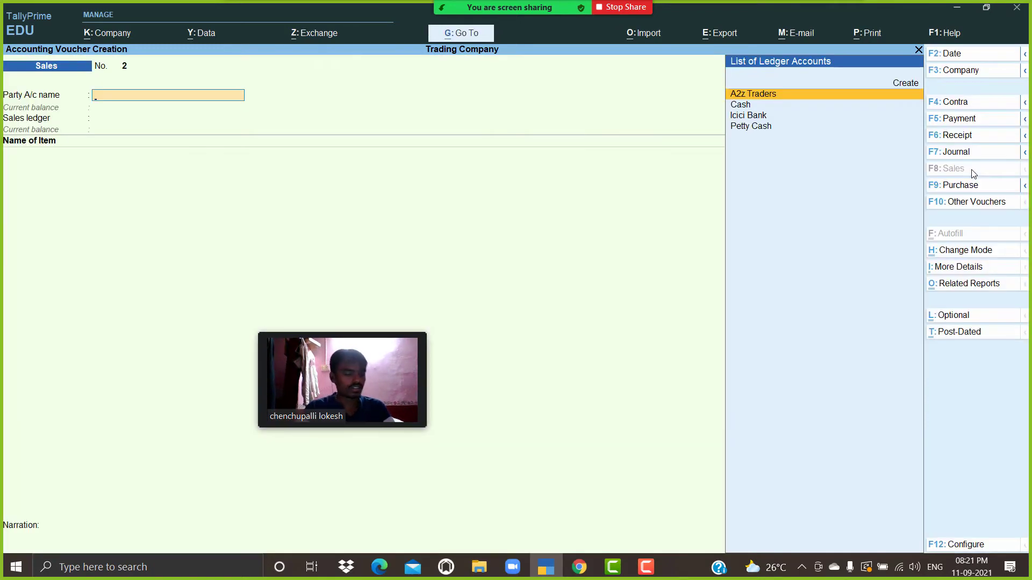
Step: Start a new payment voucher and debit A2z Traders with 3,96,500
mouse_move(430, 13)
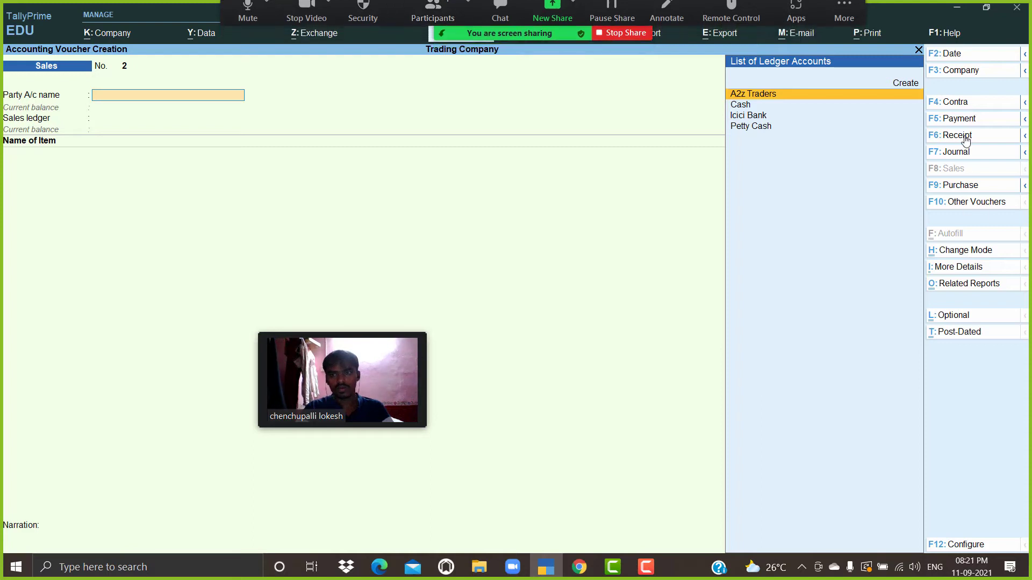
click(967, 118)
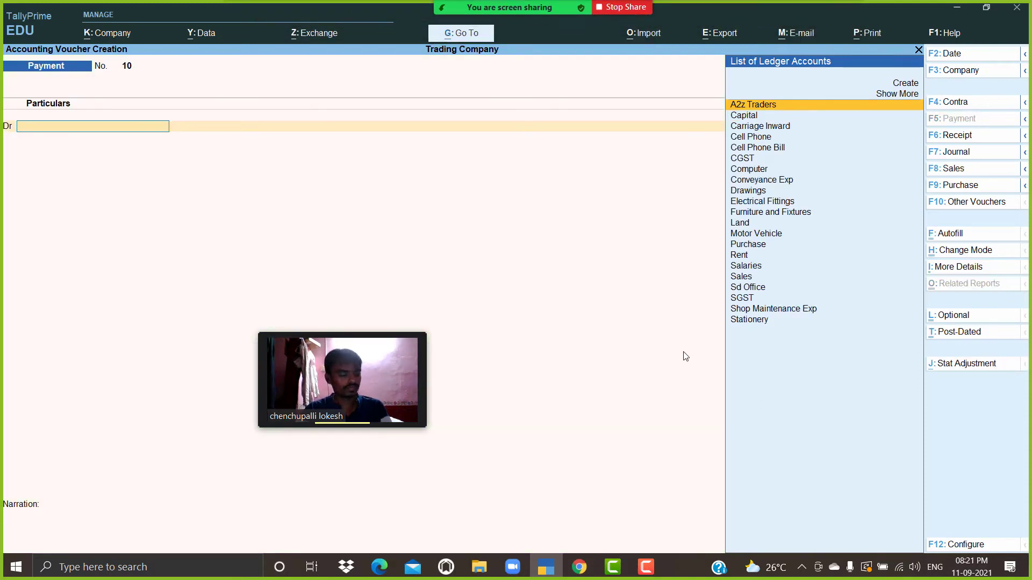
key(Return)
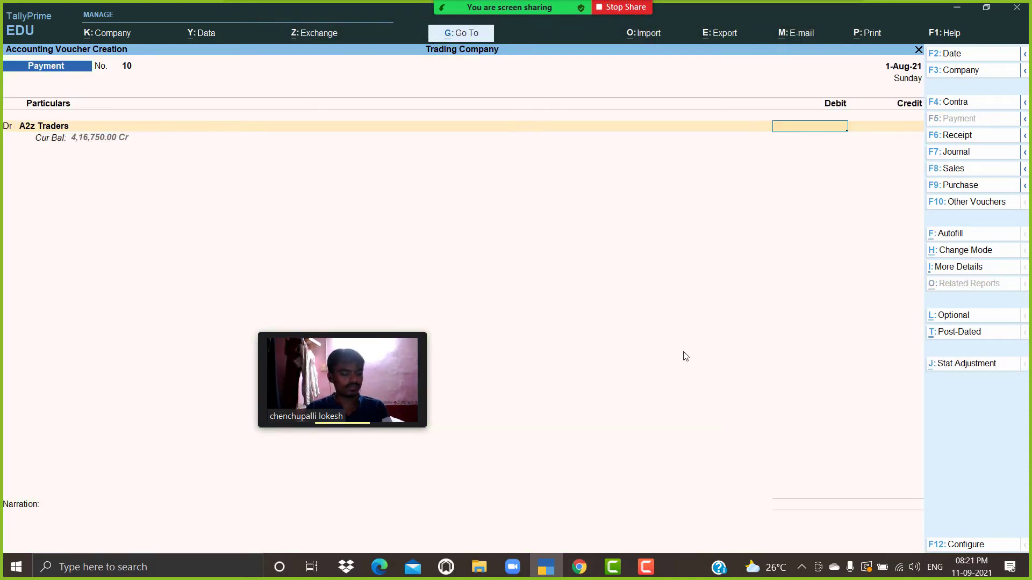
text(3)
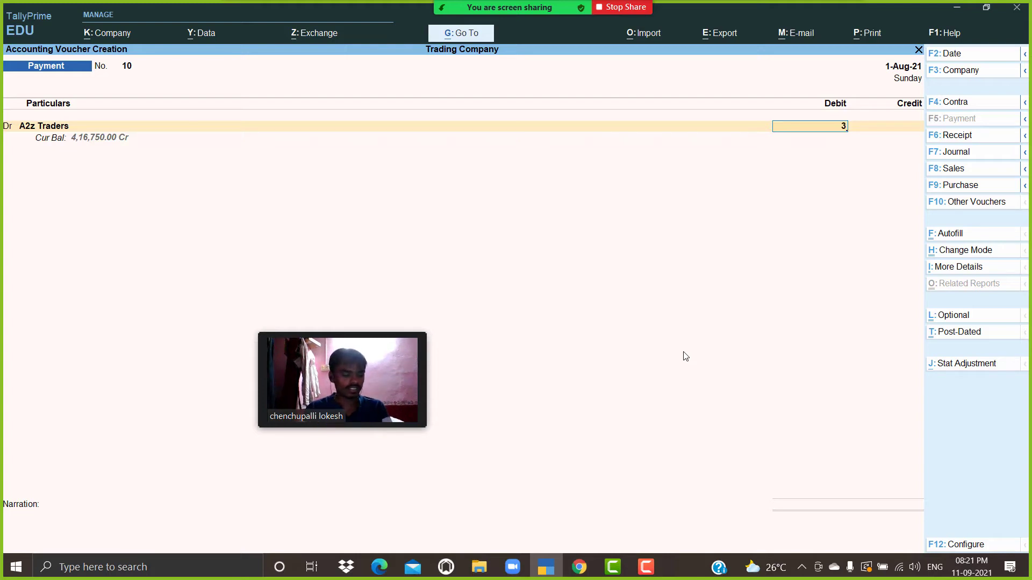
text(96)
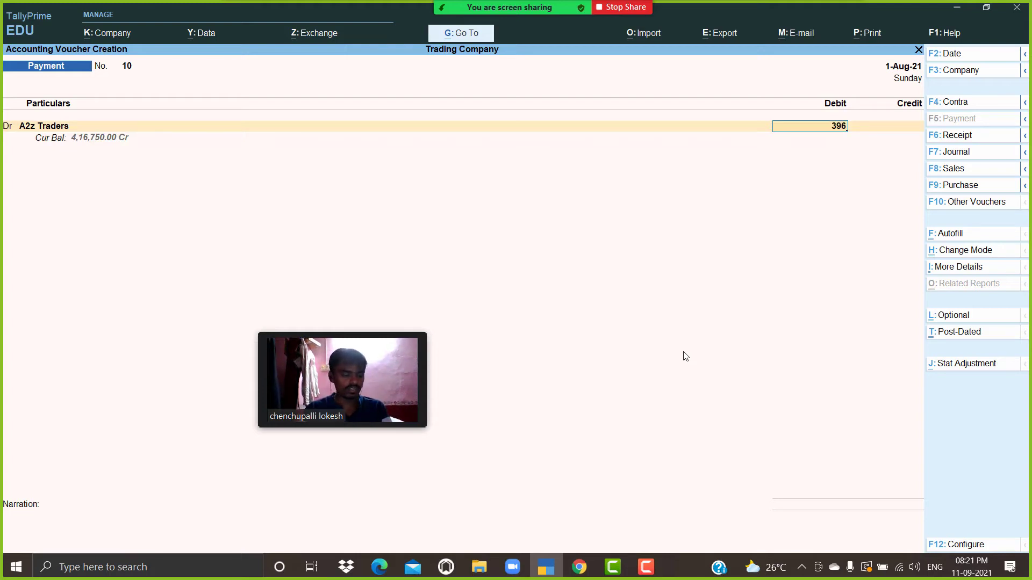
text(500)
key(Return)
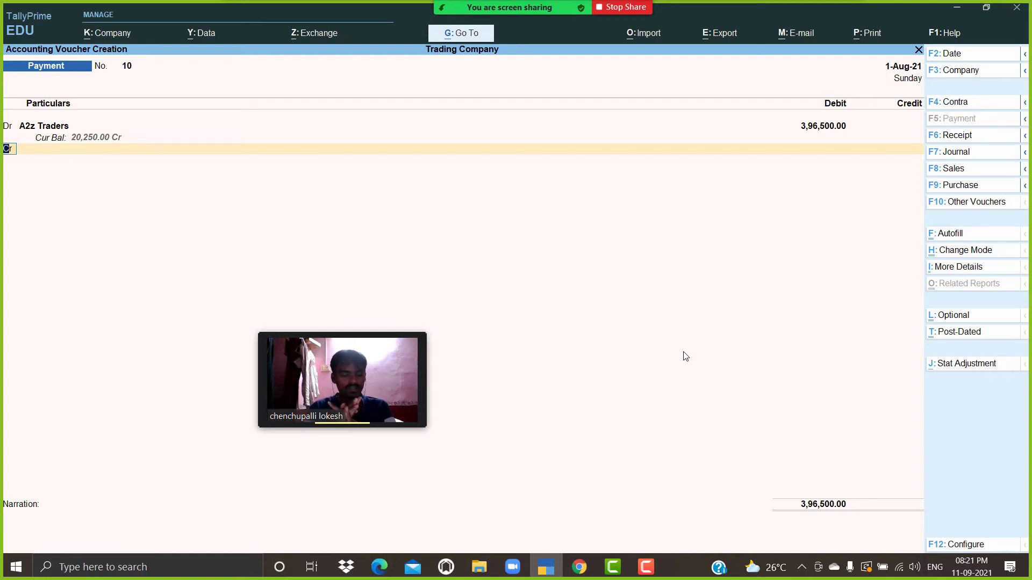
Step: Create a Discount Received ledger under Indirect Incomes from the credit line, keeping the default GST details, and save it
key(Return)
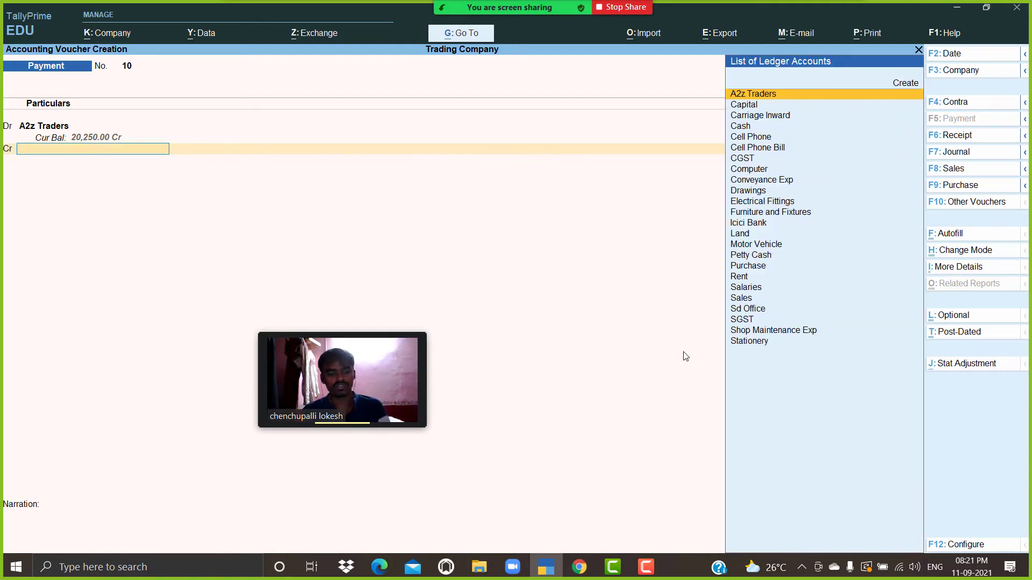
key(alt+c)
text(Dis)
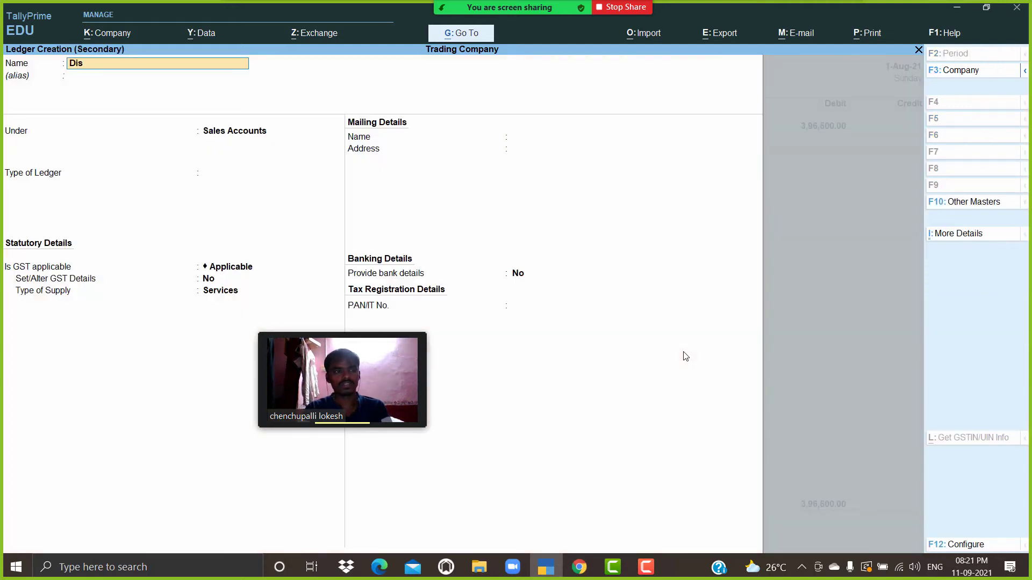
text(count Received)
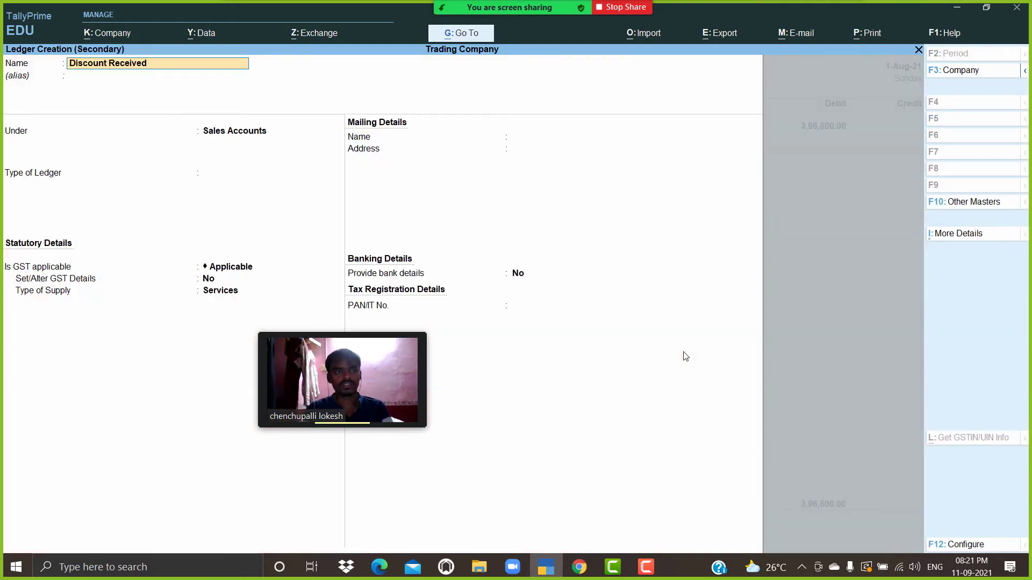
key(Return)
text(Ind)
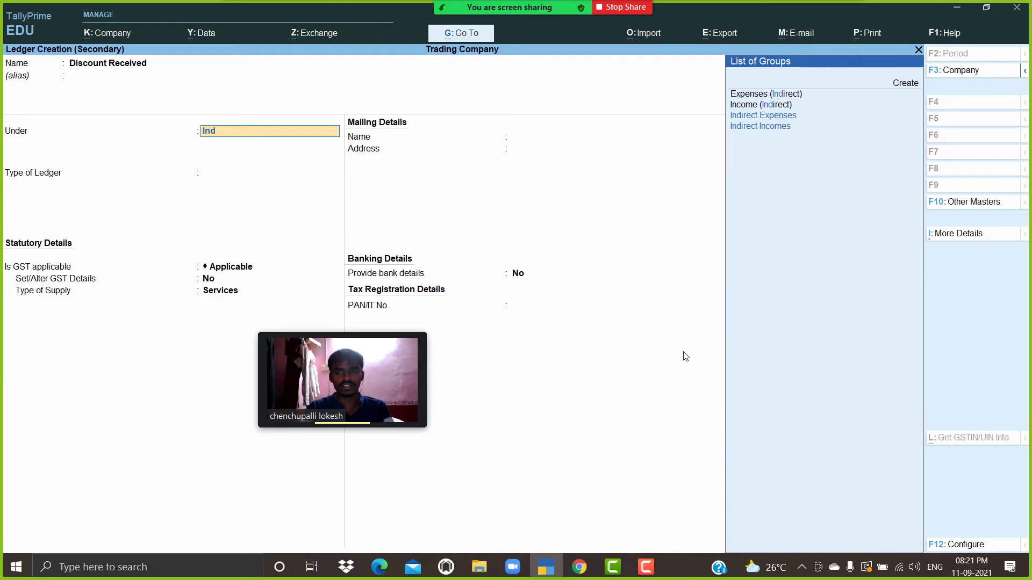
key(Down)
key(Return)
key(Return)
key(Return)
key(Return)
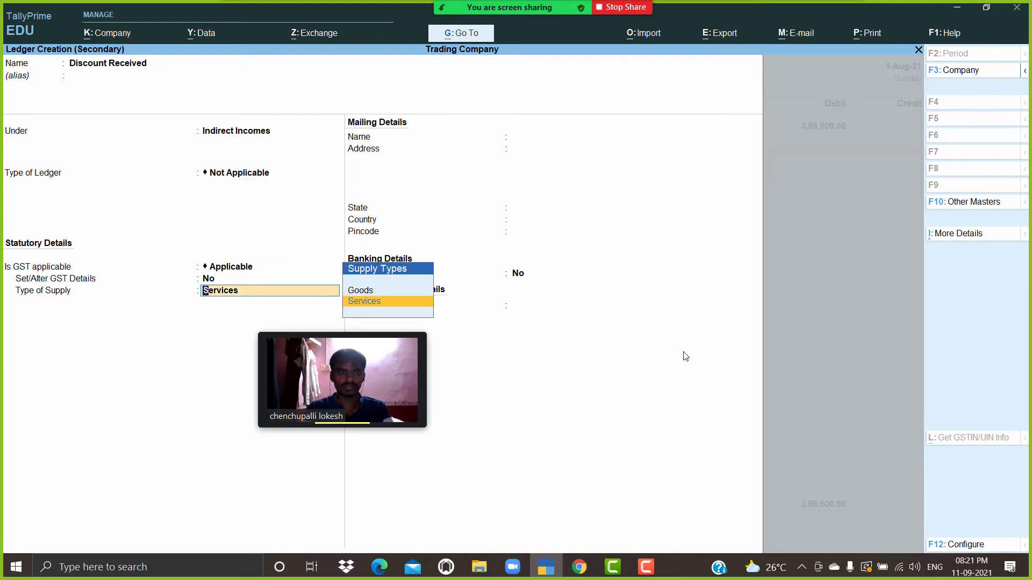
key(Return)
key(Return)
key(Return)
Step: Set the Discount Received credit amount to 2,000
key(BackSpace)
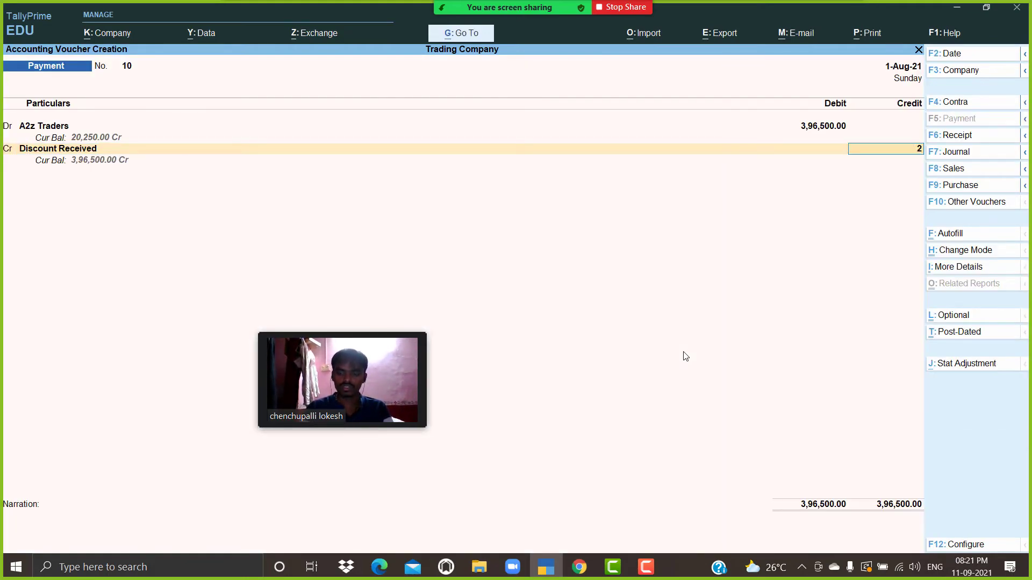
text(2000)
key(Return)
Step: Credit the remaining 3,94,500 to Icici Bank and save the payment voucher without narration
key(Return)
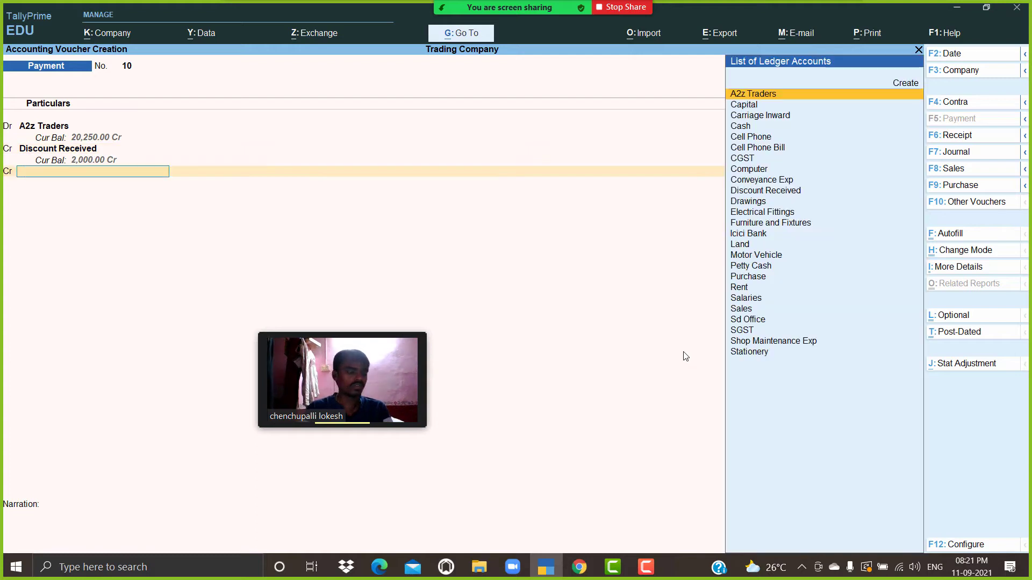
text(Ic)
key(Return)
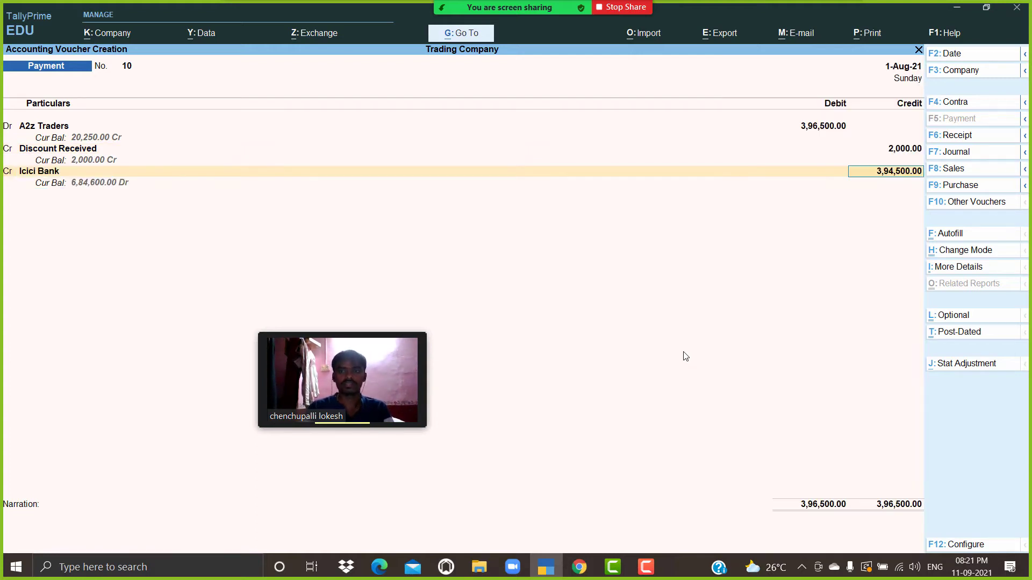
key(Return)
key(Return)
key(Return)
key(Return)
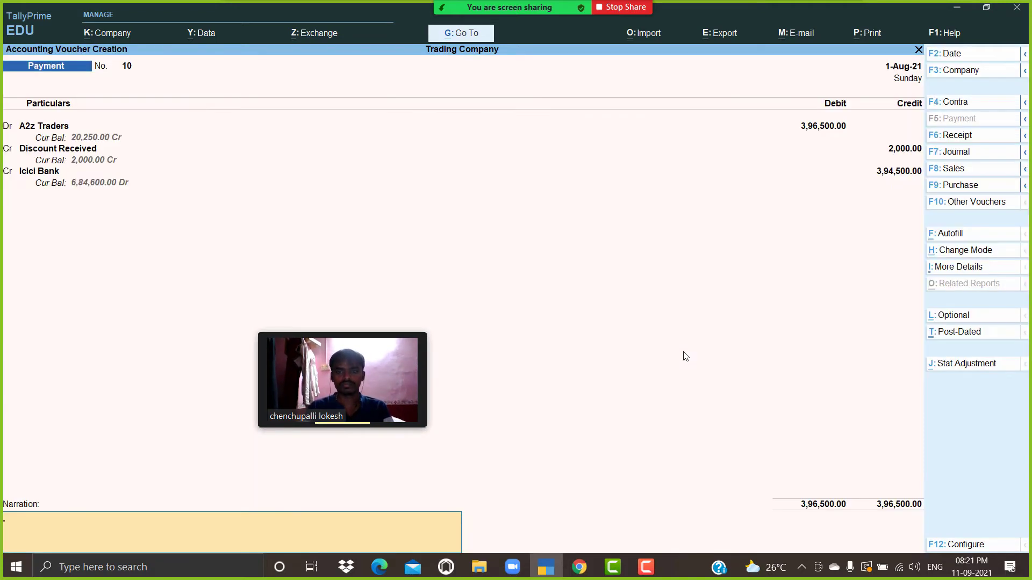
key(Return)
key(Return)
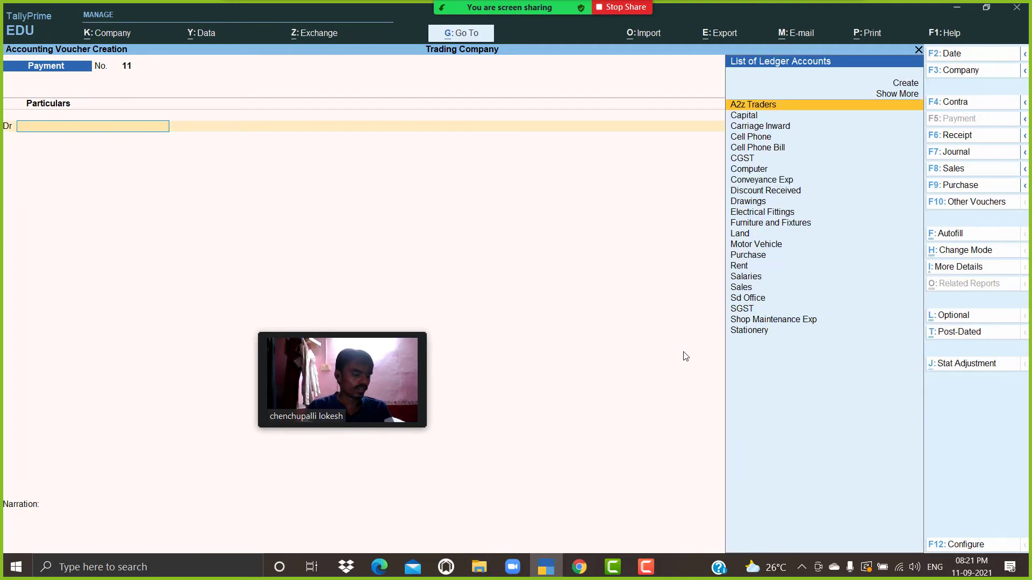
Step: Debit Drawings with 4,000 in the new payment voucher
key(Up)
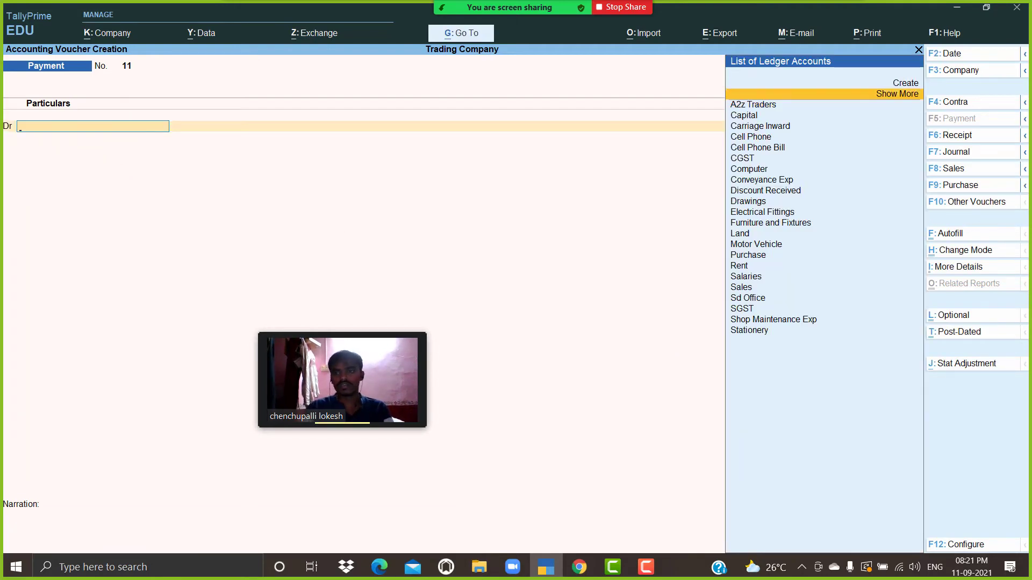
text(D)
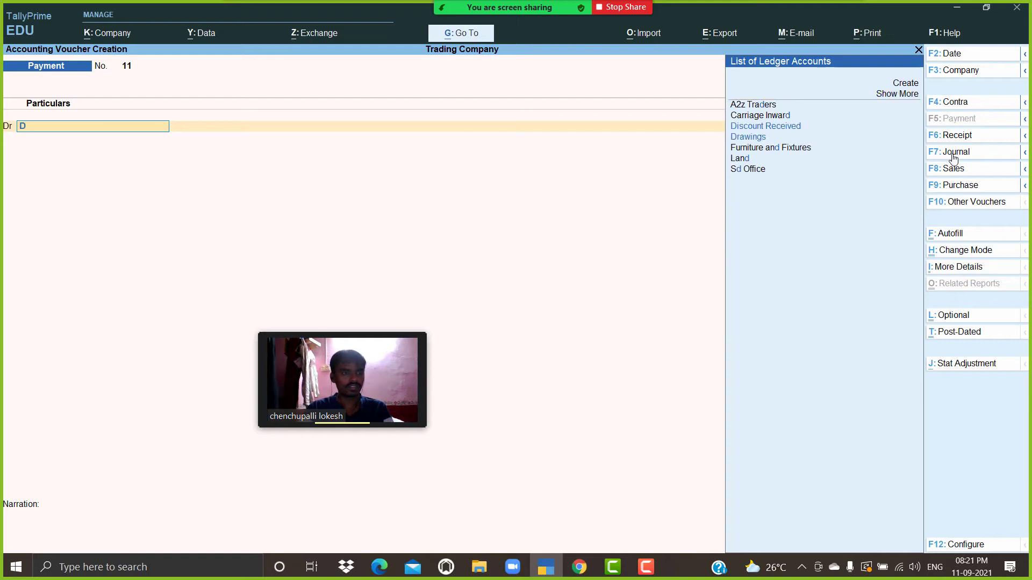
text(r)
key(Return)
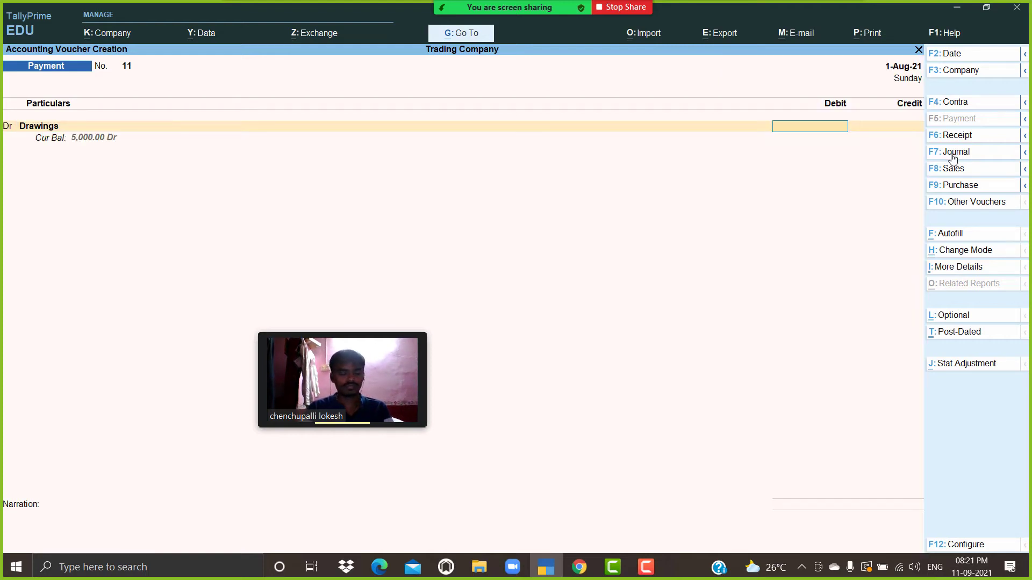
text(4000)
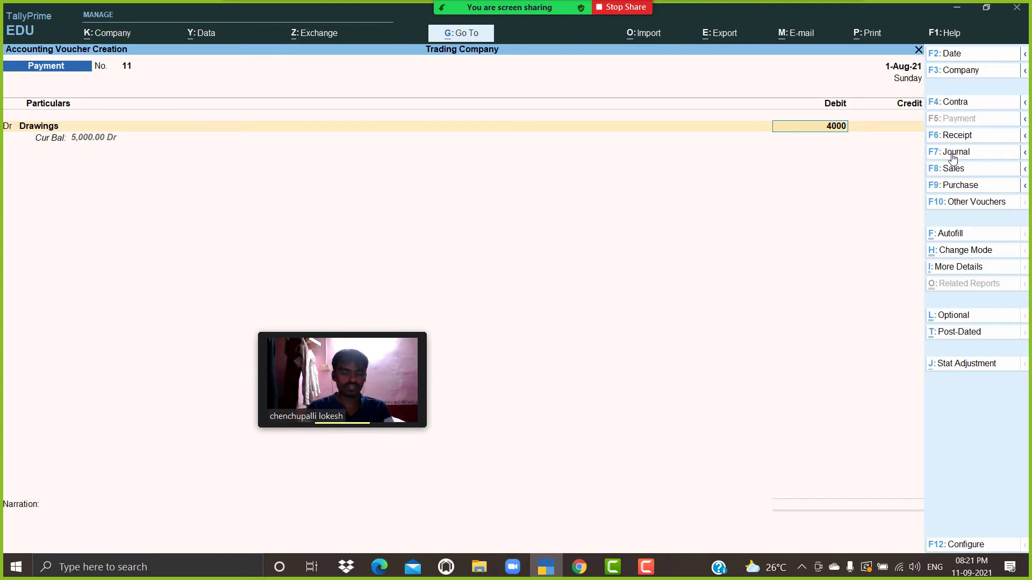
key(Return)
Step: Credit Cash with the full 4,000 and save the payment voucher without narration
key(Return)
key(Return)
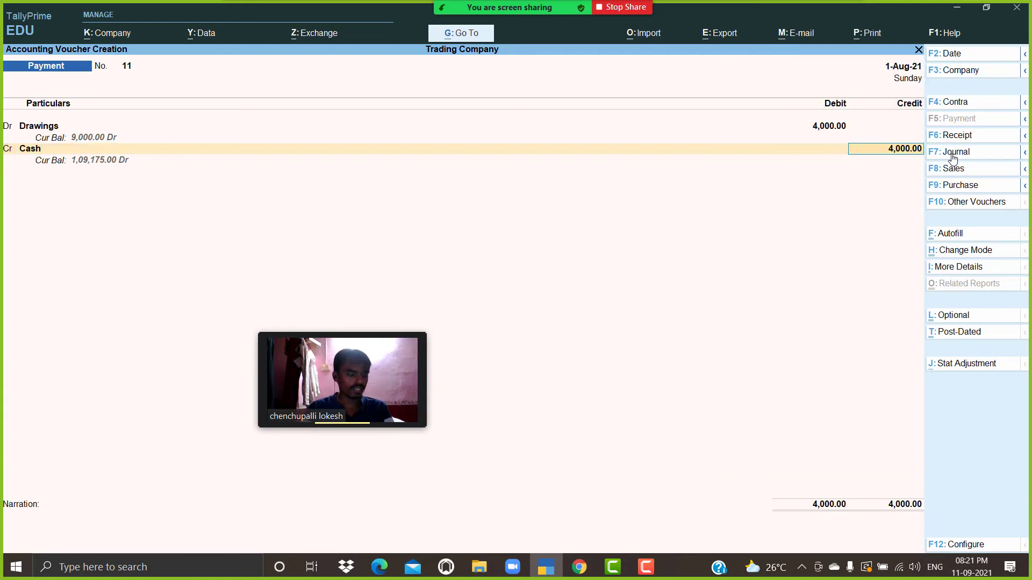
key(Return)
key(Return)
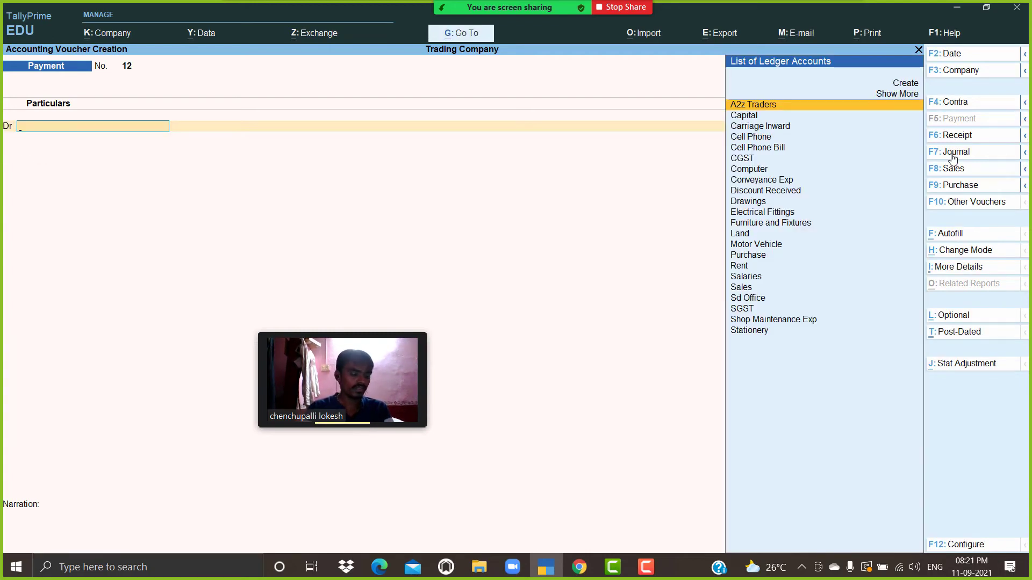
Step: Debit Cell Phone Bill with 1,500 in the new payment voucher
text(Cel)
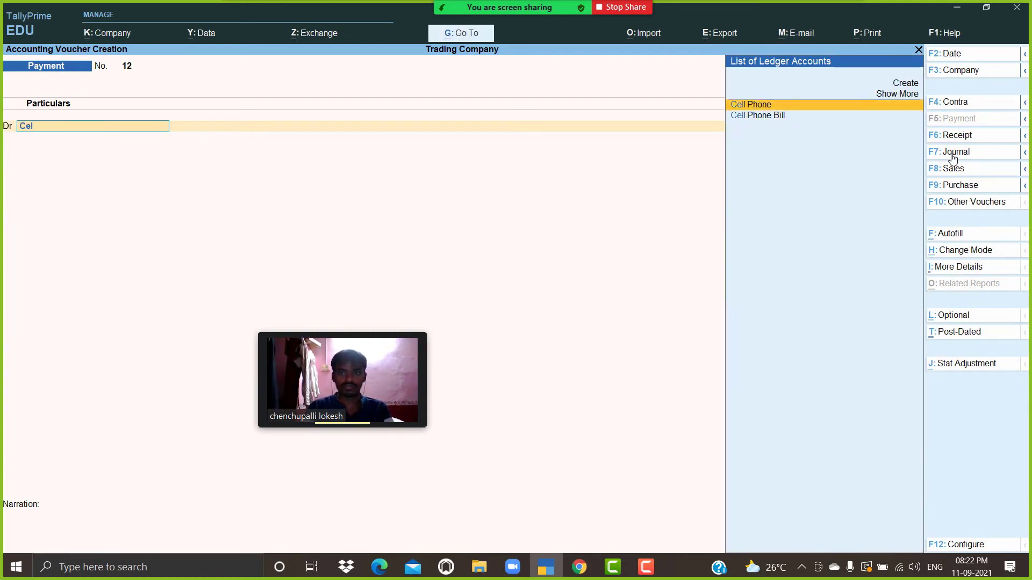
key(Down)
key(Return)
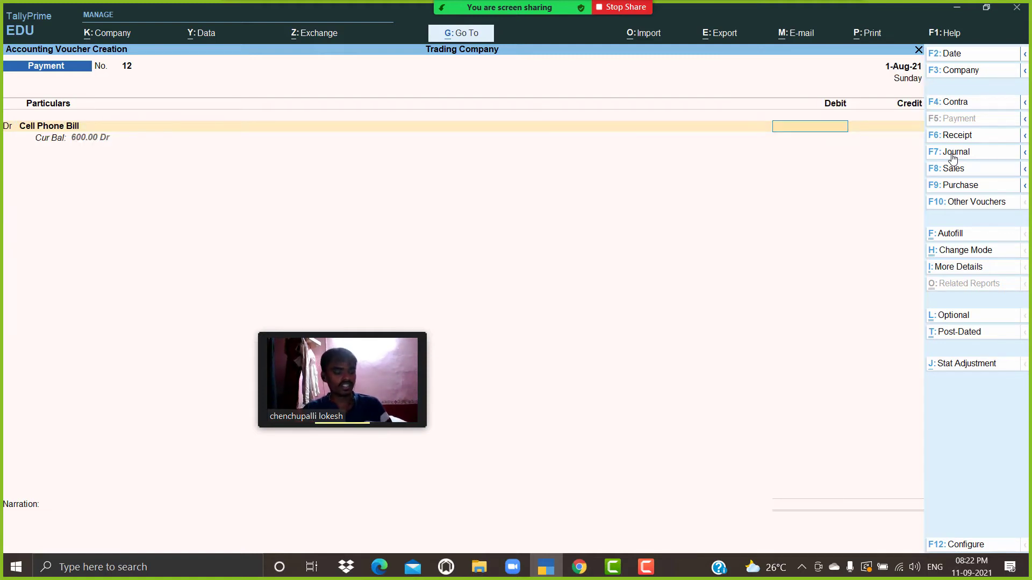
text(1500)
key(Return)
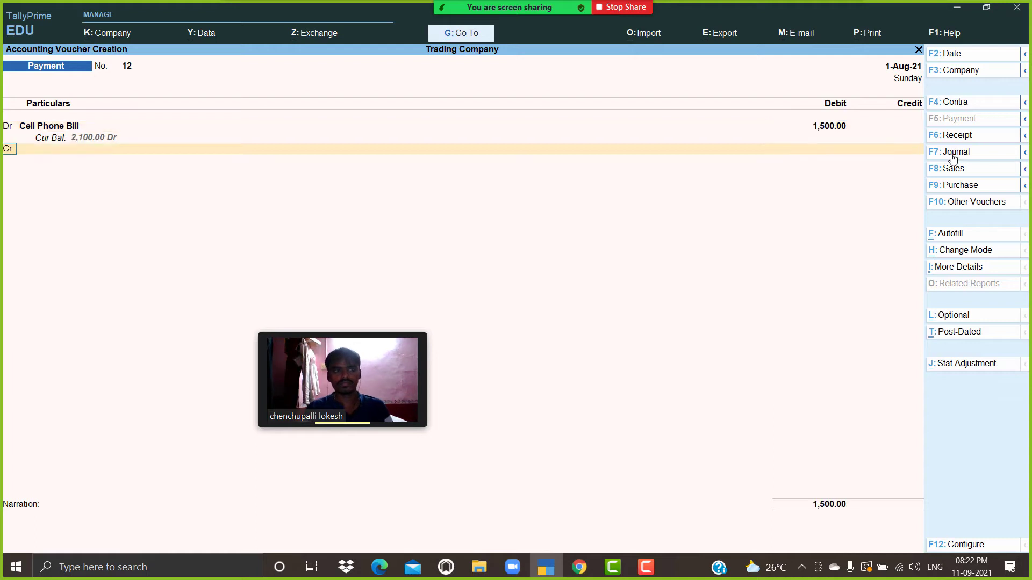
Step: Add a second debit line for Conveyance Exp with an amount of 800
key(Return)
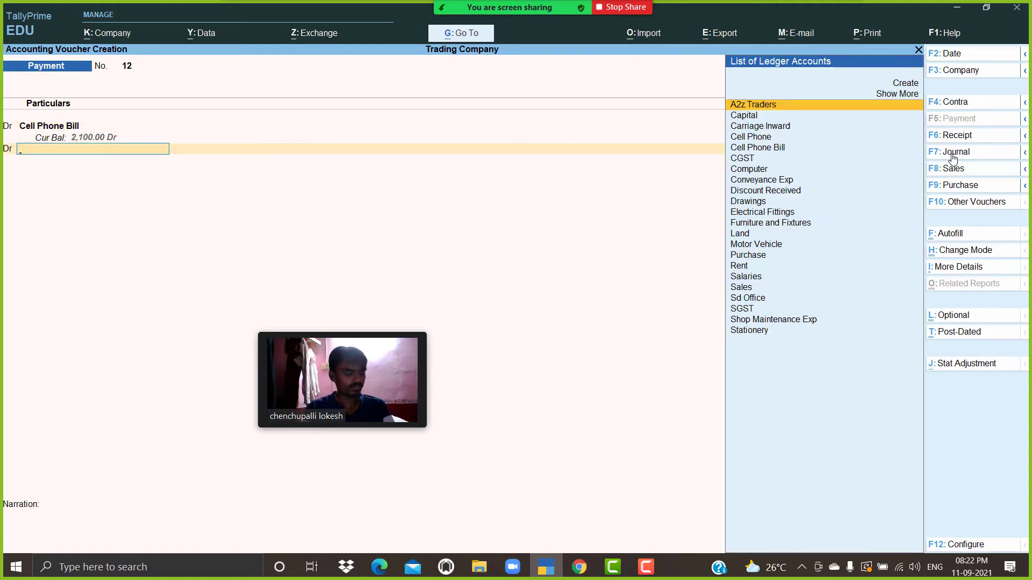
text(Con)
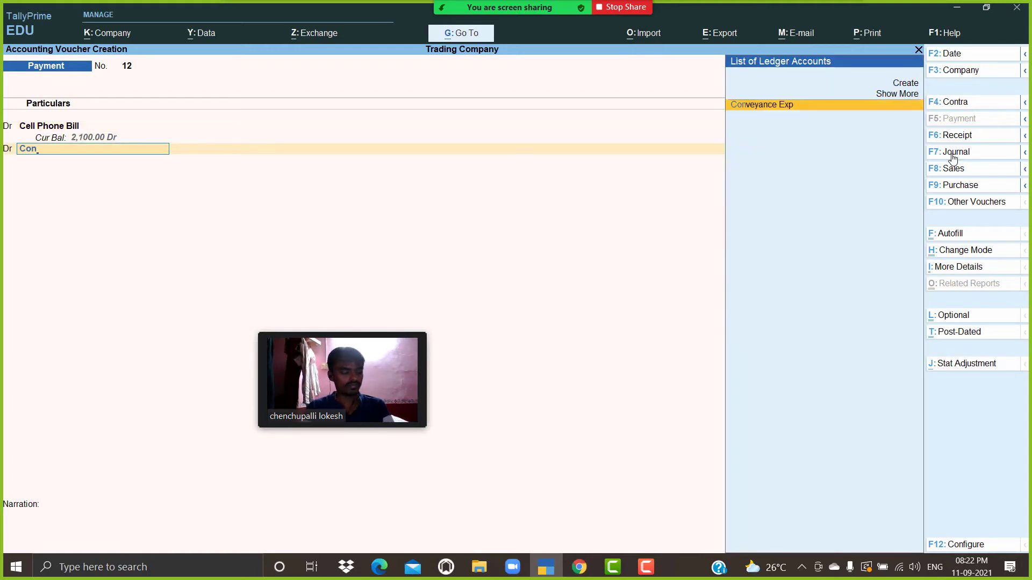
key(Return)
text(800)
key(Return)
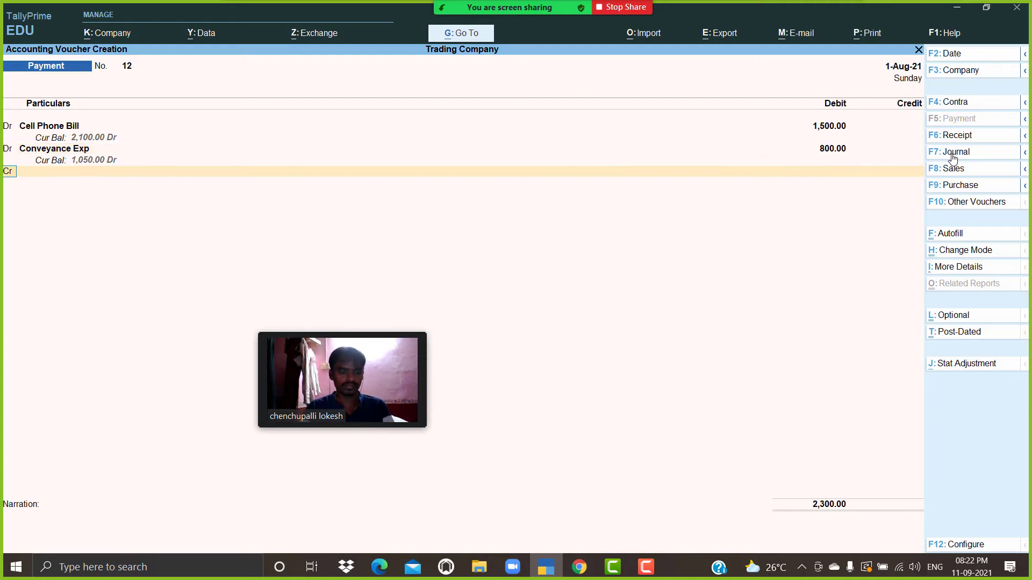
Step: Add a third debit line for Shop Maintenance Exp with an amount of 200
key(d)
key(Return)
text(S)
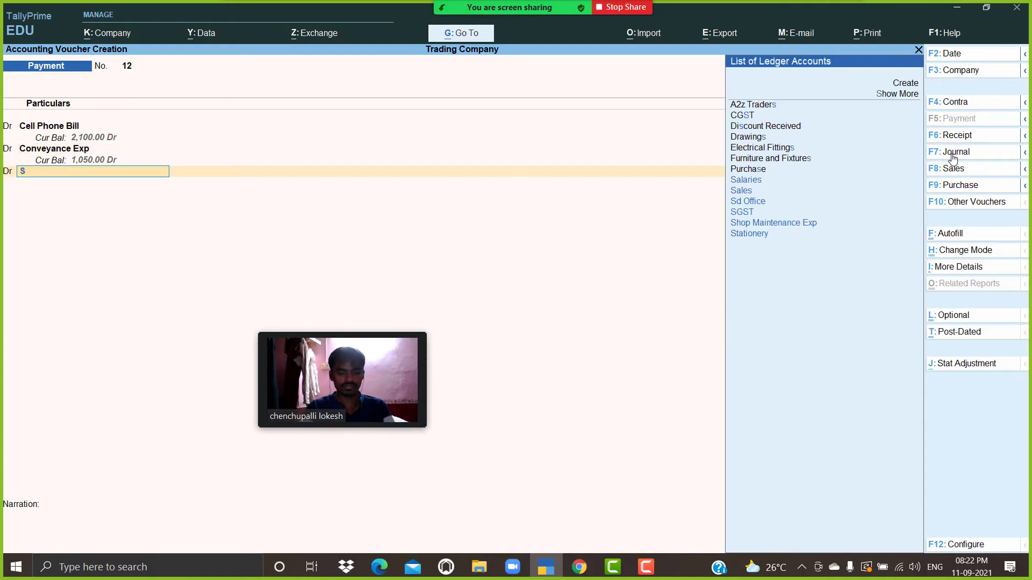
text(ho)
key(Return)
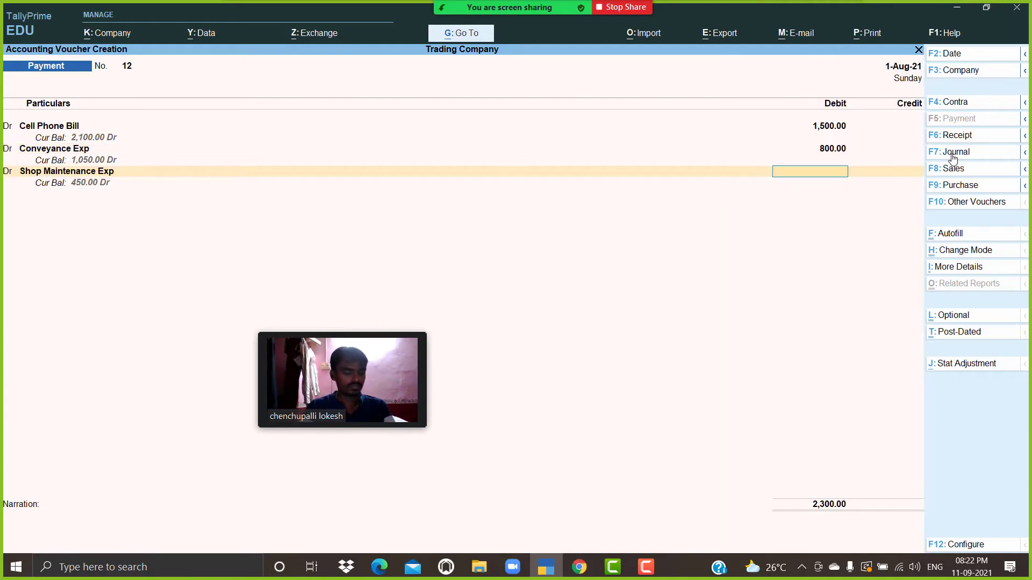
text(200)
key(Return)
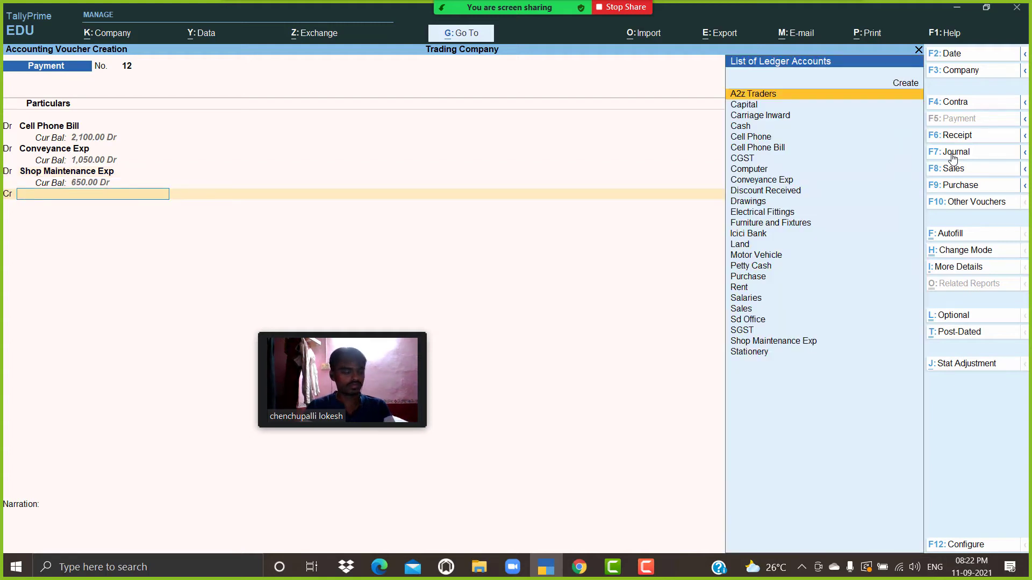
Step: Credit Petty Cash with the full balancing amount and save the payment voucher without narration
text(pe)
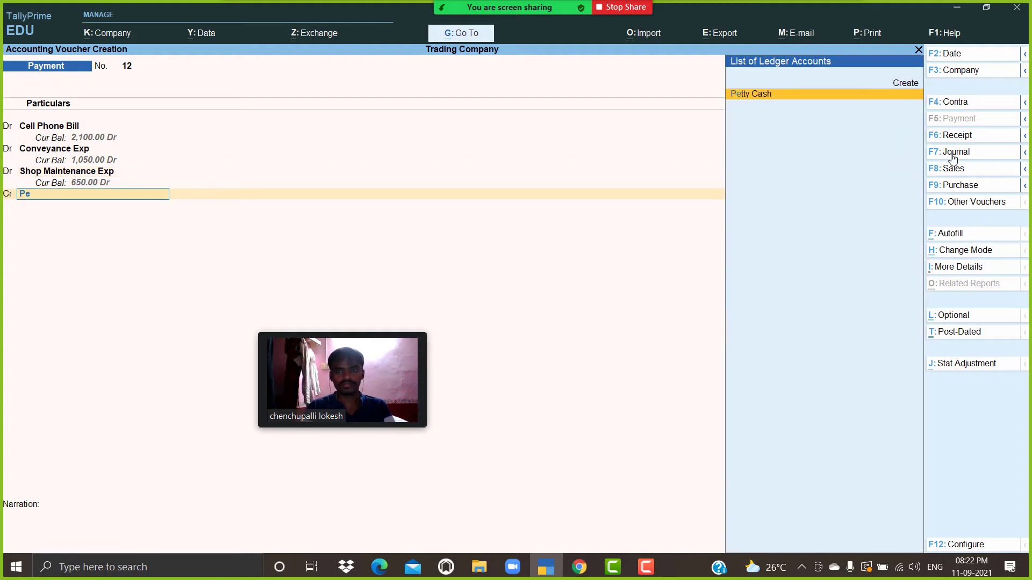
key(Return)
key(Return)
key(Return)
key(Return)
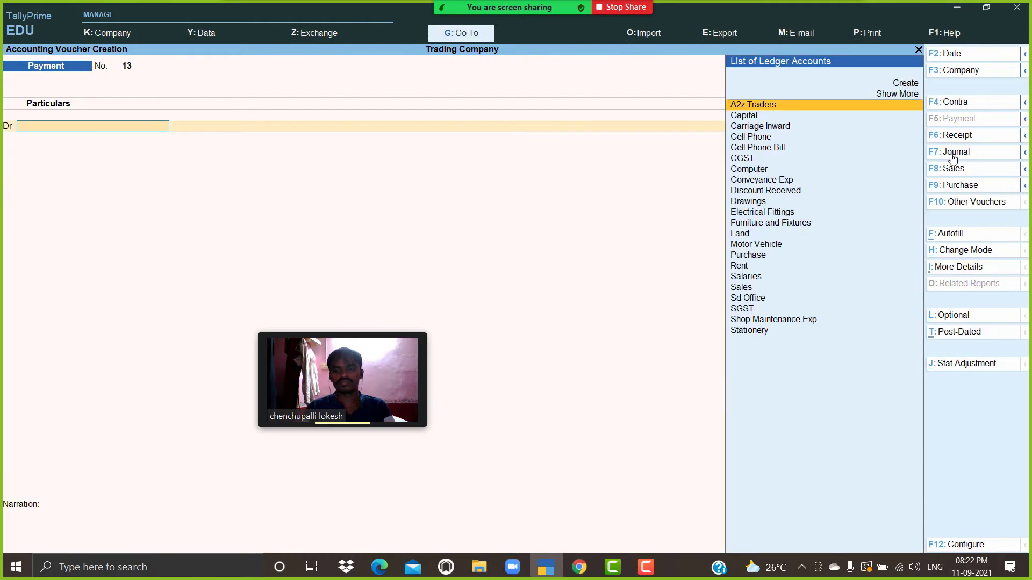
Step: Leave voucher entry and open the Profit & Loss A/c report for Trading Company
key(Escape)
key(Return)
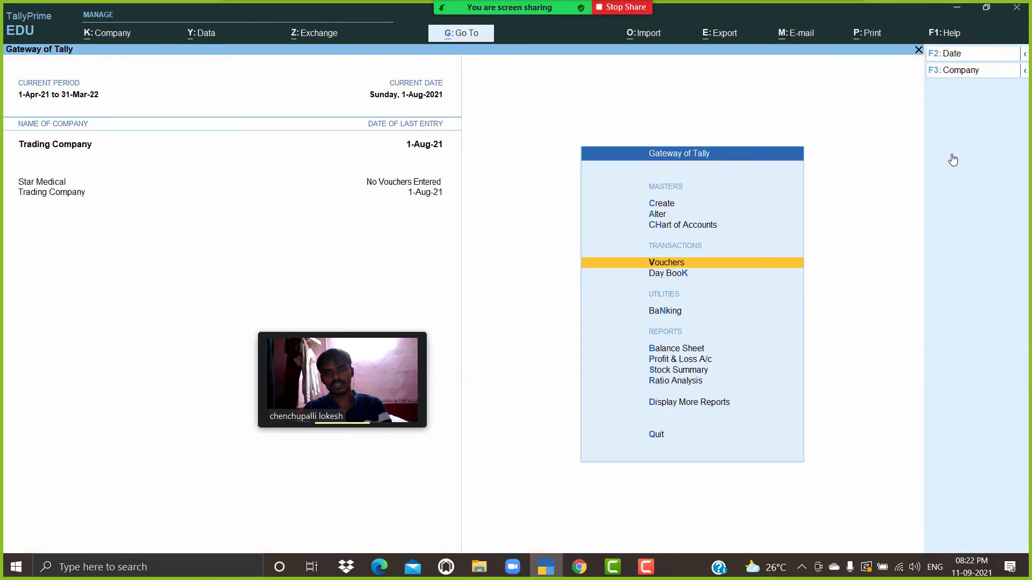
key(Down)
key(Down)
key(Down)
key(Down)
key(Return)
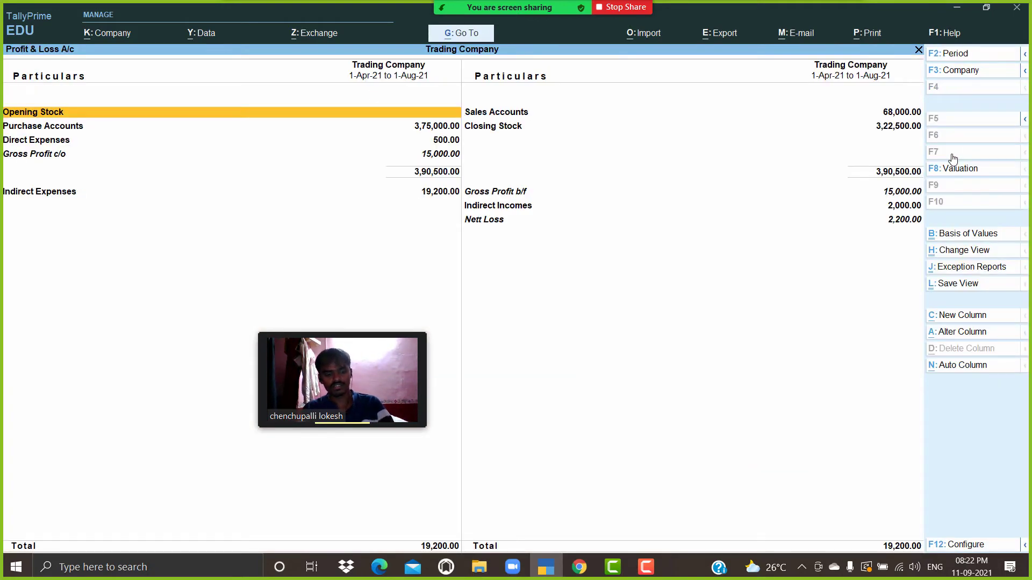
Step: Expand the Profit & Loss A/c to its detailed view, review the individual ledger figures, and leave the report
key(alt+F5)
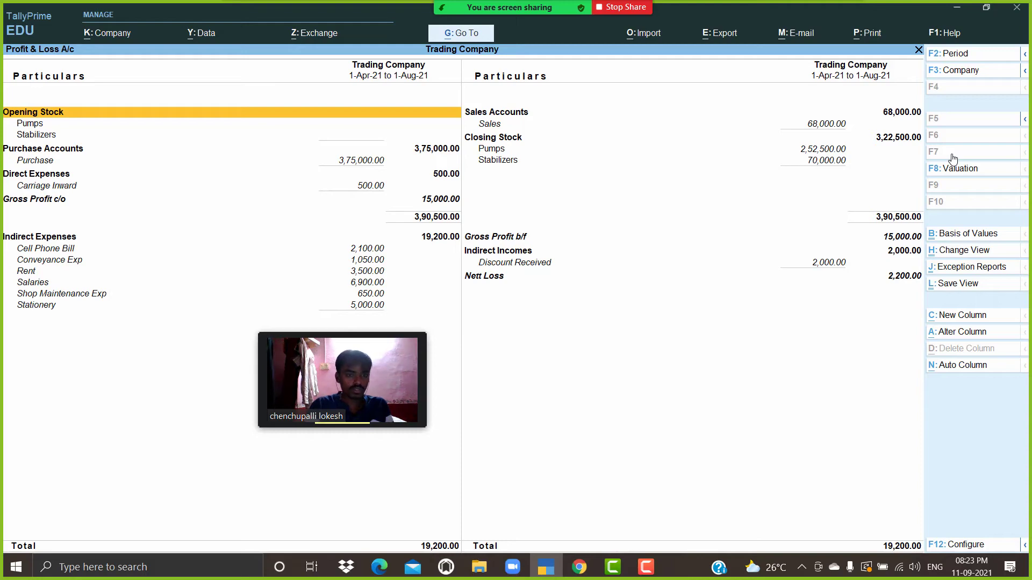
key(Escape)
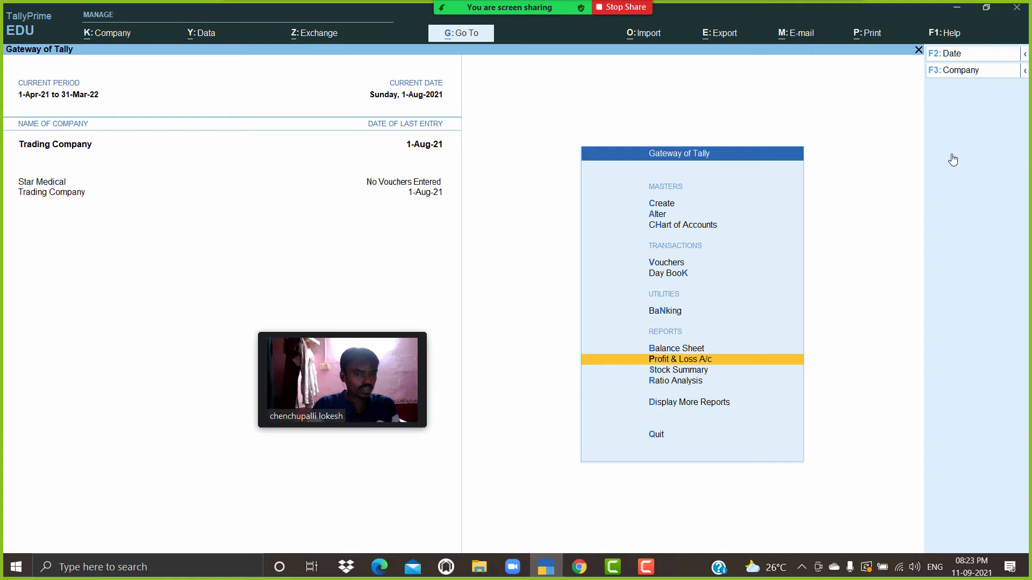
Step: Open voucher entry and set the new payment voucher's date to 1-Sep-21
key(Up)
key(Up)
key(Up)
key(Up)
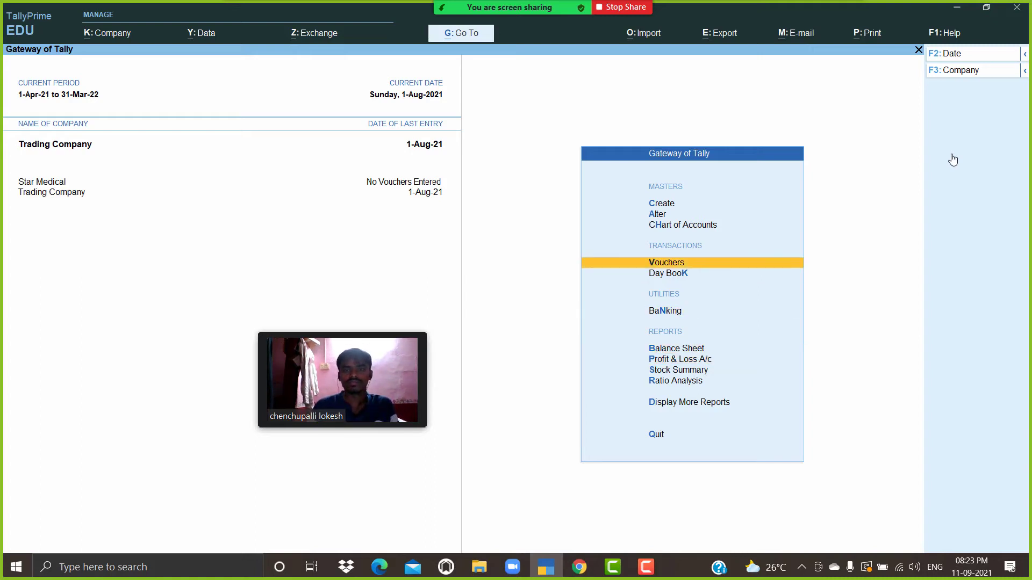
key(Return)
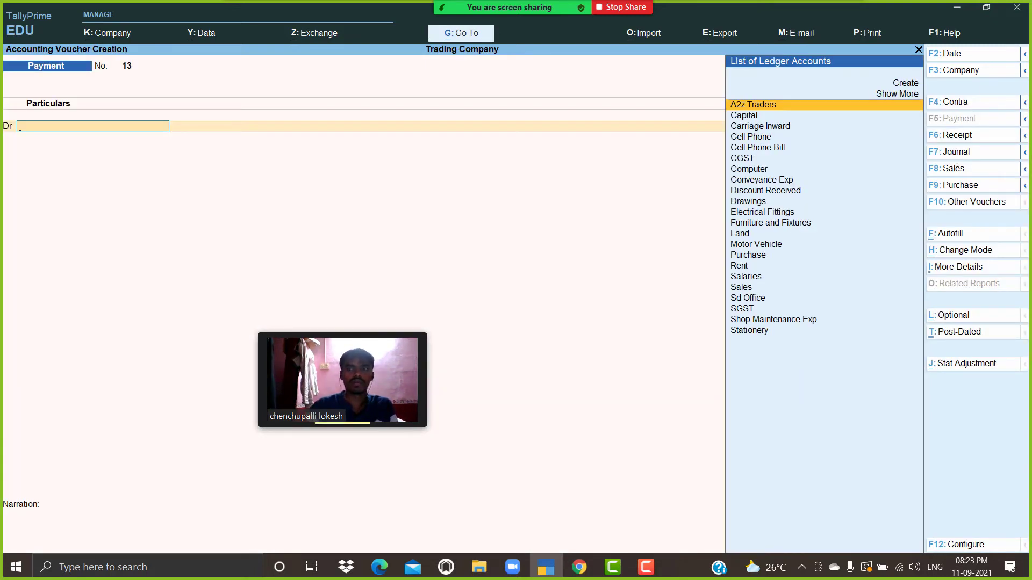
click(954, 57)
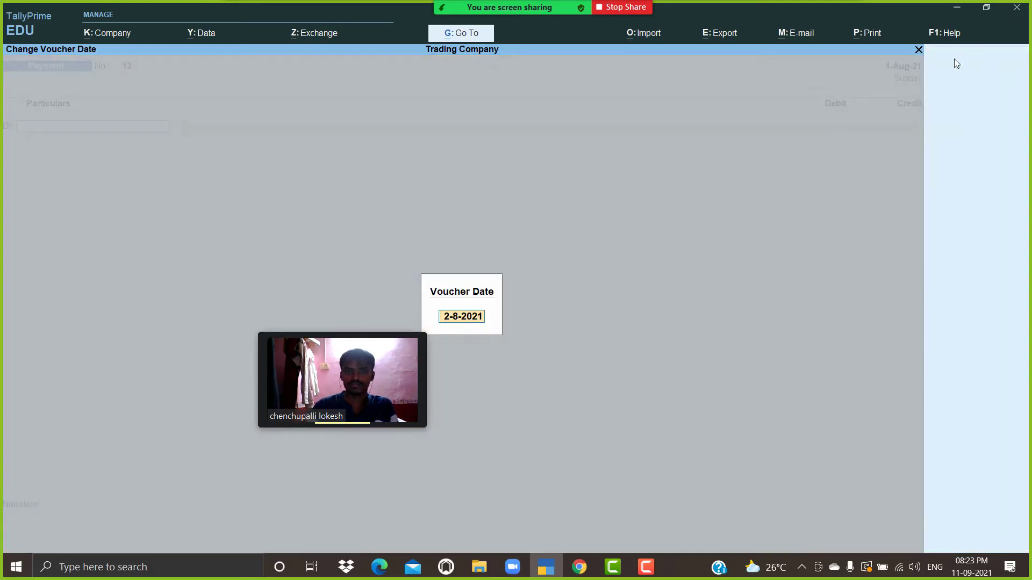
text(1-)
text(8)
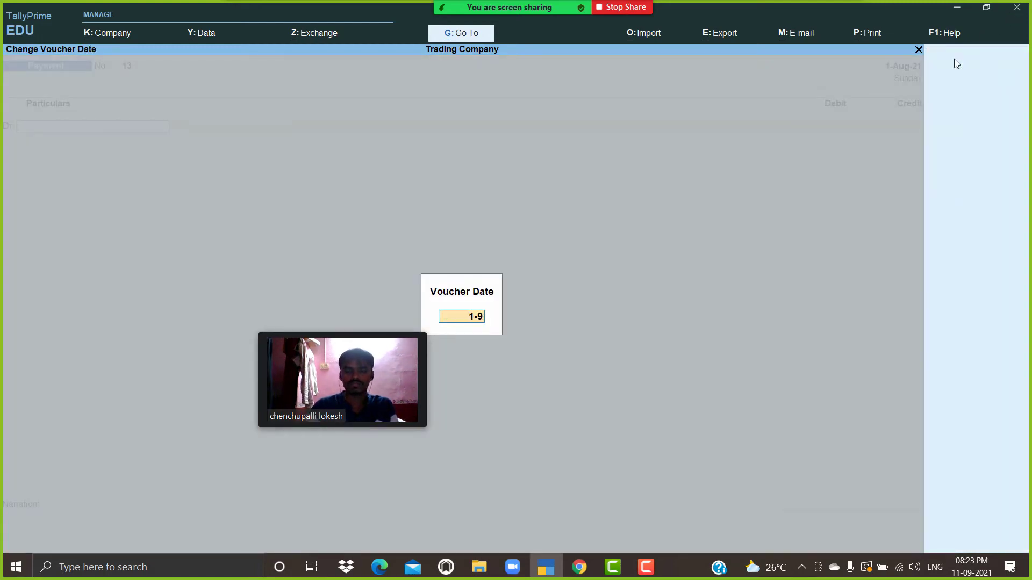
key(Return)
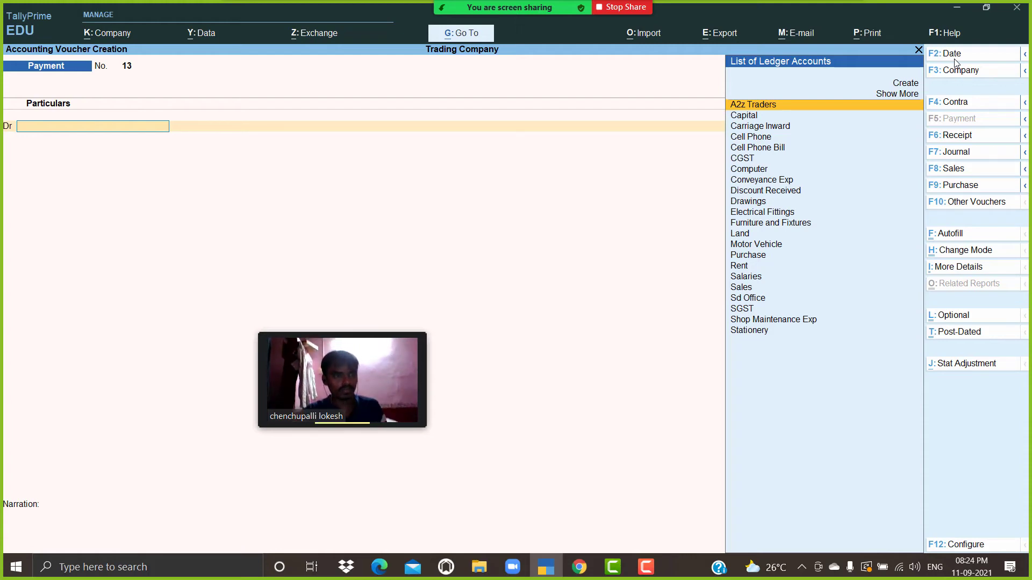
Step: Start creating a ledger from the debit line and name it Salary Advance
key(alt+c)
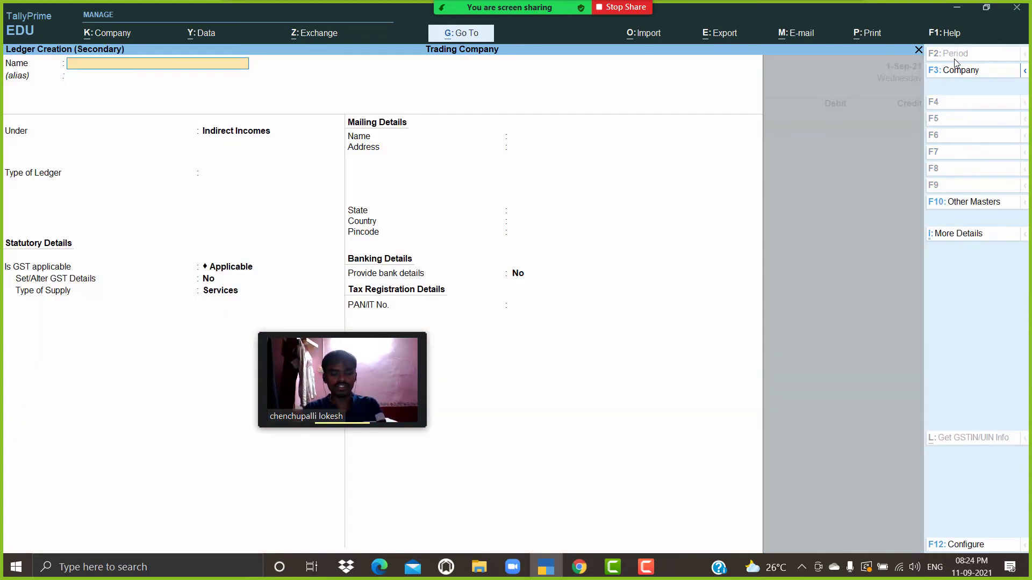
text(Salary a)
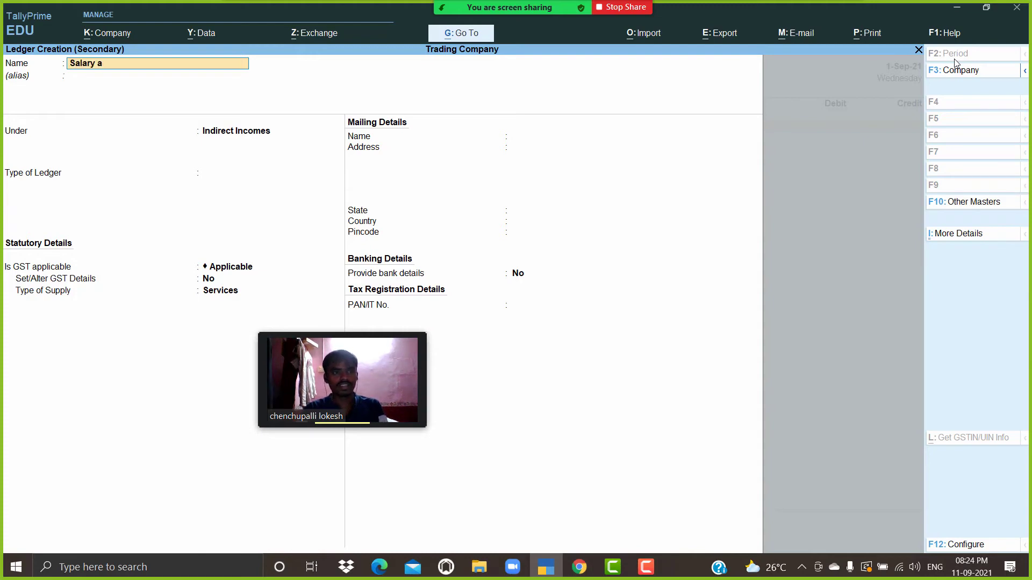
text(dv)
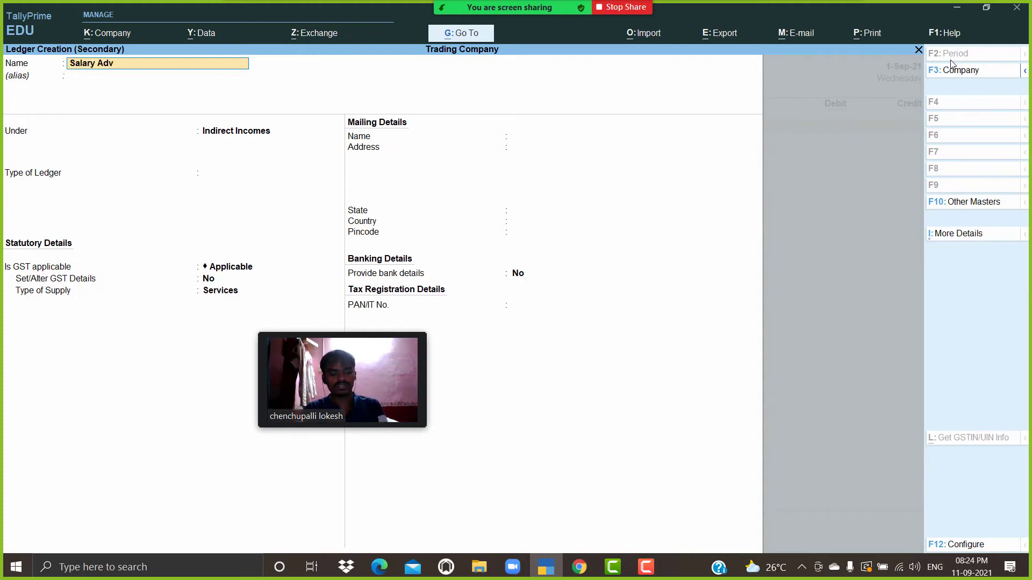
key(BackSpace)
key(BackSpace)
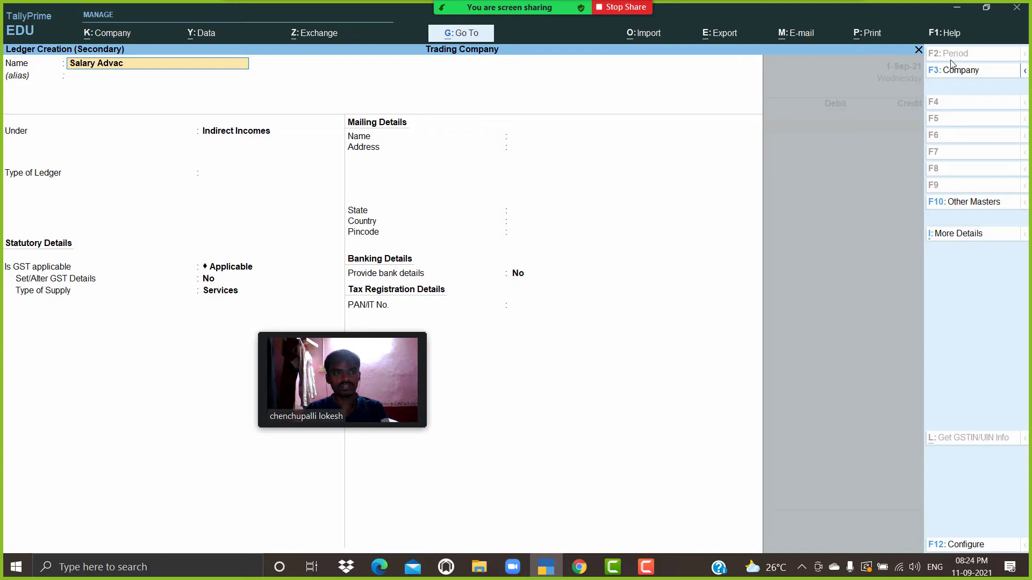
text(nce)
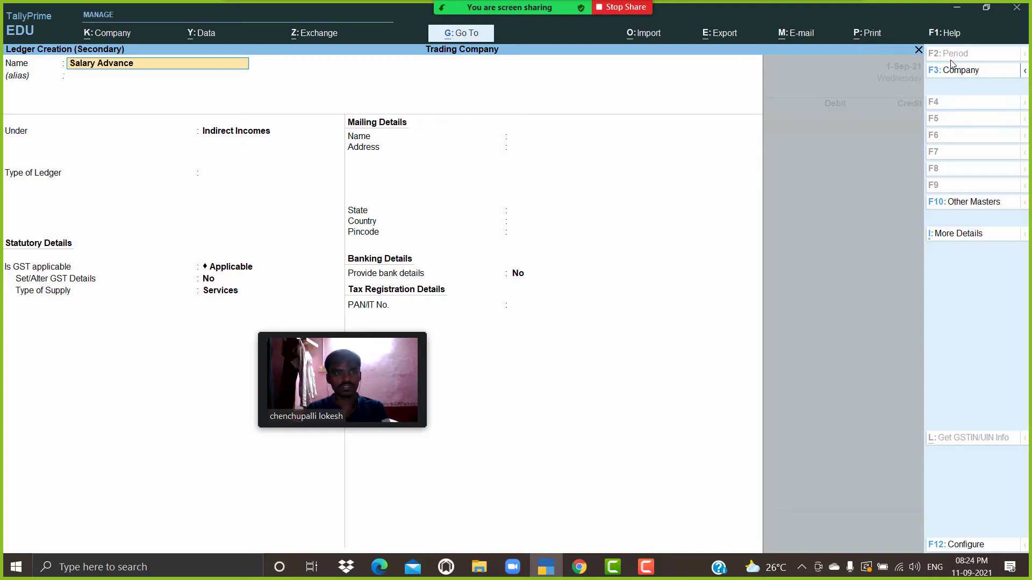
Step: Place the Salary Advance ledger under Current Assets and save it with the remaining details at their defaults
key(Return)
text(Cur)
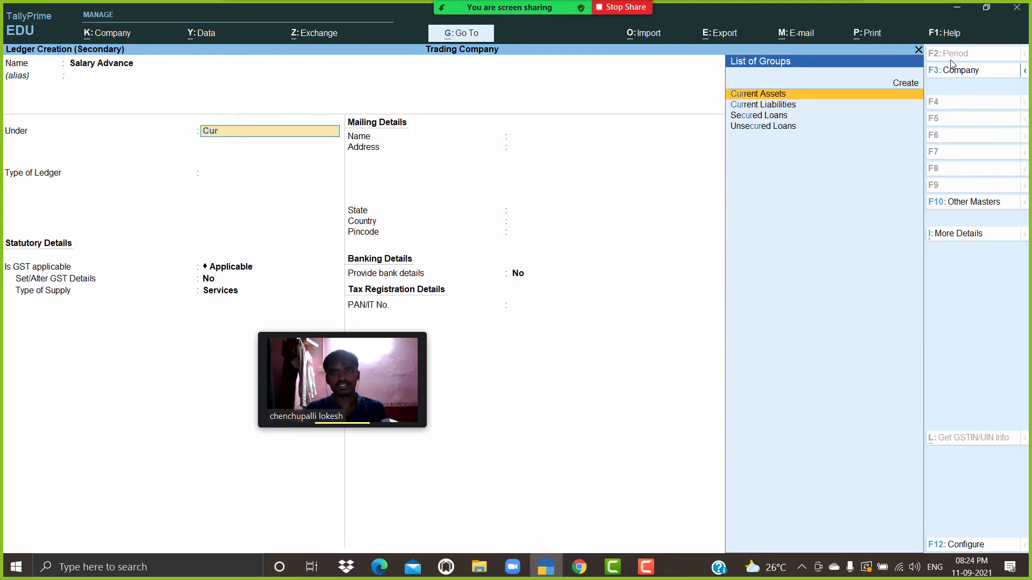
key(Return)
key(Return)
key(Return)
key(Return)
key(Return)
key(Return)
key(Return)
key(Return)
key(Return)
key(Return)
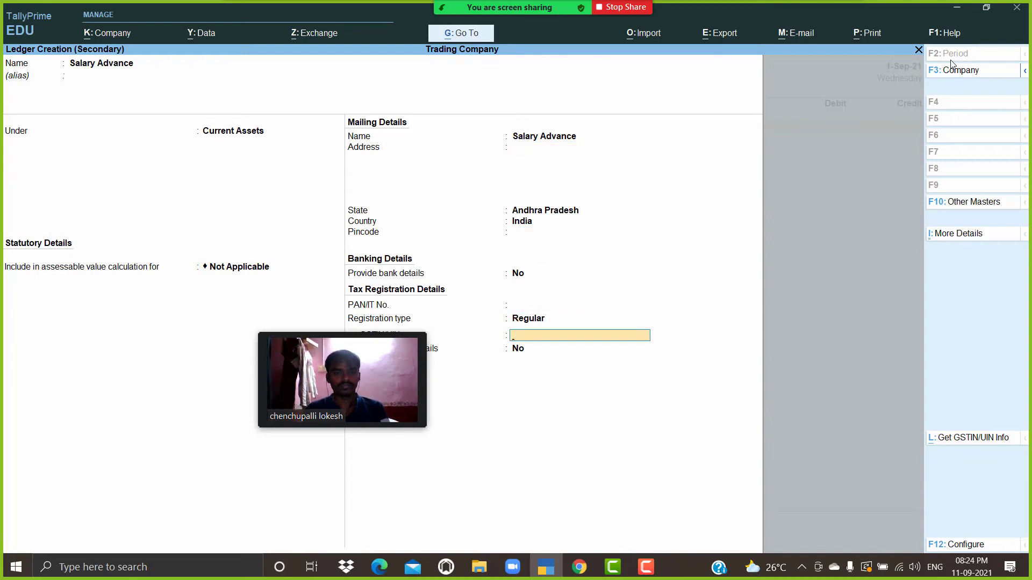
key(Return)
key(Return)
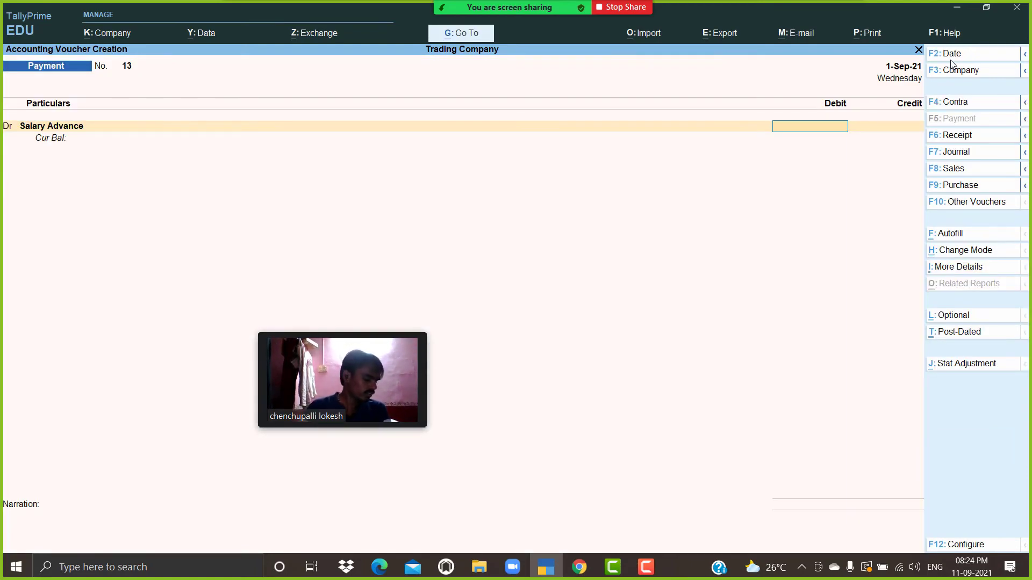
Step: Debit Salary Advance with 2000 against Cash and save the payment voucher without narration
text(2000)
key(Return)
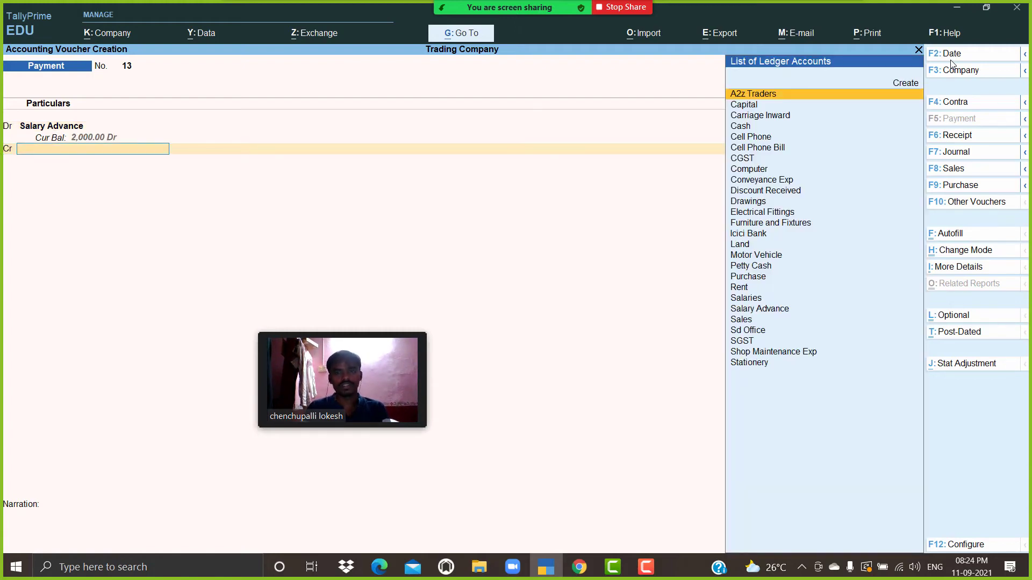
key(Down)
key(Down)
key(Down)
key(Return)
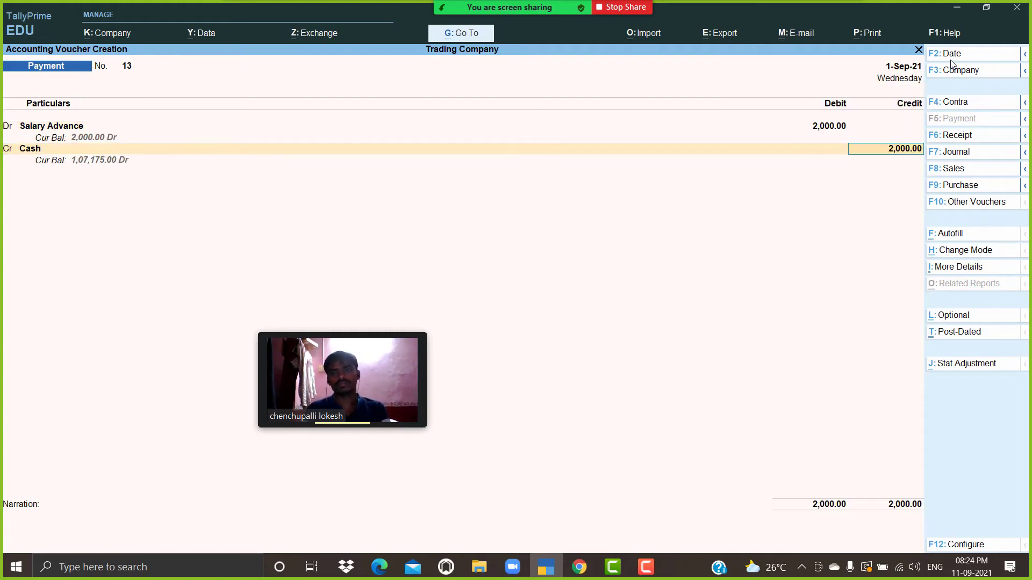
key(Return)
key(Return)
key(Return)
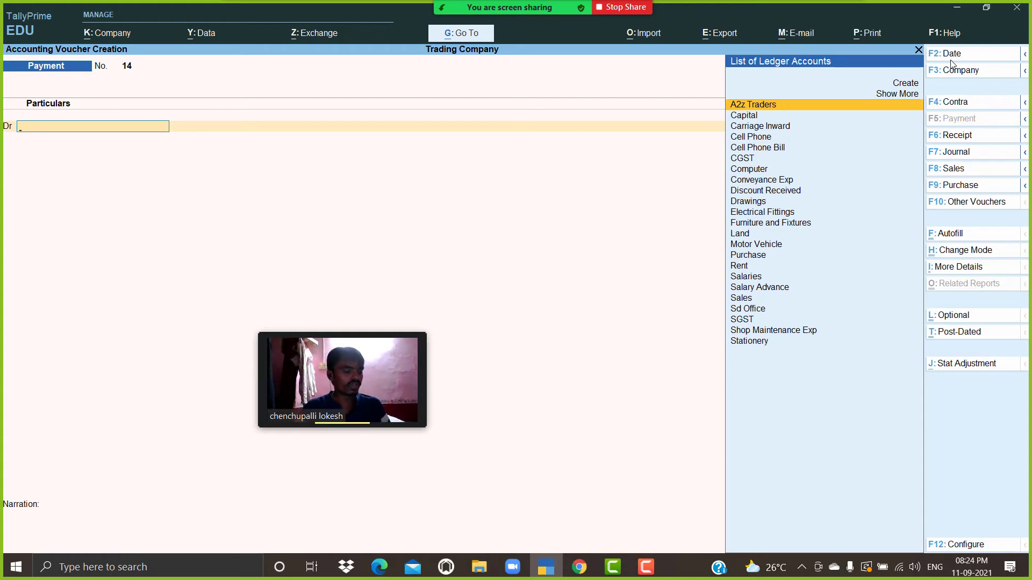
Step: Switch to a sales voucher and start a new party ledger named Data Tech Services without an alias
click(979, 171)
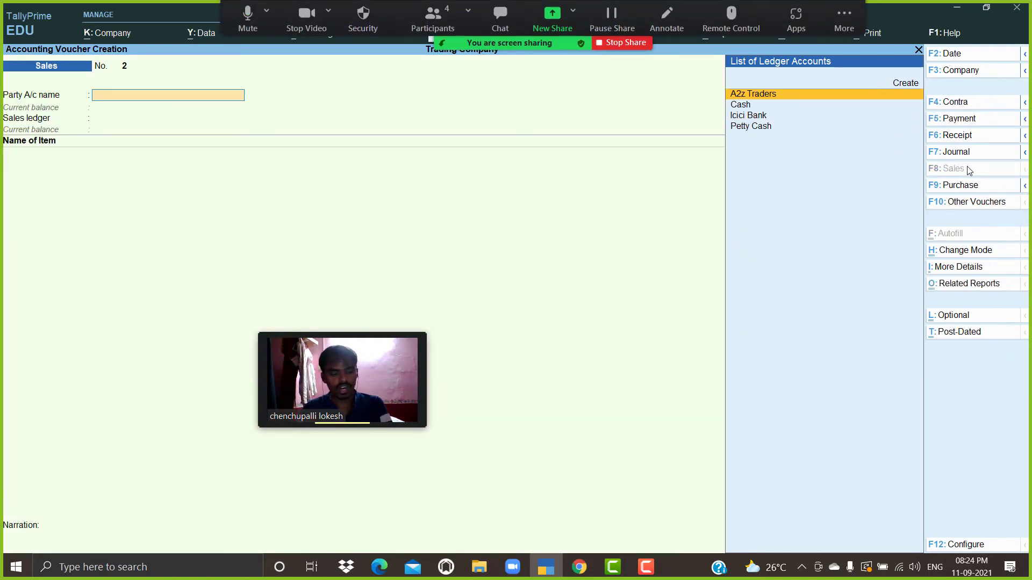
key(alt+c)
text(Data)
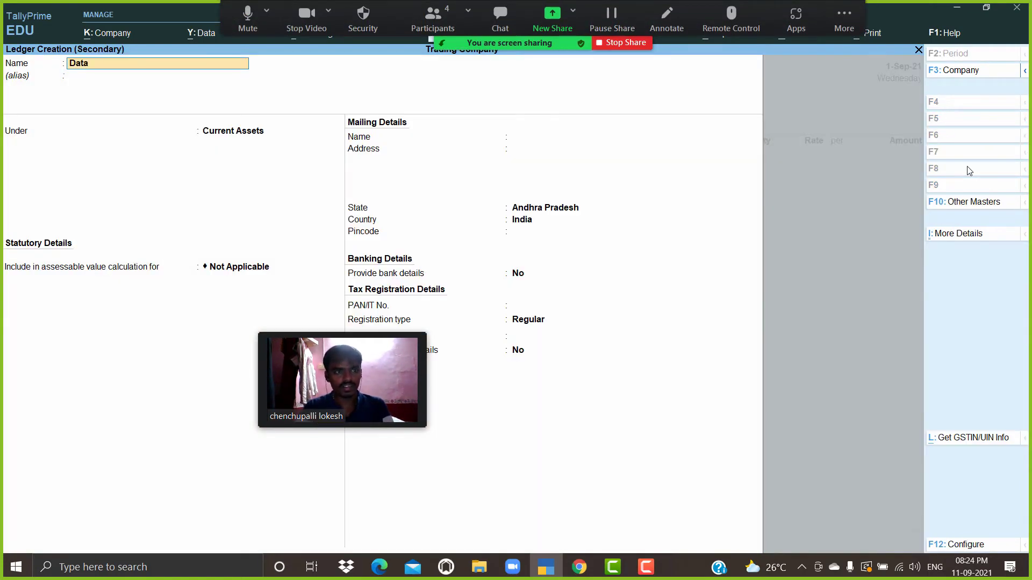
text( Tech Ser)
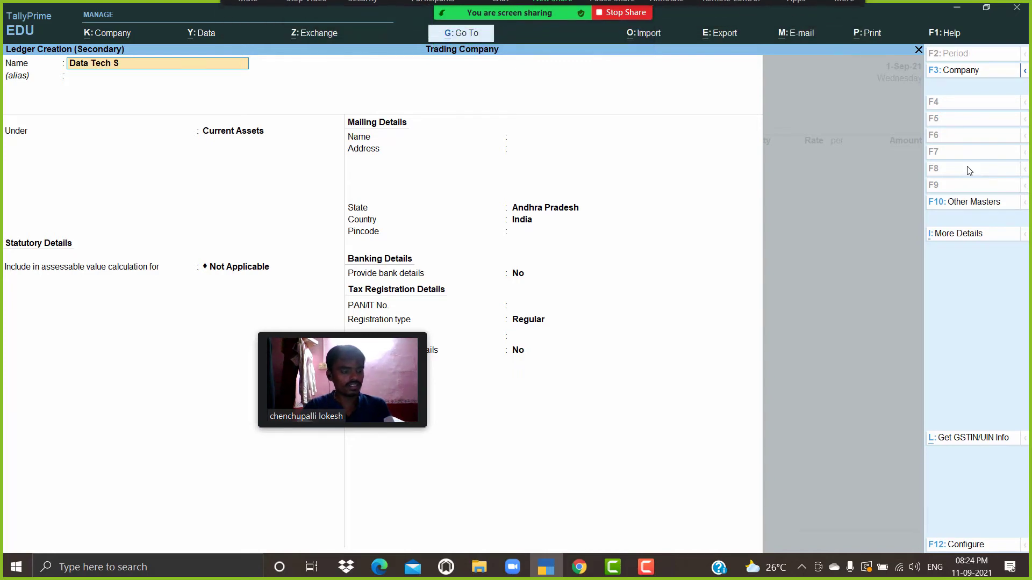
key(Return)
key(Return)
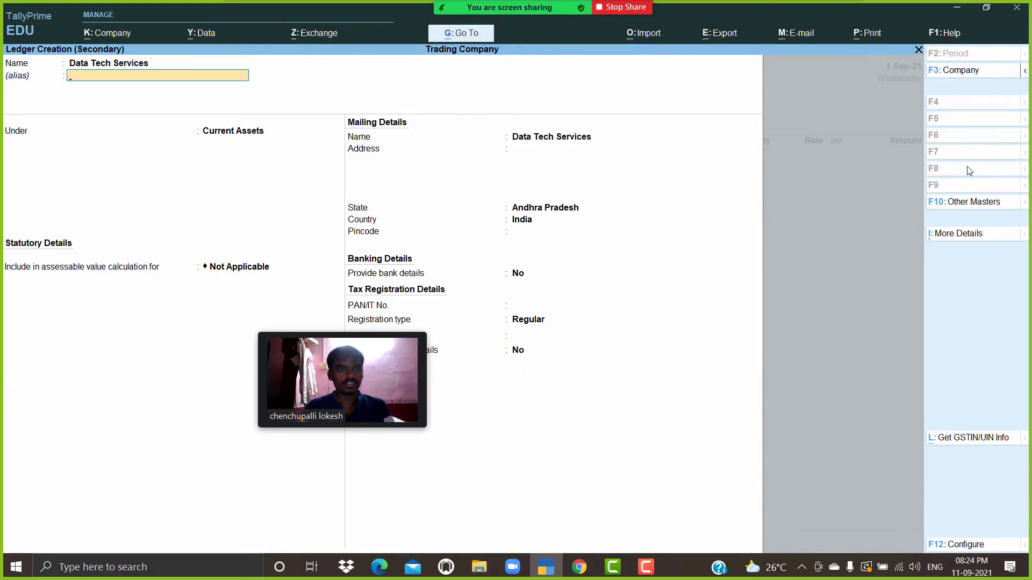
Step: Group the Data Tech Services ledger under Sundry Debtors and save it with the default mailing and tax details
text(Sun)
key(Down)
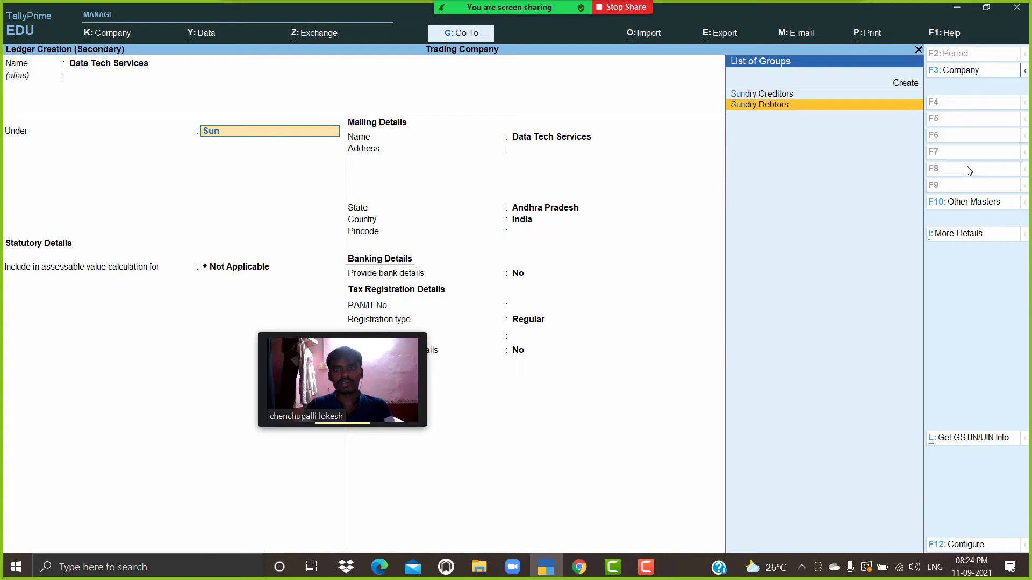
key(Return)
key(Return)
key(Return)
key(Return)
key(Return)
key(Return)
key(Return)
key(Return)
key(Return)
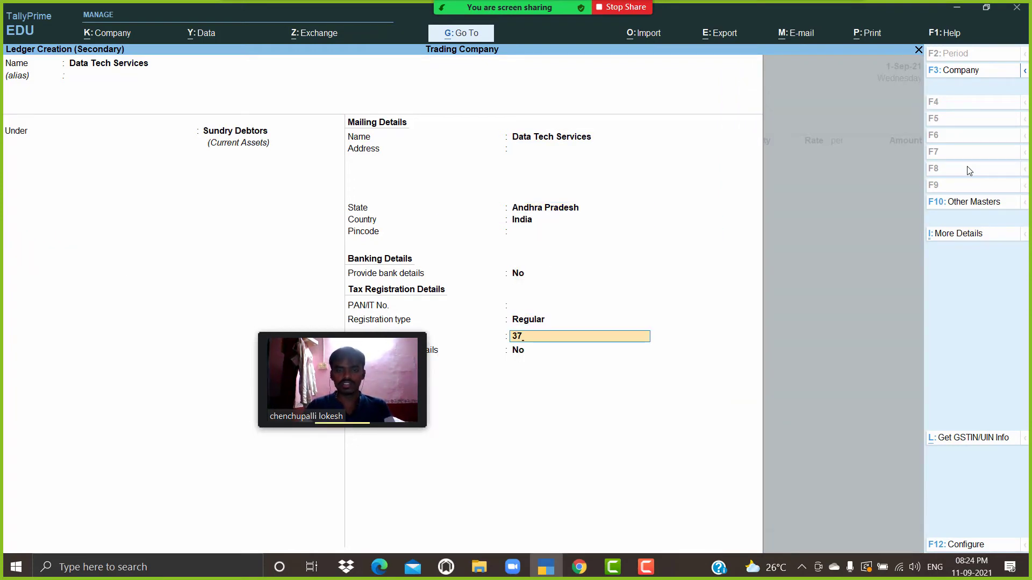
key(Return)
key(Return)
key(Return)
key(Return)
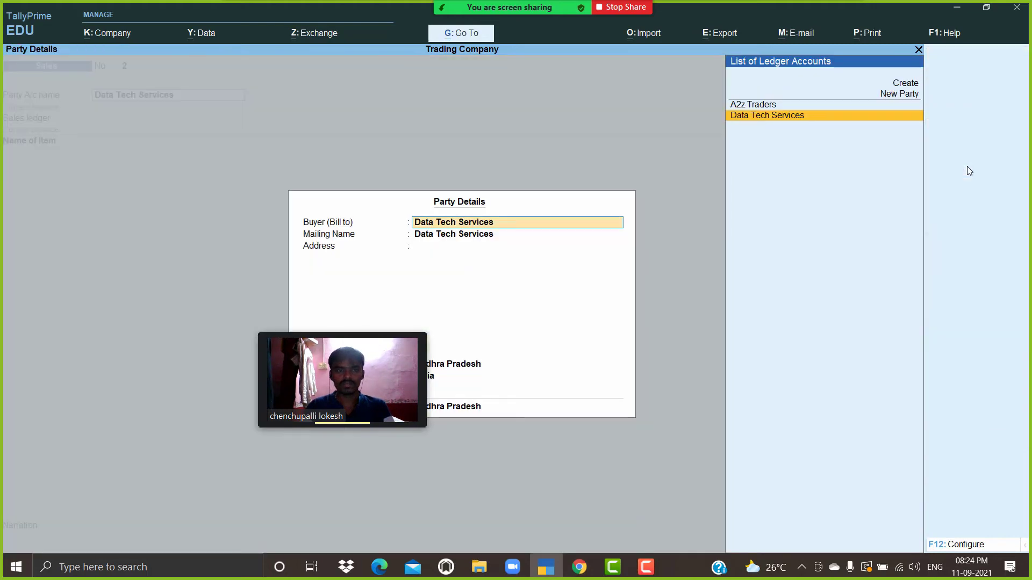
Step: Accept the default party details for Data Tech Services and choose Sales as the sales ledger
key(Return)
key(Return)
key(Return)
key(Return)
key(Return)
key(Return)
key(Return)
key(Return)
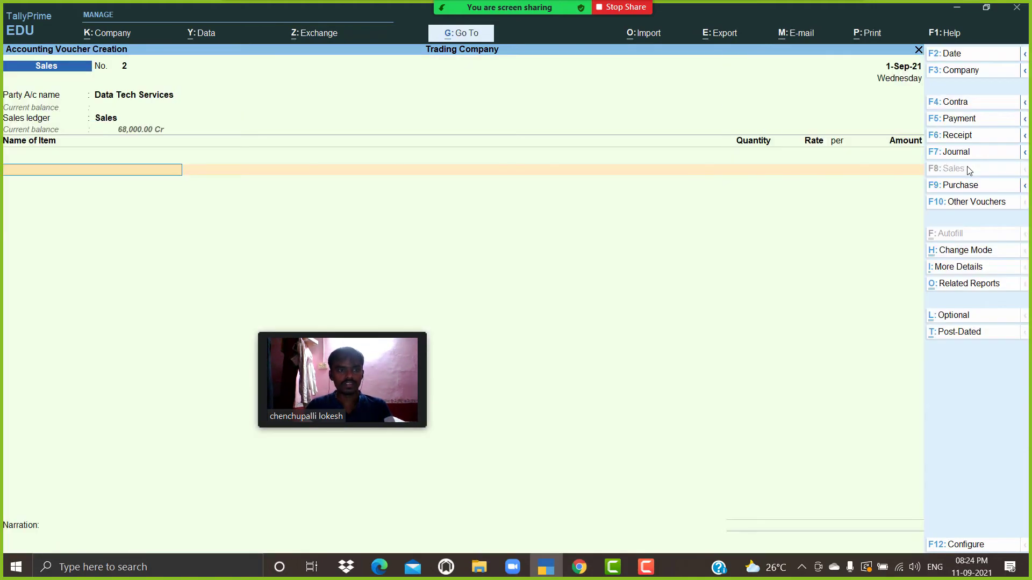
Step: Add the item Low Capacity Stabilizers with a quantity of 100 nos at a rate of 550
key(Down)
key(Return)
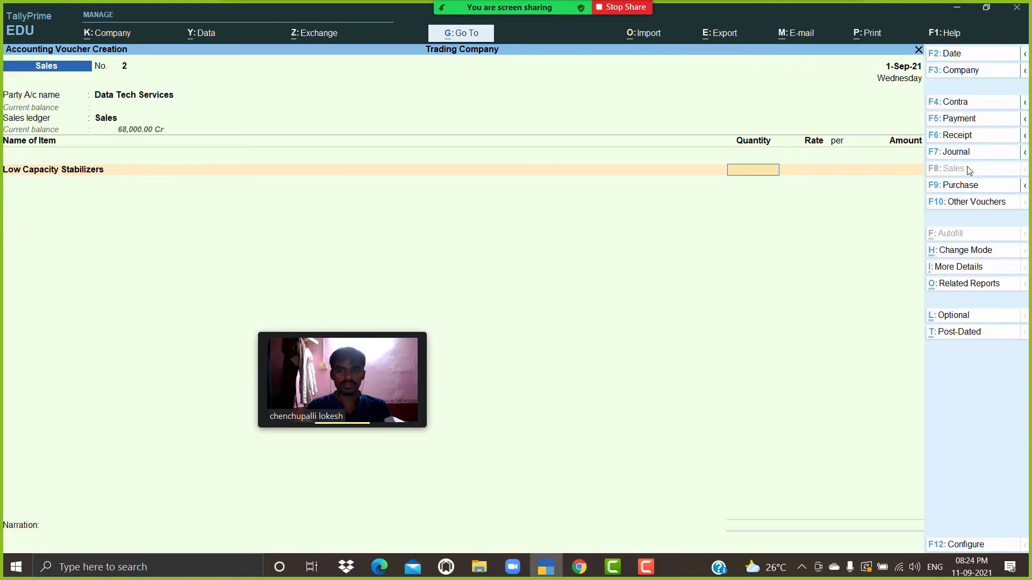
text(100)
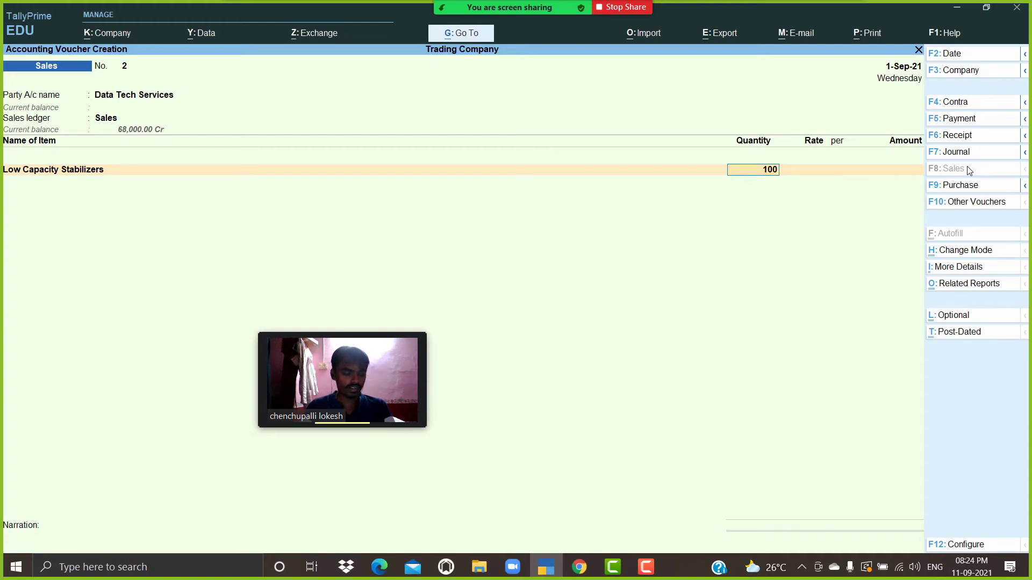
key(Return)
text(550)
key(Return)
key(Return)
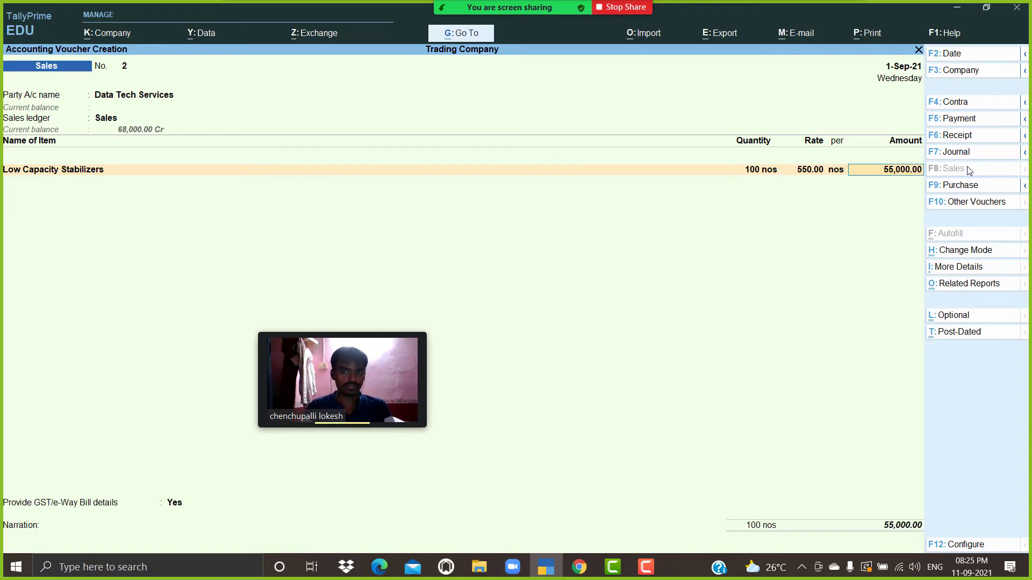
key(Return)
Step: Finish the item list and add the CGST and SGST ledgers with their calculated amounts
key(Return)
text(cg)
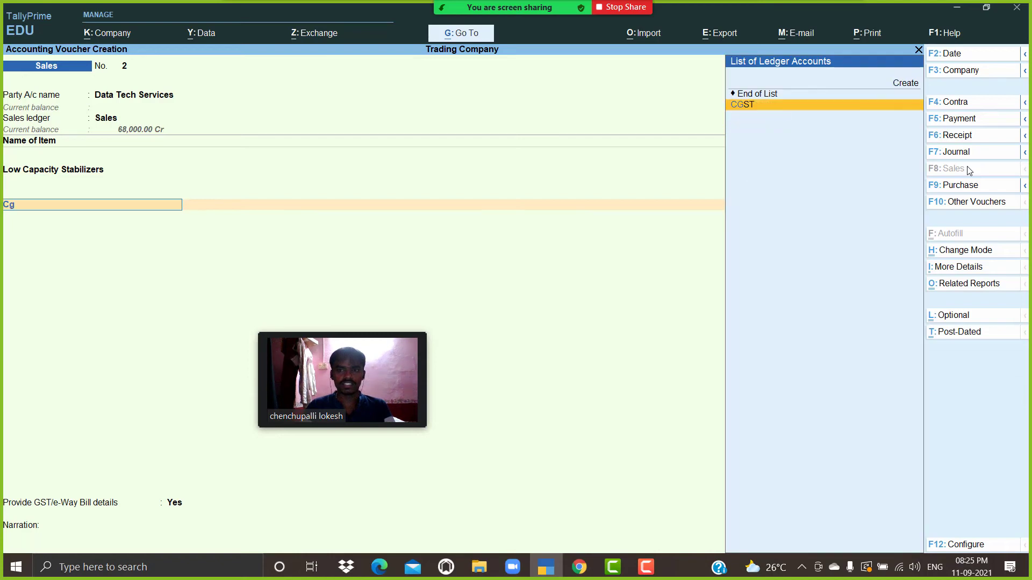
key(Return)
key(Return)
text(sg)
key(Return)
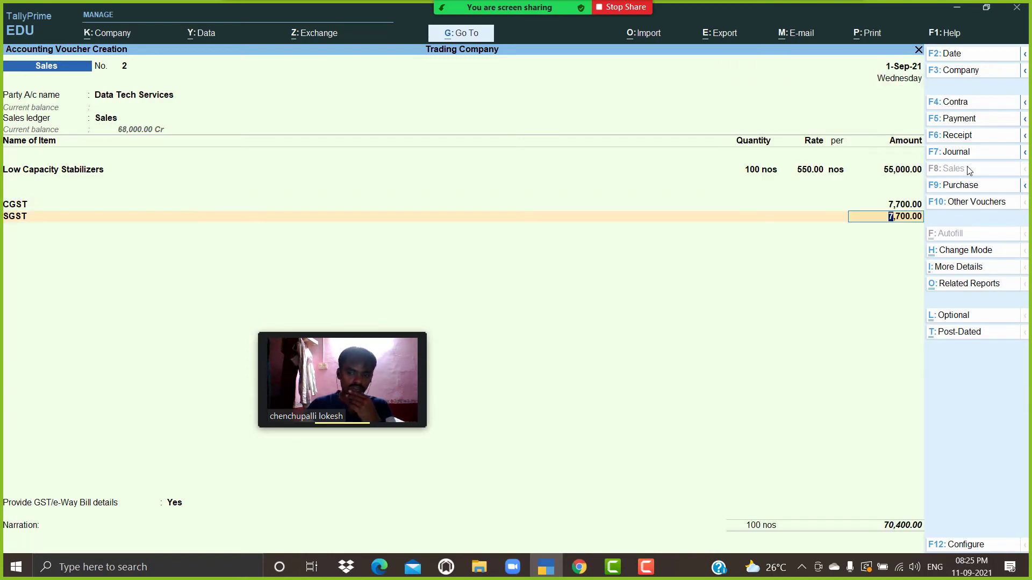
key(Return)
key(Return)
Step: Set the GST/e-Way Bill details option to No and save the sales voucher without narration
key(Return)
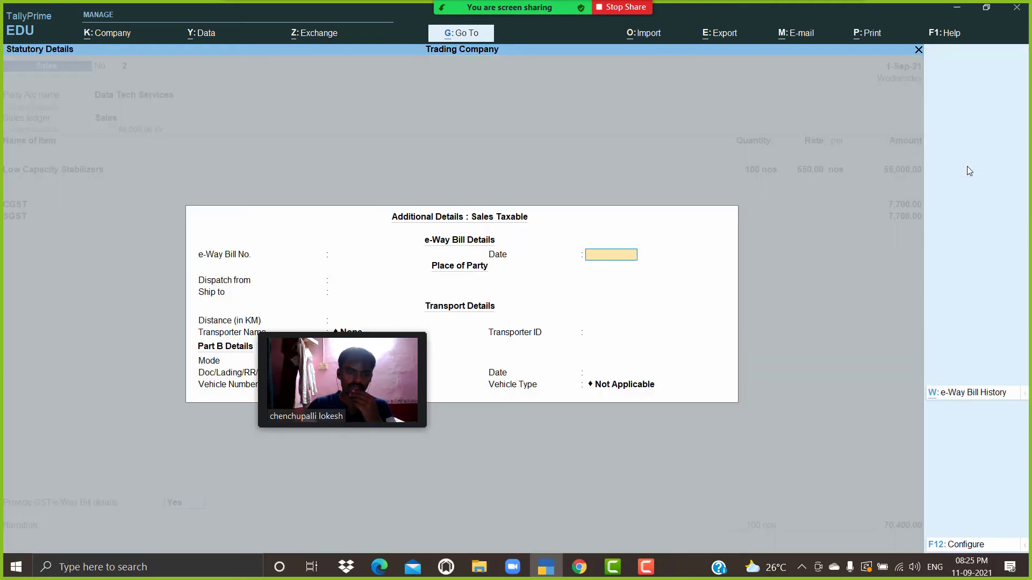
key(BackSpace)
key(Escape)
key(Up)
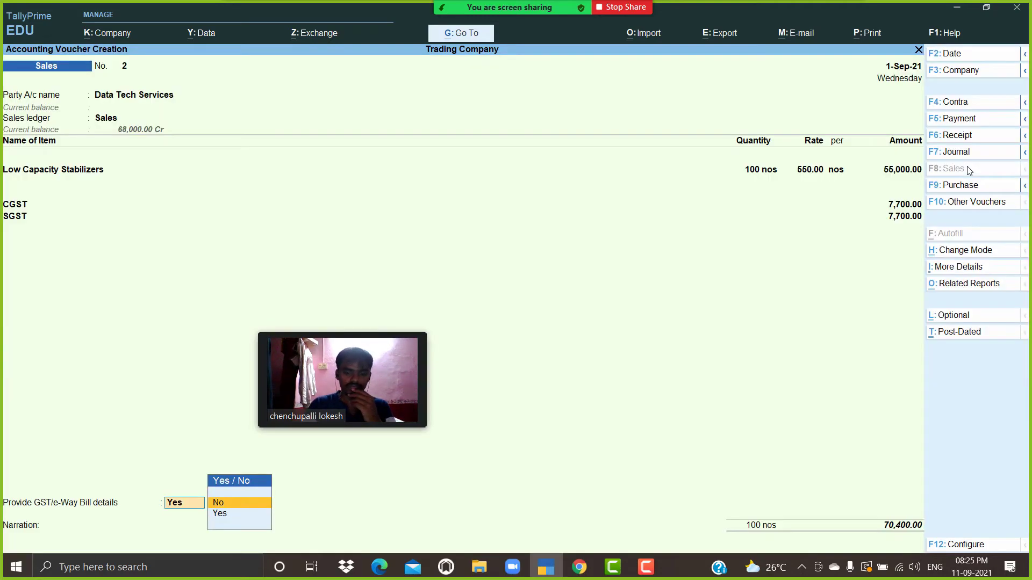
key(Return)
key(Return)
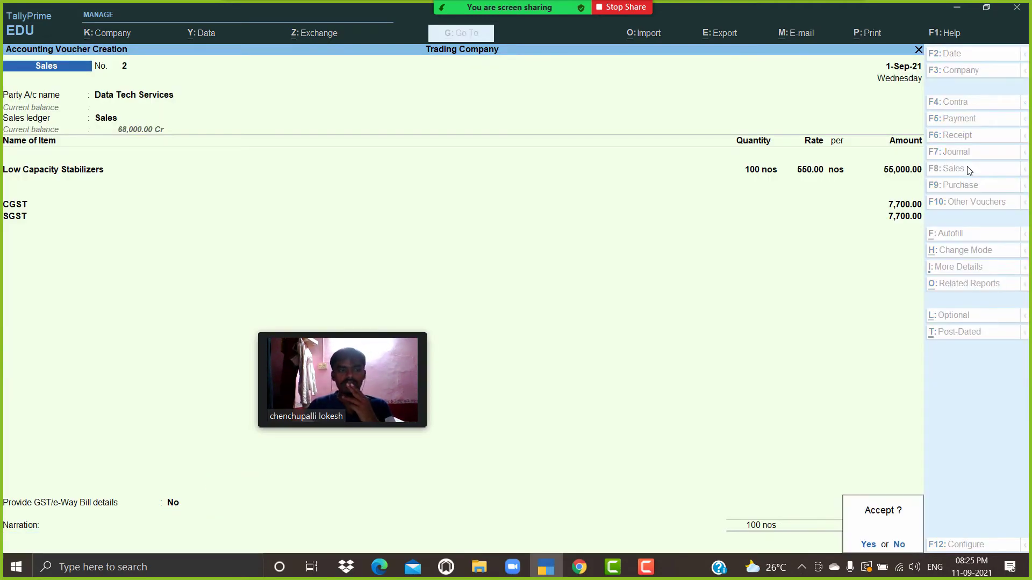
key(Return)
key(n)
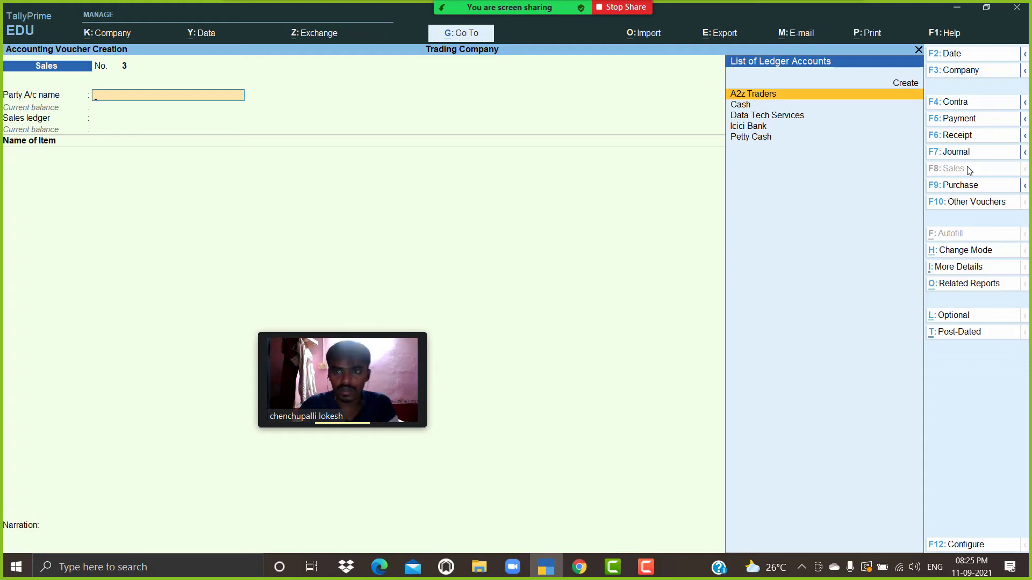
Step: Start a payment voucher and set the voucher date to 1-Oct-21
click(988, 121)
click(951, 57)
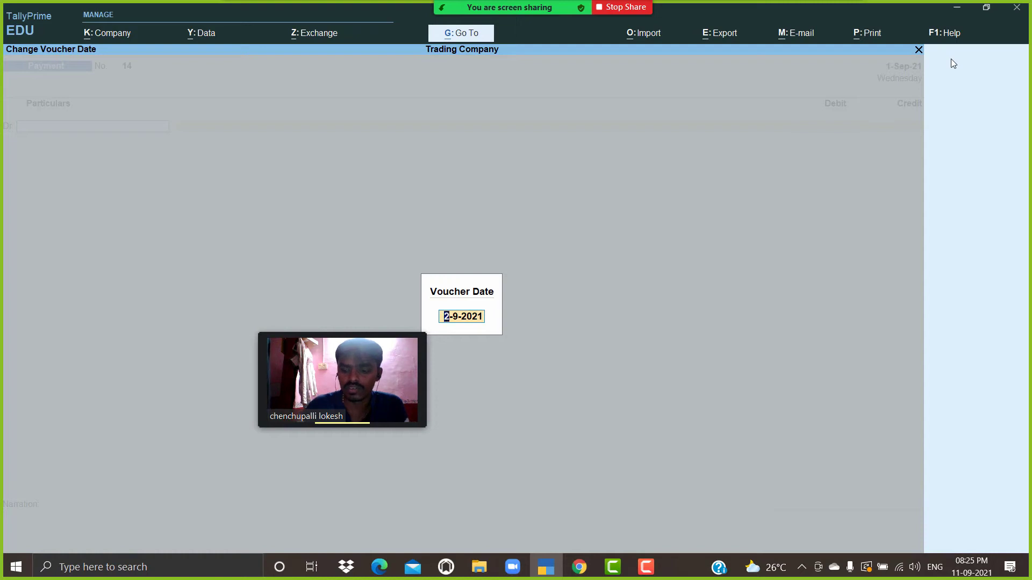
text(1-9)
key(Return)
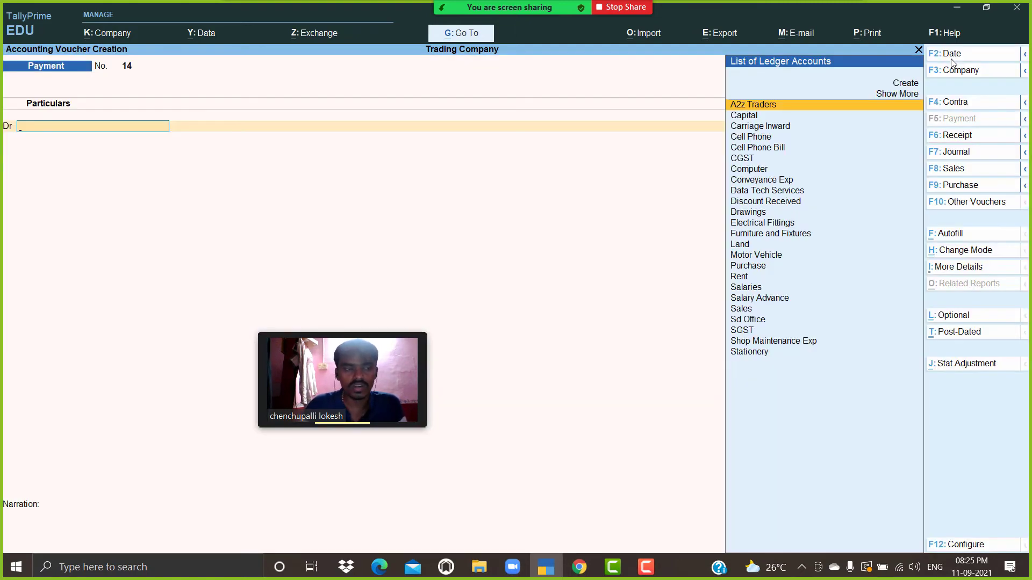
text(Sa)
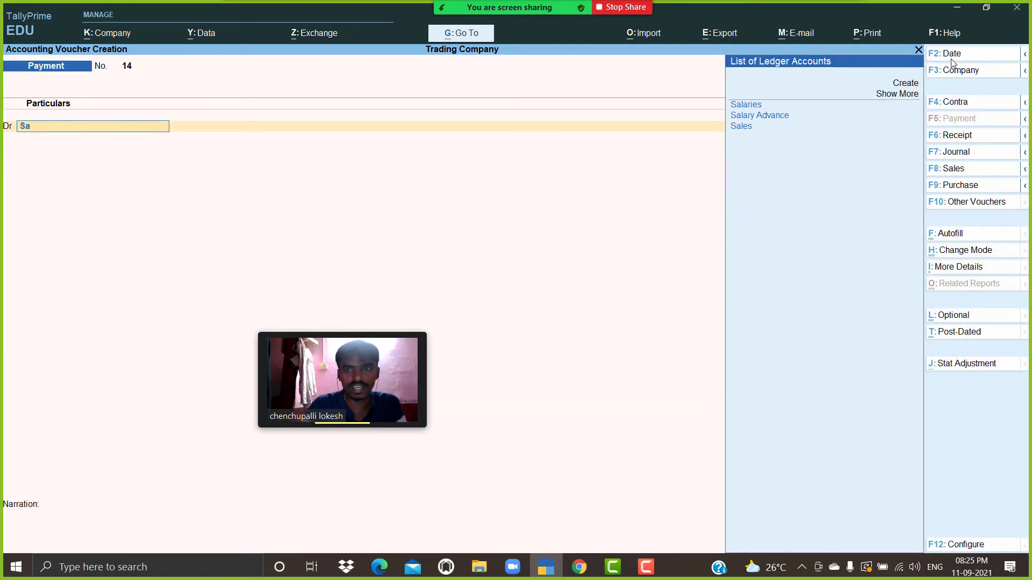
key(Return)
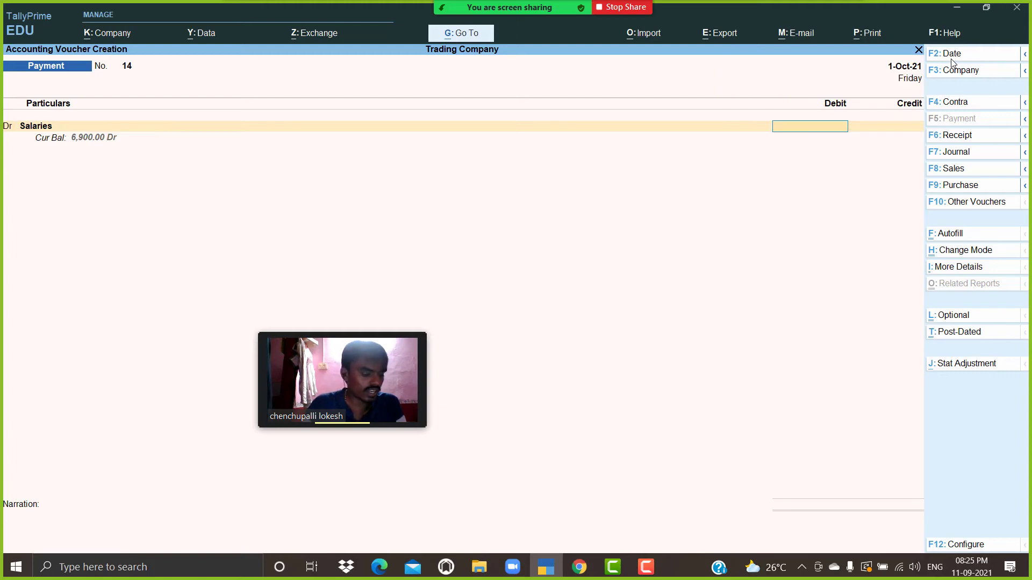
text(11,500)
key(Return)
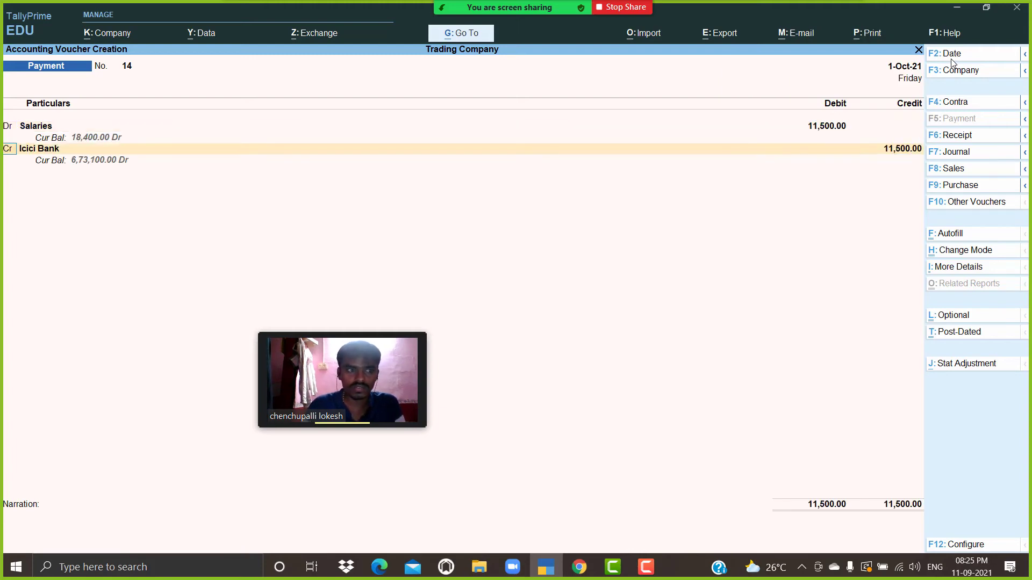
key(Return)
text(Sa)
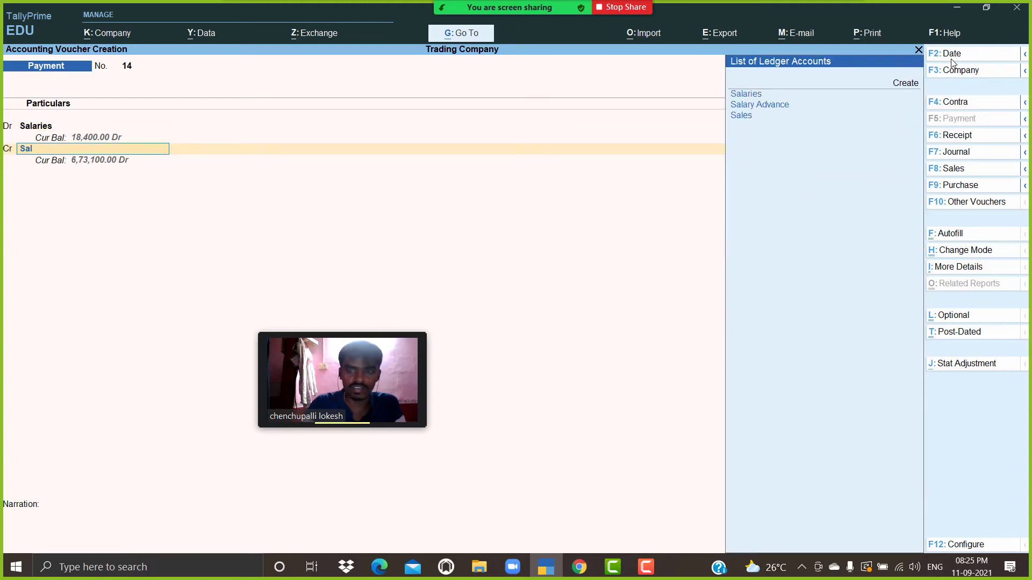
text(l)
key(Down)
key(Return)
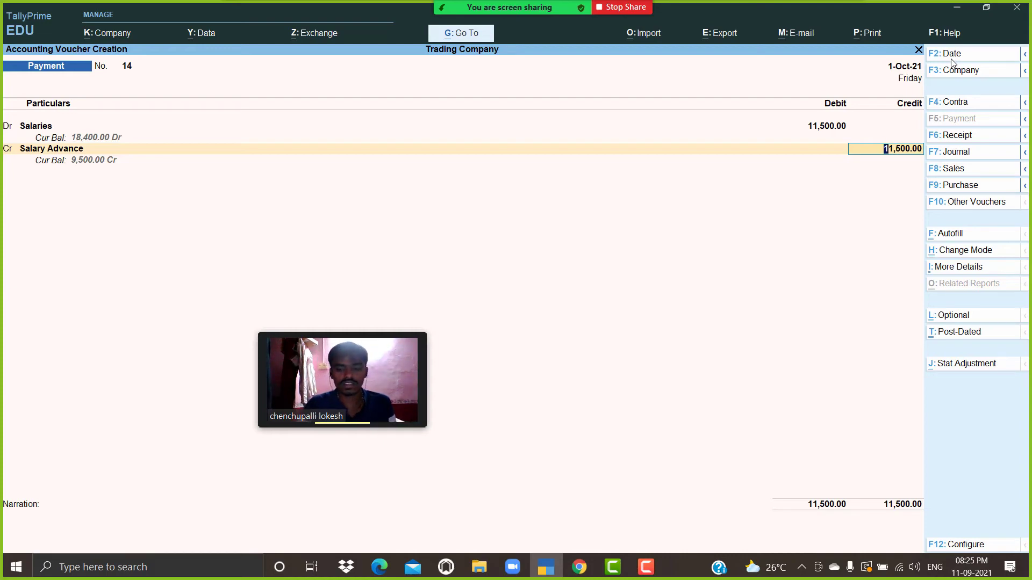
key(BackSpace)
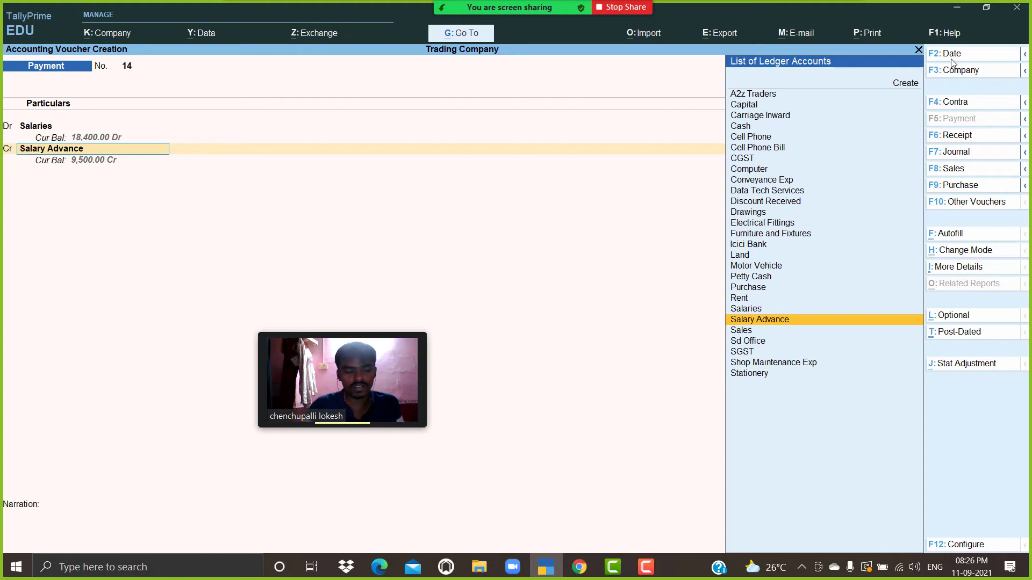
key(Escape)
key(Escape)
key(Escape)
key(Escape)
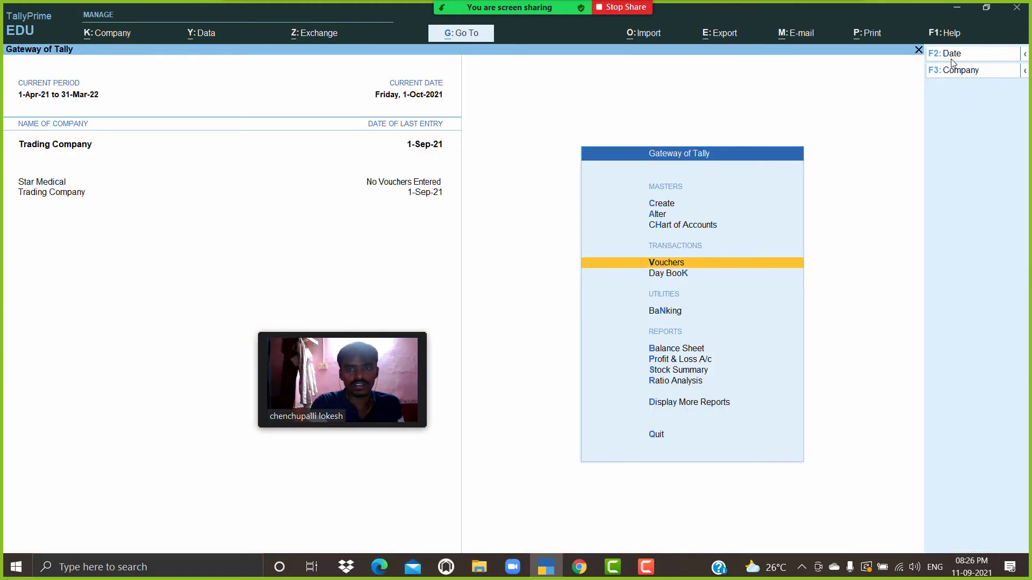
Step: Open the Day Book for the period 1-Apr-21 to 1-Sep-21
key(n)
key(k)
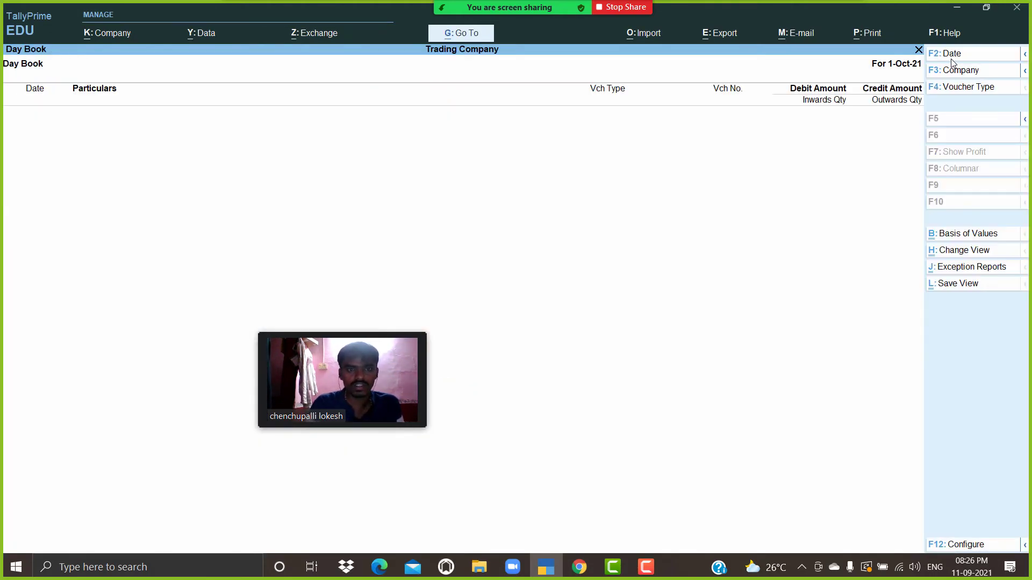
key(alt+F2)
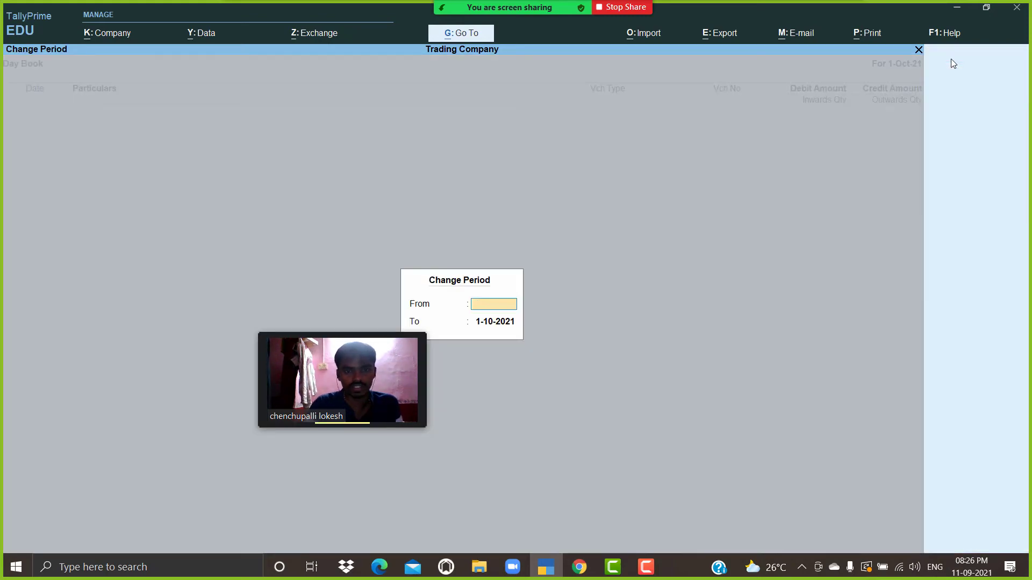
key(Return)
key(BackSpace)
text(1-9)
key(Return)
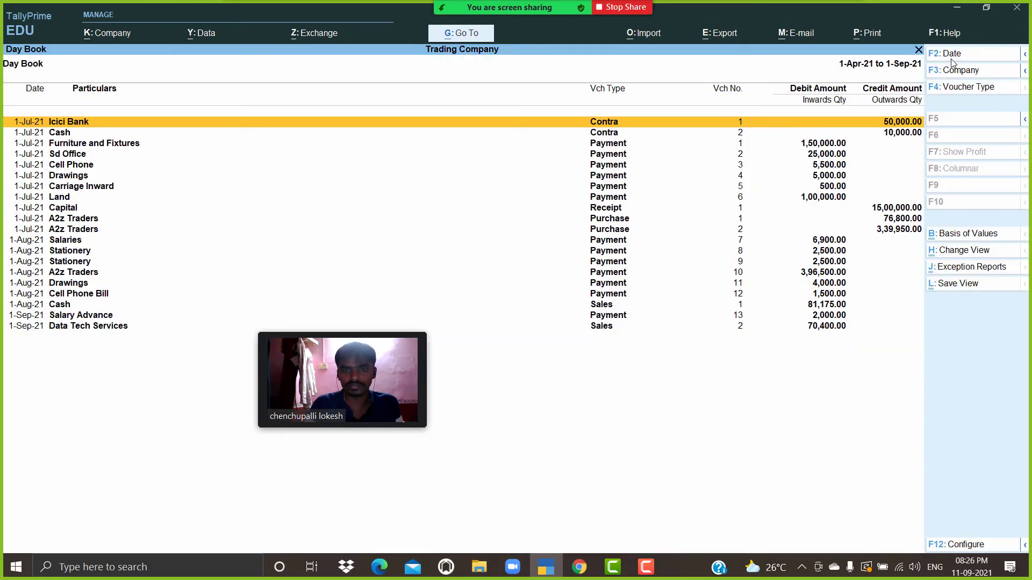
Step: Open September's Salary Advance payment voucher from the Day Book, check its entries, and leave the Day Book
key(Down)
key(Down)
key(Down)
key(Down)
key(Down)
key(Down)
key(Down)
key(Down)
key(Down)
key(Down)
key(Down)
key(Down)
key(Down)
key(Down)
key(Down)
key(Down)
key(Down)
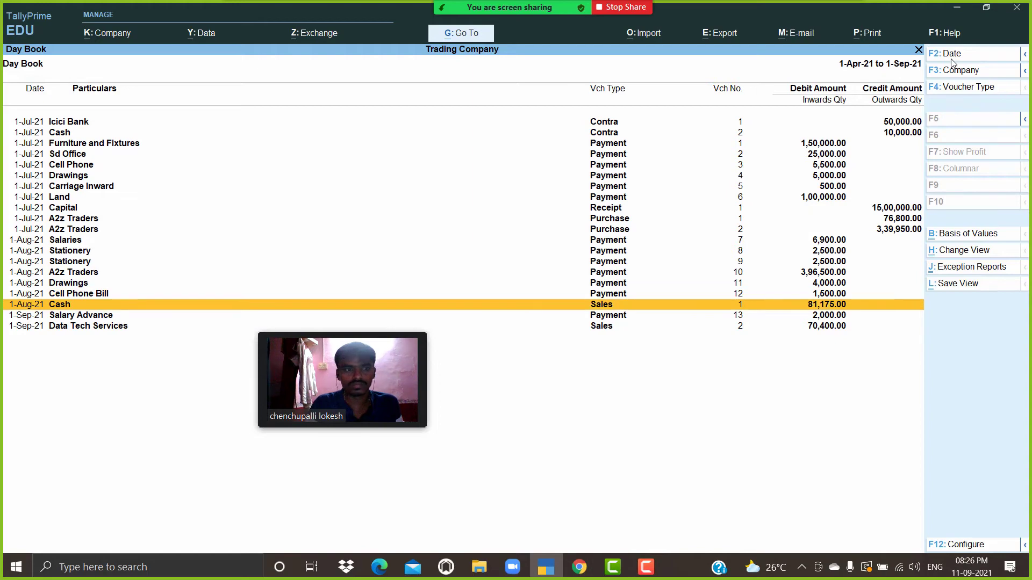
key(Down)
key(Return)
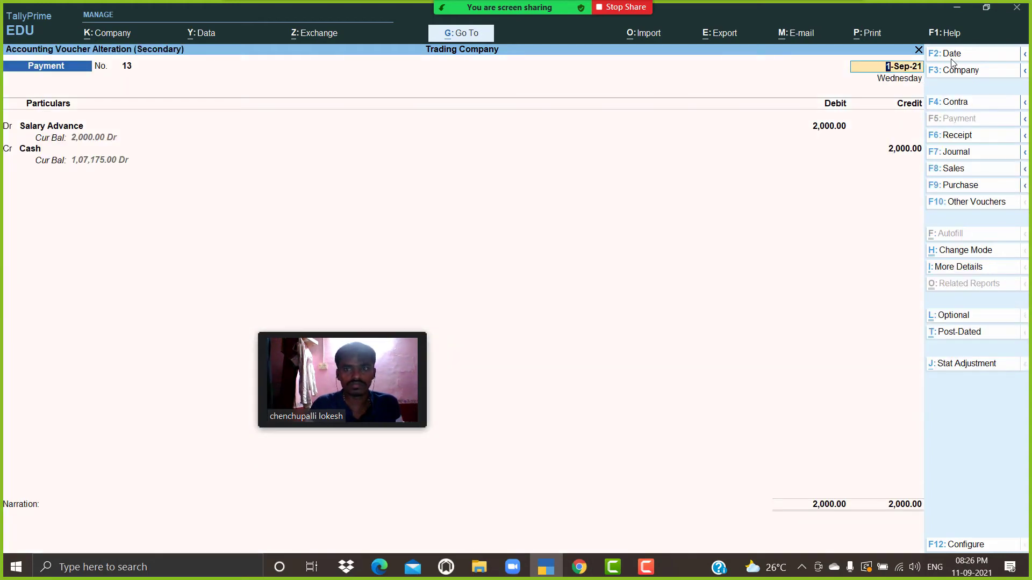
key(Return)
key(Return)
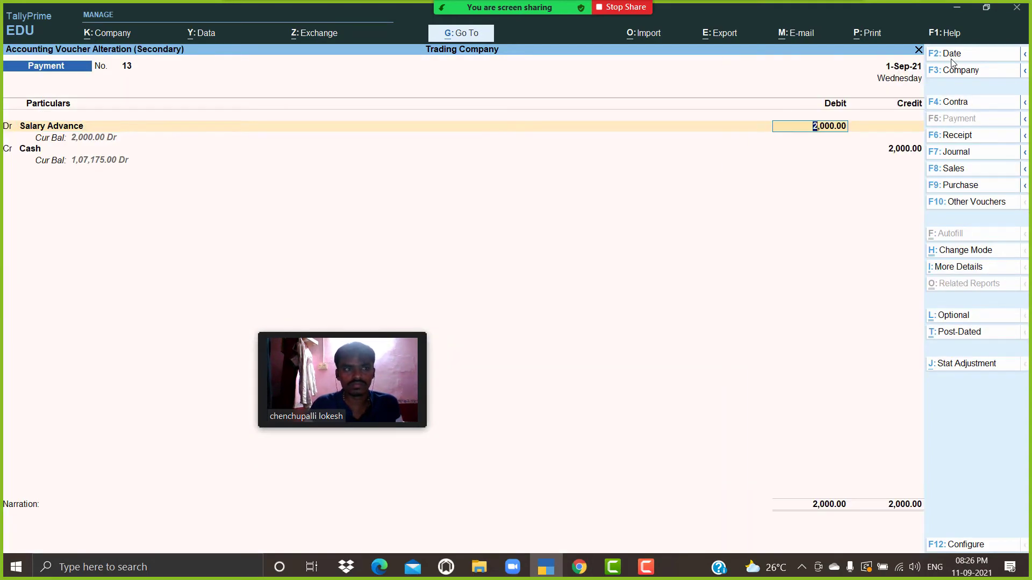
key(Return)
key(Return)
key(Return)
key(Return)
key(Return)
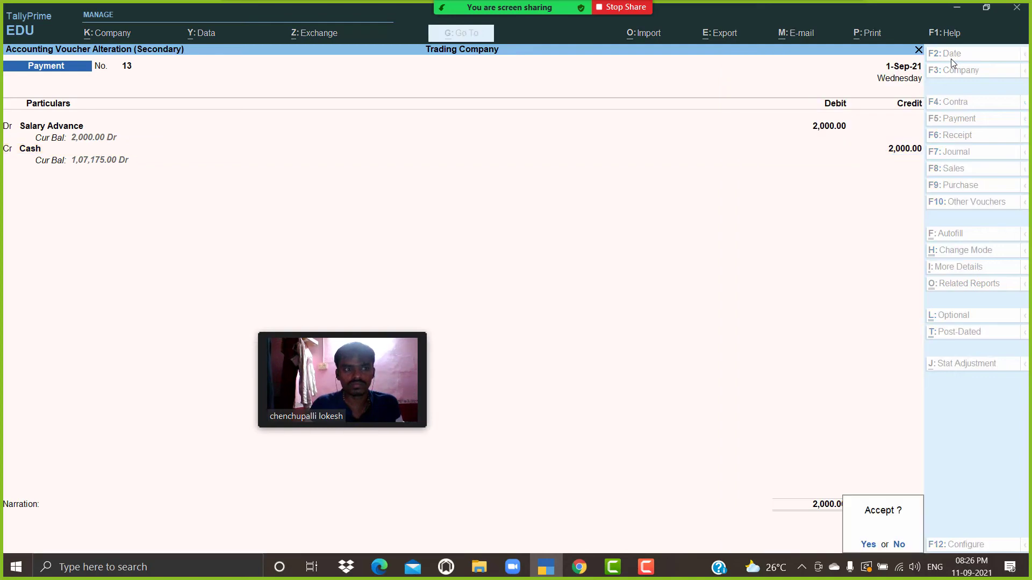
key(Return)
key(Escape)
key(Escape)
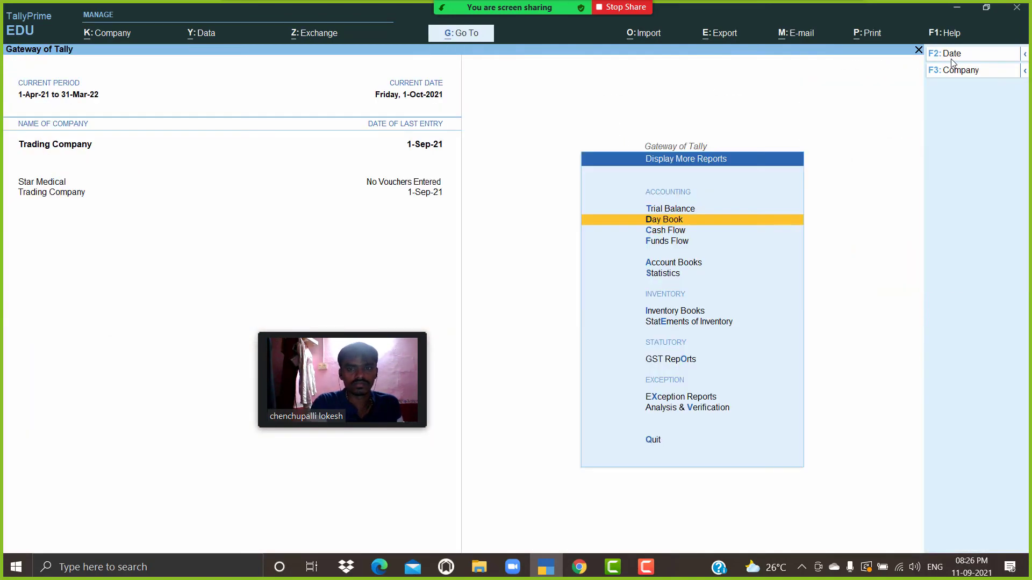
Step: Start a new payment voucher and debit the Salaries ledger with 11,500
text(v)
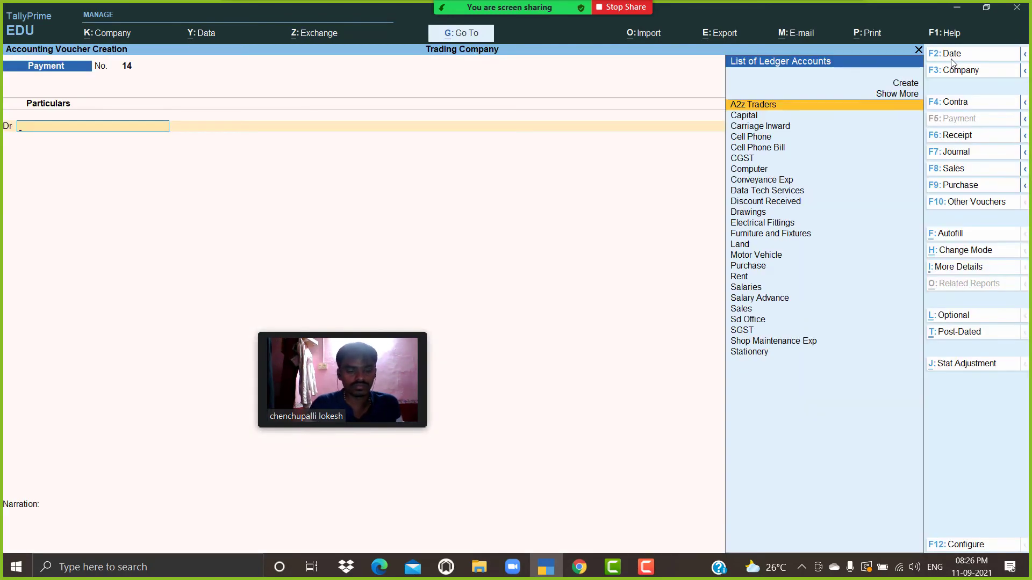
text(Sa)
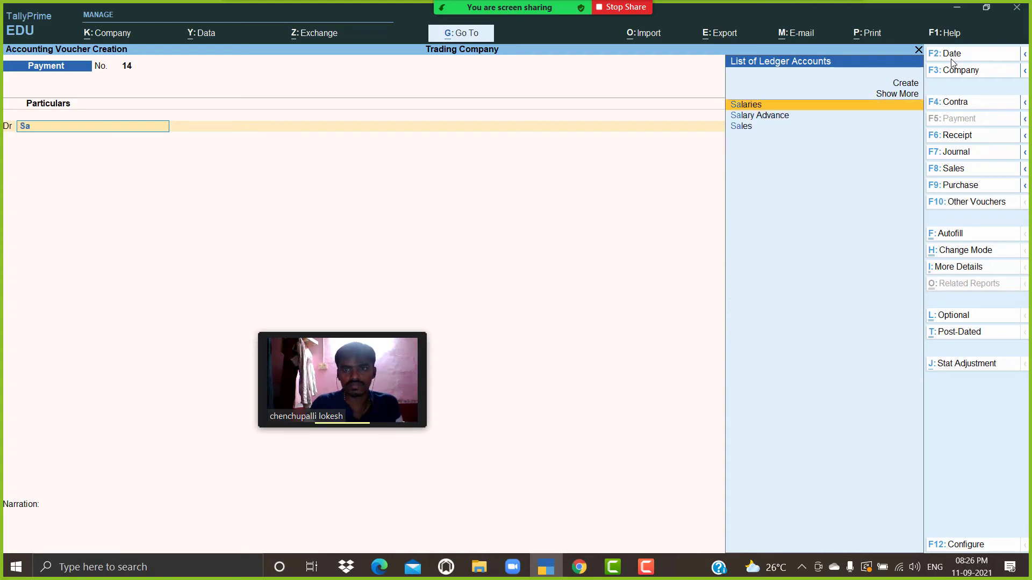
key(Return)
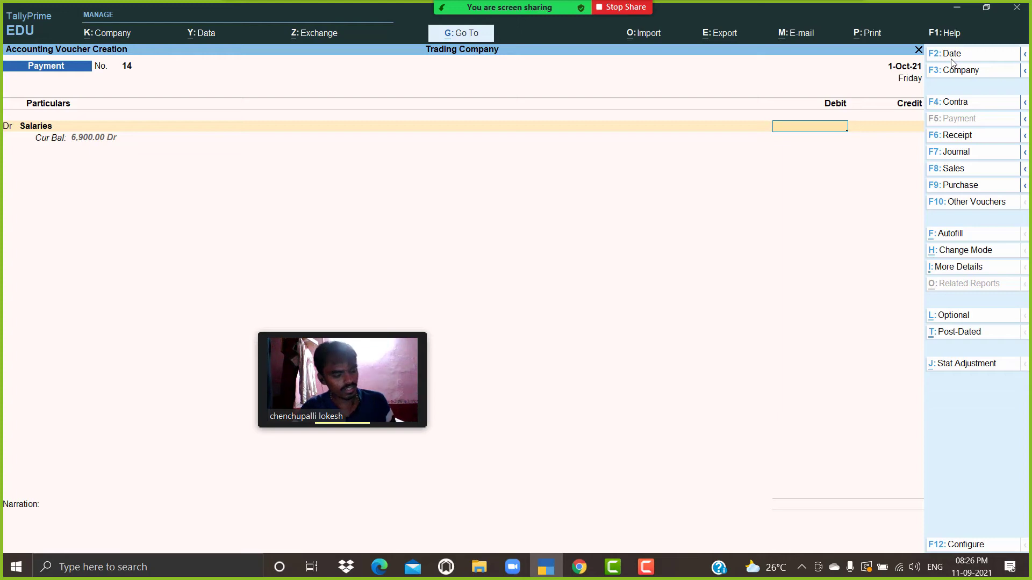
text(11500)
key(Return)
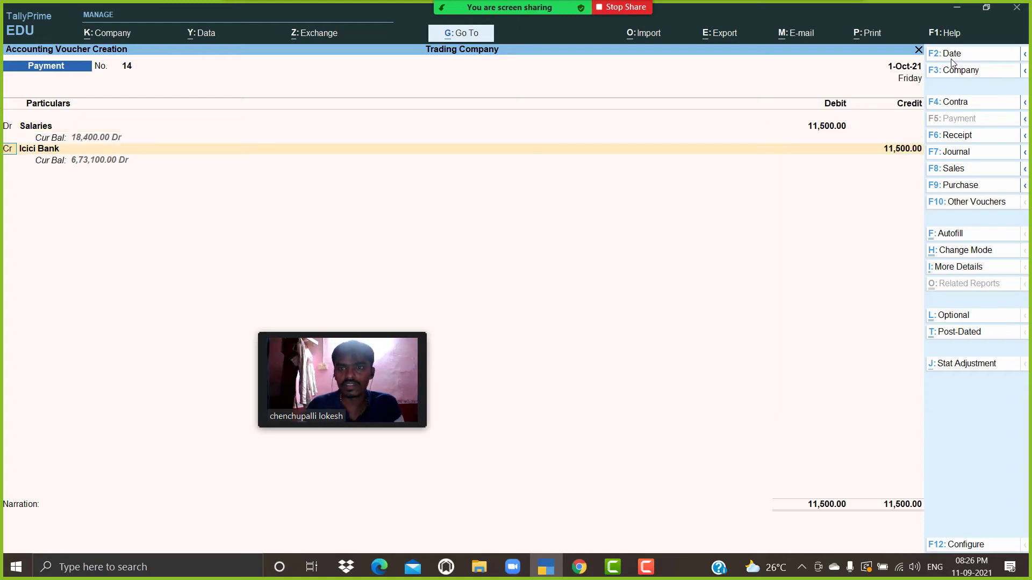
Step: Credit the Salary Advance ledger with 500 and dismiss the meeting time reminder
key(Return)
text(Sal)
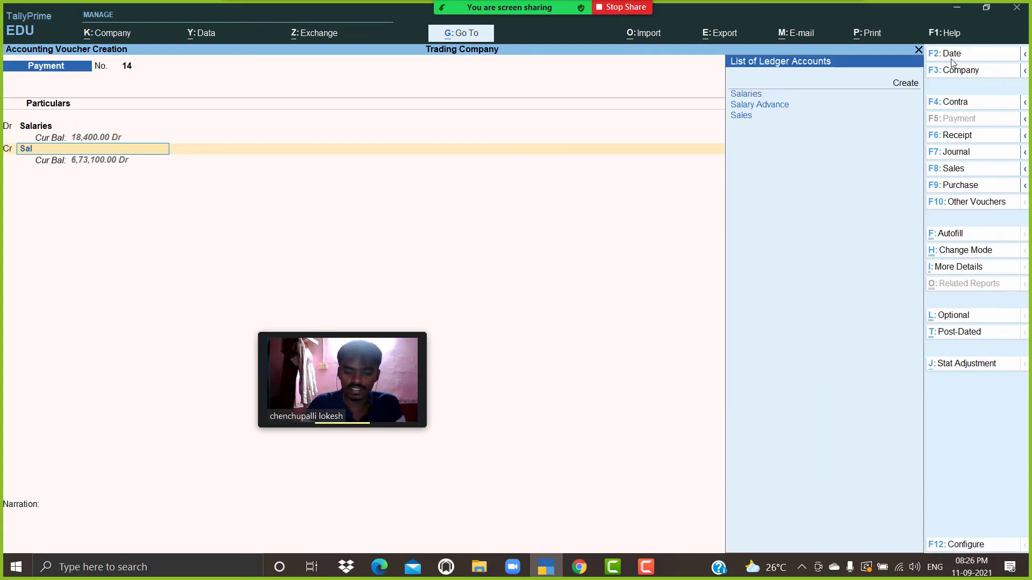
key(Down)
key(Return)
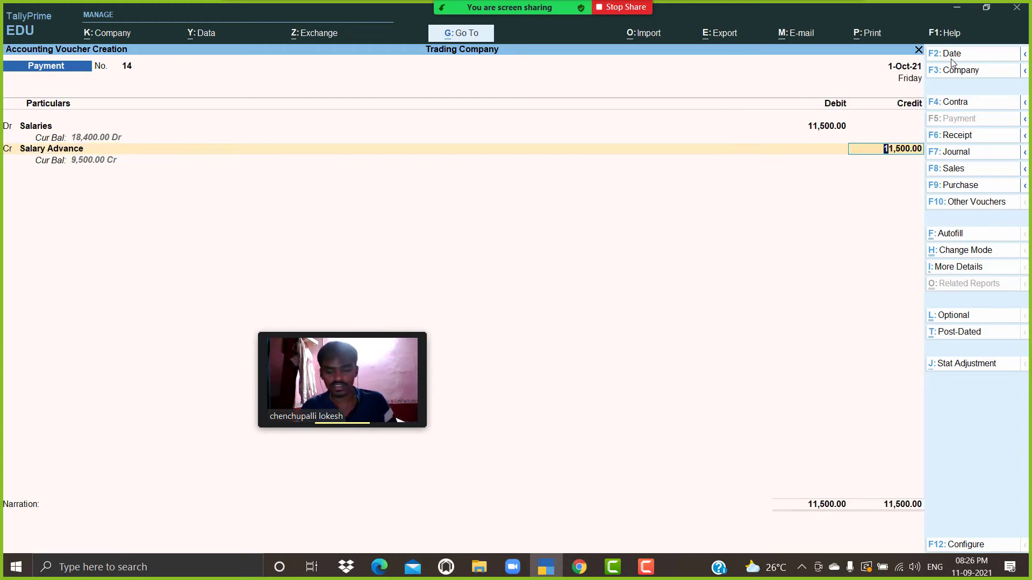
text(5)
key(Return)
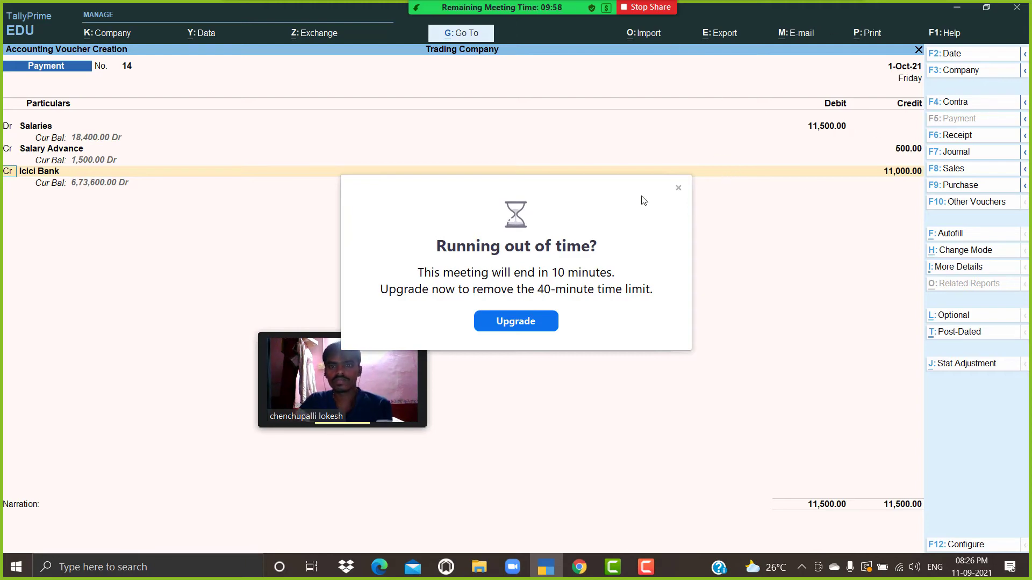
click(678, 188)
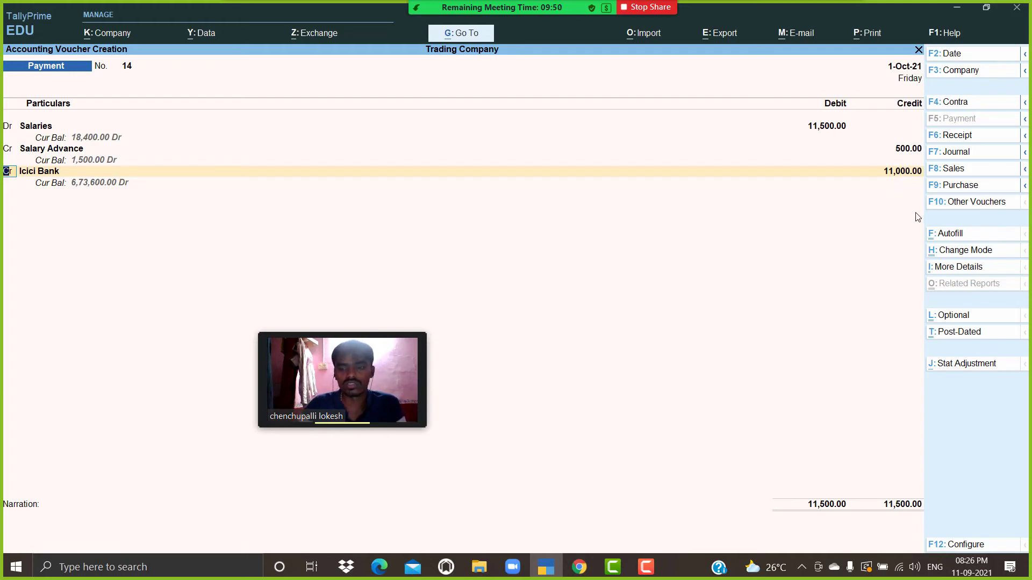
Step: Credit the remaining 11,000 to Icici Bank and save the payment voucher without narration
key(Return)
key(Return)
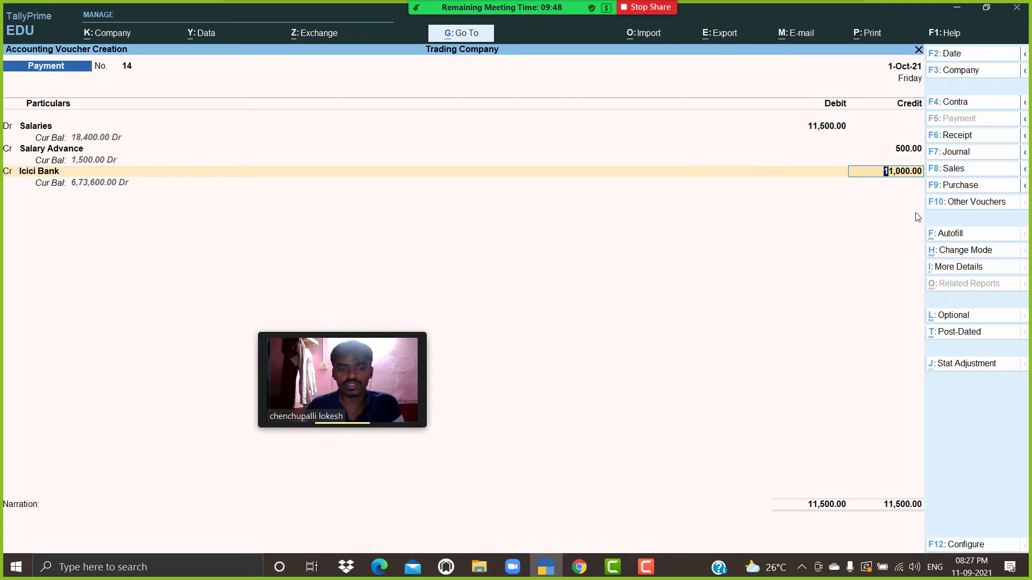
key(Return)
key(Return)
key(Return)
key(Return)
key(Return)
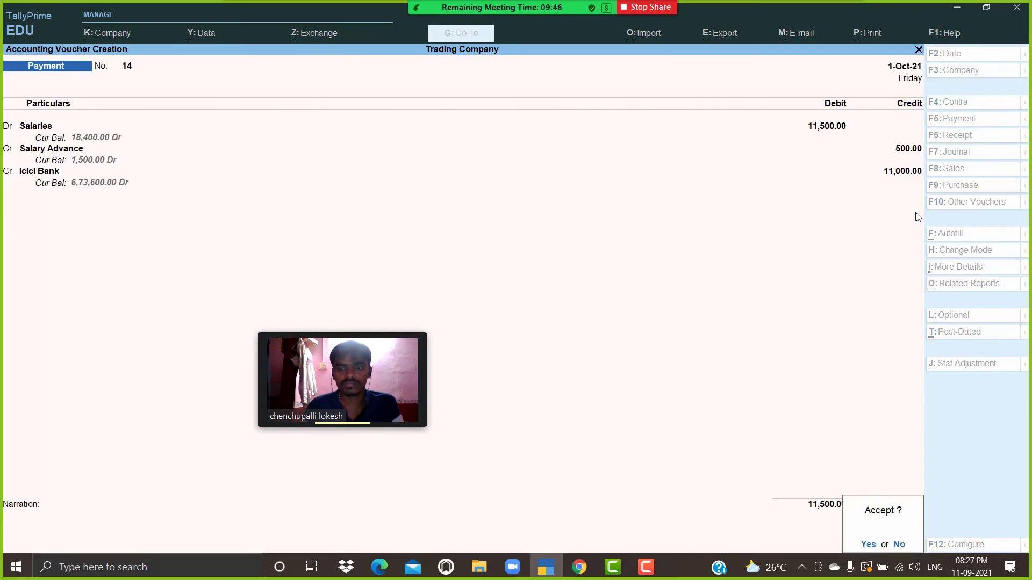
key(Return)
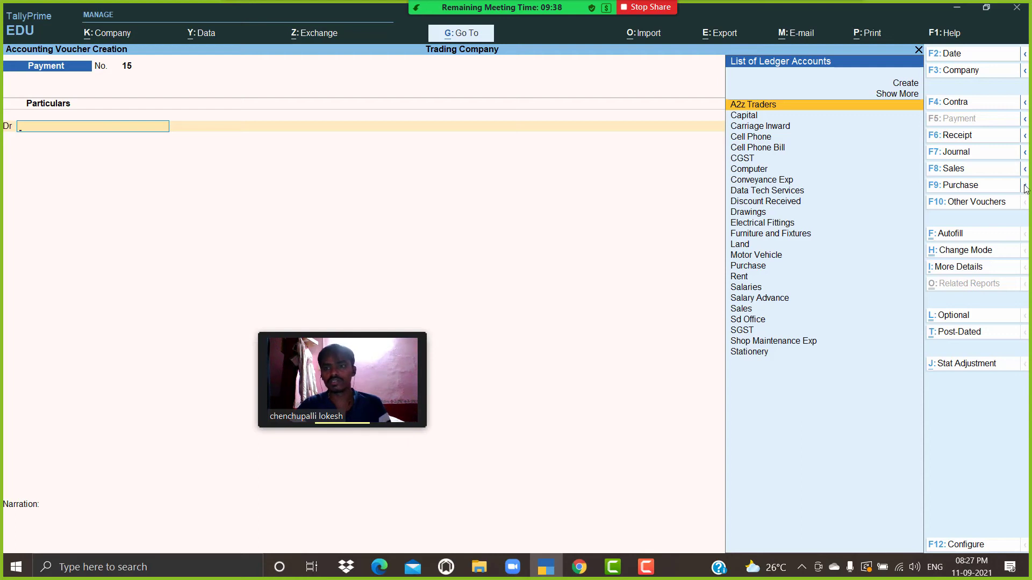
Step: Start a purchase voucher and enable separate Actual and Billed Quantity columns in invoices in the company features
click(960, 185)
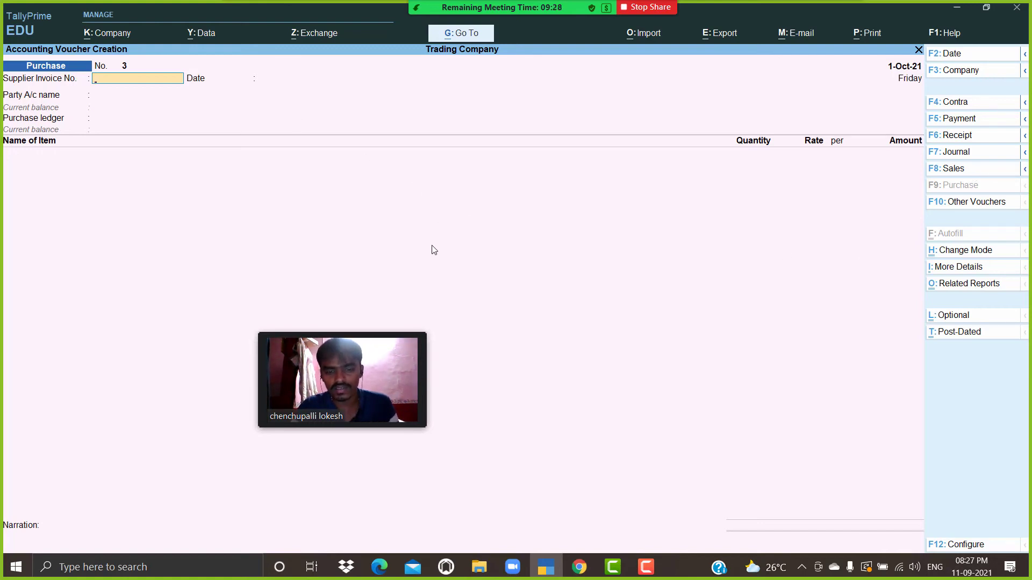
key(F11)
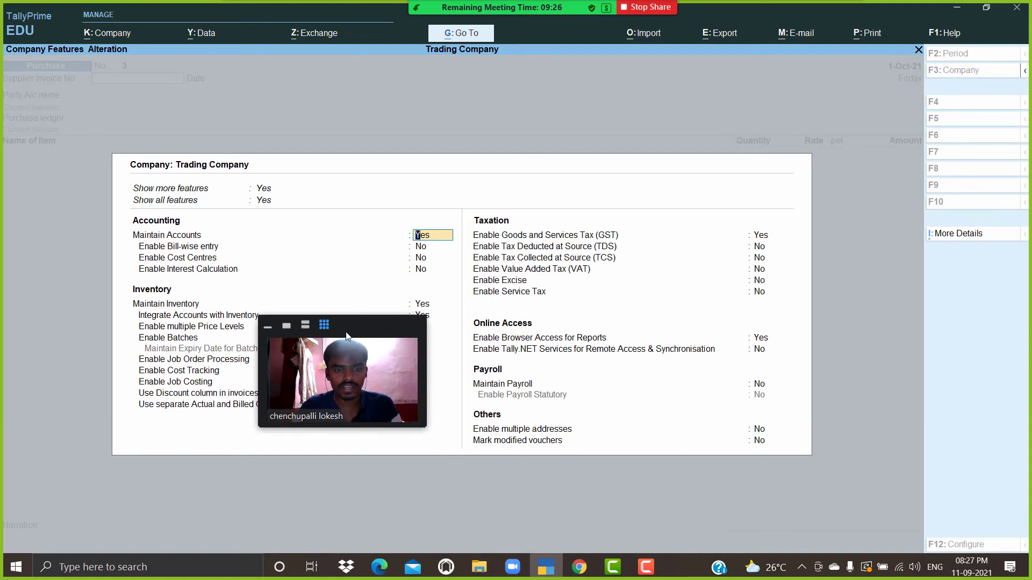
drag(351, 333, 788, 105)
key(Return)
key(Return)
key(Return)
key(Return)
key(Return)
key(Return)
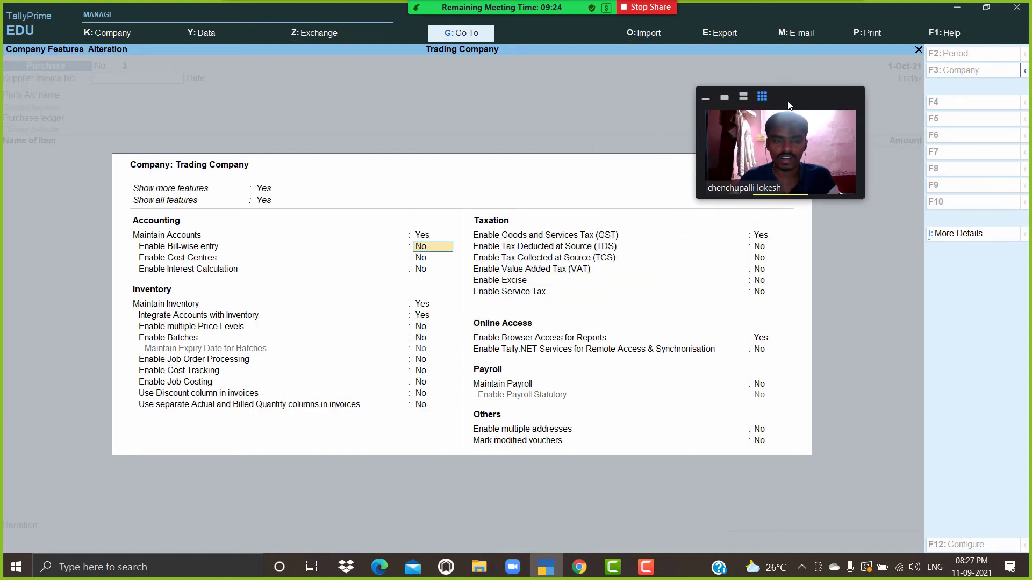
key(Return)
key(Return)
key(Return)
key(Return)
key(Return)
key(Return)
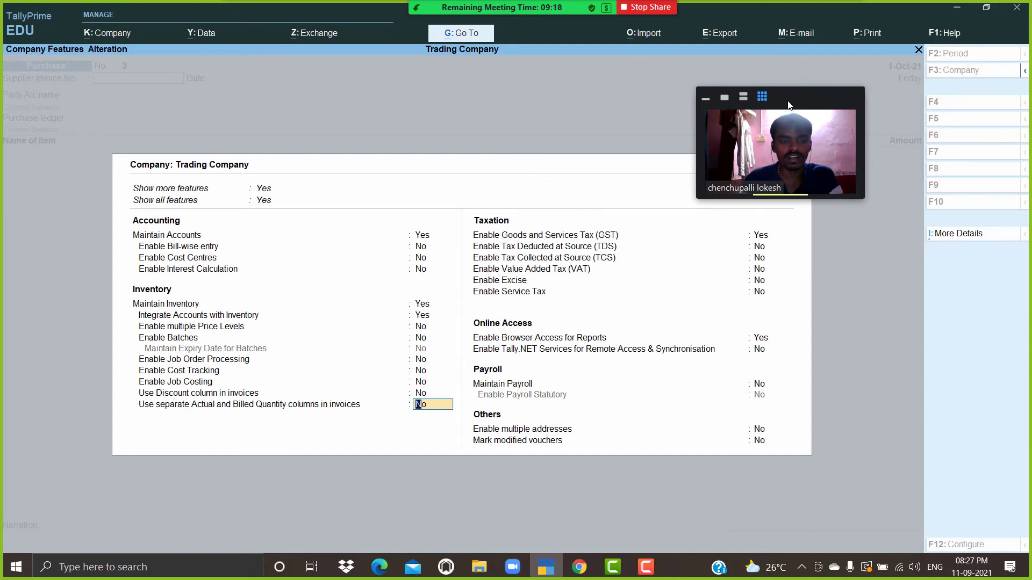
text(y)
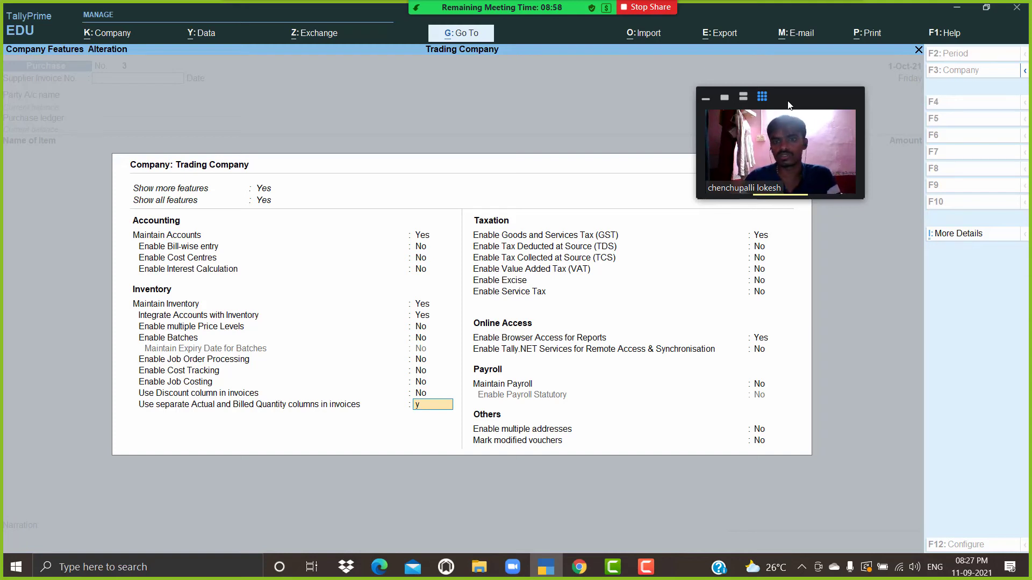
key(Return)
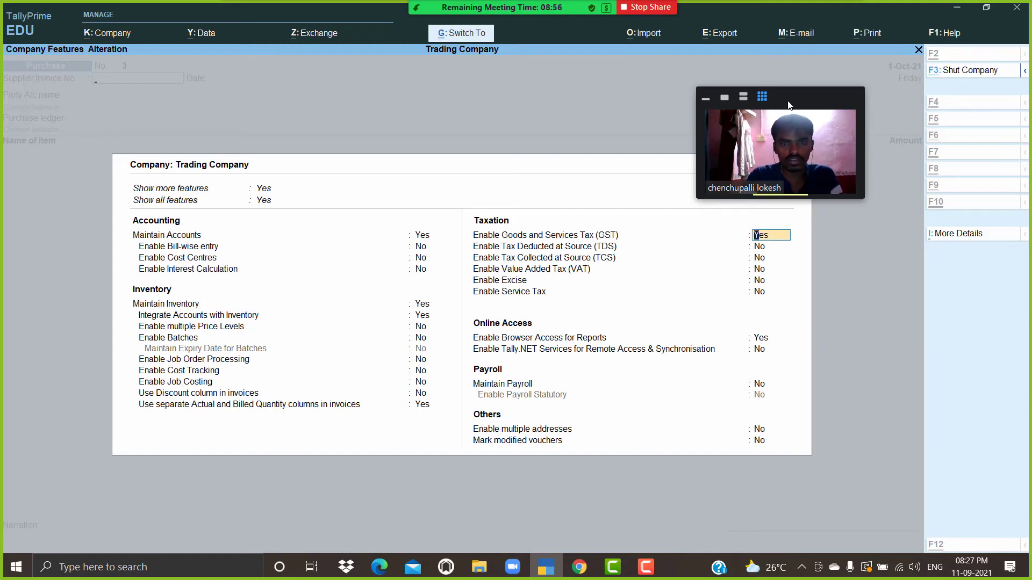
key(ctrl+a)
Step: Create a supplier ledger named Raja Traders under Sundry Creditors from the purchase voucher's party field
drag(813, 95, 412, 368)
key(Return)
key(Return)
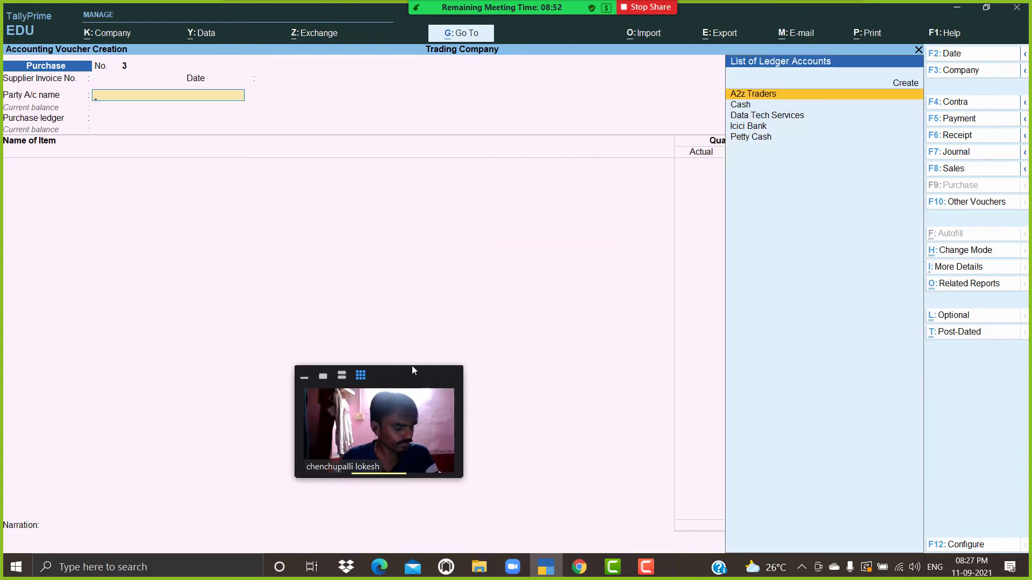
key(alt+c)
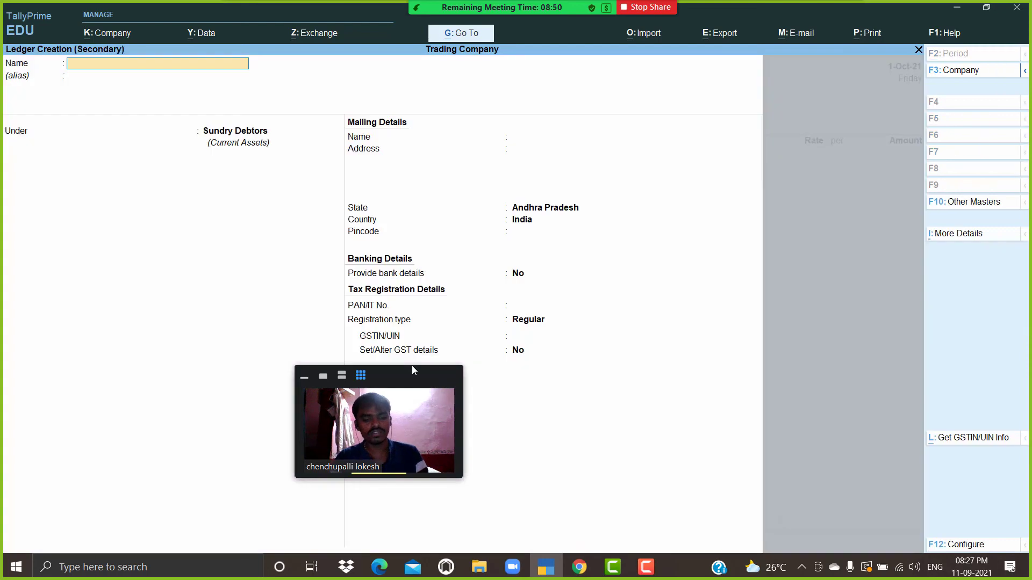
text(Raja Traders)
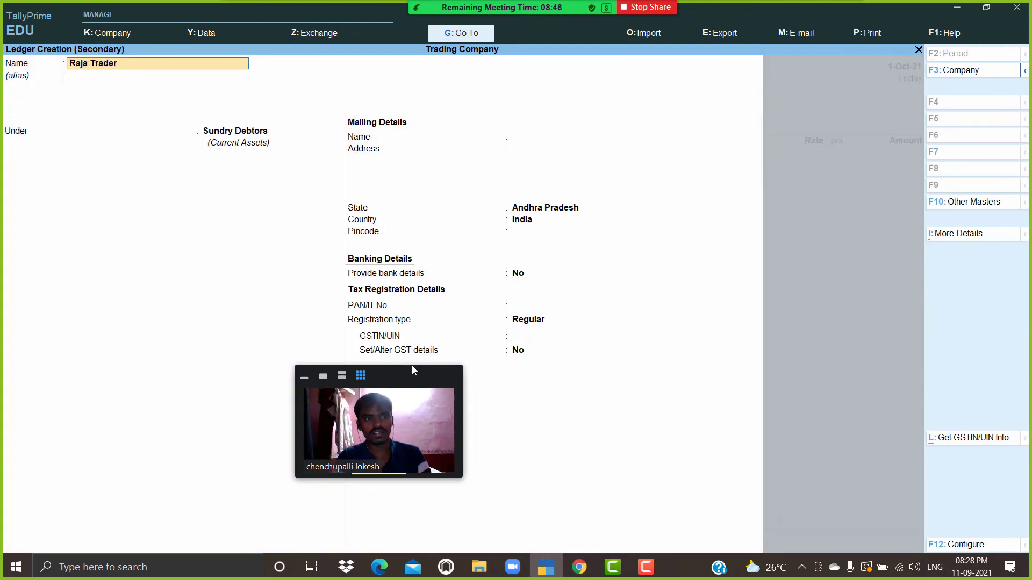
key(Return)
key(Return)
text(Sun)
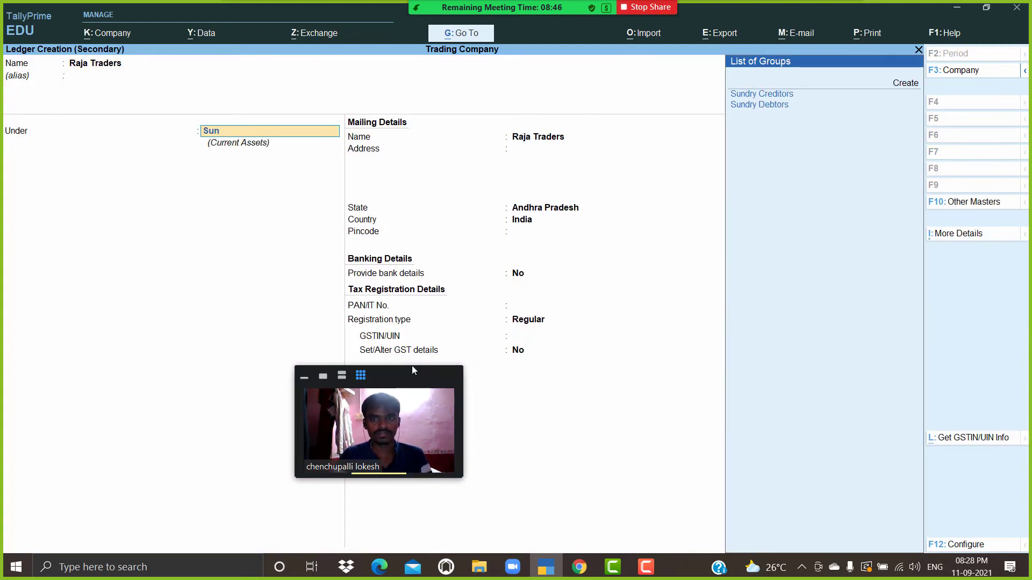
key(Down)
key(Up)
key(Return)
Step: Keep Andhra Pradesh as the state and Regular as the registration type, and save the Raja Traders ledger
key(Return)
key(Return)
key(Return)
key(Return)
key(Return)
key(Return)
key(Return)
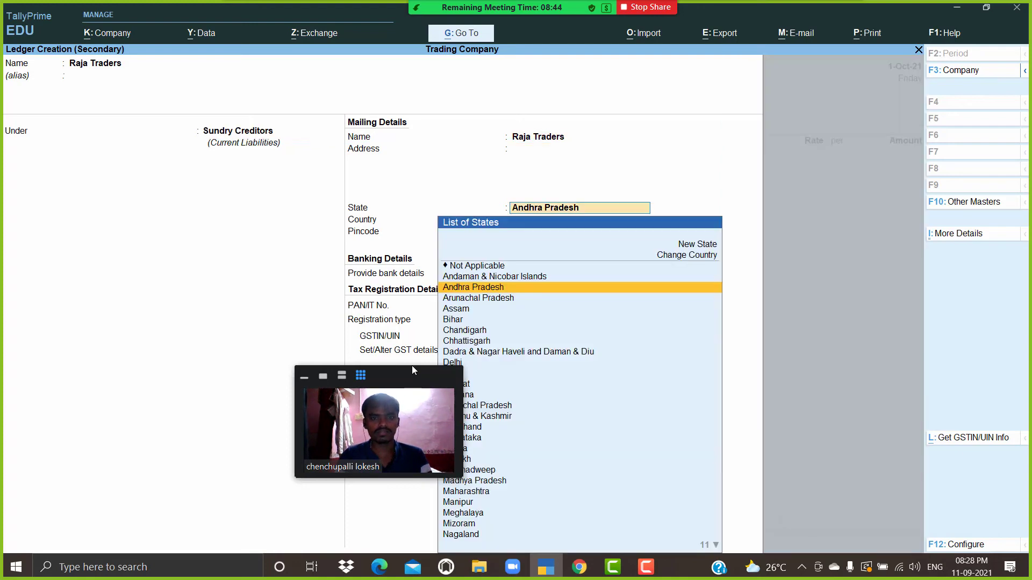
text(37)
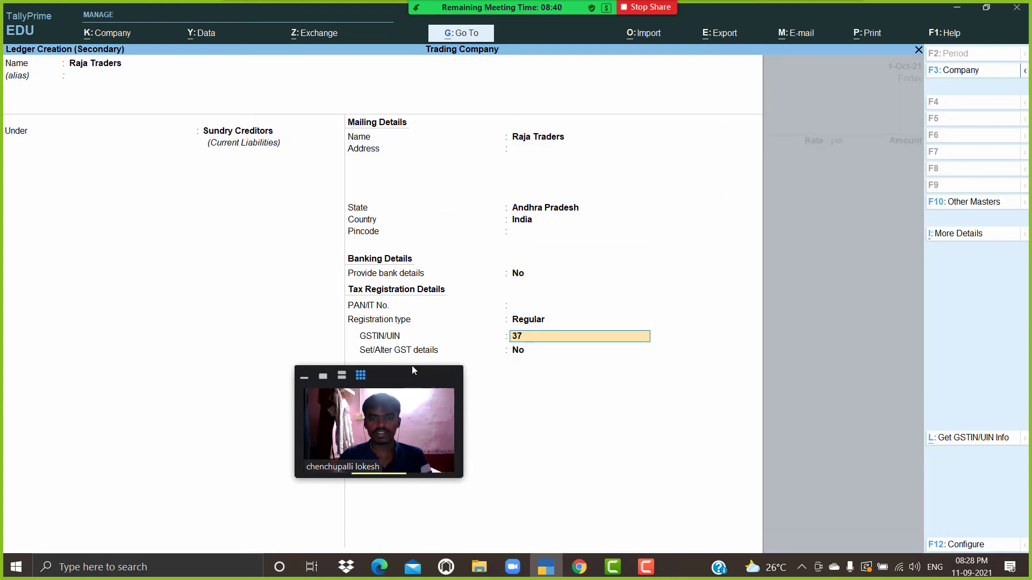
key(Return)
key(Return)
key(Return)
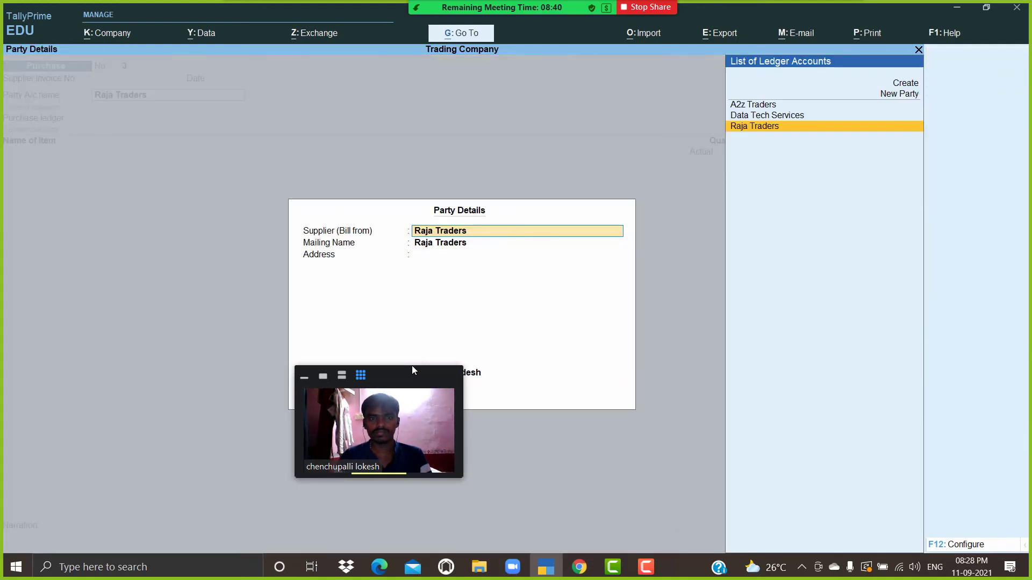
Step: Accept the party details for Raja Traders and choose Purchase as the purchase ledger
key(Return)
key(Return)
key(Return)
key(Return)
key(Return)
key(Return)
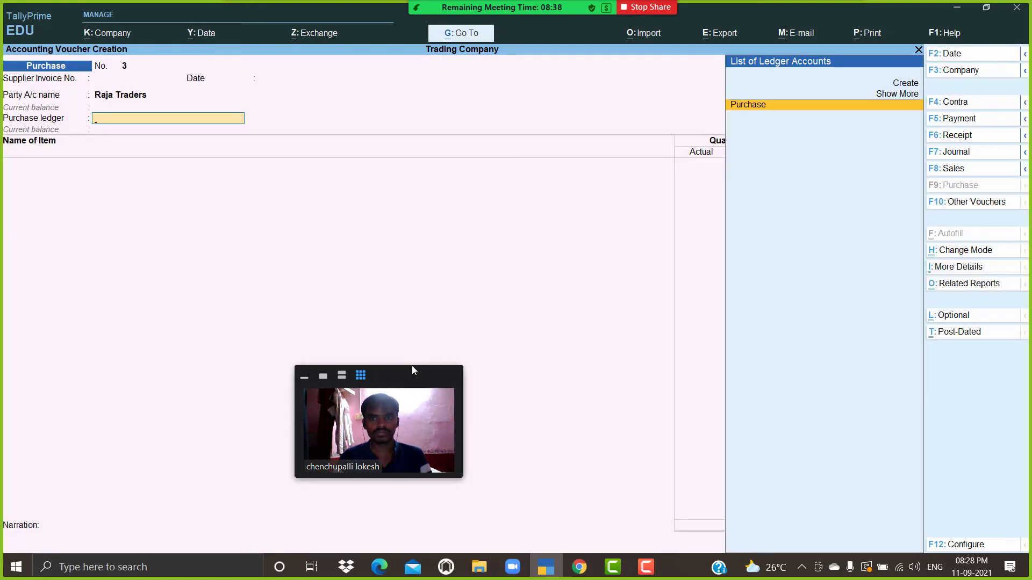
key(Return)
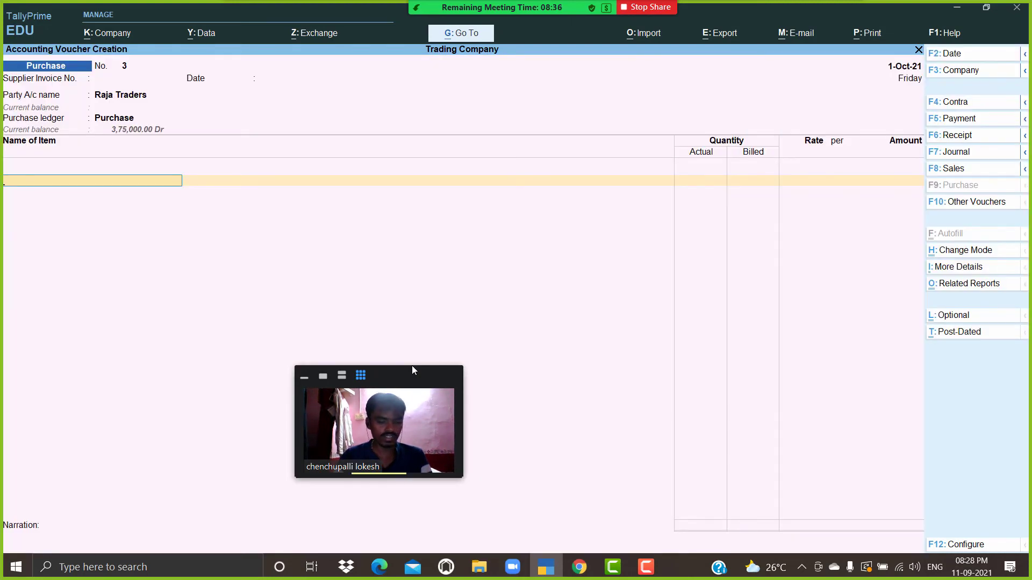
Step: Add High Capacity Stabilizers to the purchase with actual quantity 55, billed quantity 50 and rate 650
key(Return)
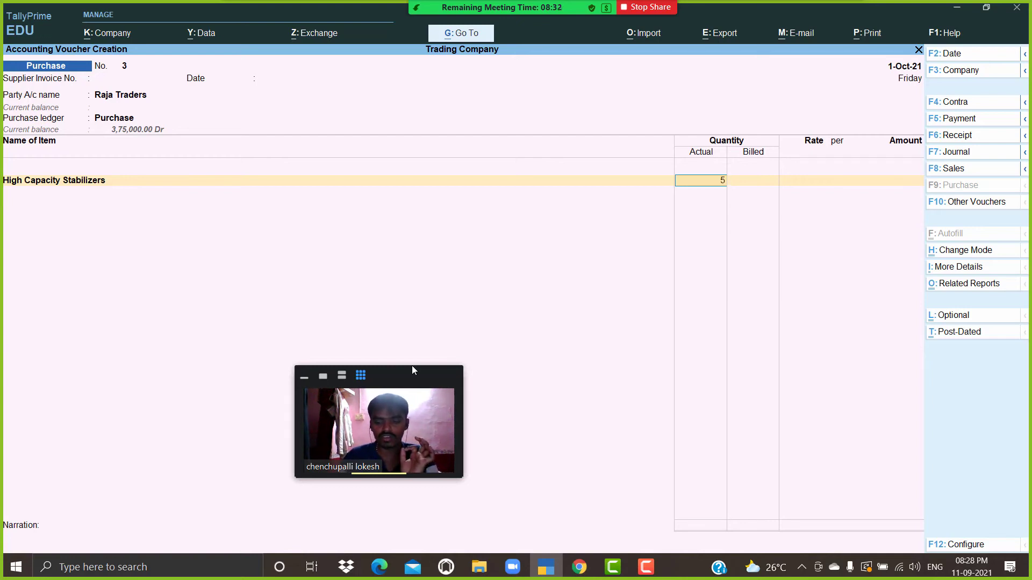
text(55)
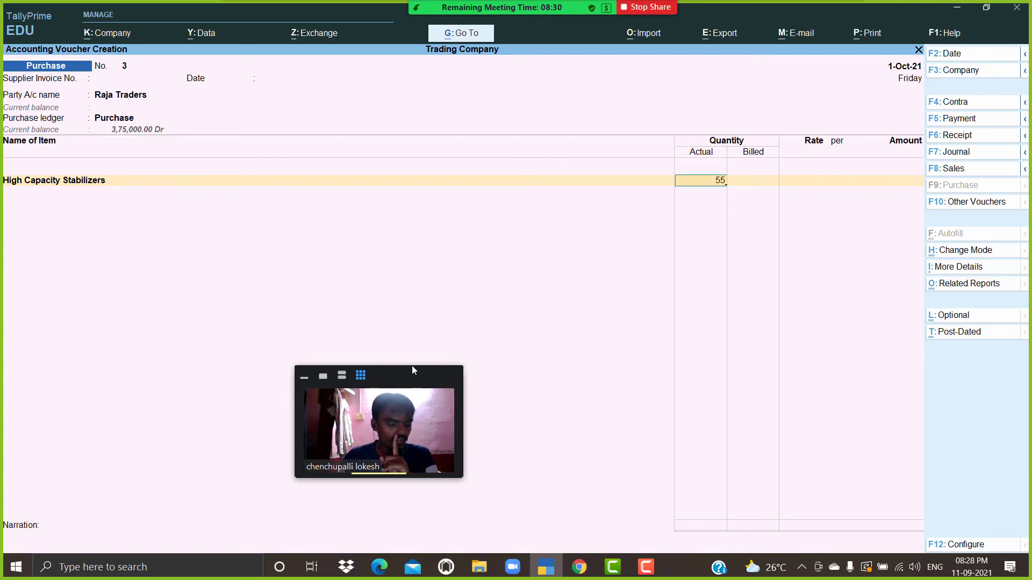
key(Return)
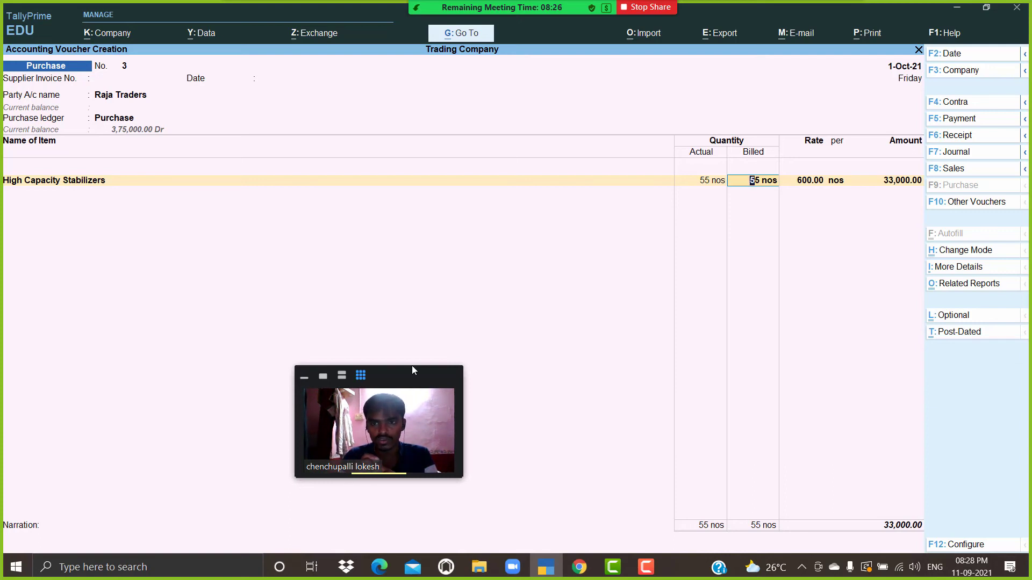
text(50)
key(Return)
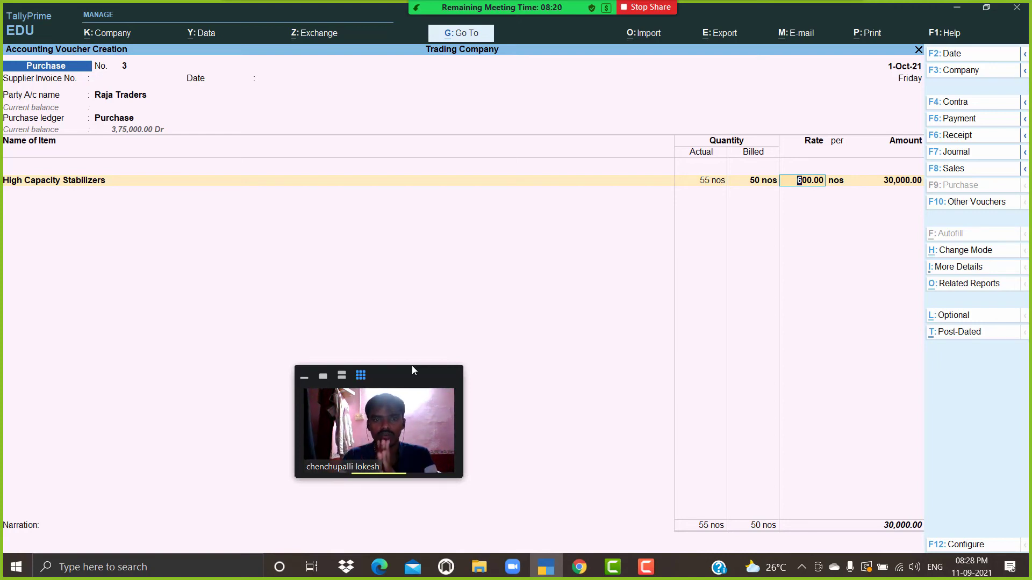
text(650)
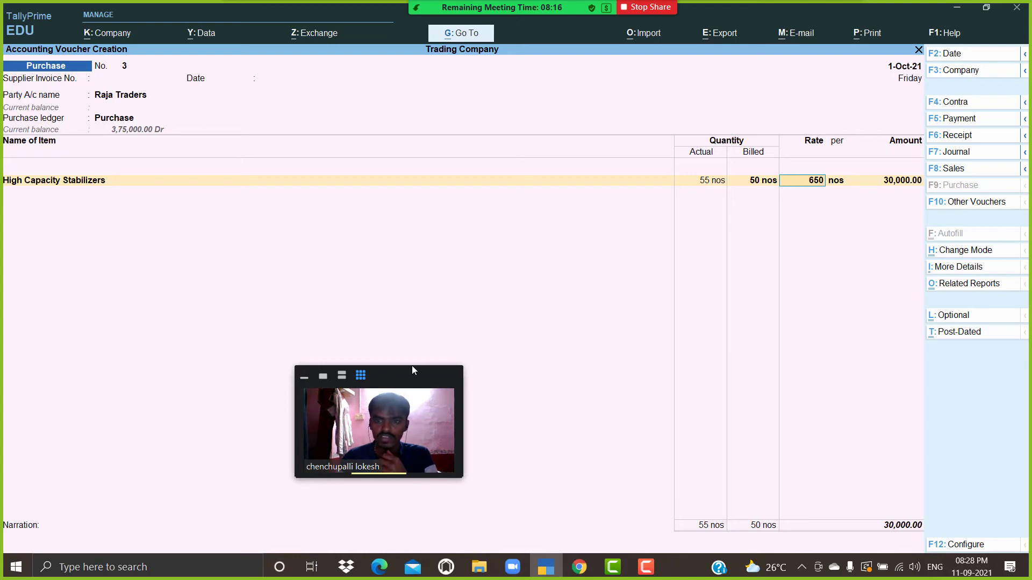
key(Return)
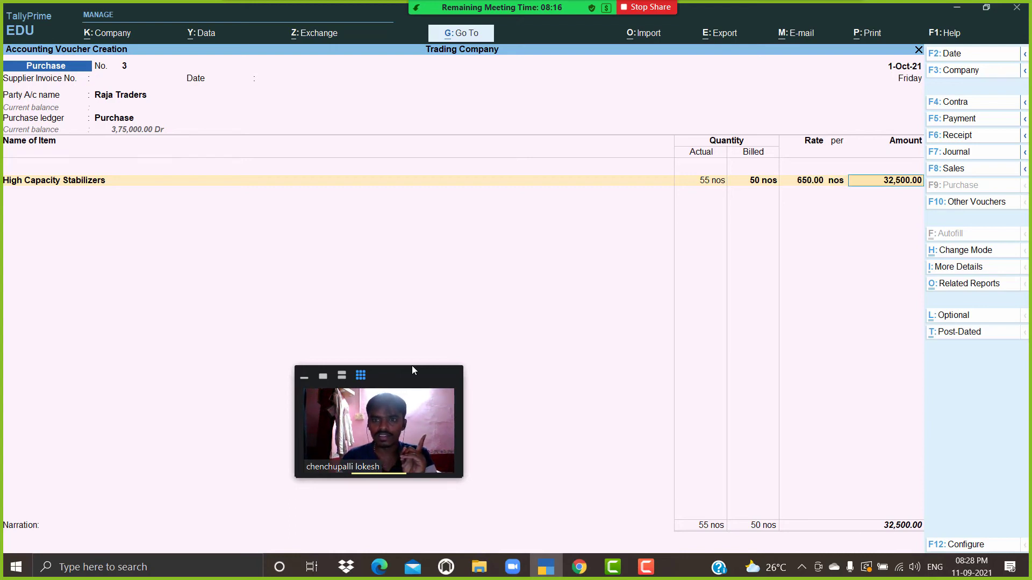
key(Return)
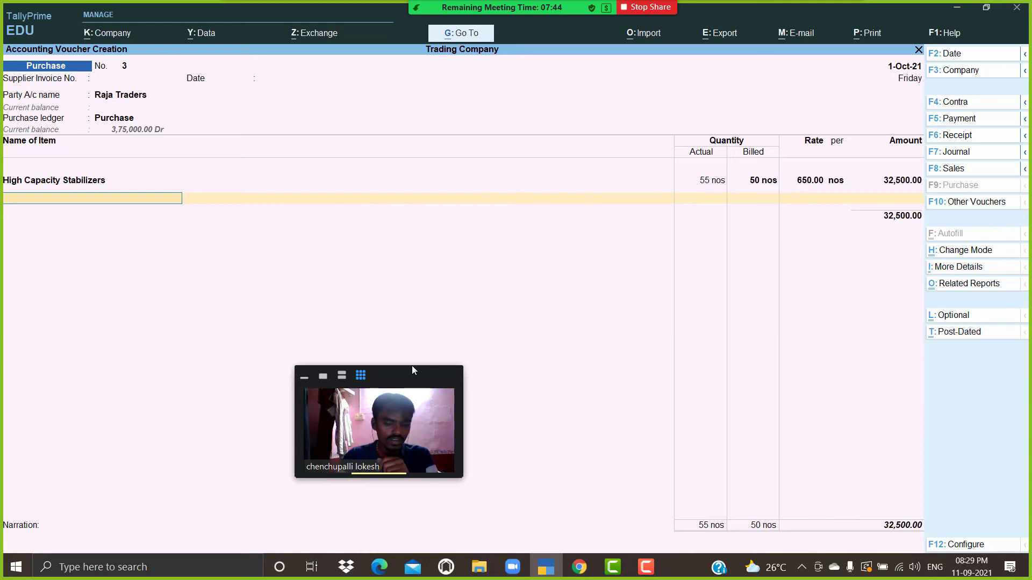
Step: Add Low Capacity Stabilizers with actual quantity 24, billed quantity 20 and rate 400, and end the item list
text(lo)
key(Return)
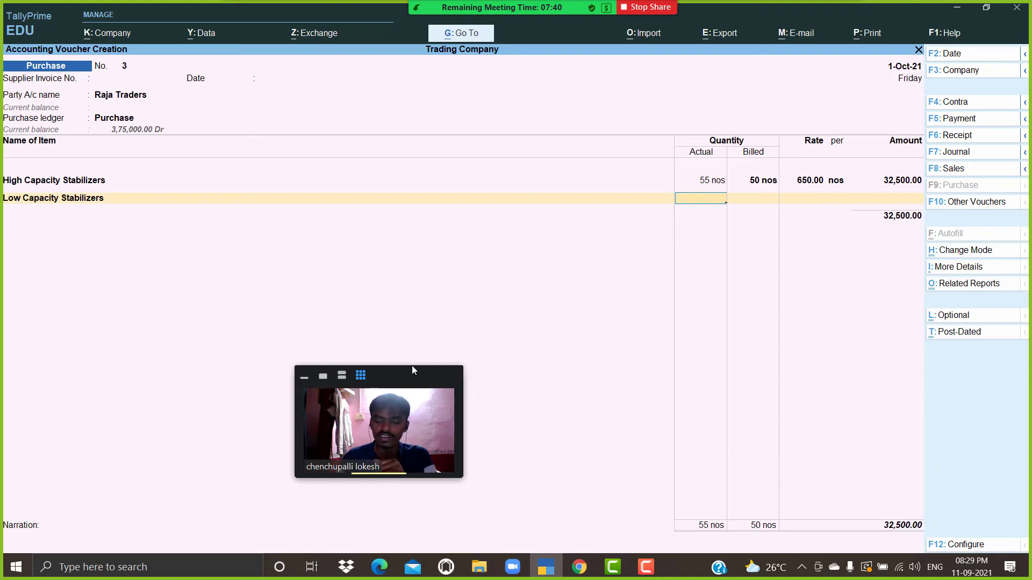
text(24)
key(Return)
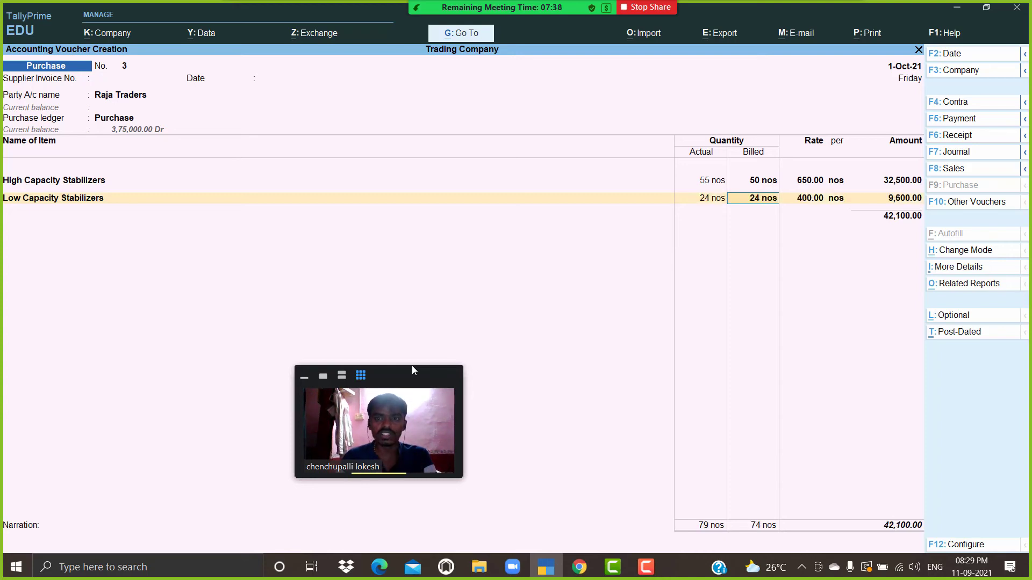
text(20)
key(Return)
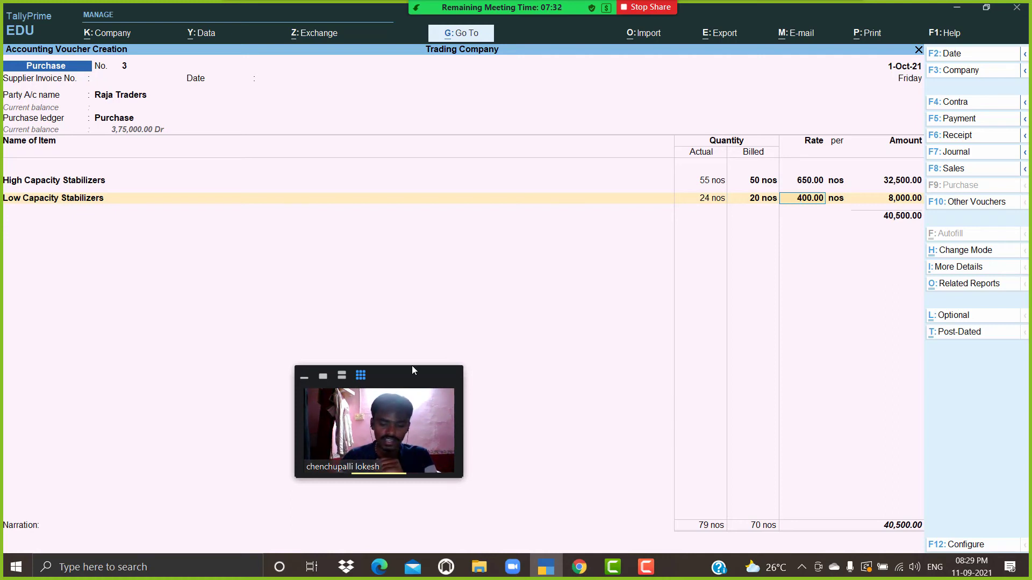
key(Return)
key(Return)
key(Return)
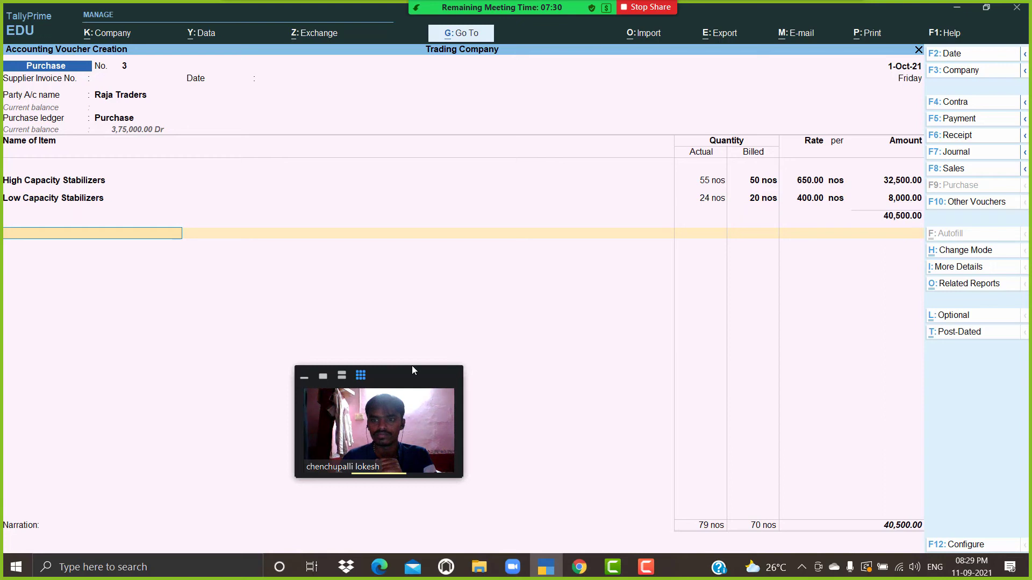
Step: Add the CGST and SGST ledgers to the purchase voucher with their calculated tax amounts
text(Cg)
key(Return)
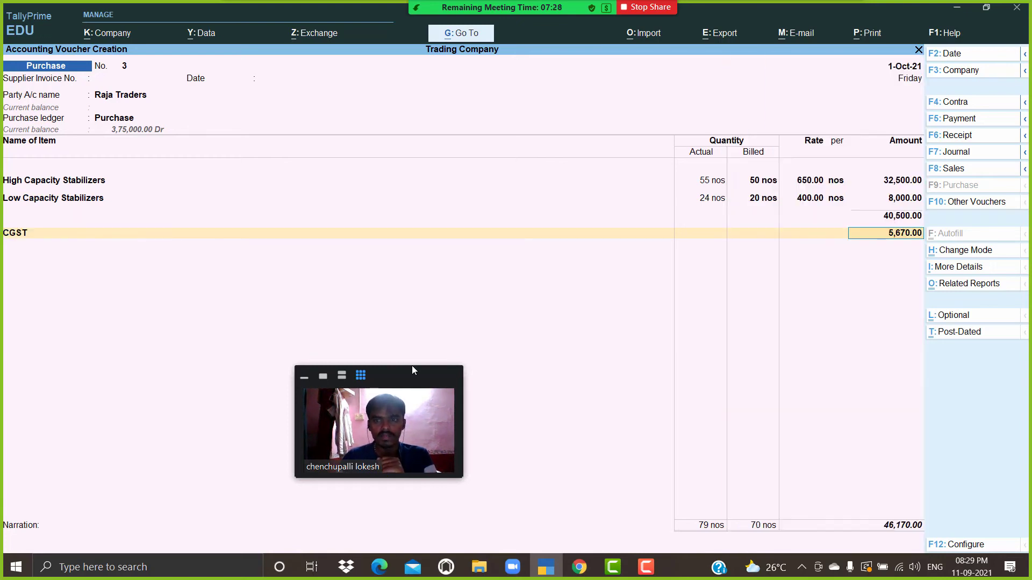
key(Return)
text(Sg)
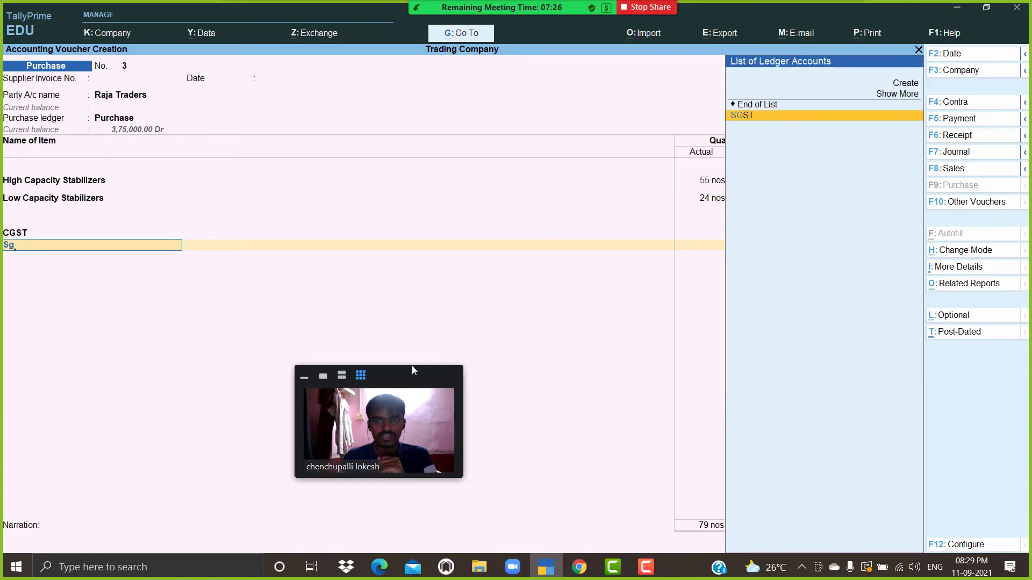
key(Return)
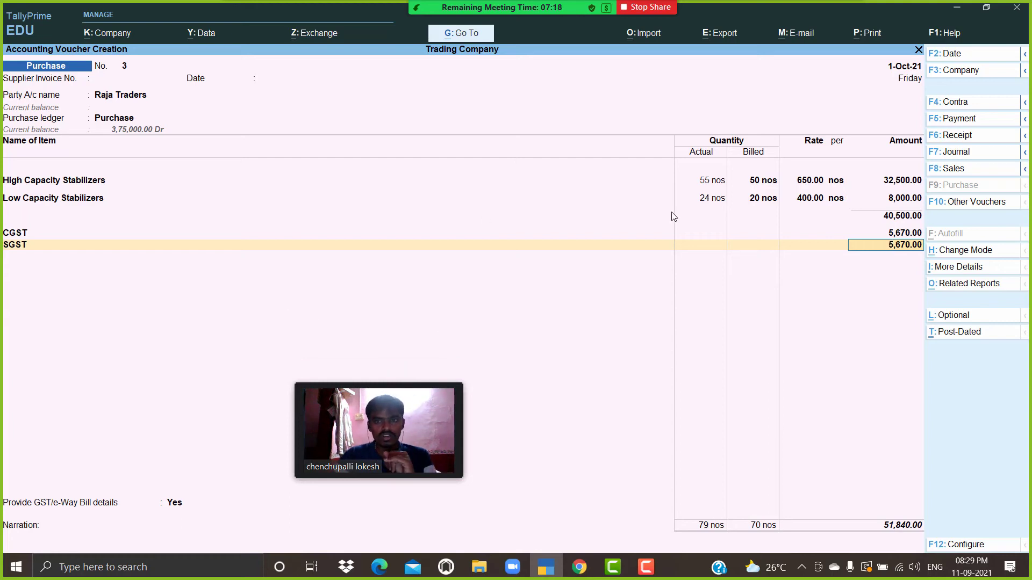
Step: Save the Raja Traders purchase voucher with its item entries as they are
click(707, 183)
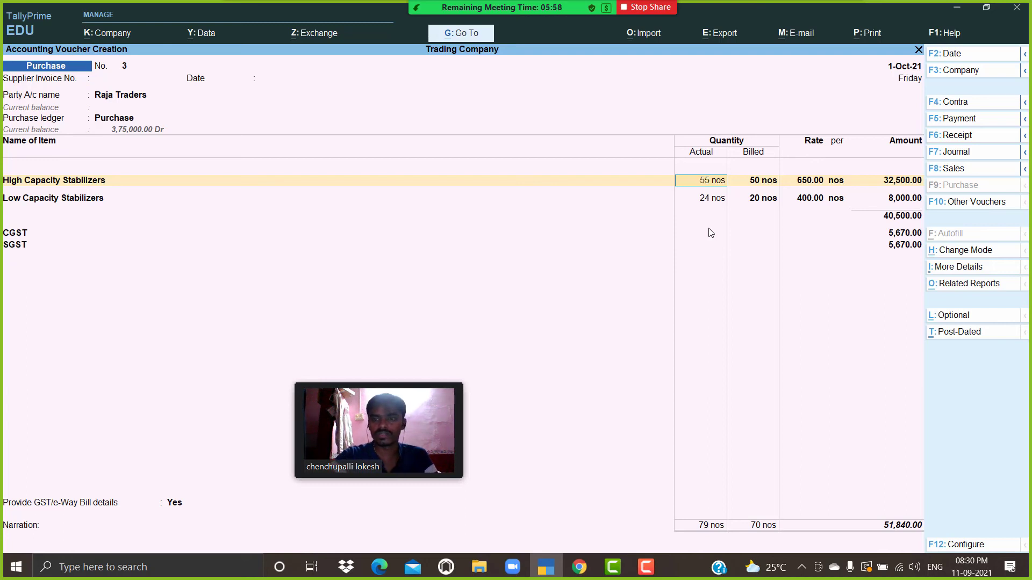
key(Return)
key(Return)
key(ctrl)
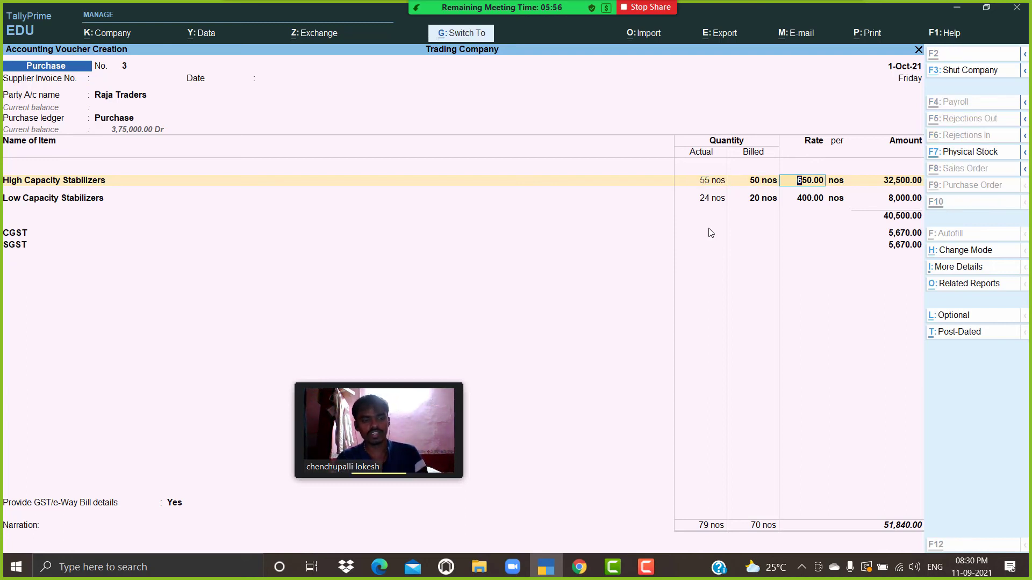
key(ctrl+a)
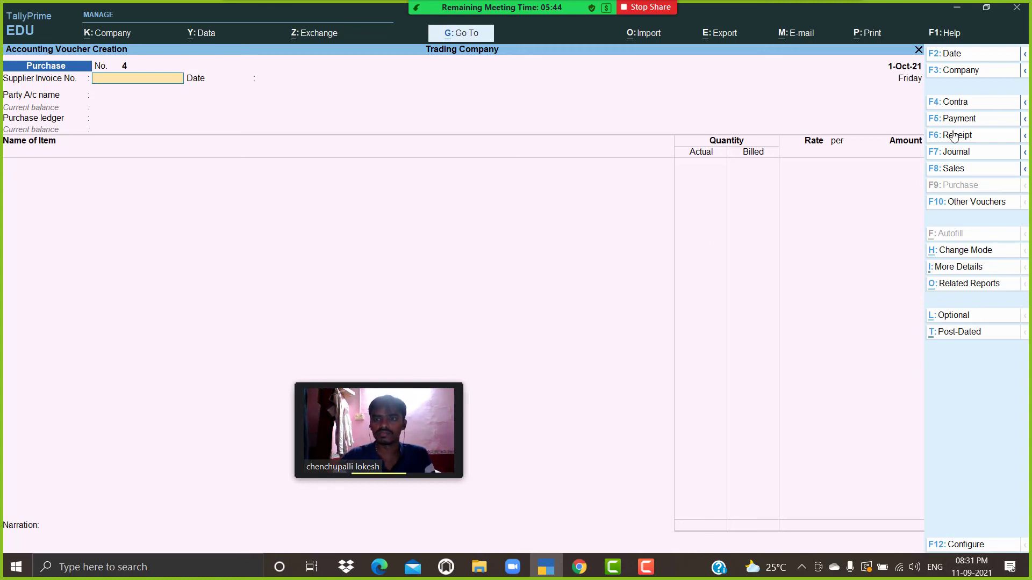
Step: Start a sales voucher with Cash as the party account and Sales as the sales ledger
click(952, 118)
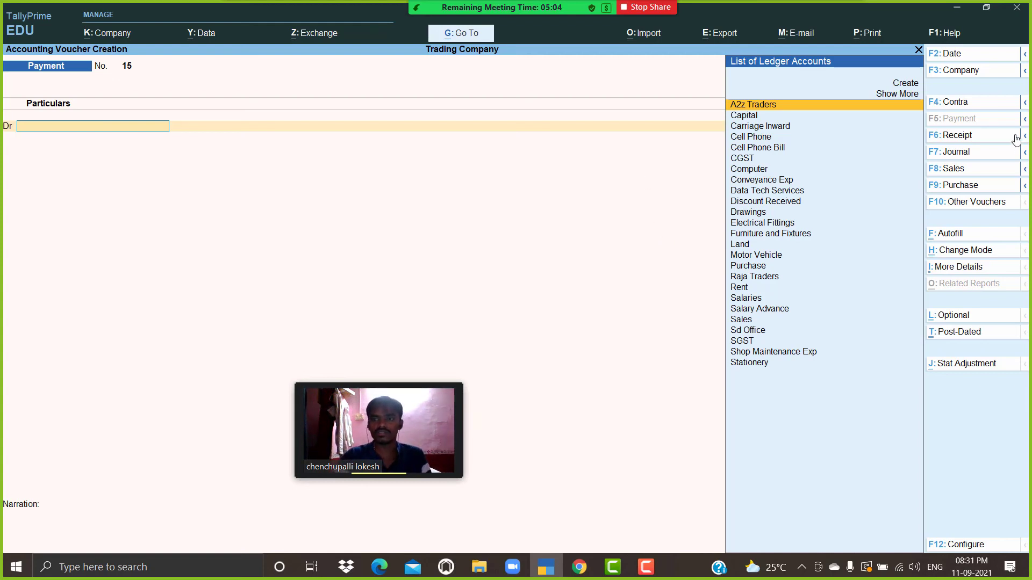
click(955, 168)
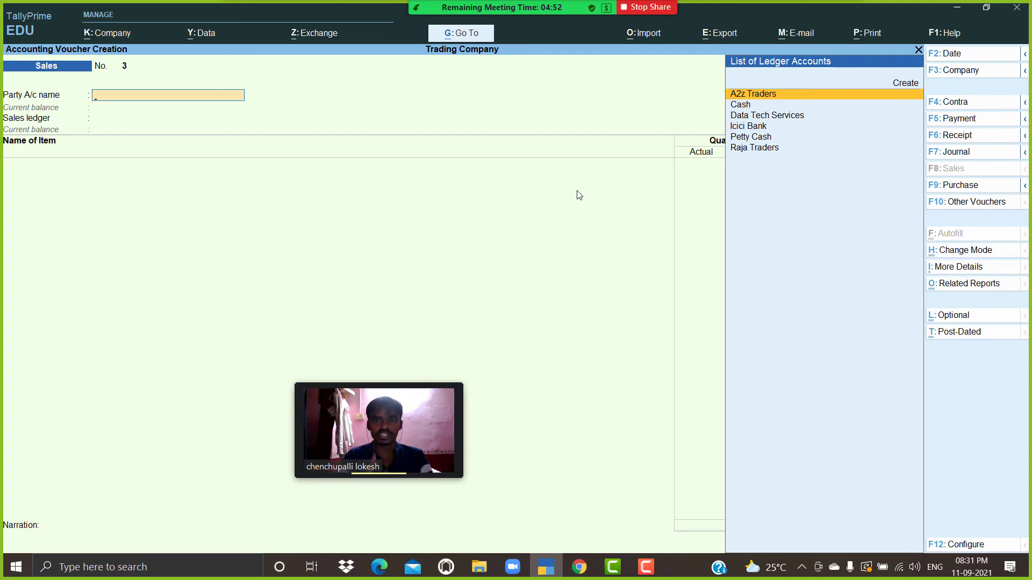
key(Down)
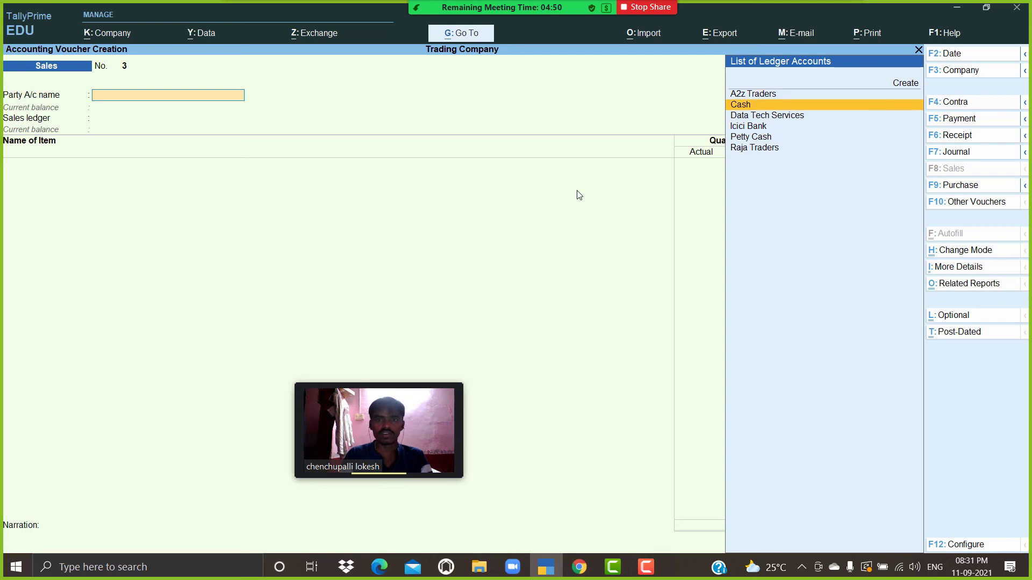
key(Return)
key(Return)
key(Return)
key(Return)
key(Return)
key(Return)
key(Return)
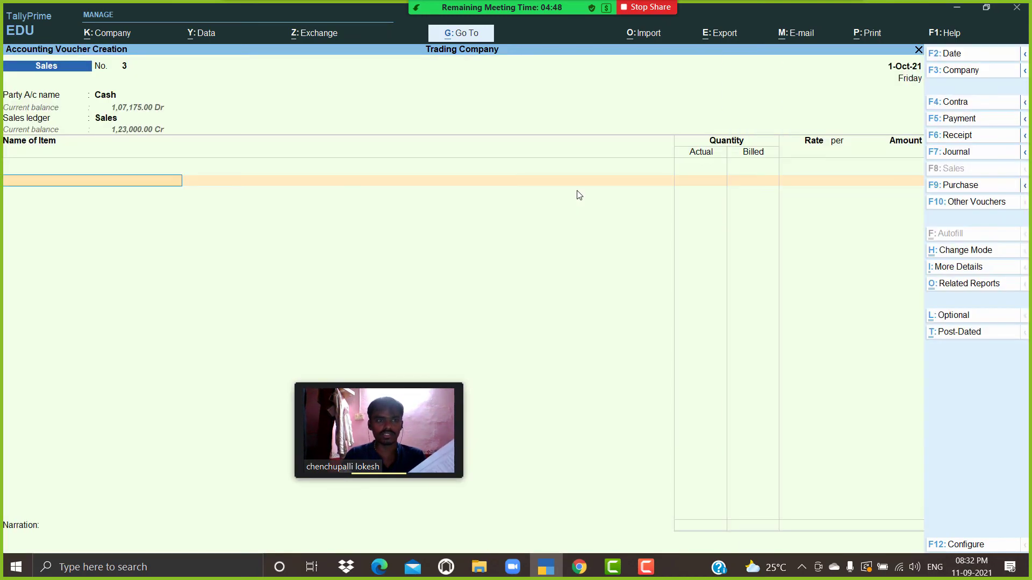
Step: Add High Capacity Stabilizers to the sale with actual quantity 22, billed quantity 20 and rate 750
text(h)
key(Return)
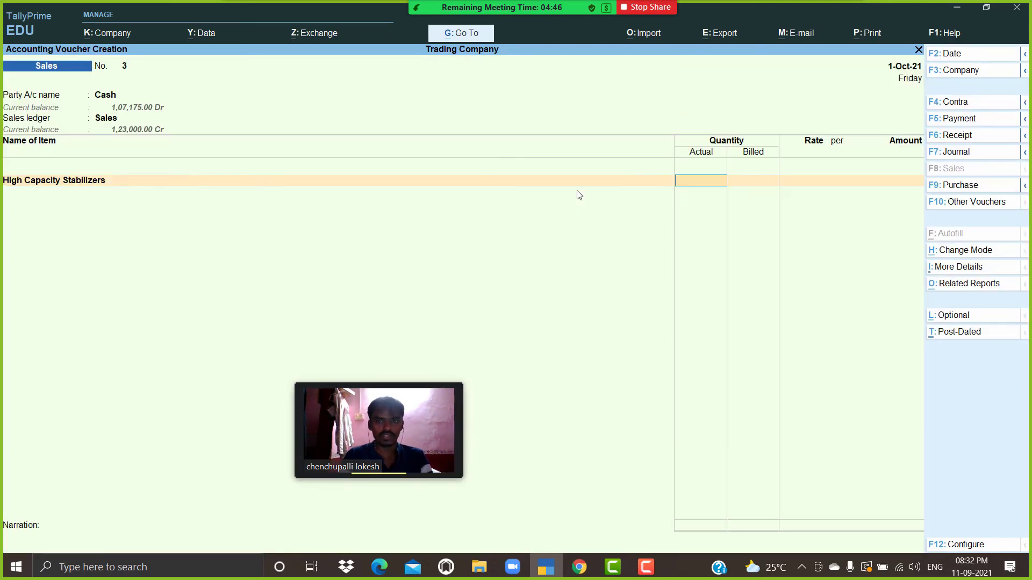
text(22)
key(Return)
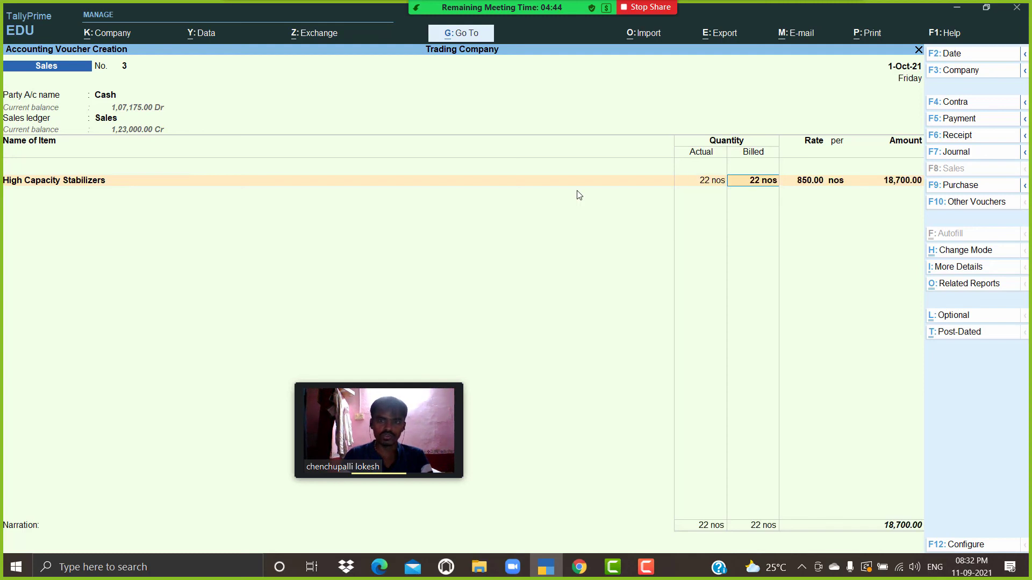
text(20)
key(Return)
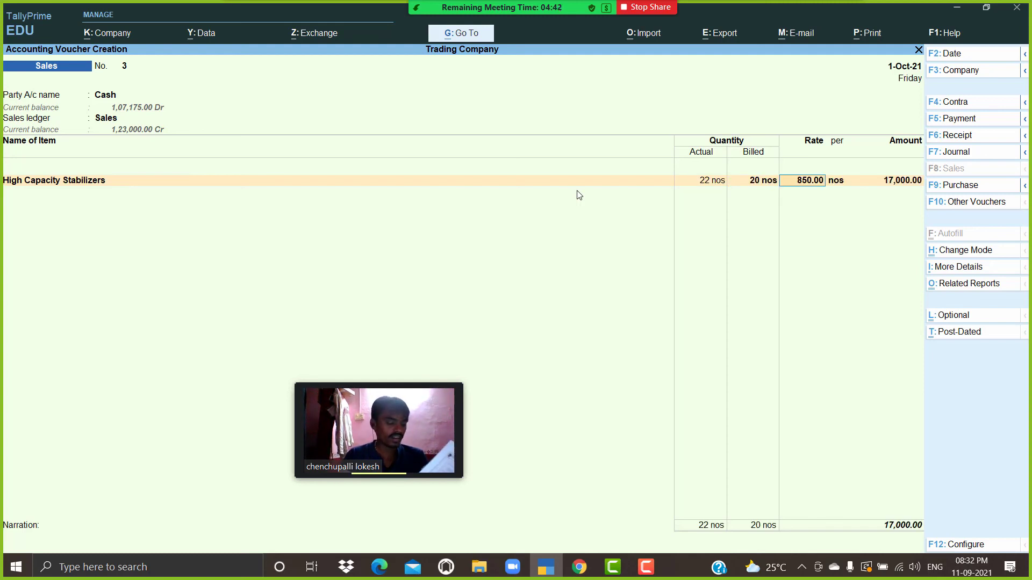
text(750)
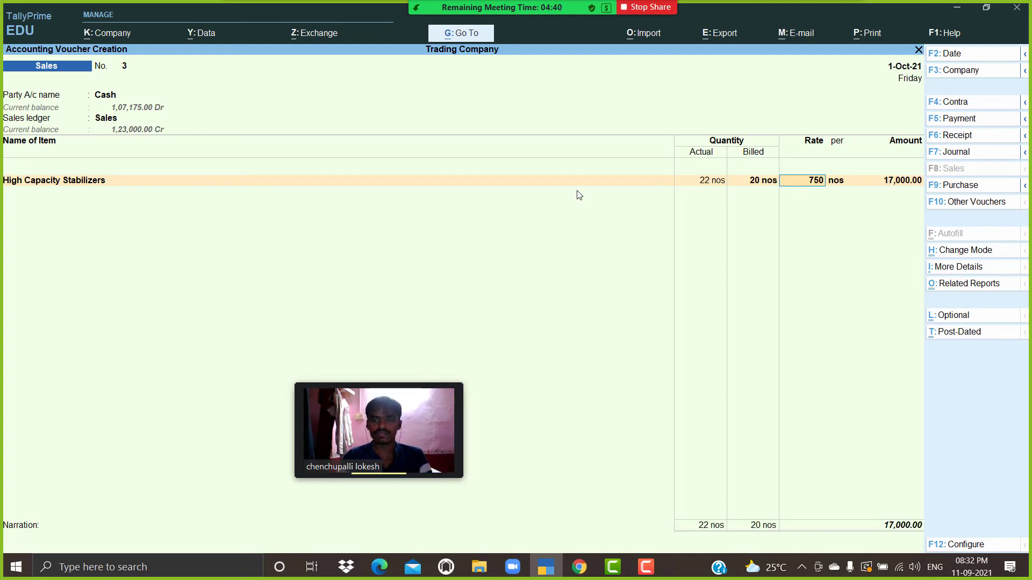
key(Return)
key(Return)
key(Return)
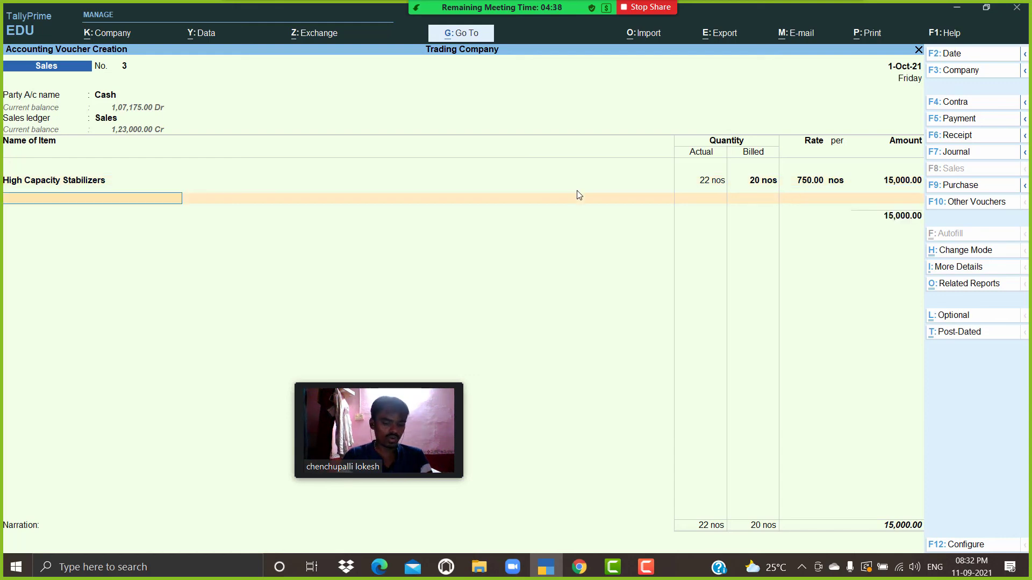
Step: Add Low Capacity Stabilizers to the sale with actual quantity 6, billed quantity 5 and rate 450
key(Down)
key(Return)
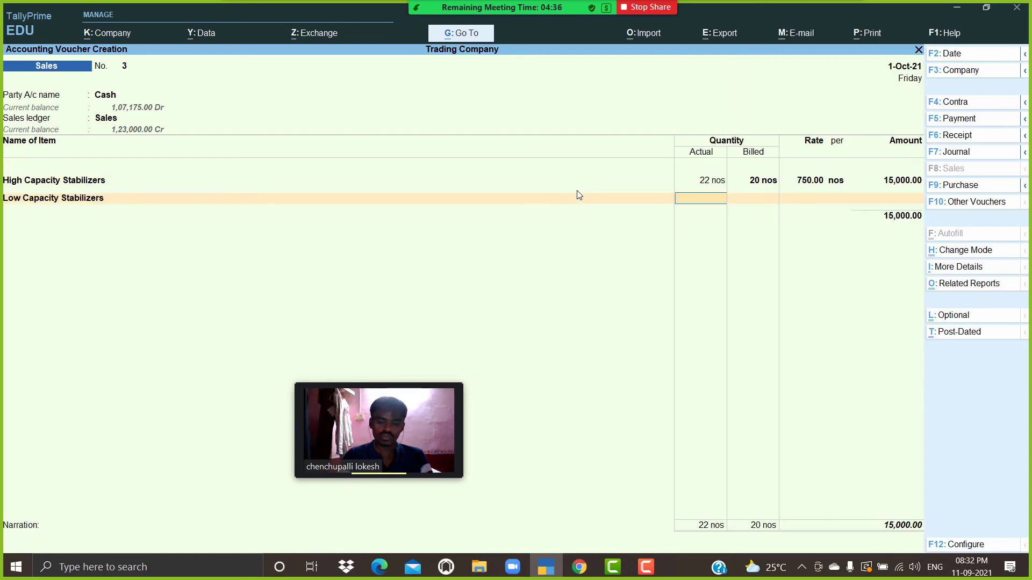
text(6)
key(Return)
text(5)
key(Return)
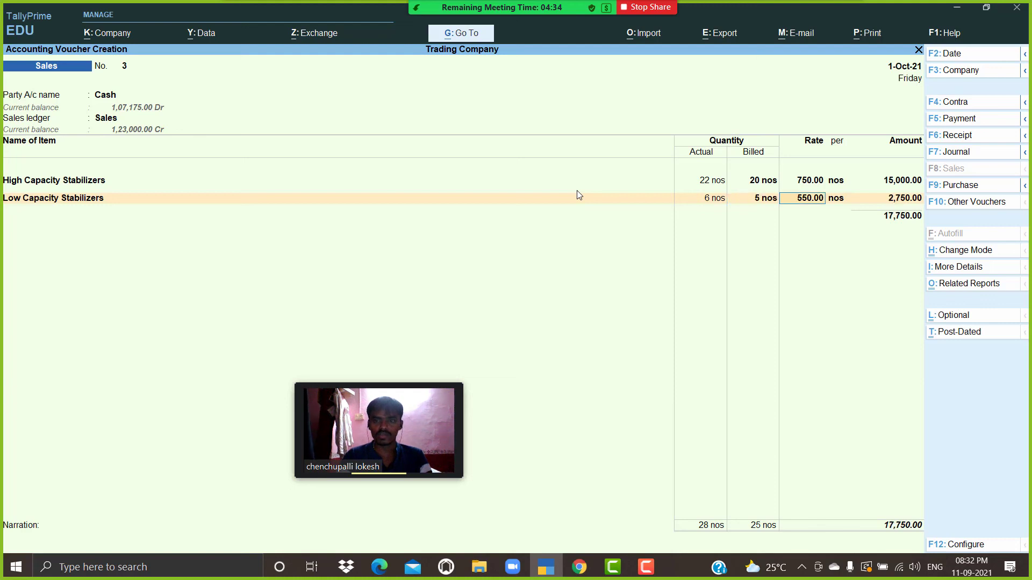
text(450)
key(Return)
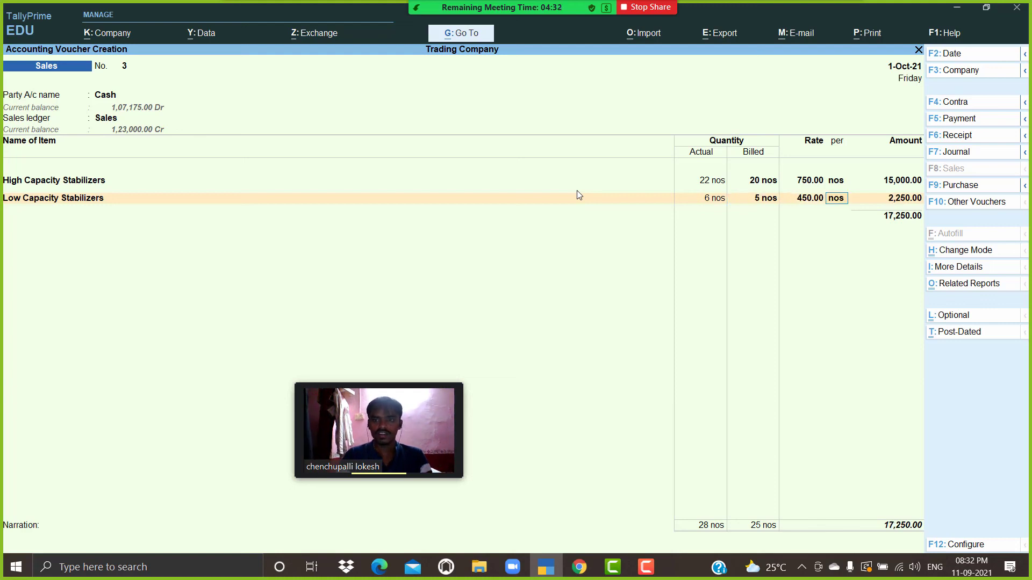
key(Return)
key(Return)
Step: Add the CGST and SGST ledgers with their calculated tax amounts and save the cash sales voucher
text(C)
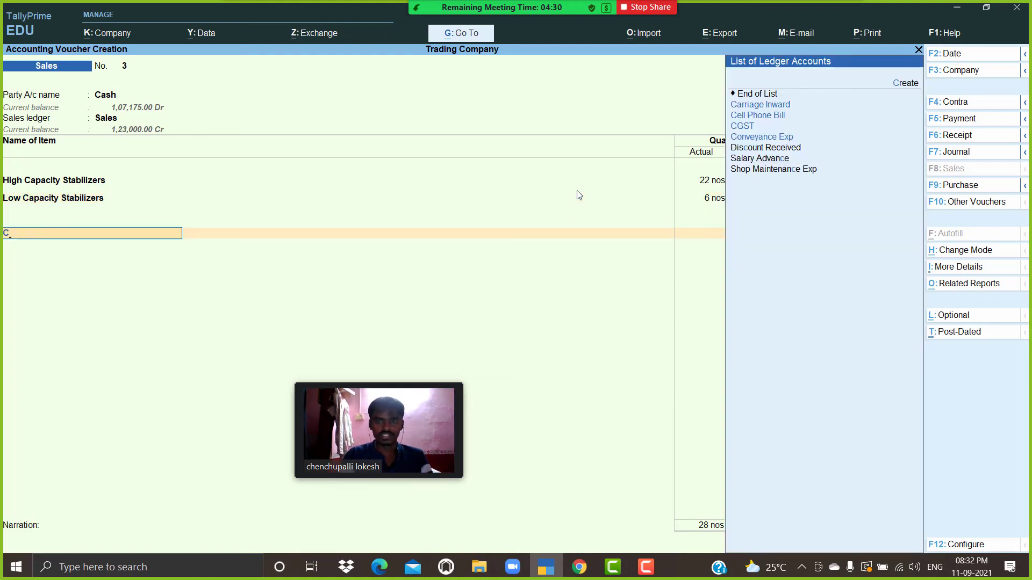
key(Down)
key(Down)
key(Down)
key(Return)
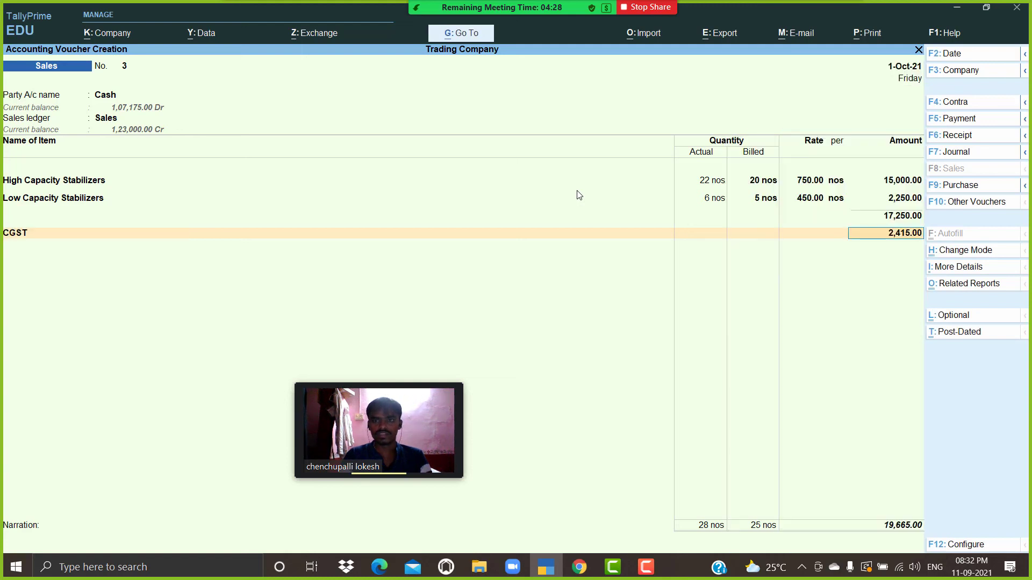
key(Return)
text(Sg)
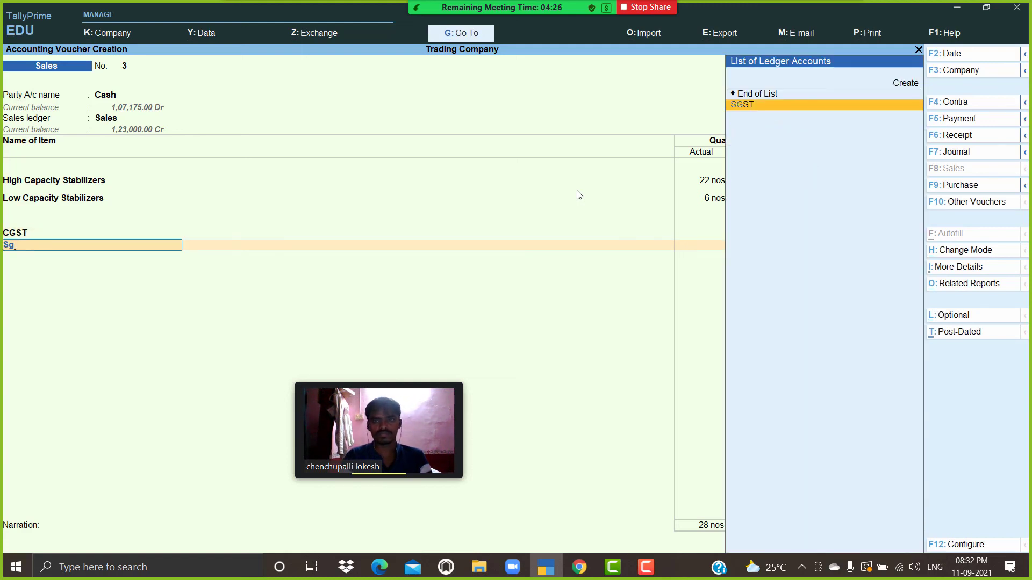
key(Return)
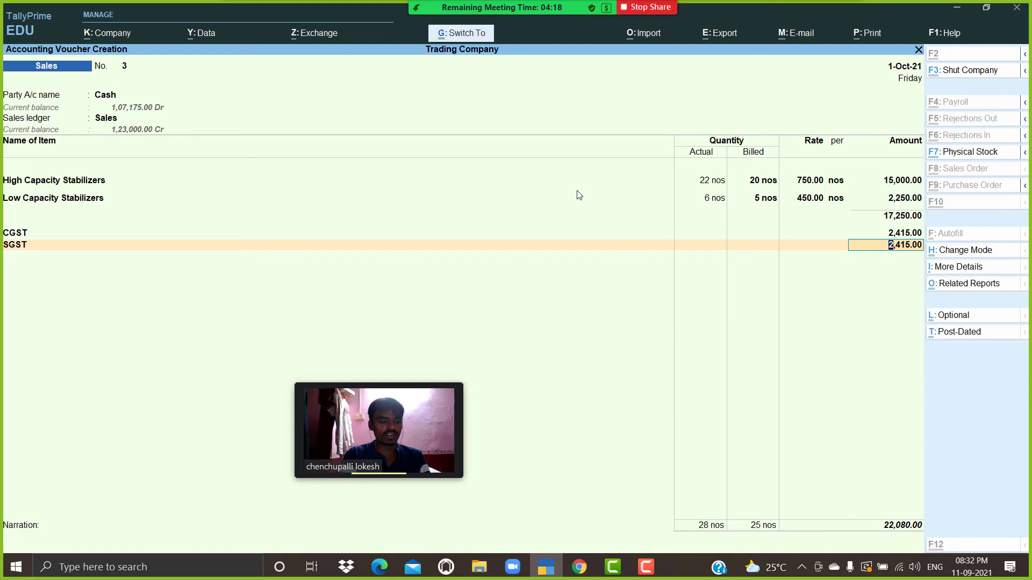
key(ctrl+a)
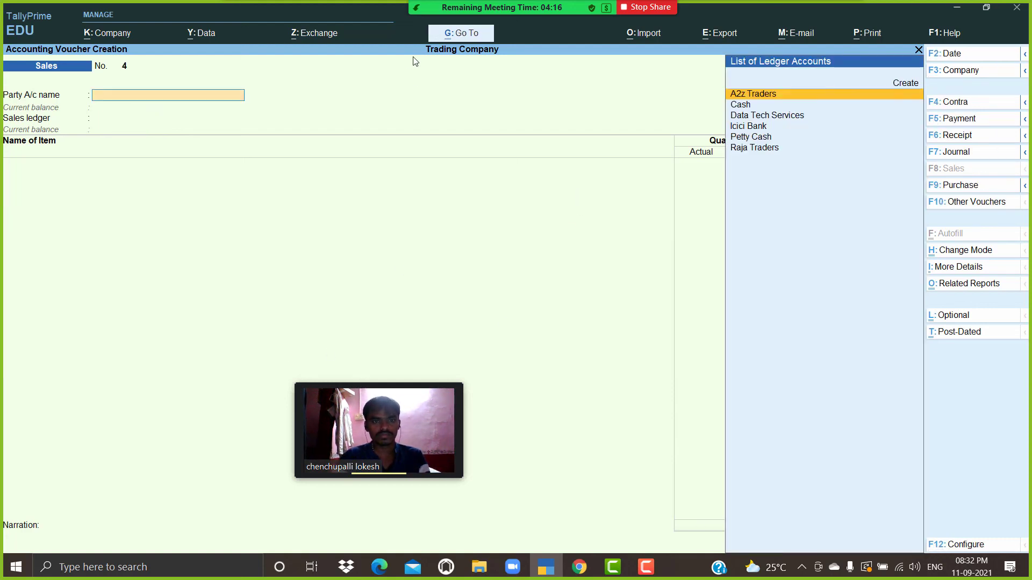
mouse_move(327, 18)
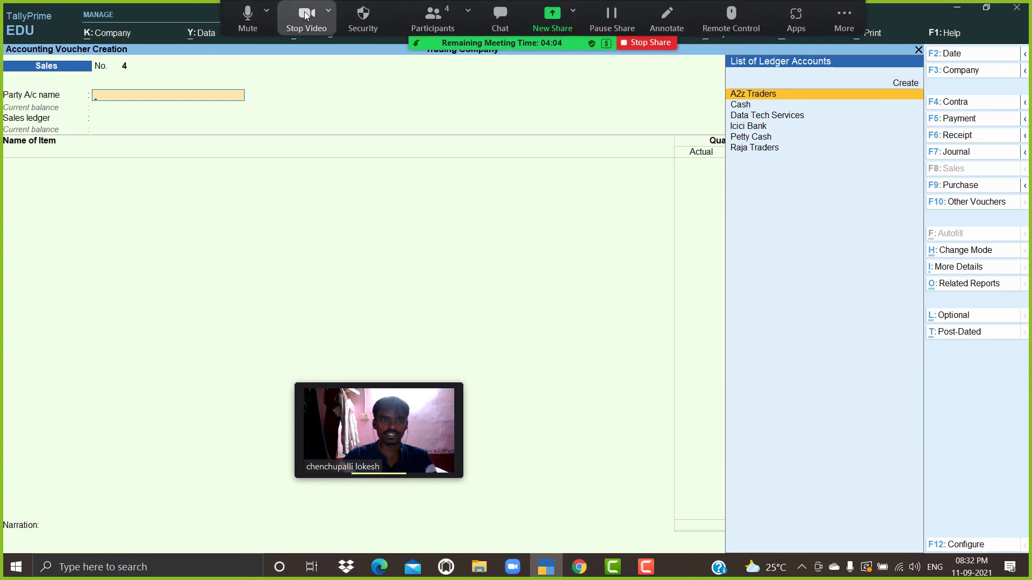
click(306, 15)
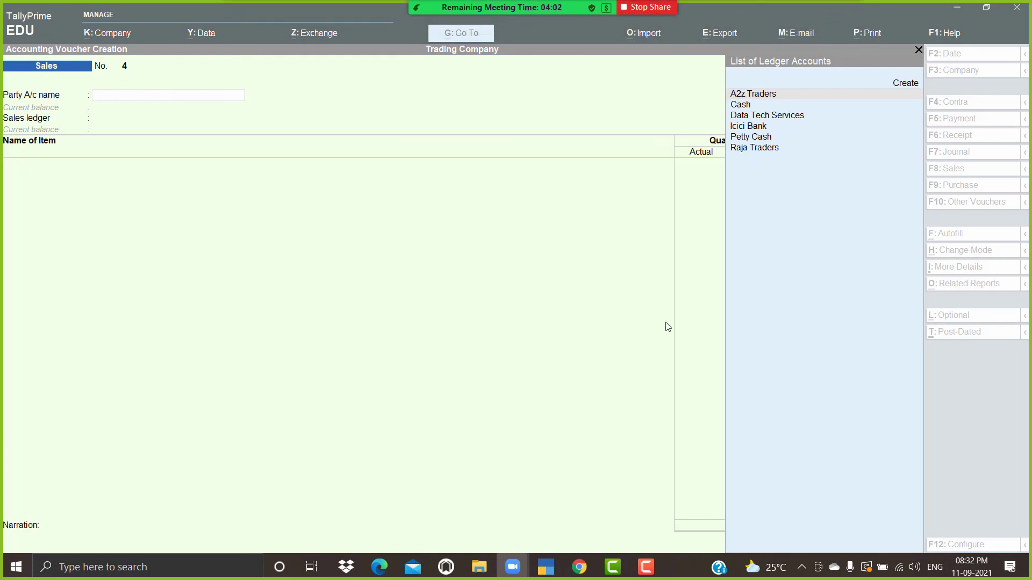
click(713, 249)
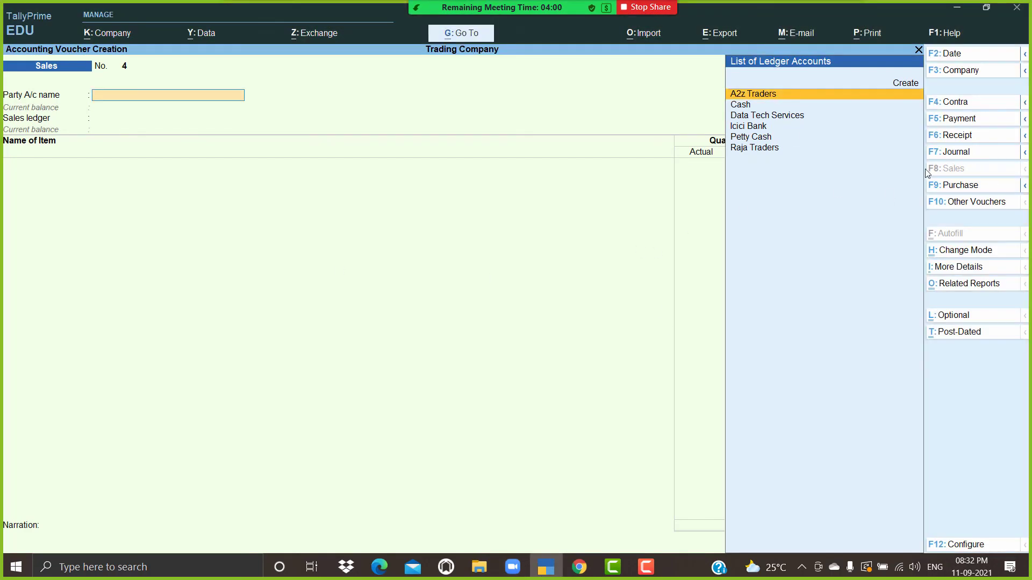
Step: Start a receipt voucher and credit Raja Traders with 19,406
click(966, 141)
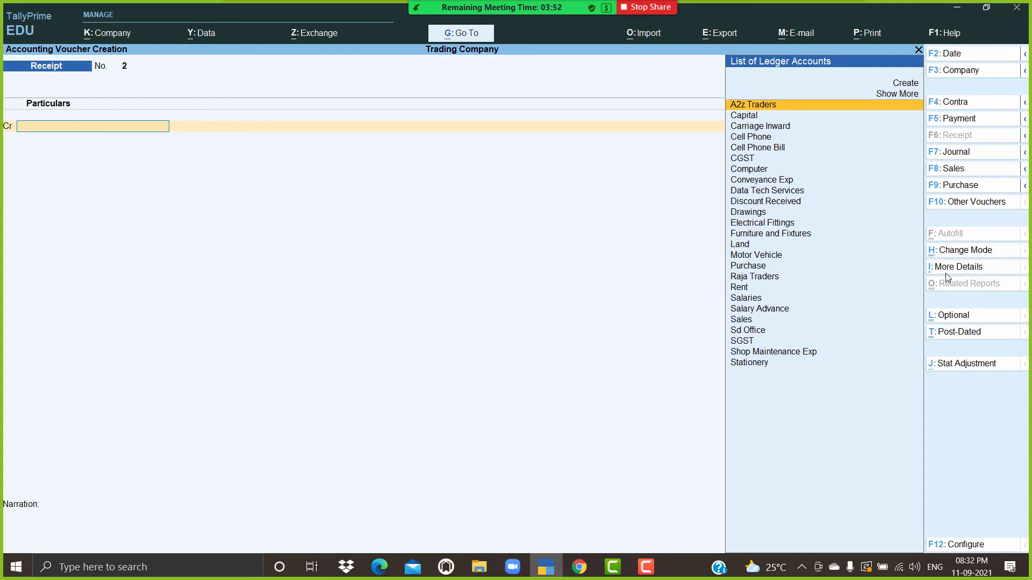
text(J)
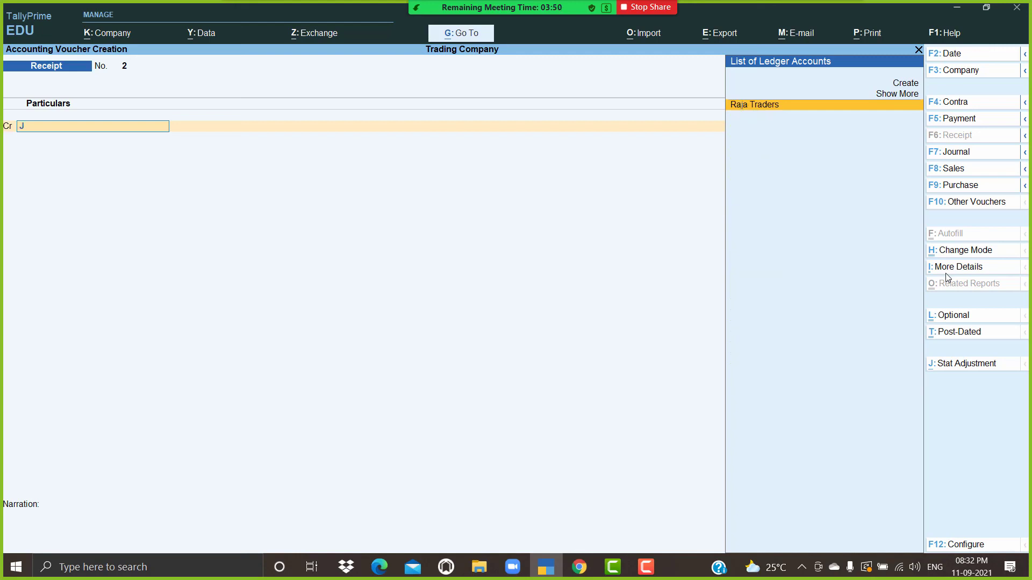
key(Return)
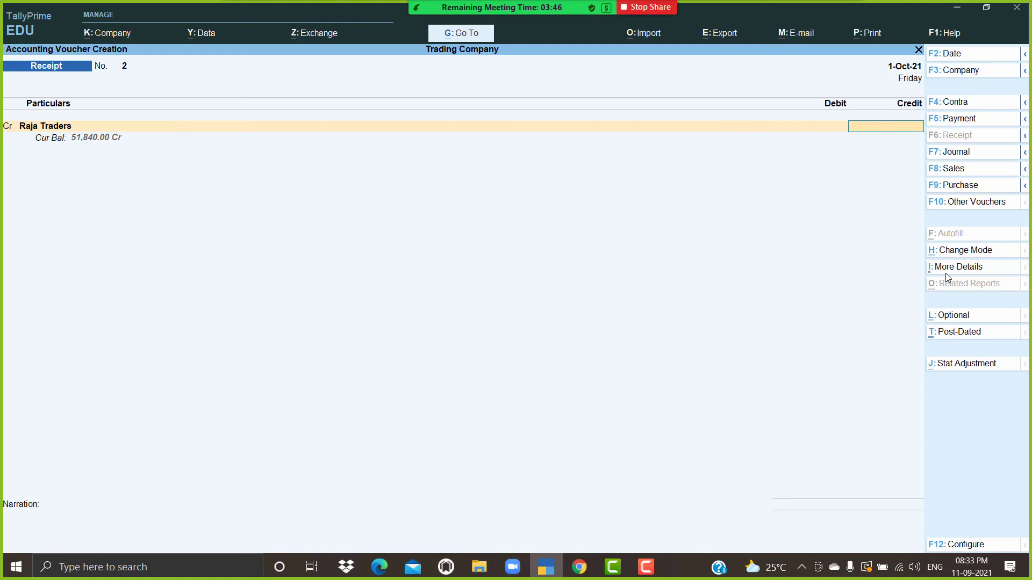
text(19,)
text(406)
key(Return)
Step: Add a second credit line to the receipt for Data Tech Services with 32,906
text(c)
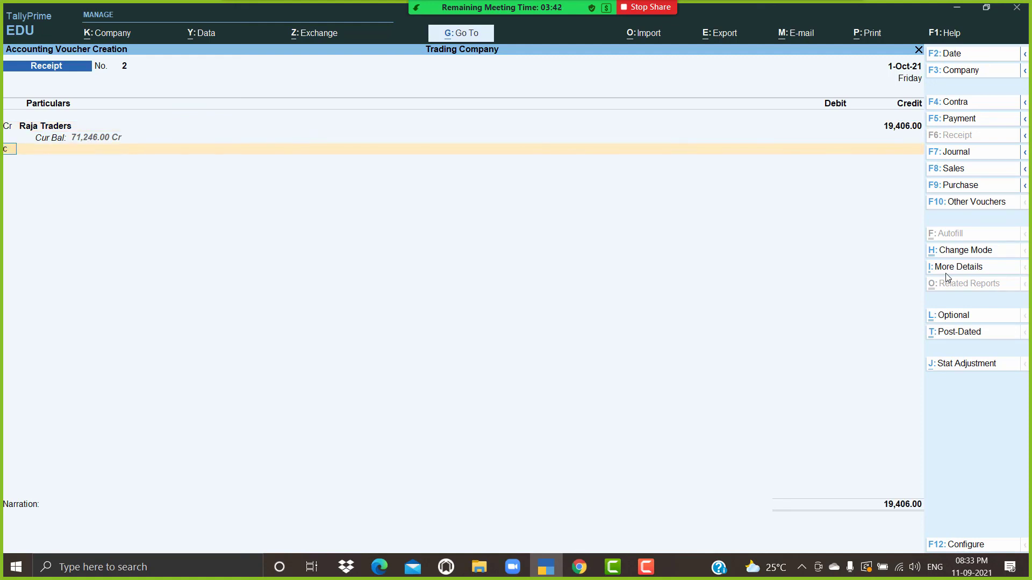
key(Return)
text(Da)
key(Return)
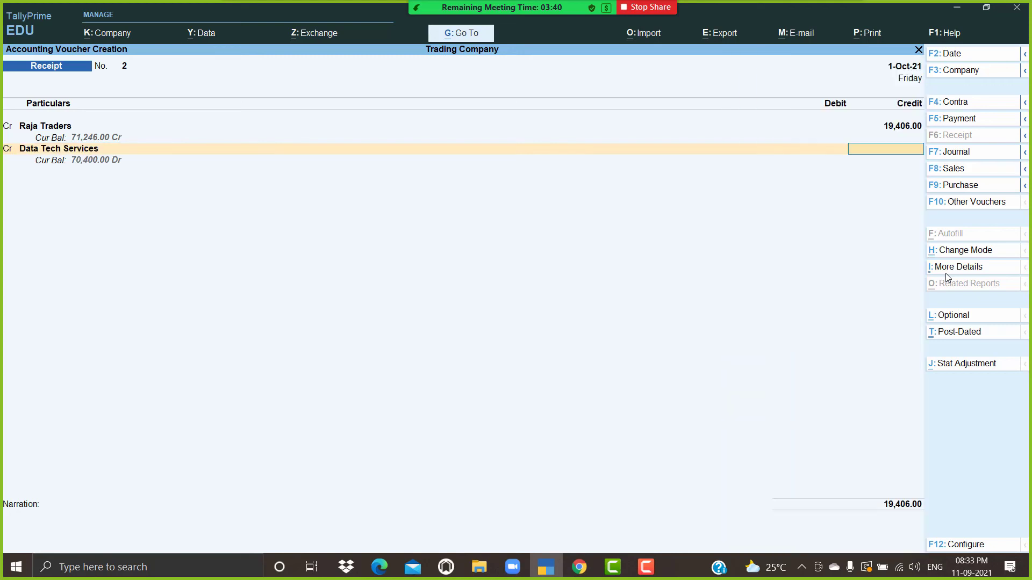
text(32906)
key(Return)
Step: Debit Icici Bank with the balancing amount and save the receipt voucher without a narration
key(Return)
text(ic)
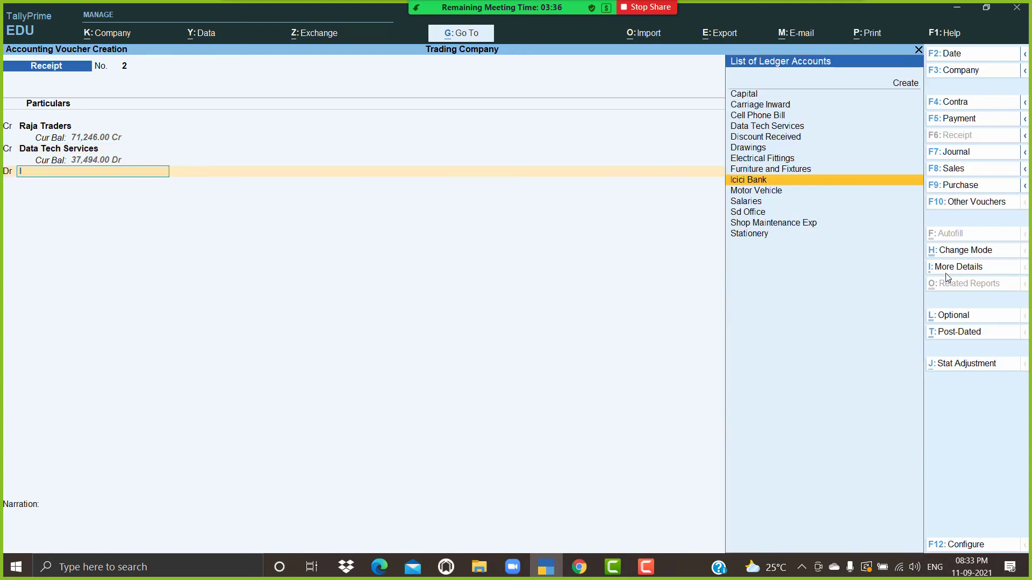
key(Return)
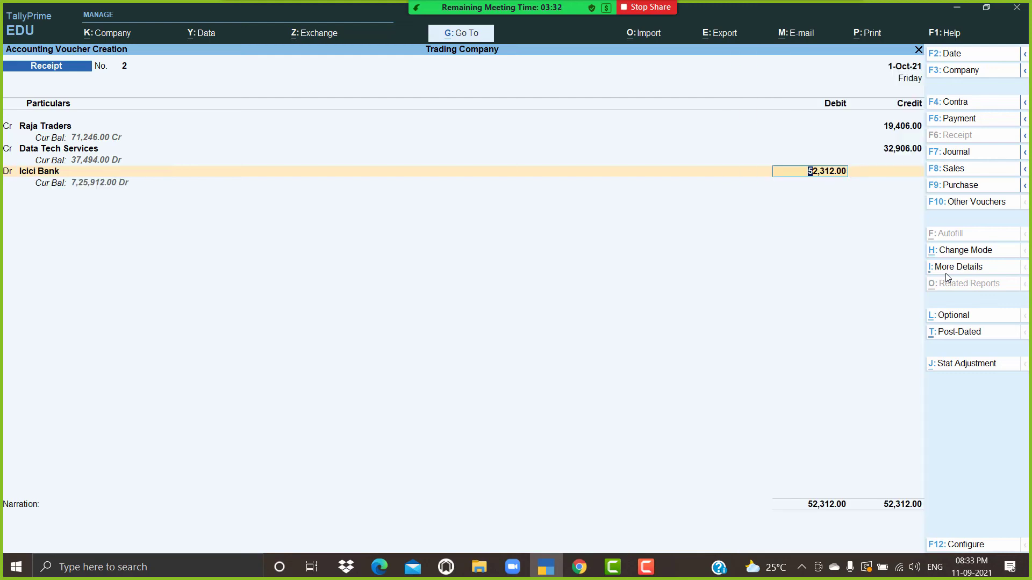
key(Return)
key(Return)
key(Return)
key(Return)
key(Return)
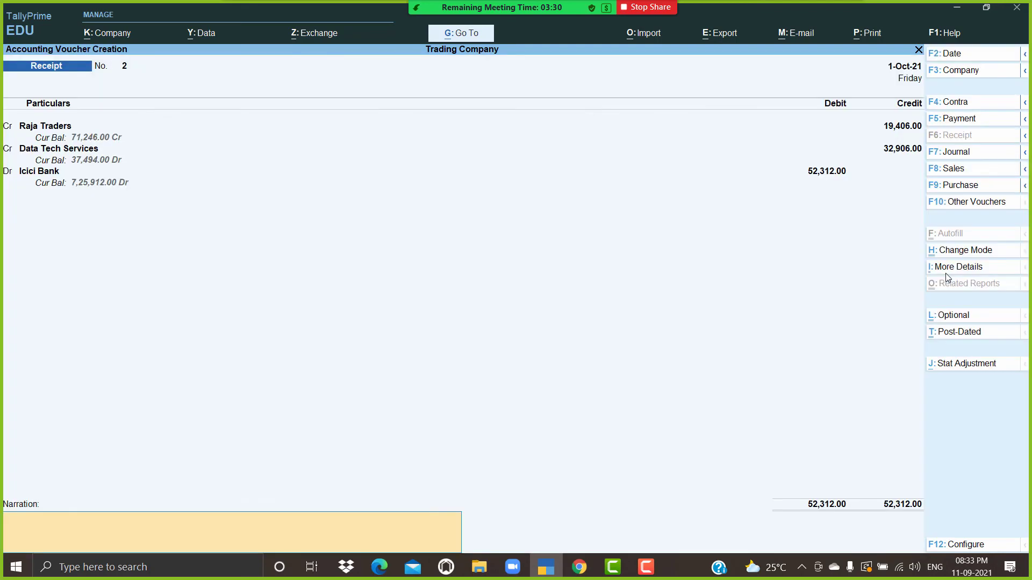
key(Return)
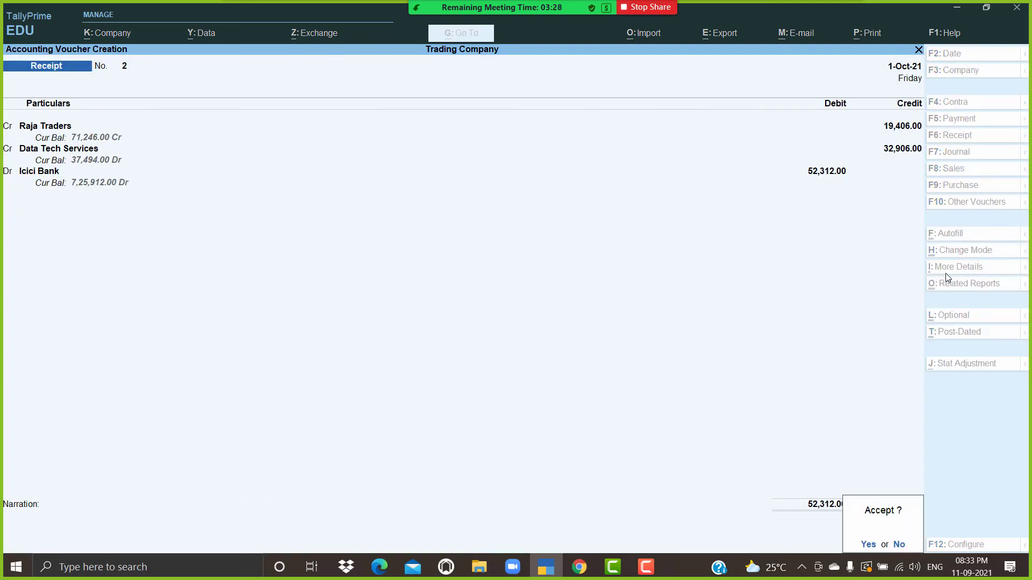
key(Return)
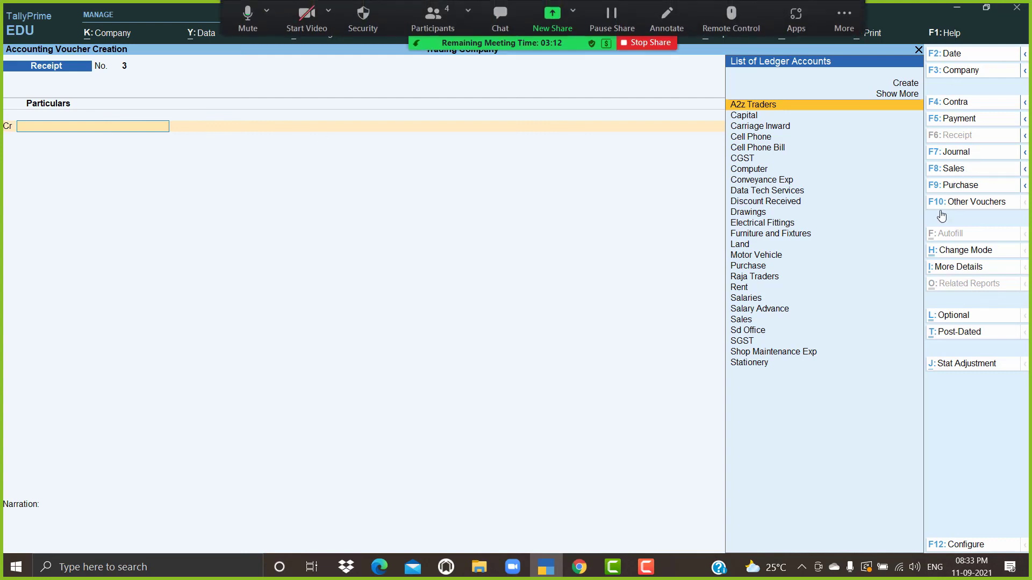
Step: From a new sales voucher, turn off separate Actual and Billed Quantity columns in invoices in the company features
click(954, 169)
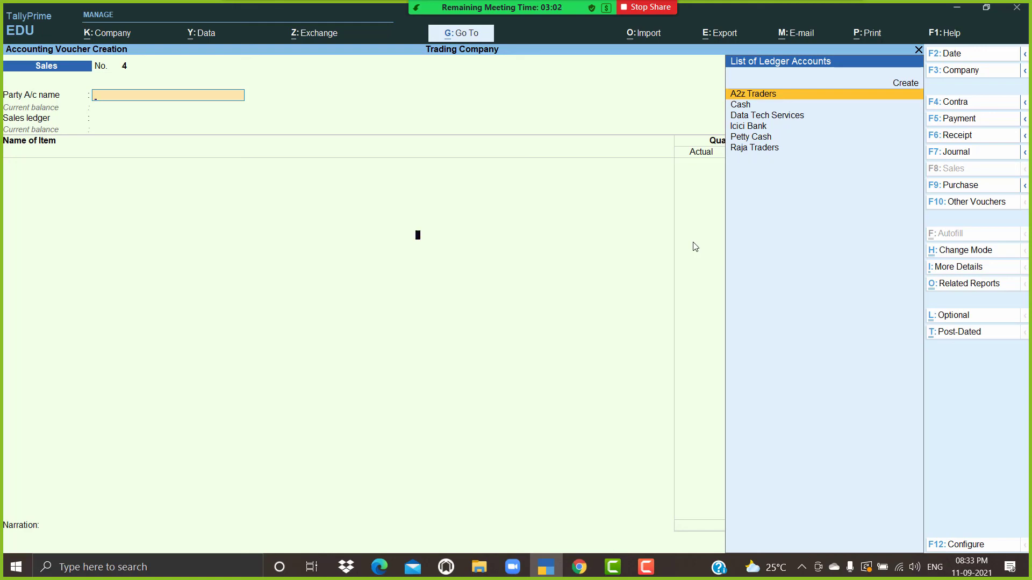
key(F11)
key(Down)
key(Down)
key(Down)
key(Down)
key(Down)
key(Down)
key(Down)
key(Down)
key(Down)
key(Down)
key(Down)
key(Down)
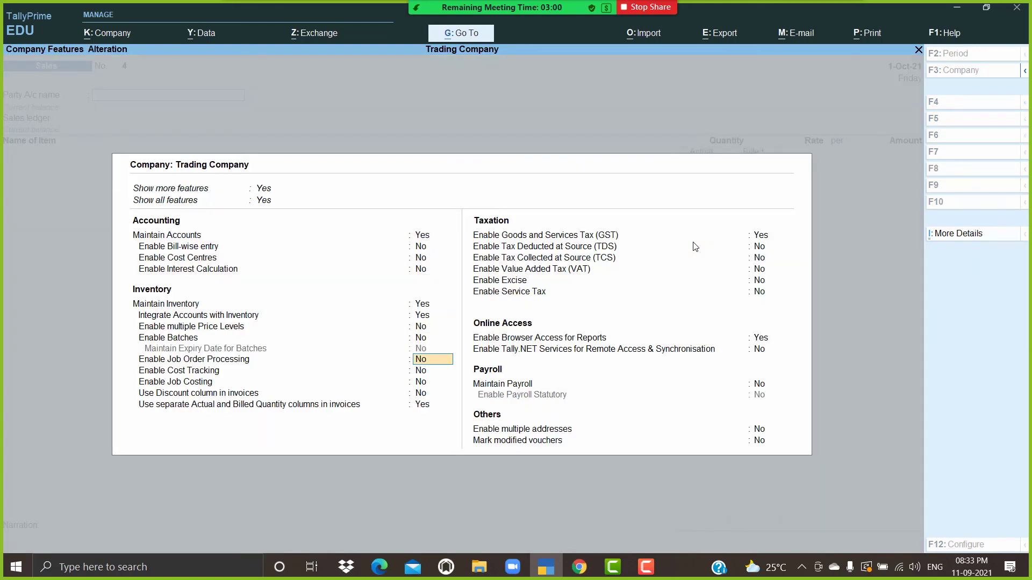
key(n)
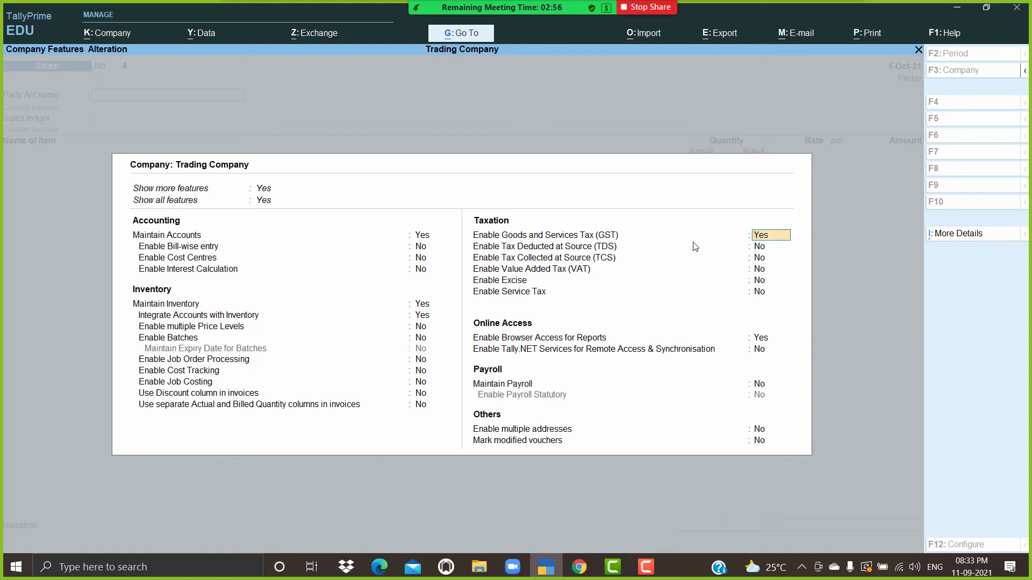
key(ctrl+a)
Step: Set A2z Traders as the sale's party account with its default party details and Sales as the sales ledger
key(Return)
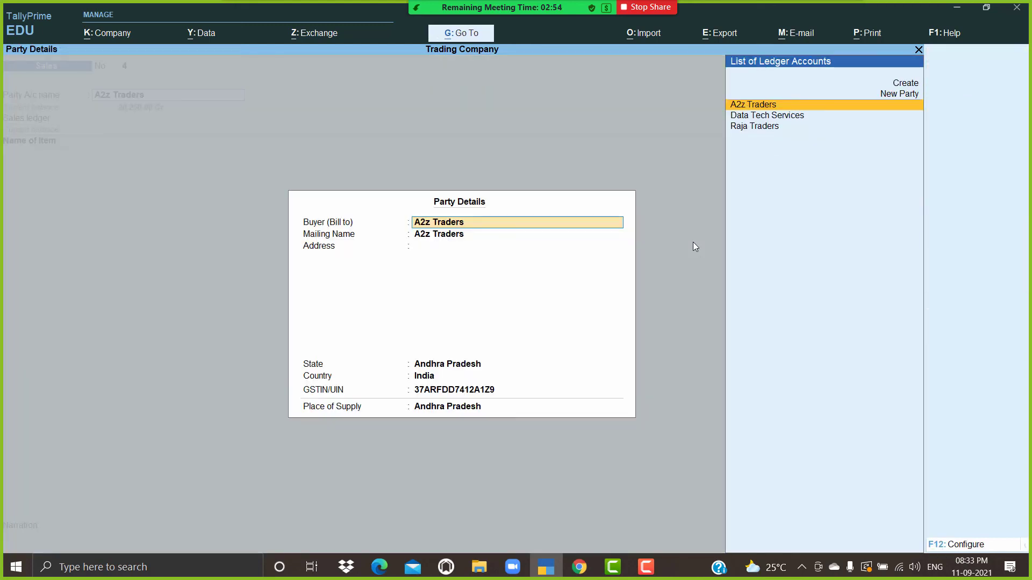
key(ctrl+a)
key(Return)
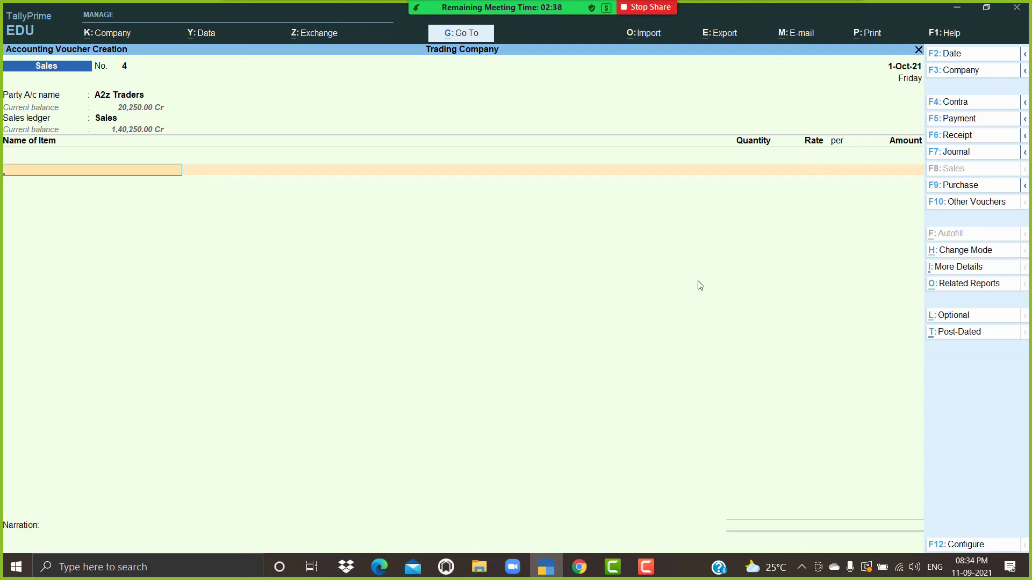
Step: Enable the Discount column in invoices in the company features and save the setting
key(F11)
key(Down)
key(Down)
key(Down)
key(Down)
key(Down)
key(Down)
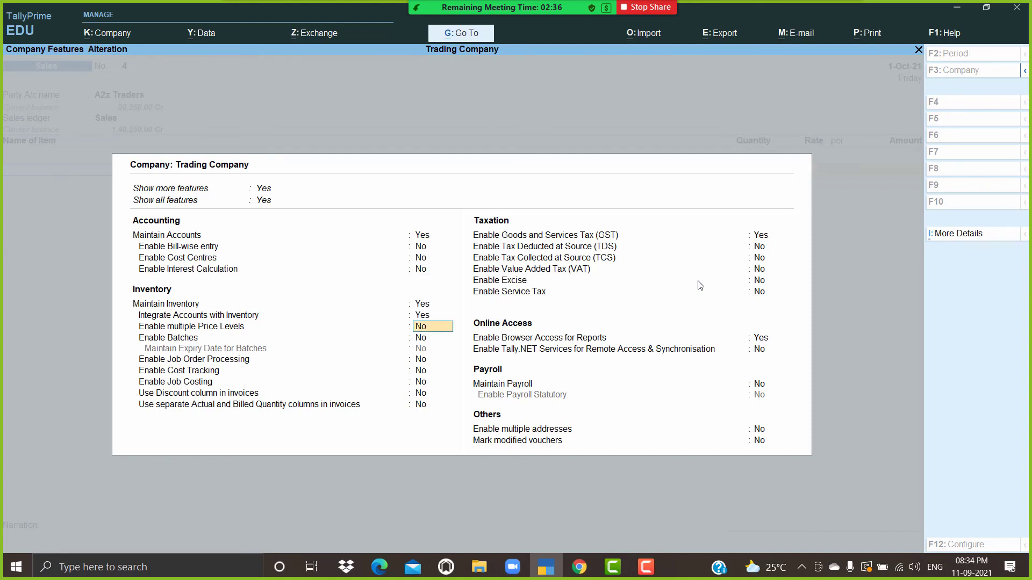
key(Down)
key(Down)
key(Down)
key(Down)
key(Down)
text(y)
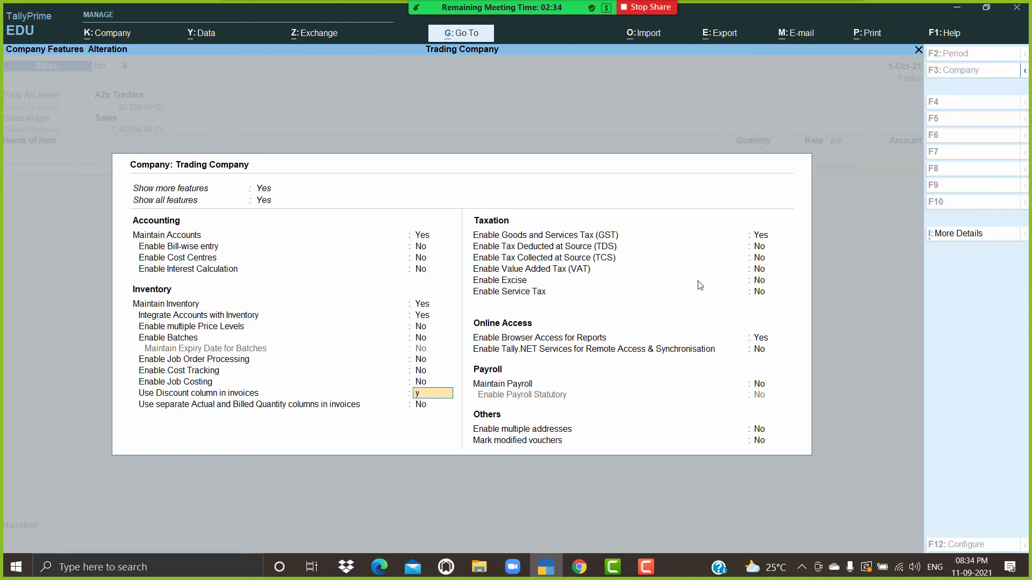
key(Return)
key(ctrl+a)
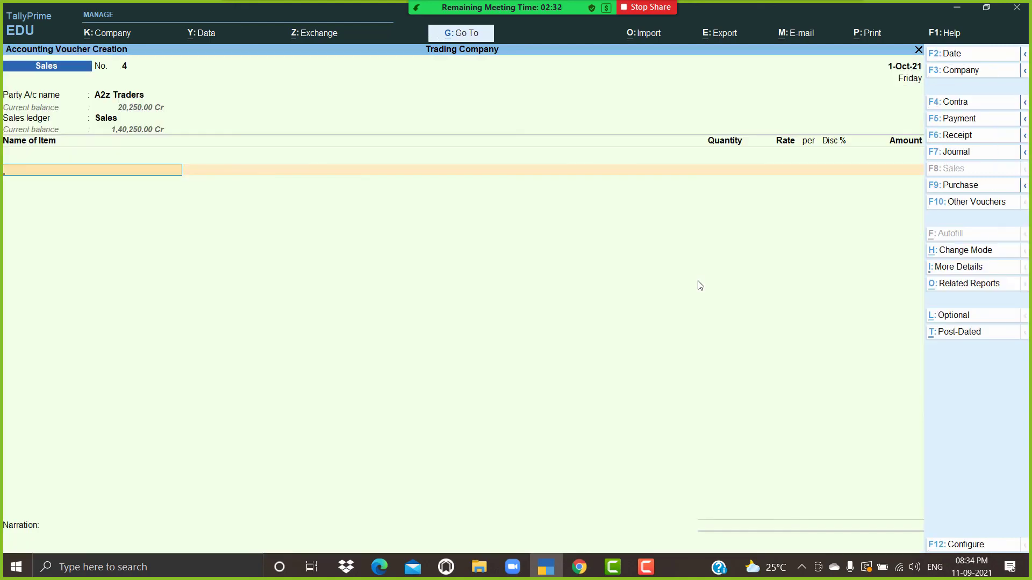
Step: Add High Capacity Stabilizers to the A2z Traders sale with quantity 90, rate 900 and a 5% discount
key(BackSpace)
key(Return)
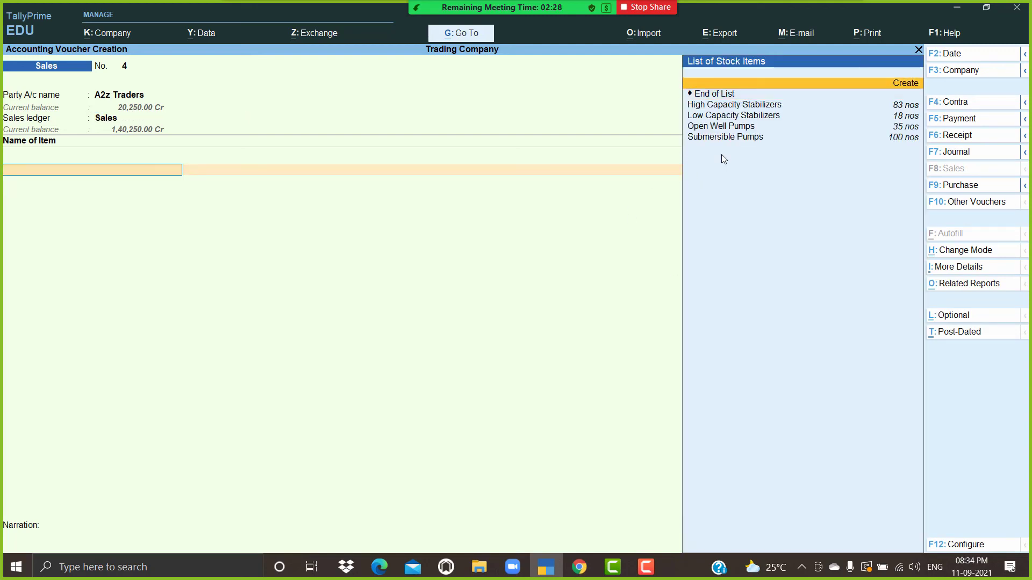
text(h)
key(Return)
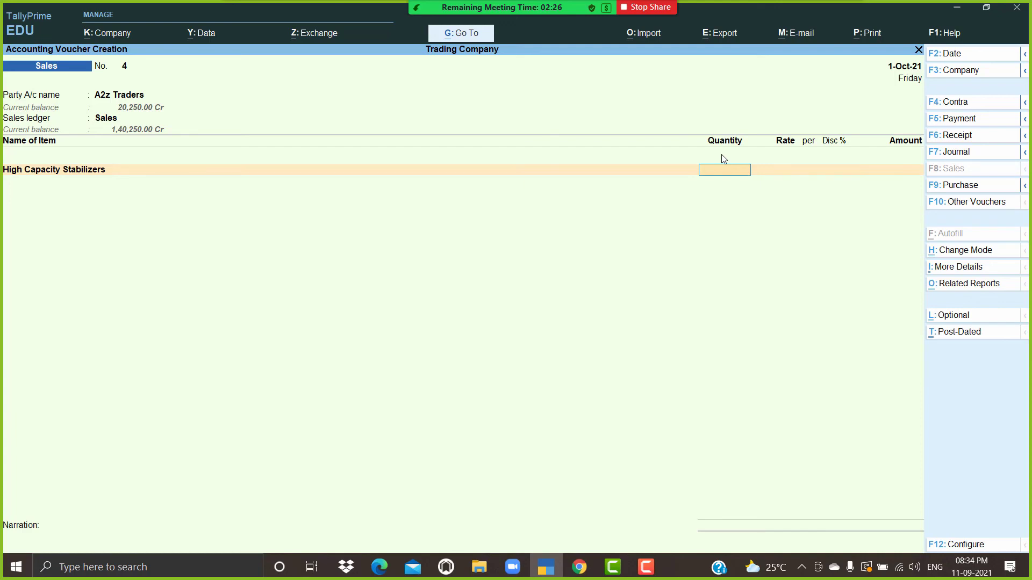
text(90)
key(Return)
key(Return)
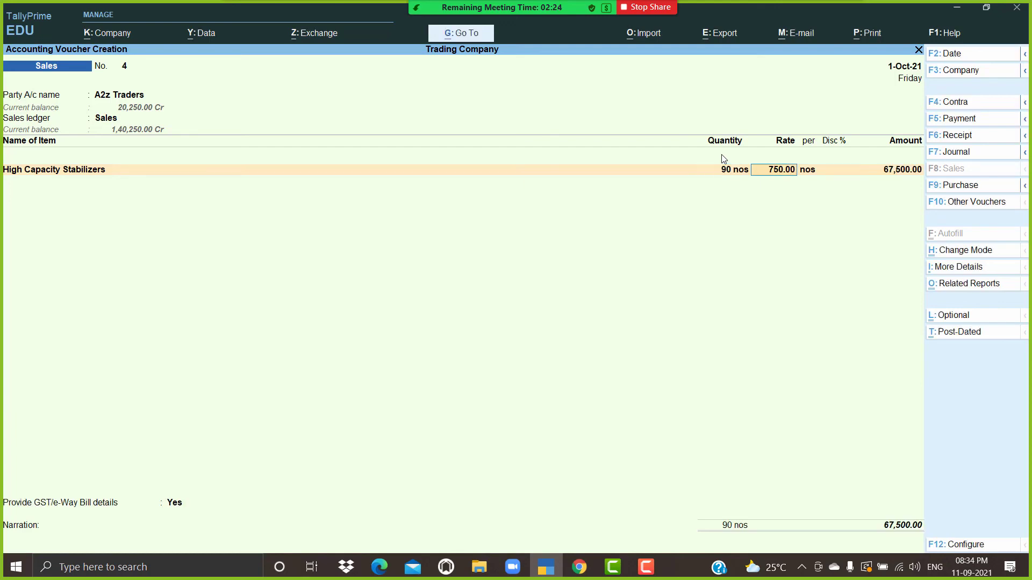
text(900)
key(Return)
key(Return)
text(5)
key(Return)
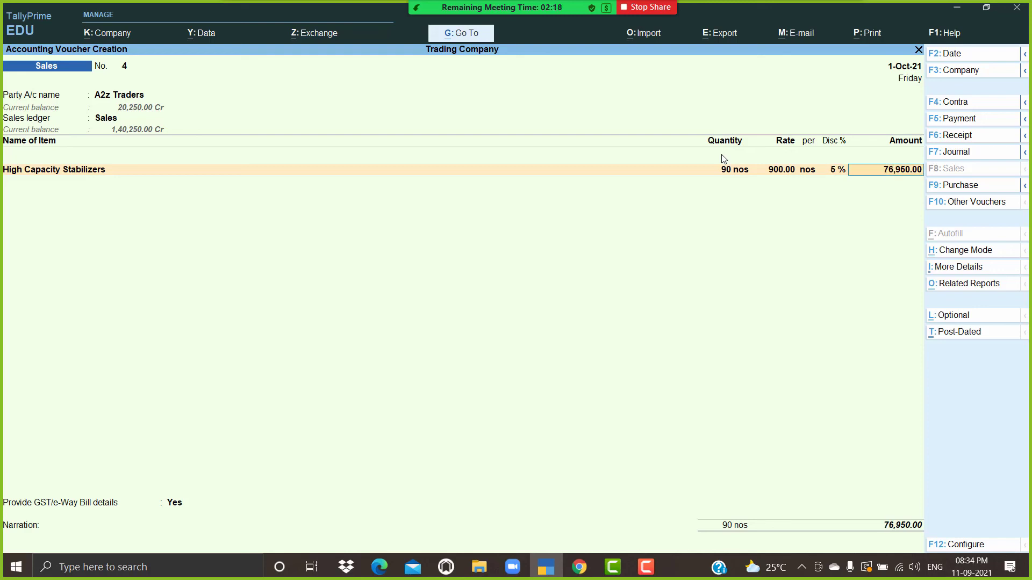
key(Return)
Step: Add the CGST and SGST ledgers with their calculated tax amounts and save the A2z Traders sales voucher
key(Return)
text(cg)
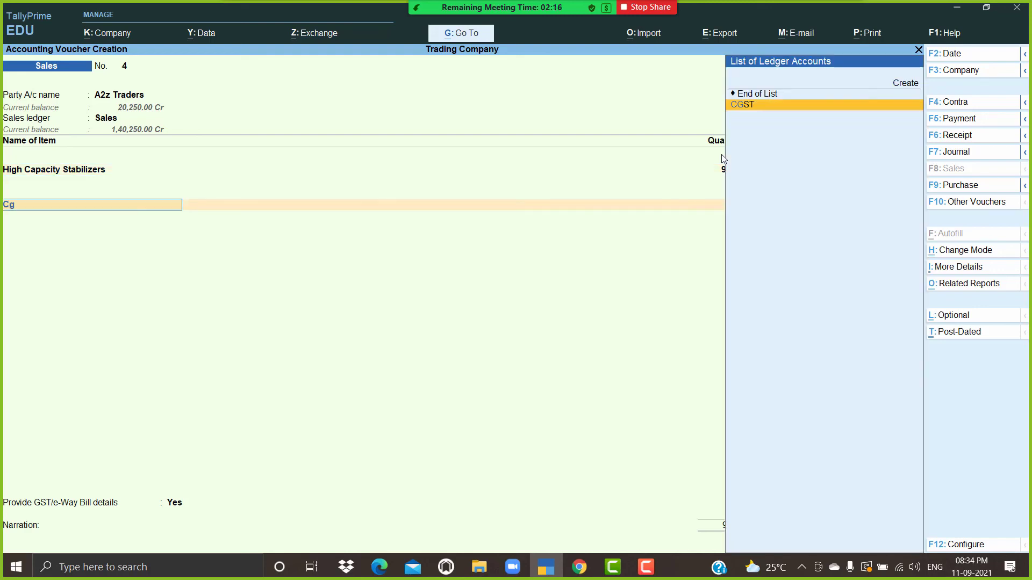
key(Return)
text(sg)
key(Return)
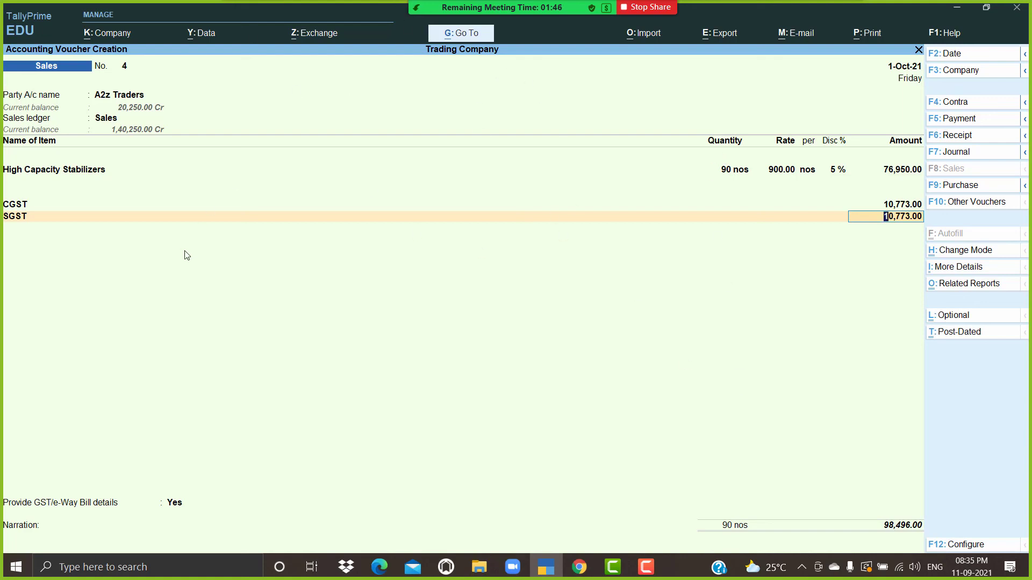
key(ctrl)
key(ctrl+a)
key(n)
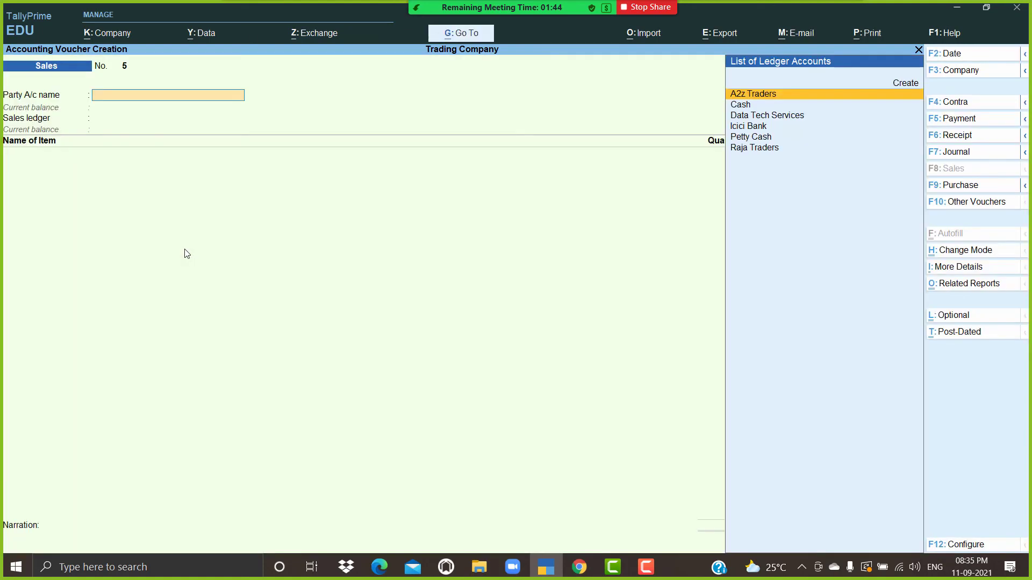
Step: Leave voucher creation and return to the Gateway of Tally
key(Escape)
key(y)
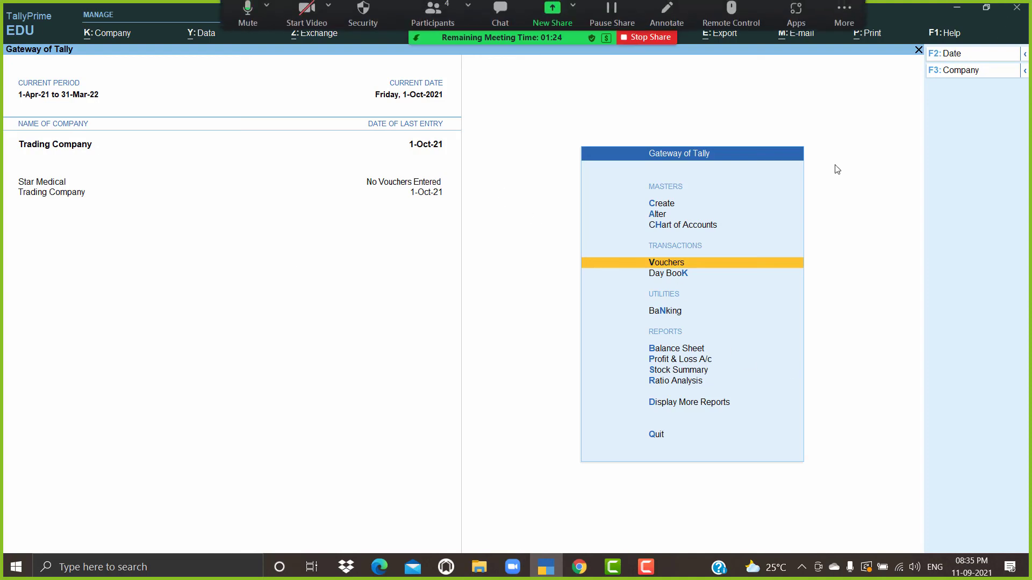
click(646, 566)
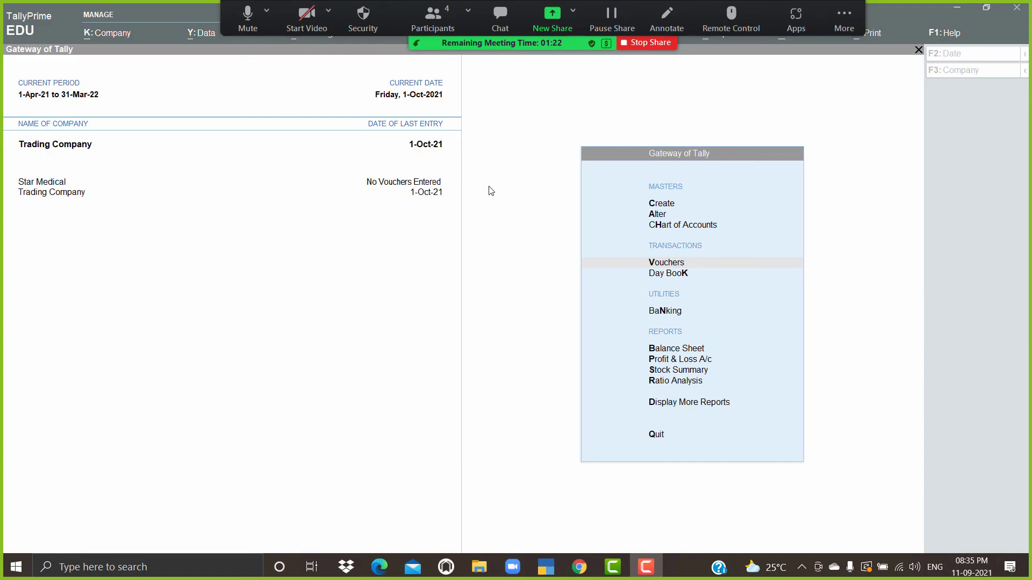